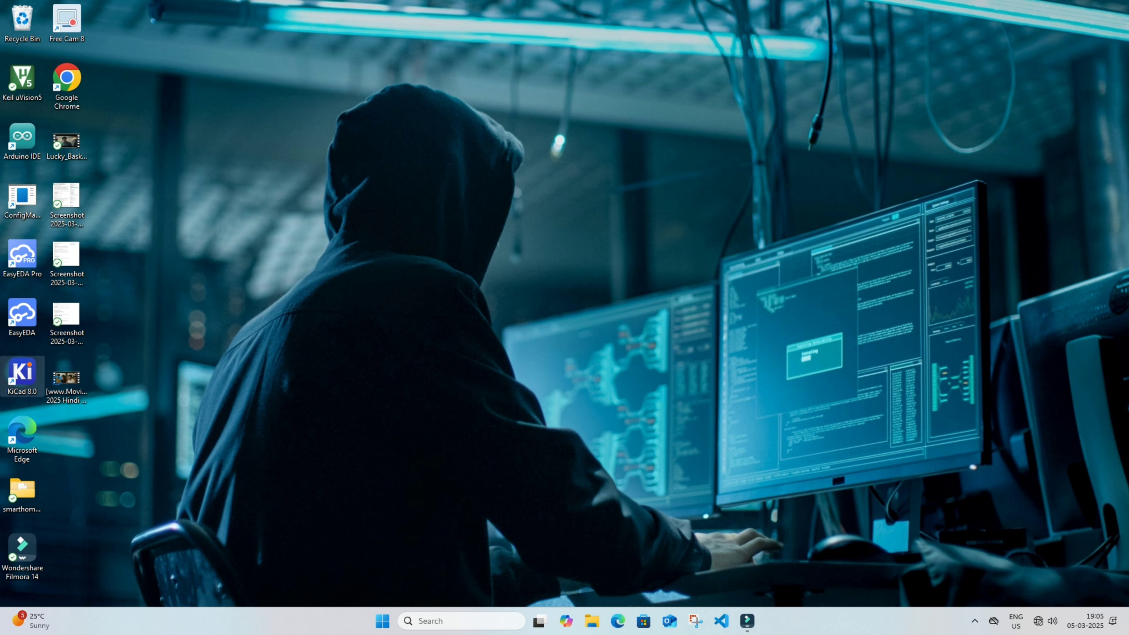
- Create a new KiCad project named simple_esp8266_12e_development_board_pcb in its own folder and open its schematic
double_click(22, 376)
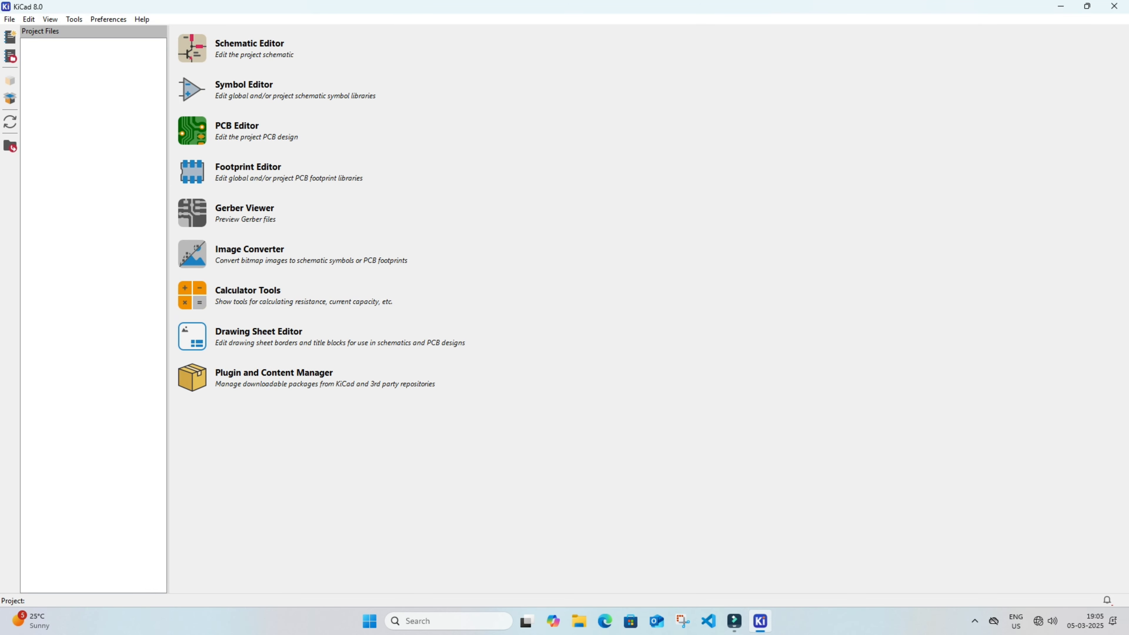
key("alt+f")
key("Return")
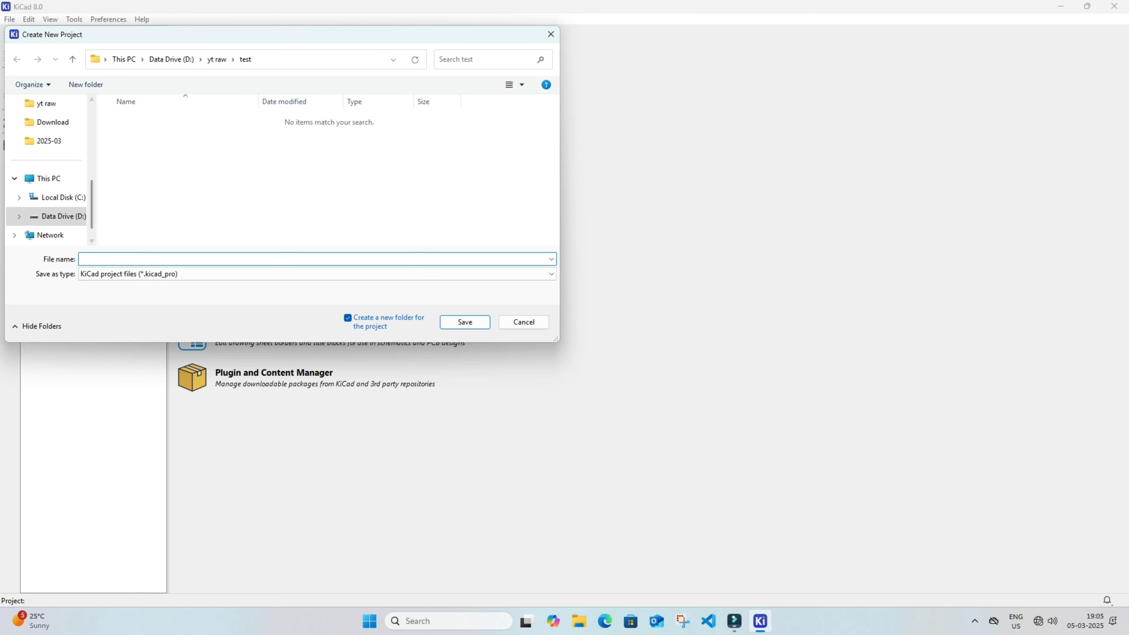
type("simple_esp8266_12e_development")
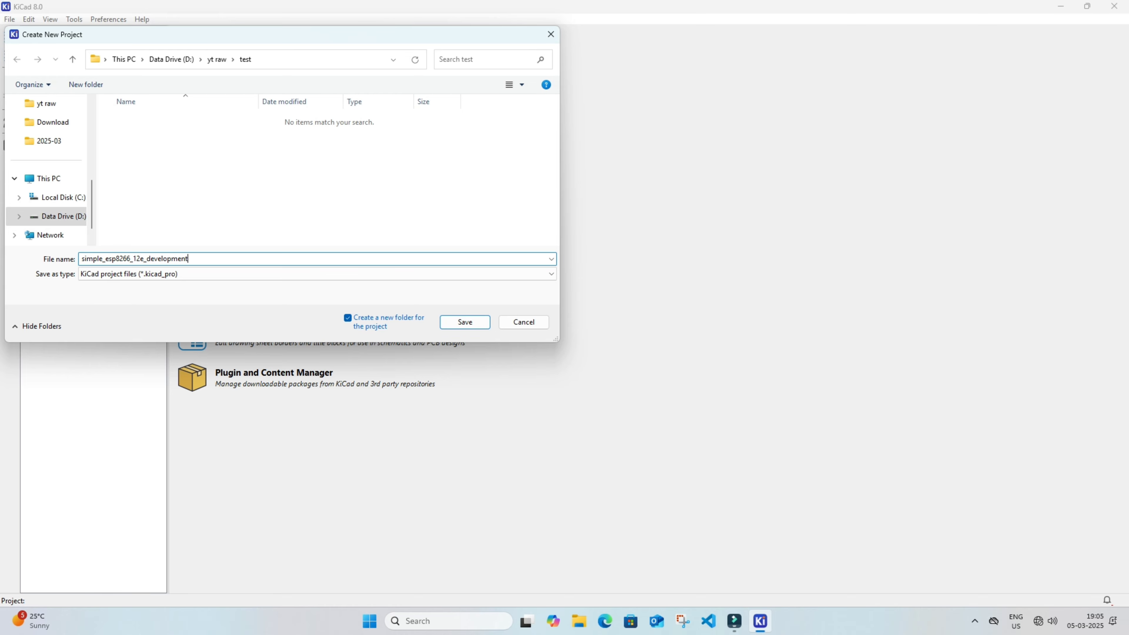
type("_board_pcb")
key("Return")
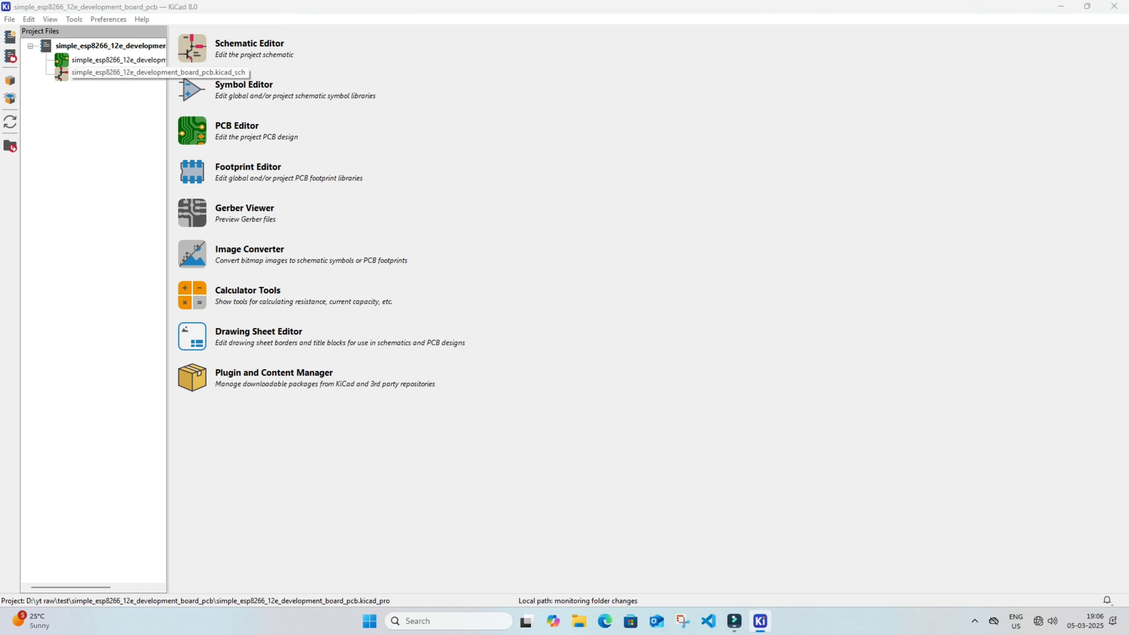
double_click(62, 74)
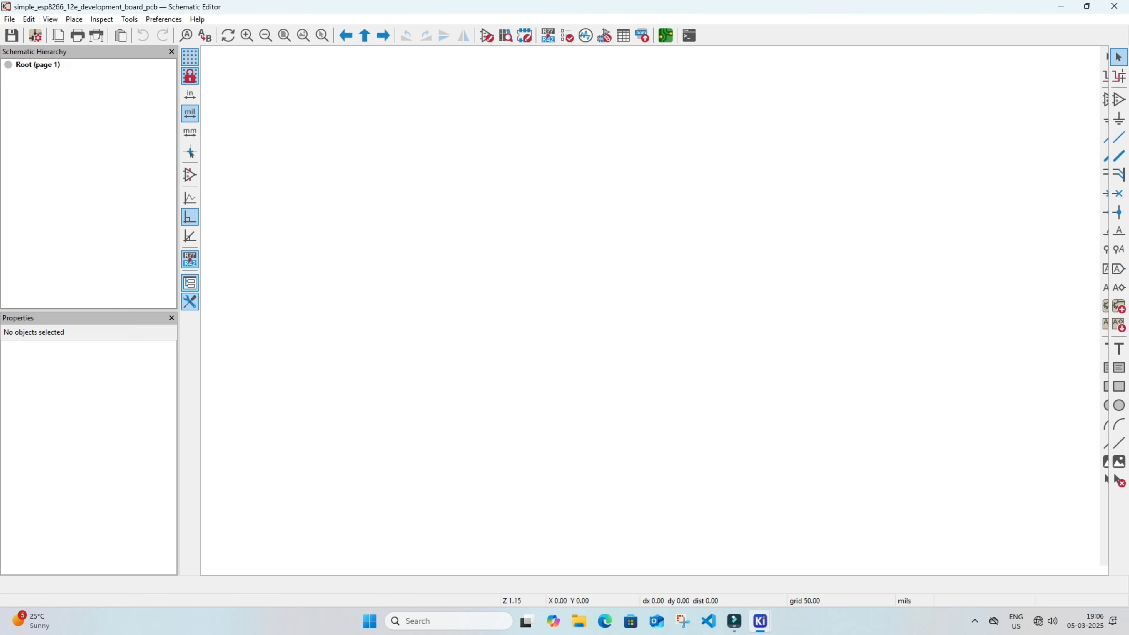
scroll(652, 308, "up", 2)
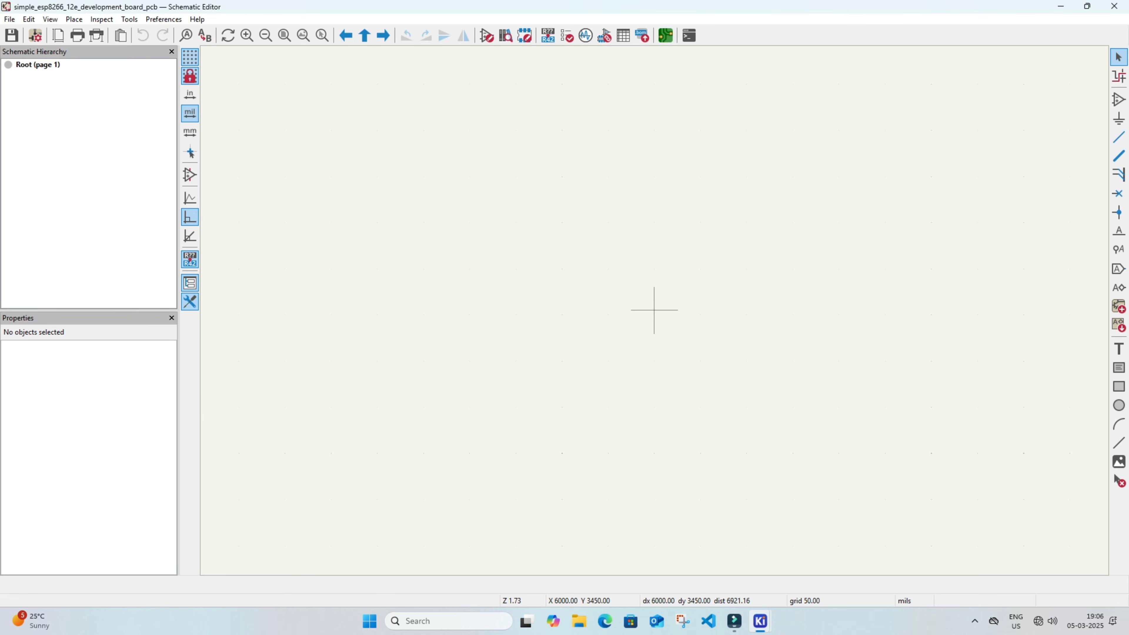
- Find the ESP-12E module in the symbol library and place it near the middle of the empty sheet
left_click(1119, 99)
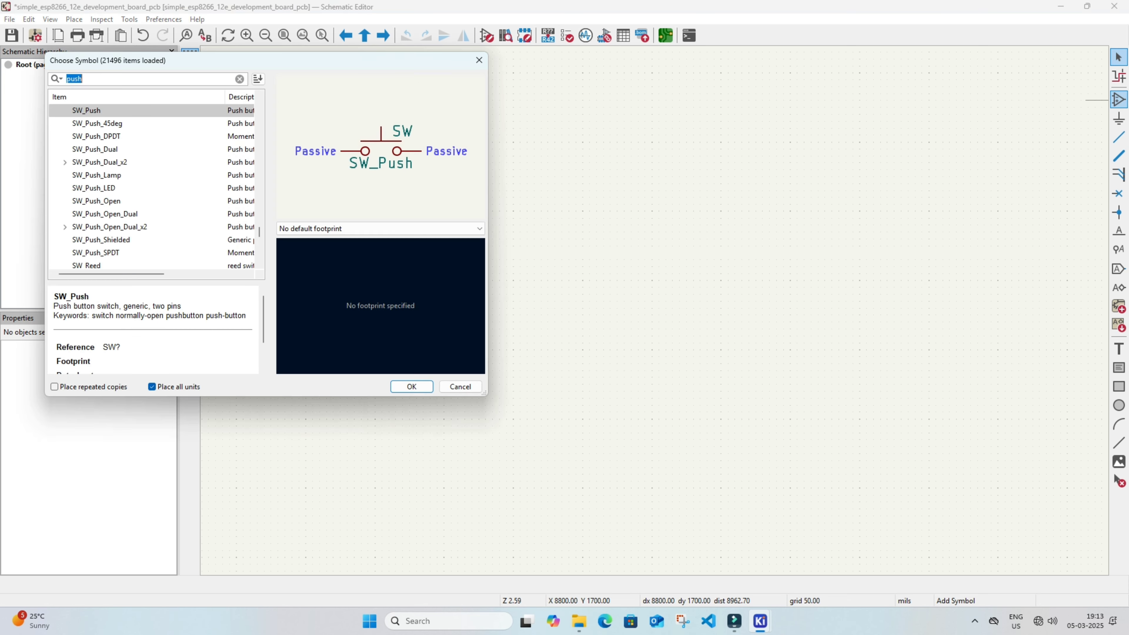
key("BackSpace")
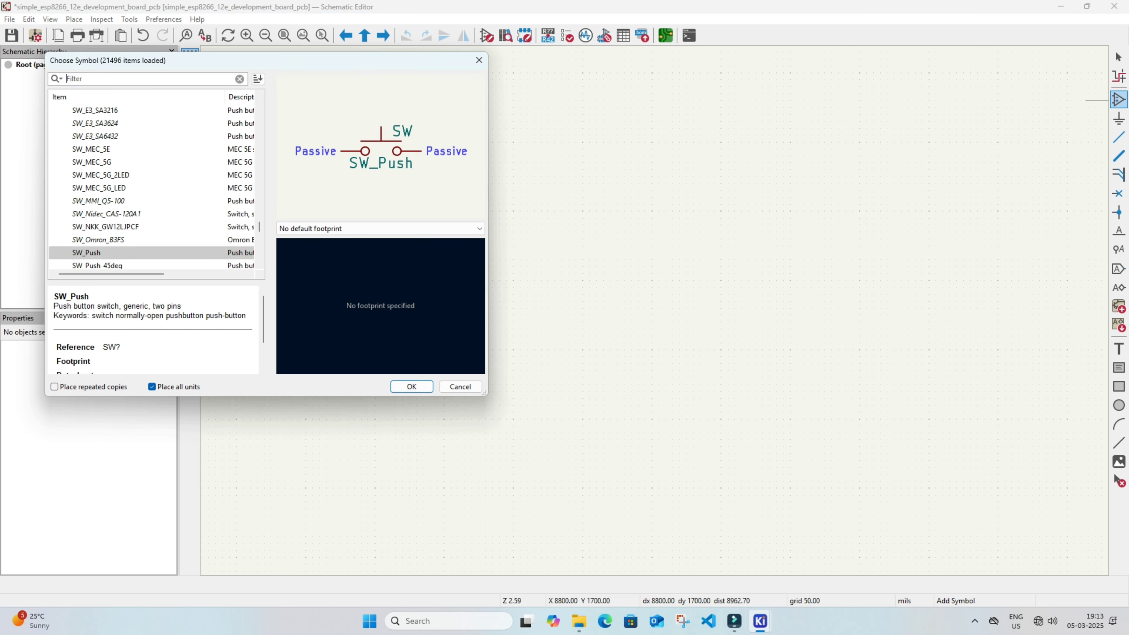
type("1")
key("BackSpace")
type("e")
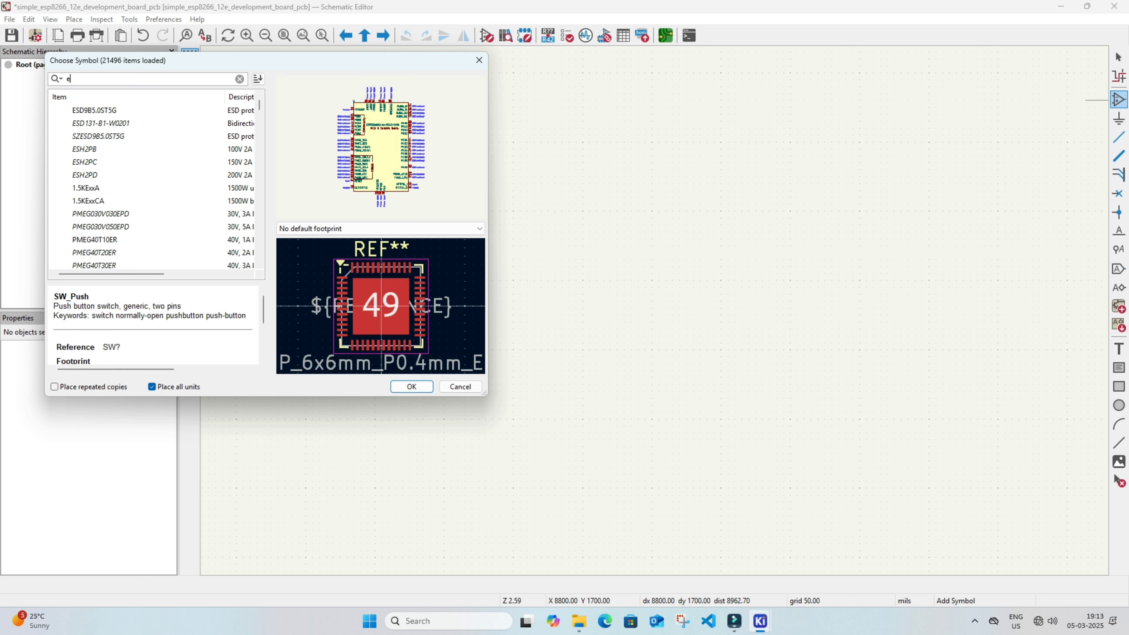
type("sp")
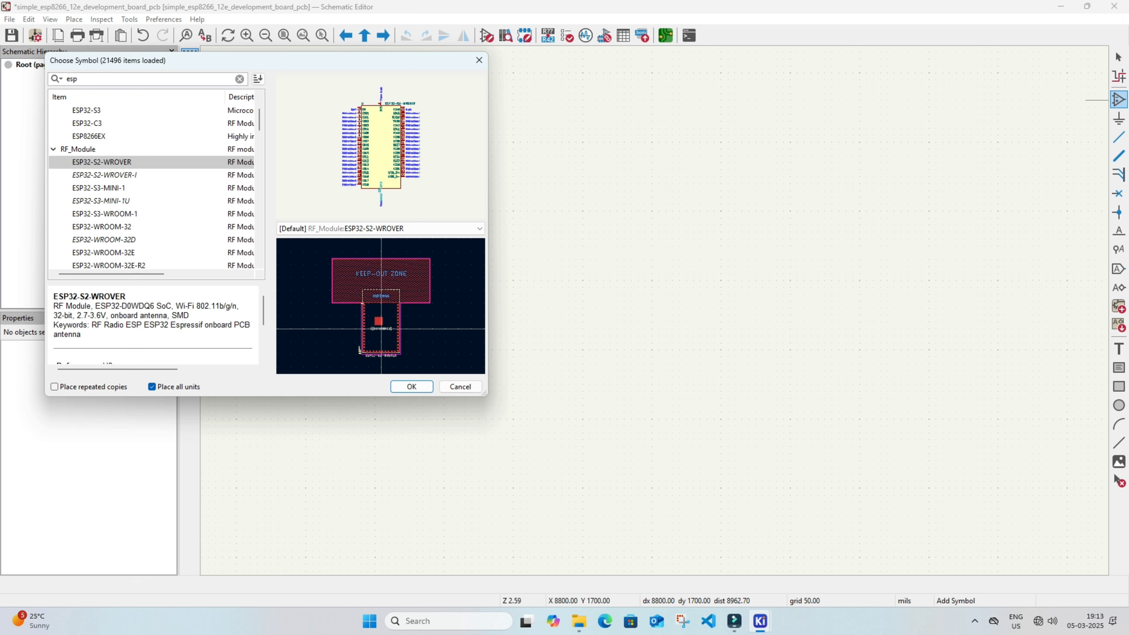
type("-12e")
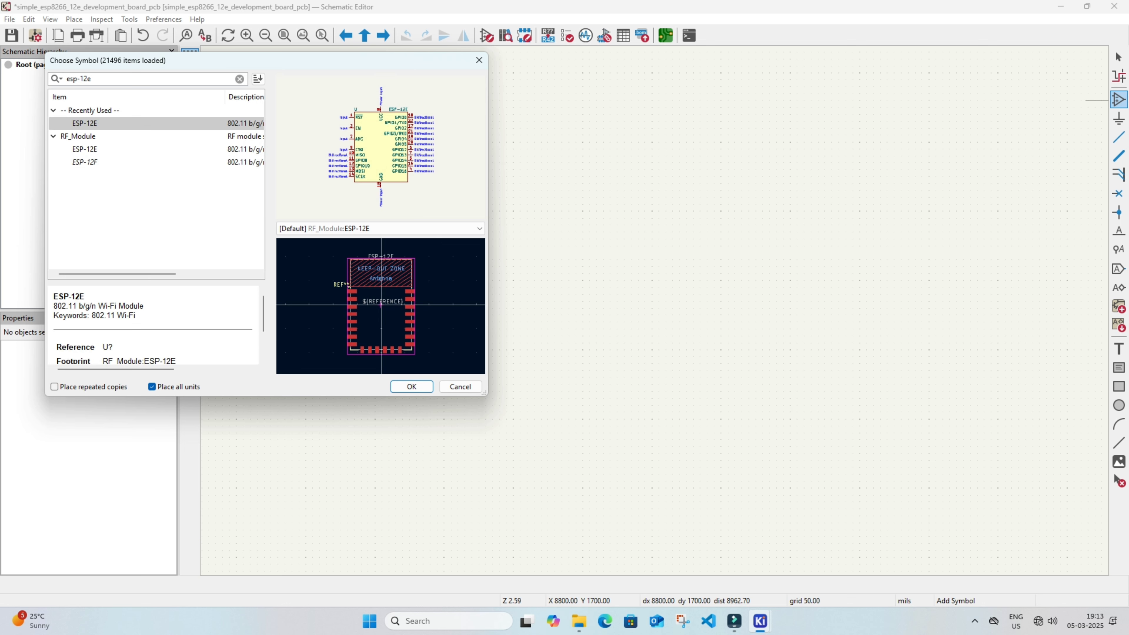
left_click(411, 386)
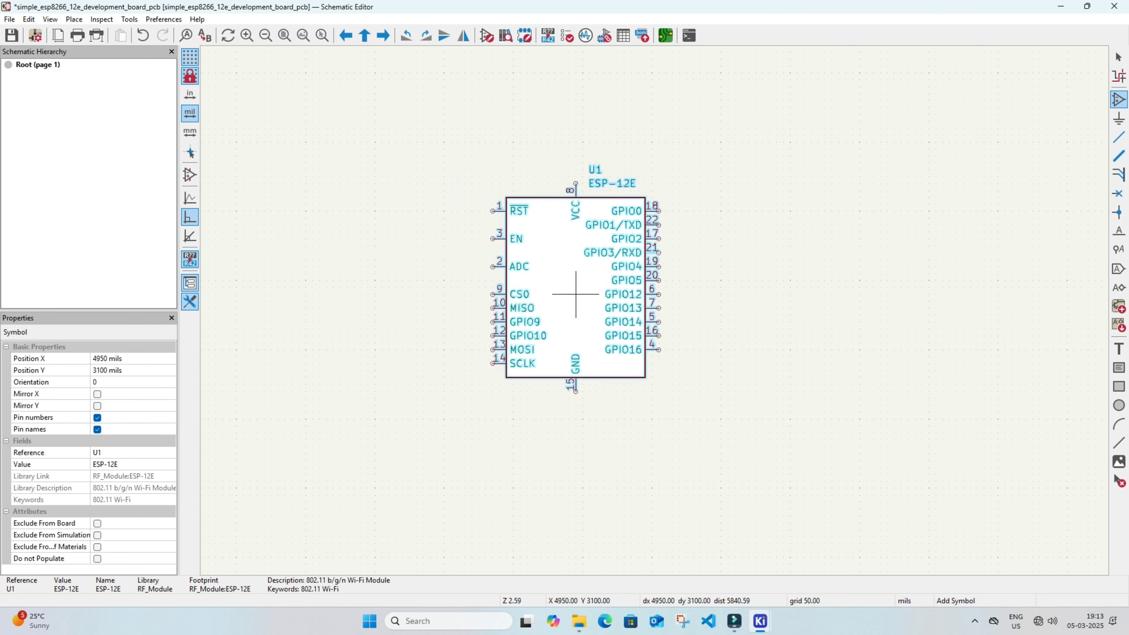
left_click(576, 293)
key("Escape")
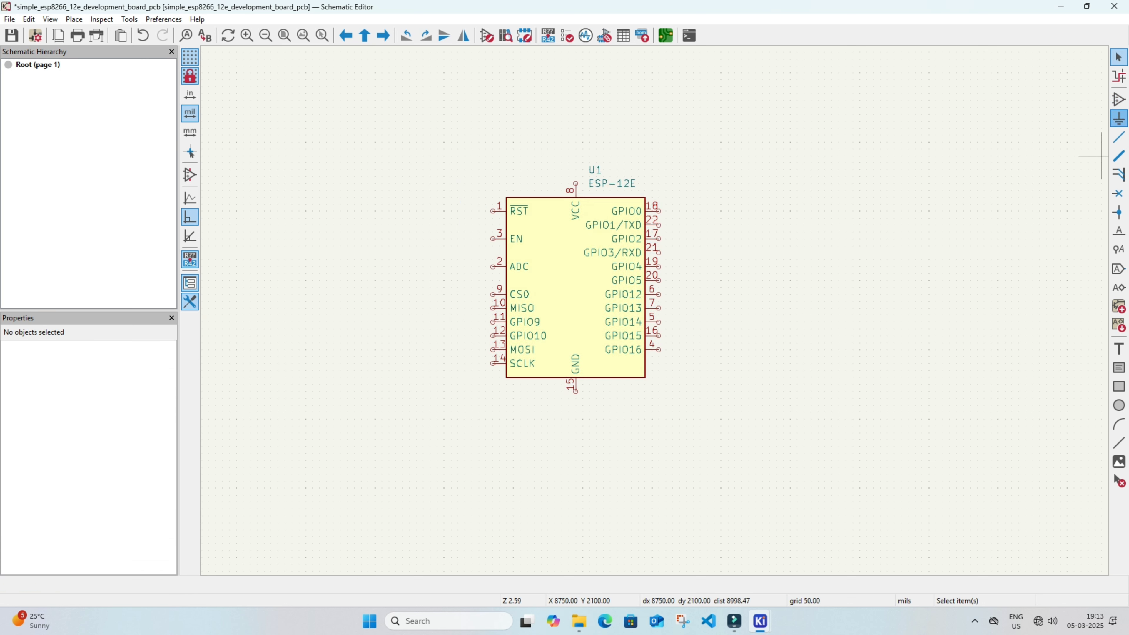
- Place a GND power symbol just below the ESP-12E's GND pin and wire the two together
left_click(1118, 117)
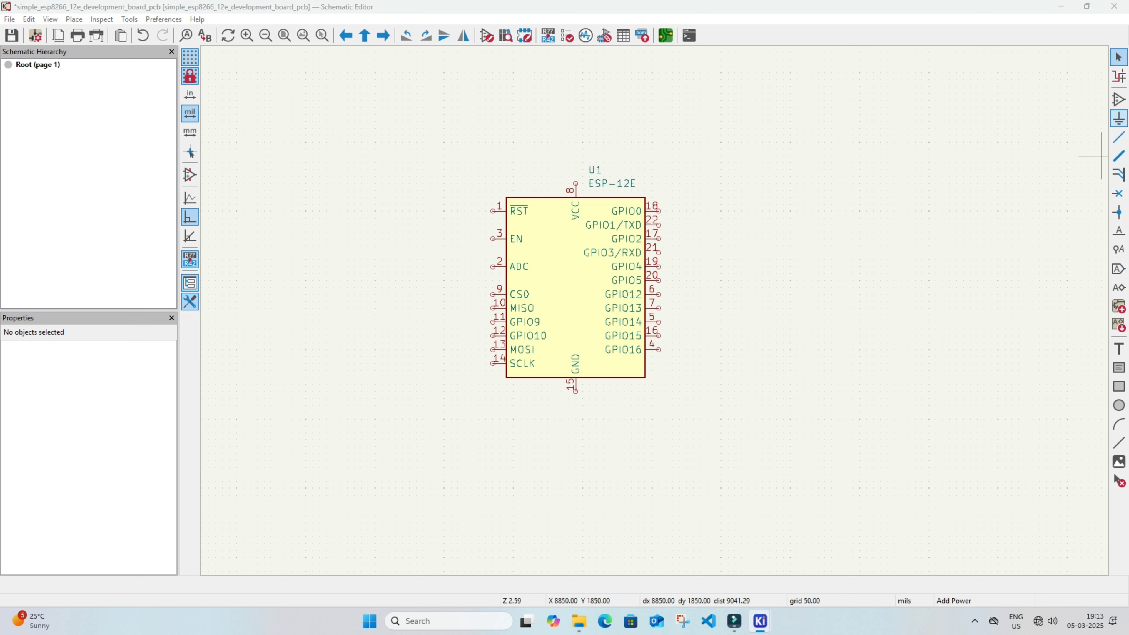
left_click(1101, 156)
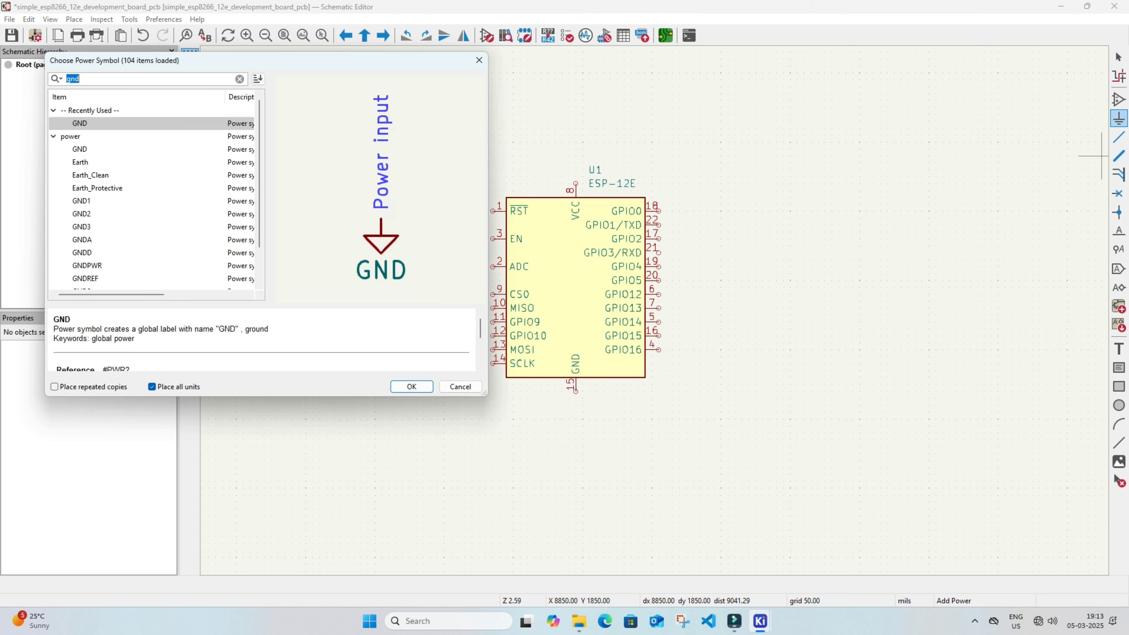
key("BackSpace")
type("g")
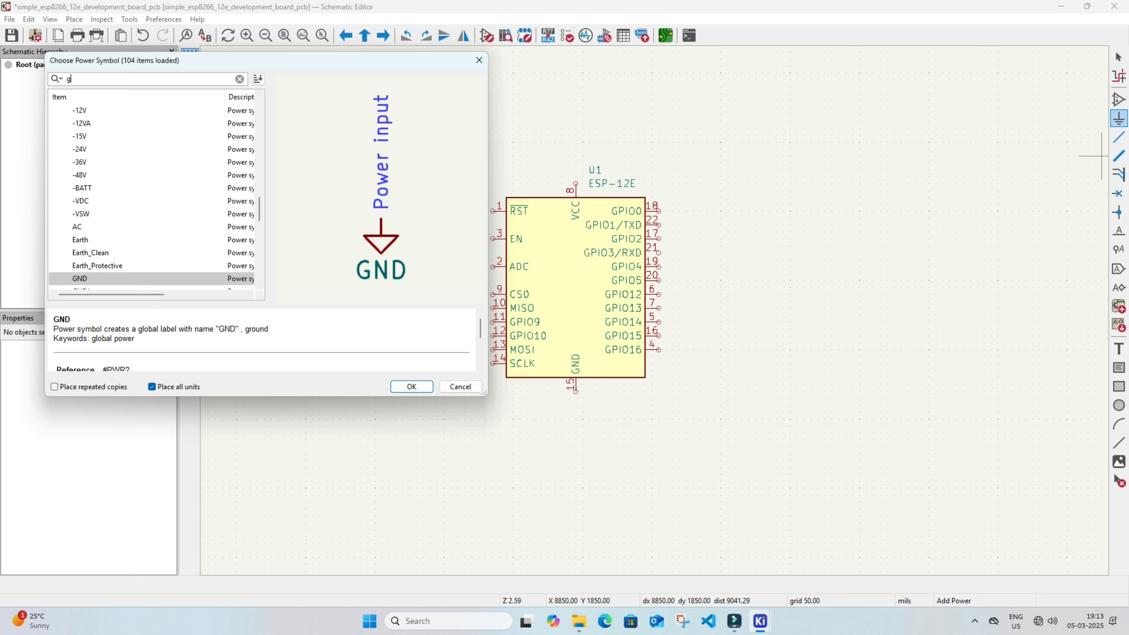
type("nd")
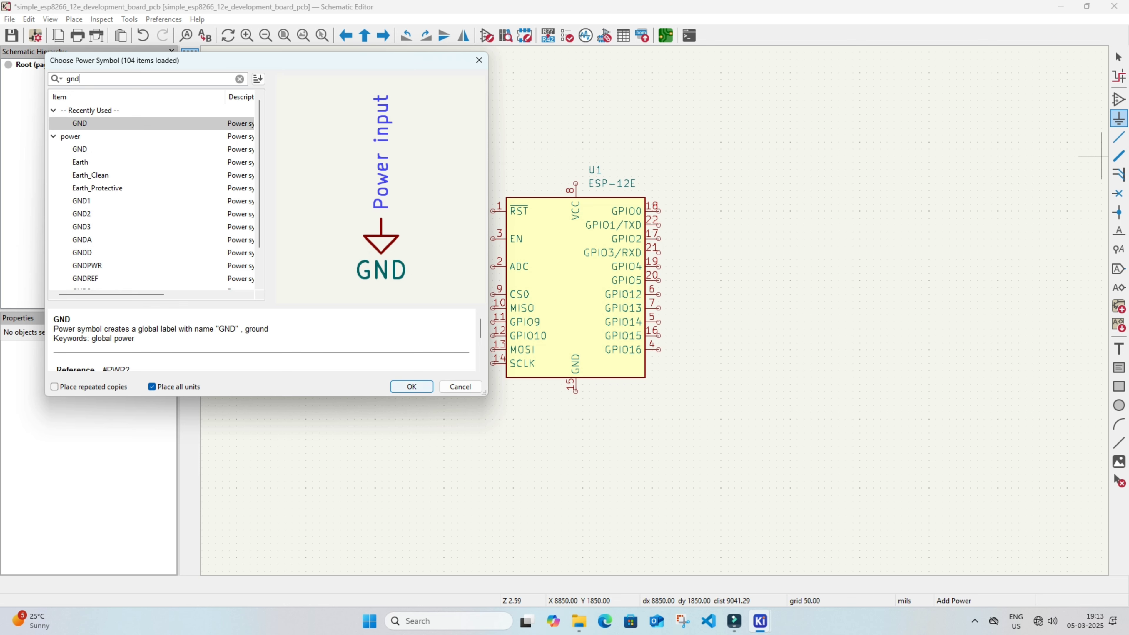
left_click(412, 386)
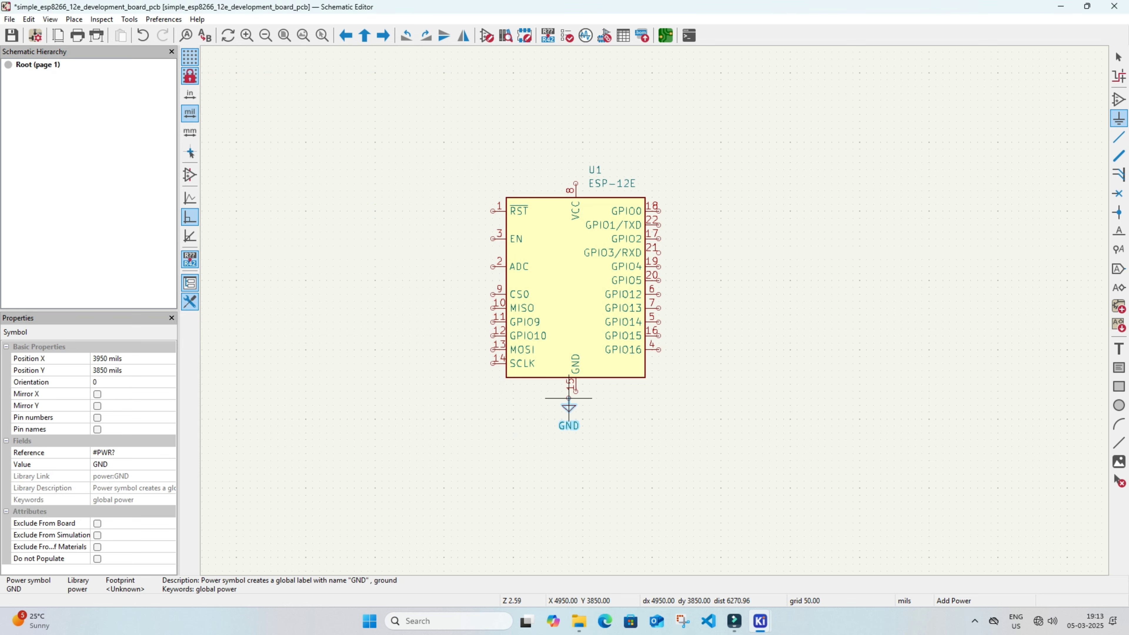
left_click(576, 405)
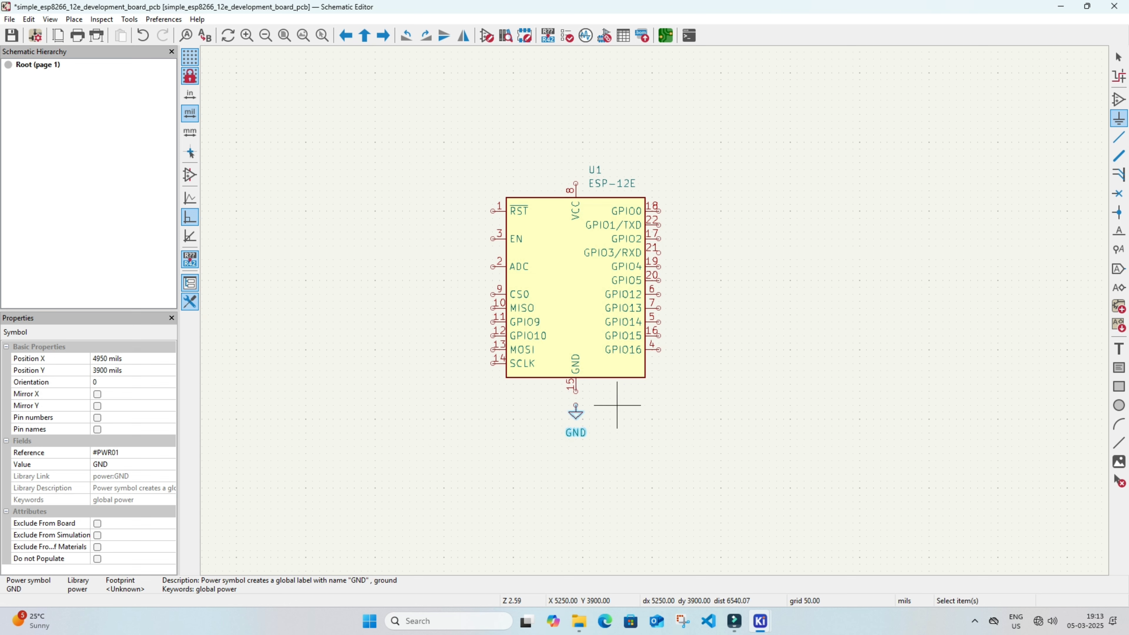
key("Escape")
key("w")
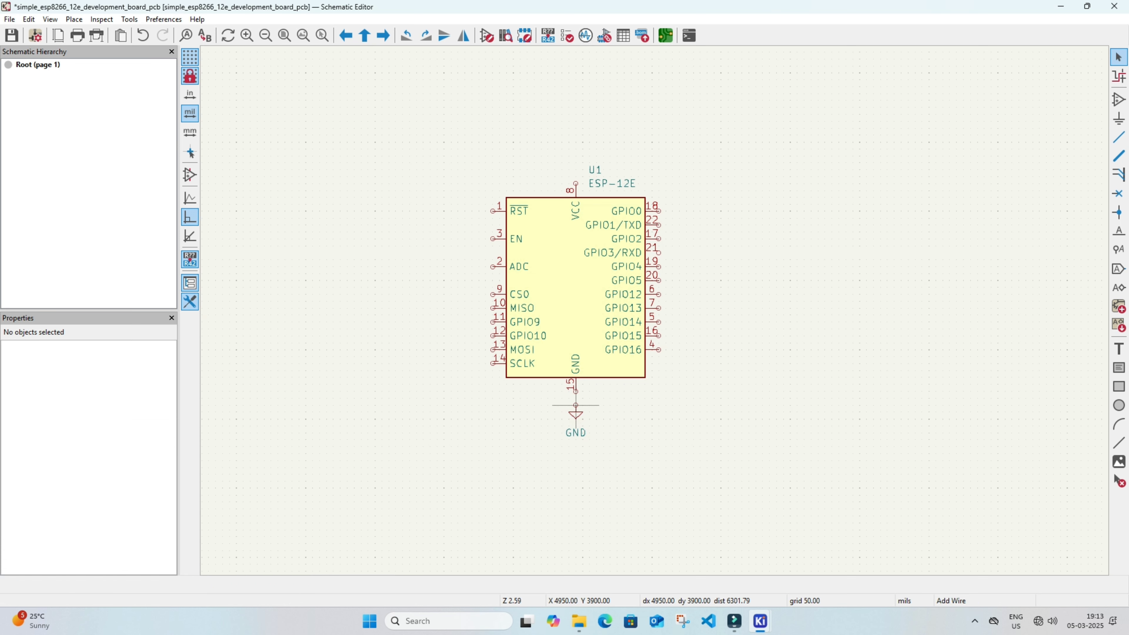
key("Escape")
- Place a 3.3V global label, rotated upright, above the ESP-12E's VCC pin and wire it to that pin
left_click(1119, 268)
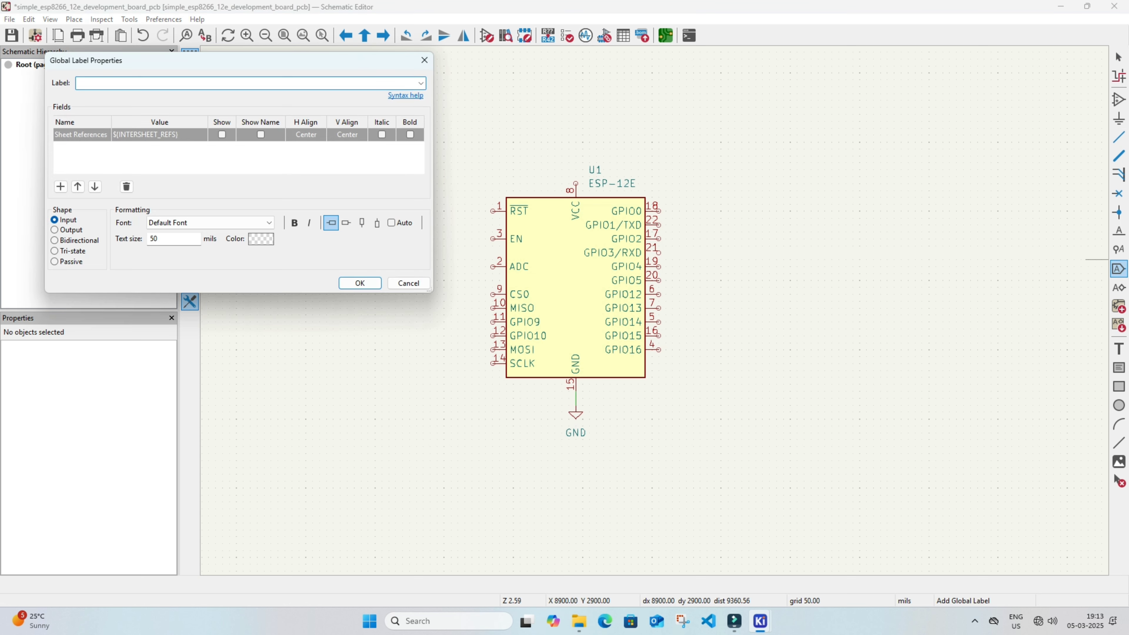
type("3.3V")
left_click(359, 283)
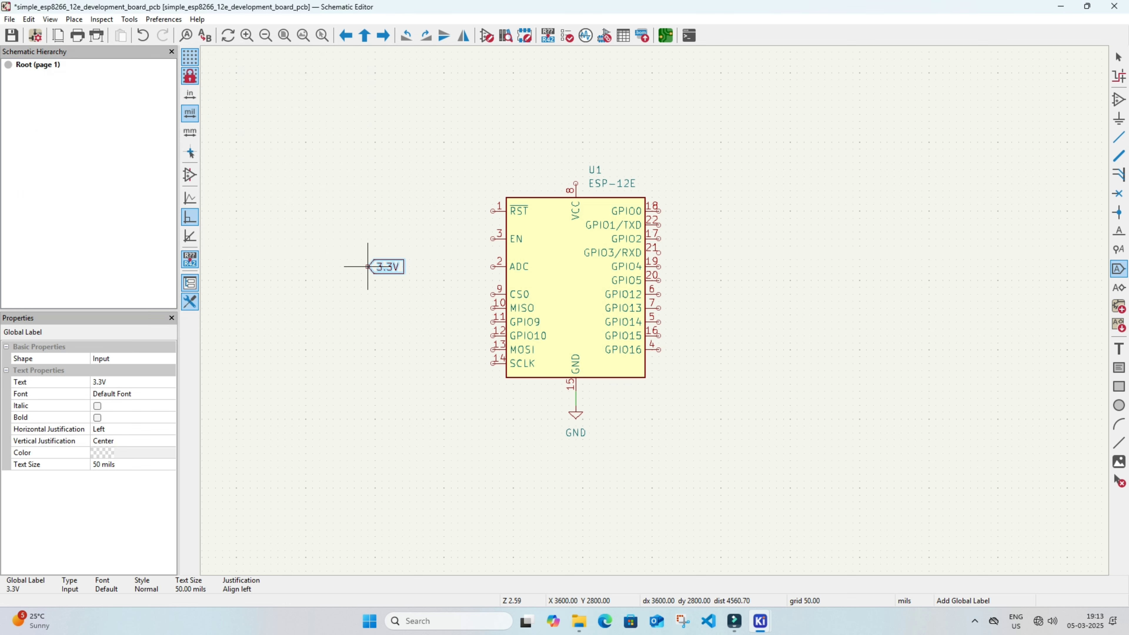
key("r")
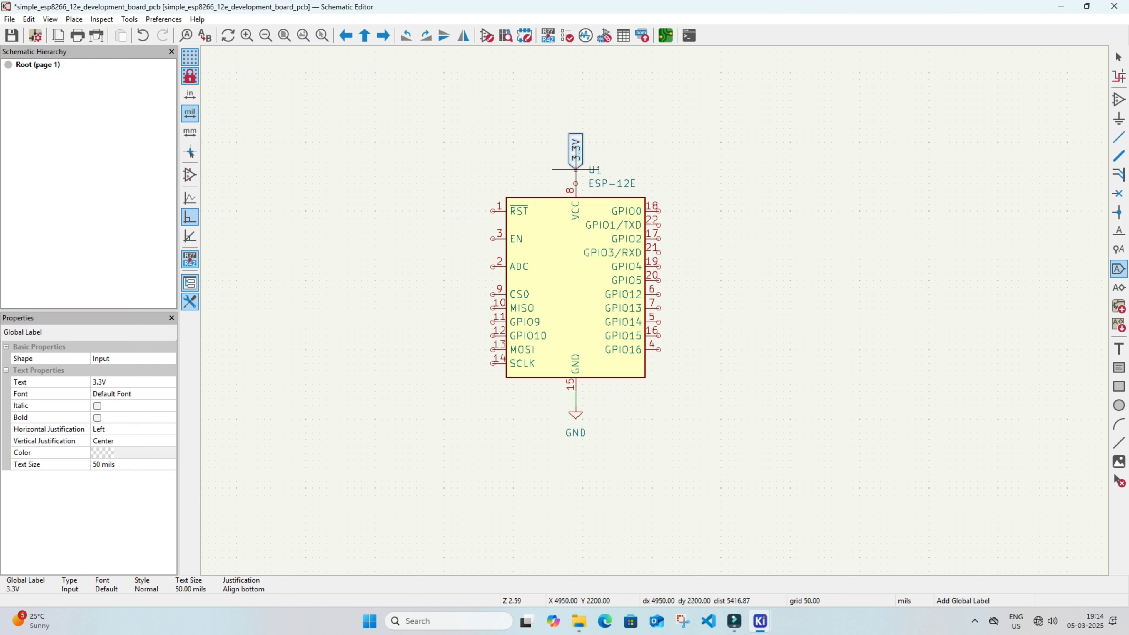
left_click(576, 169)
key("Escape")
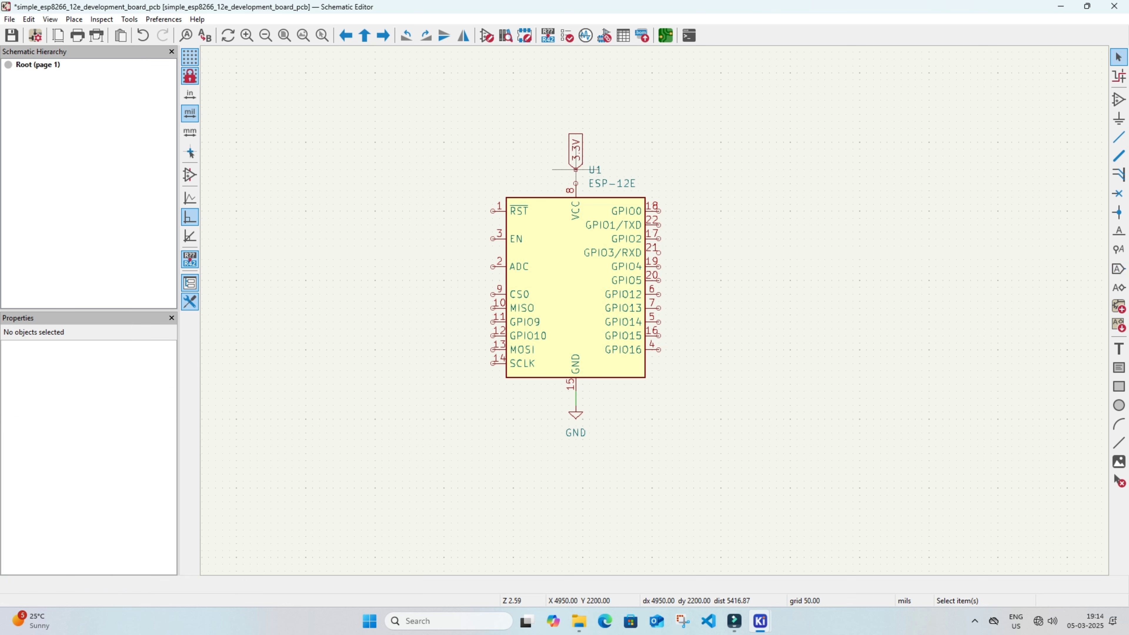
key("w")
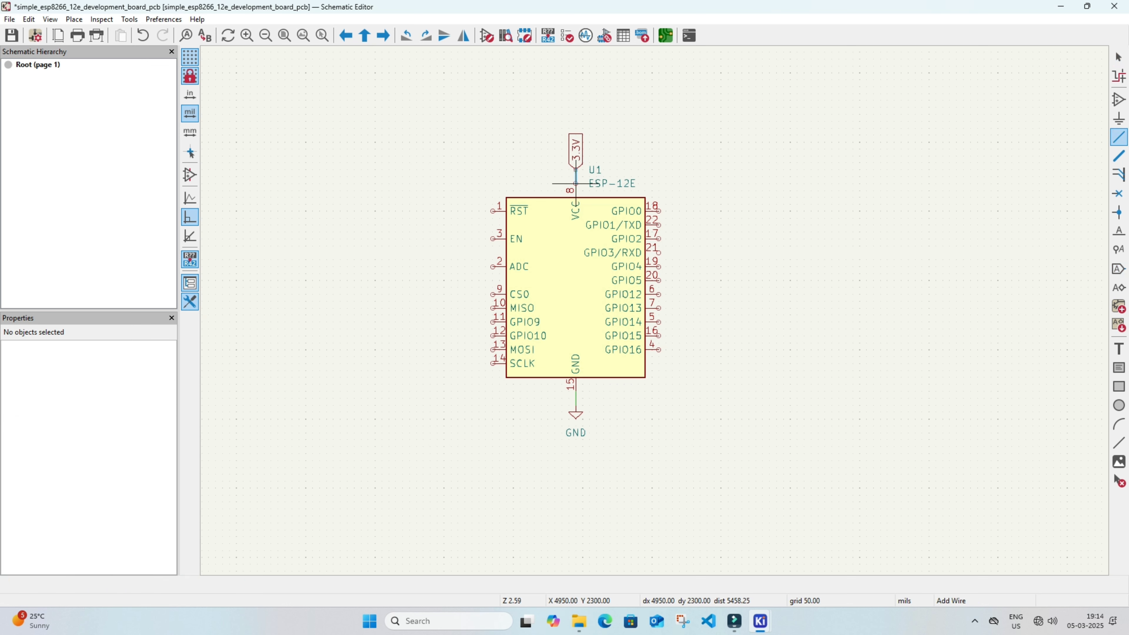
left_click(576, 183)
key("Escape")
- Place a resistor symbol R vertically, up and to the left of the ESP-12E, and wire its lower end to the EN pin
left_click(1119, 99)
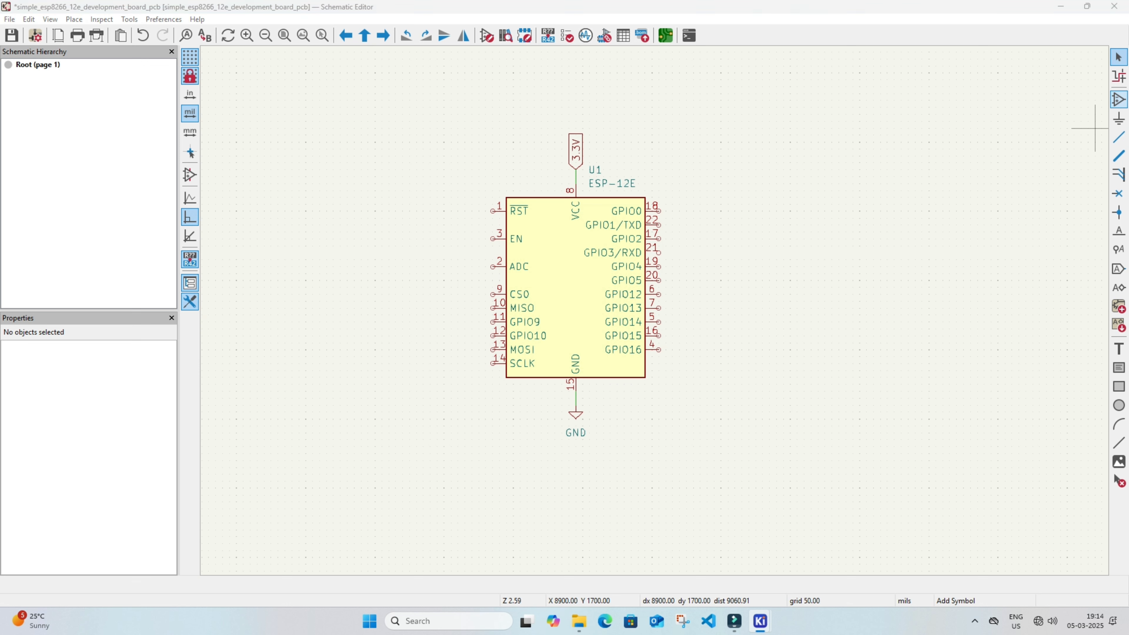
type("r")
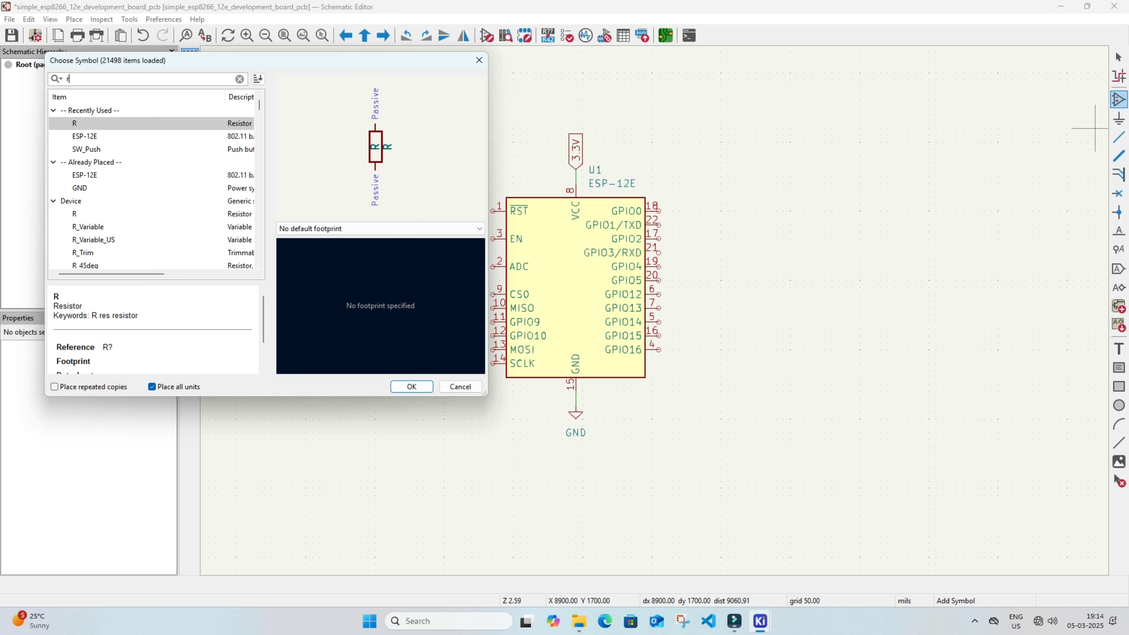
left_click(412, 387)
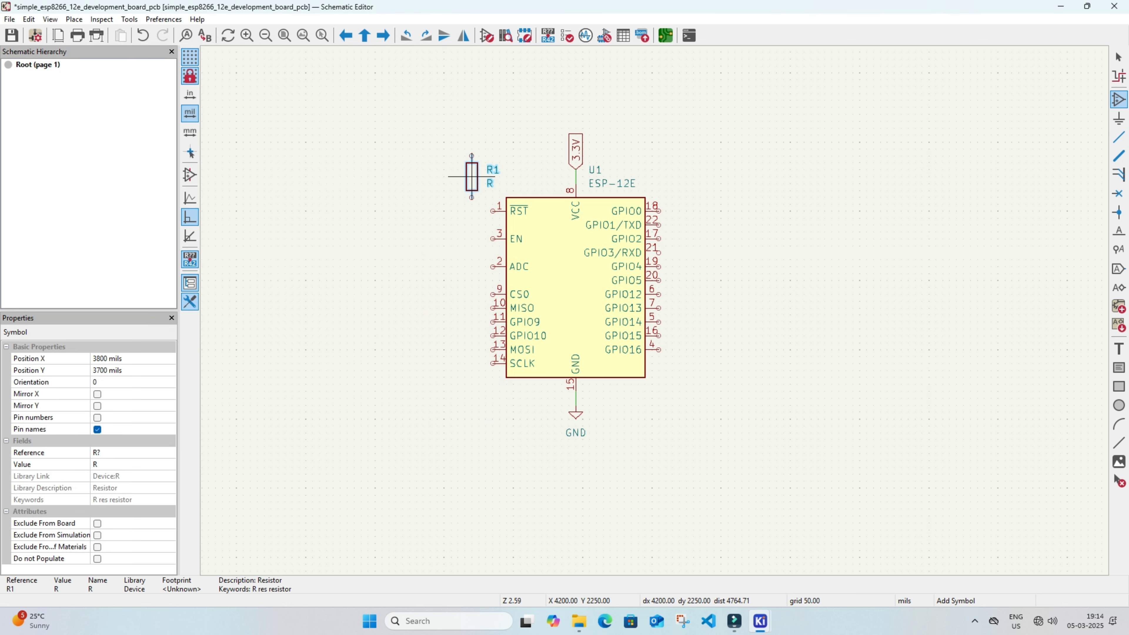
left_click(479, 170)
key("Escape")
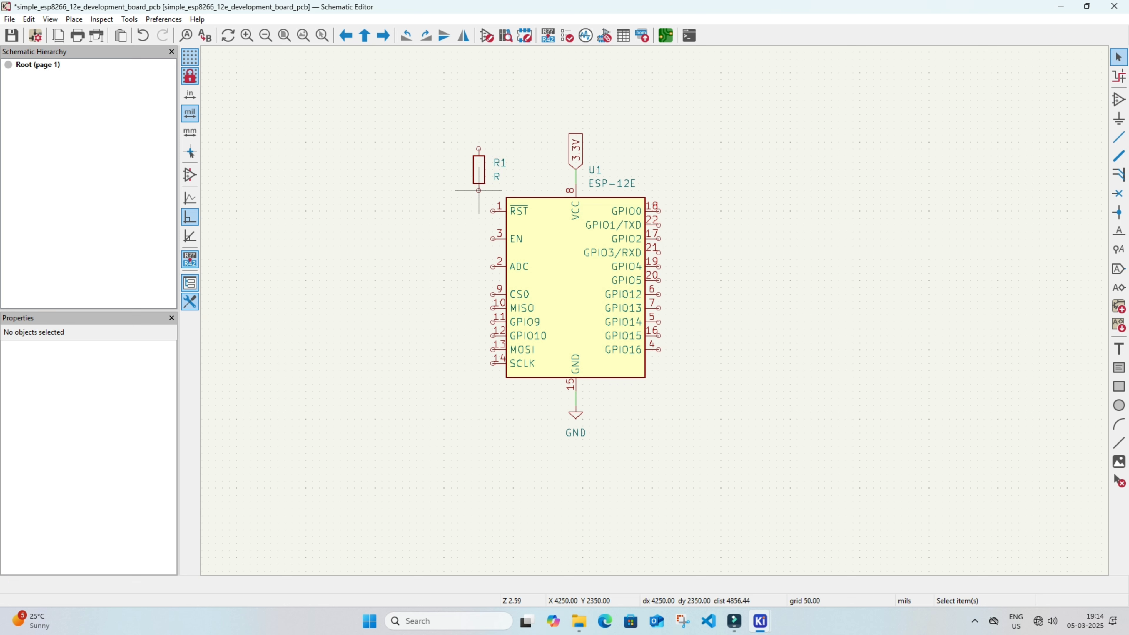
key("w")
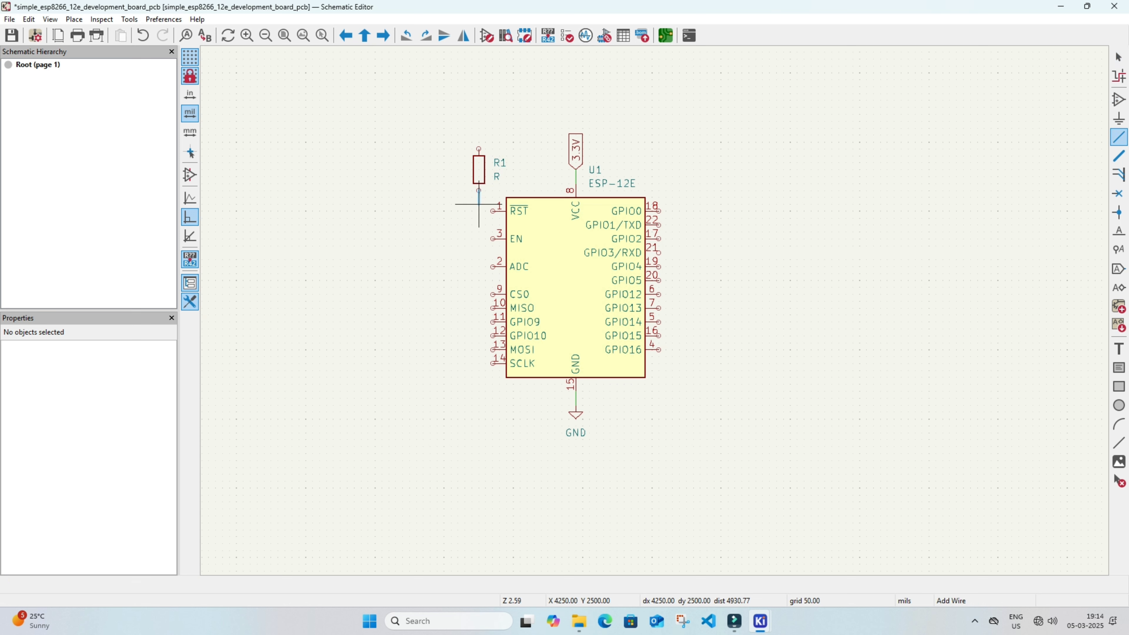
left_click(493, 239)
key("Escape")
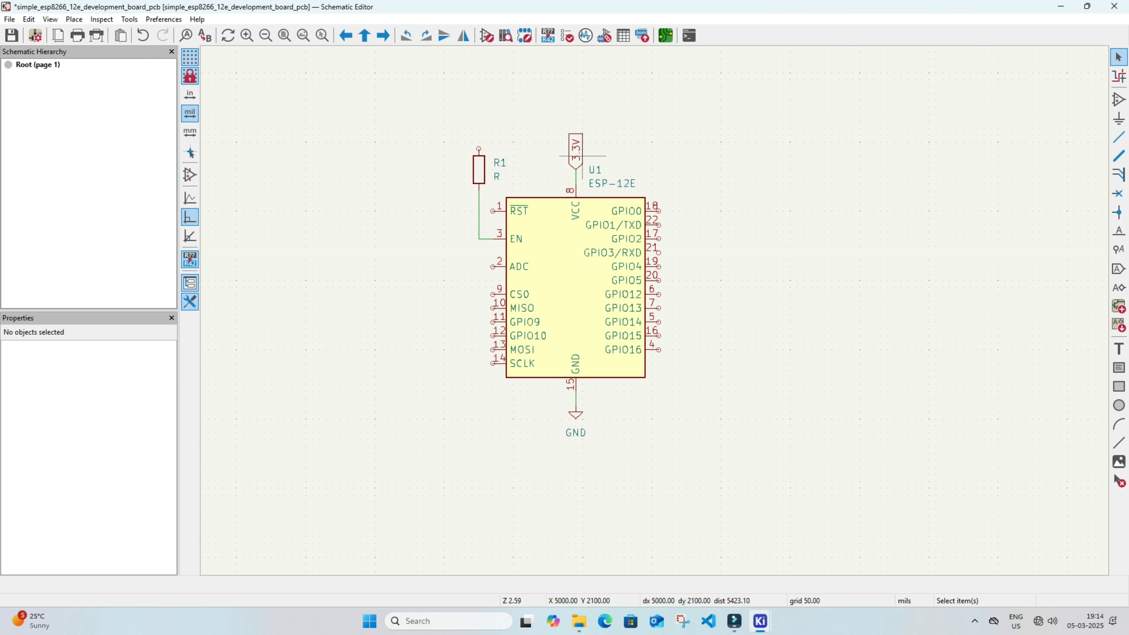
- Duplicate the 3.3V global label from above the ESP-12E to just above R1 and wire it to R1's upper end
left_click(582, 156)
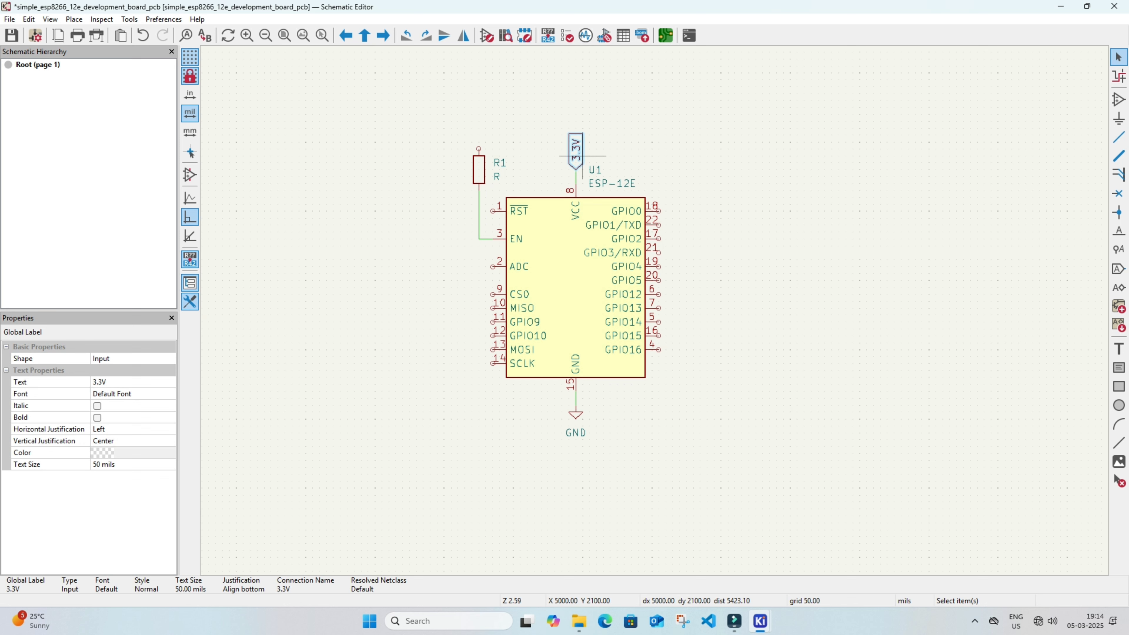
key("ctrl+d")
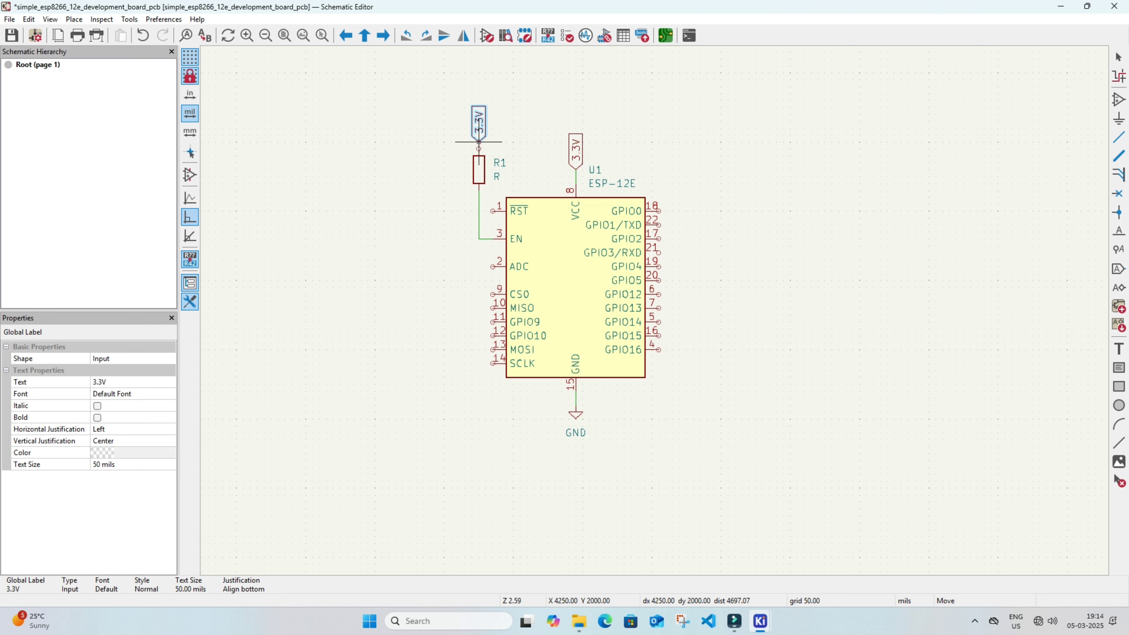
left_click(479, 135)
key("Escape")
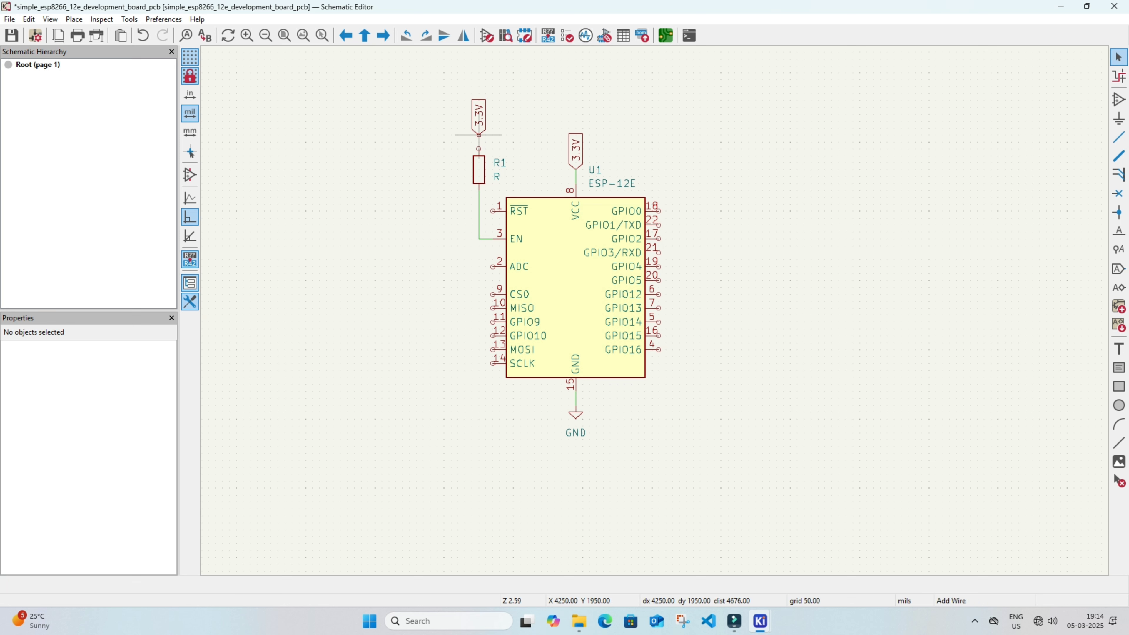
key("w")
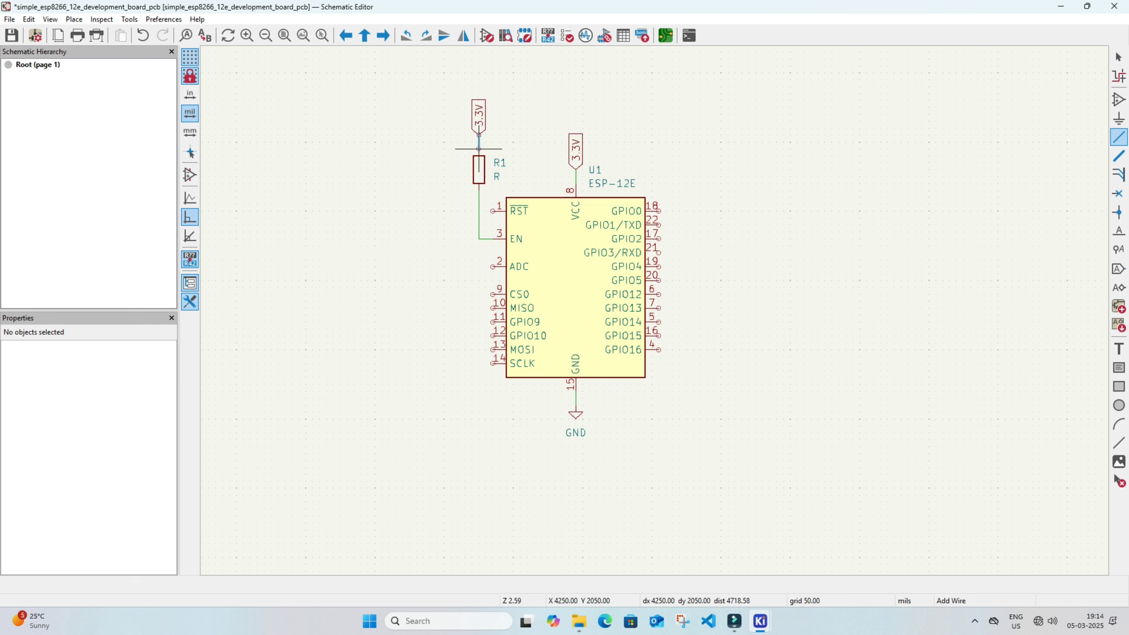
left_click(479, 156)
key("Escape")
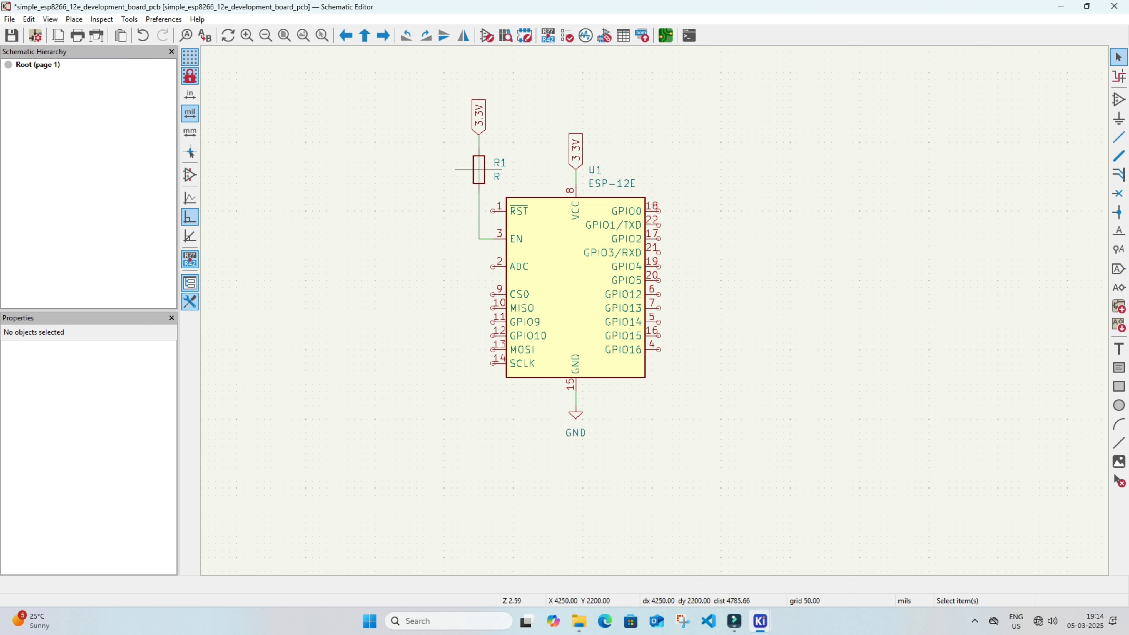
- Duplicate resistor R1 and place the copy to its left at the same height
left_click(479, 169)
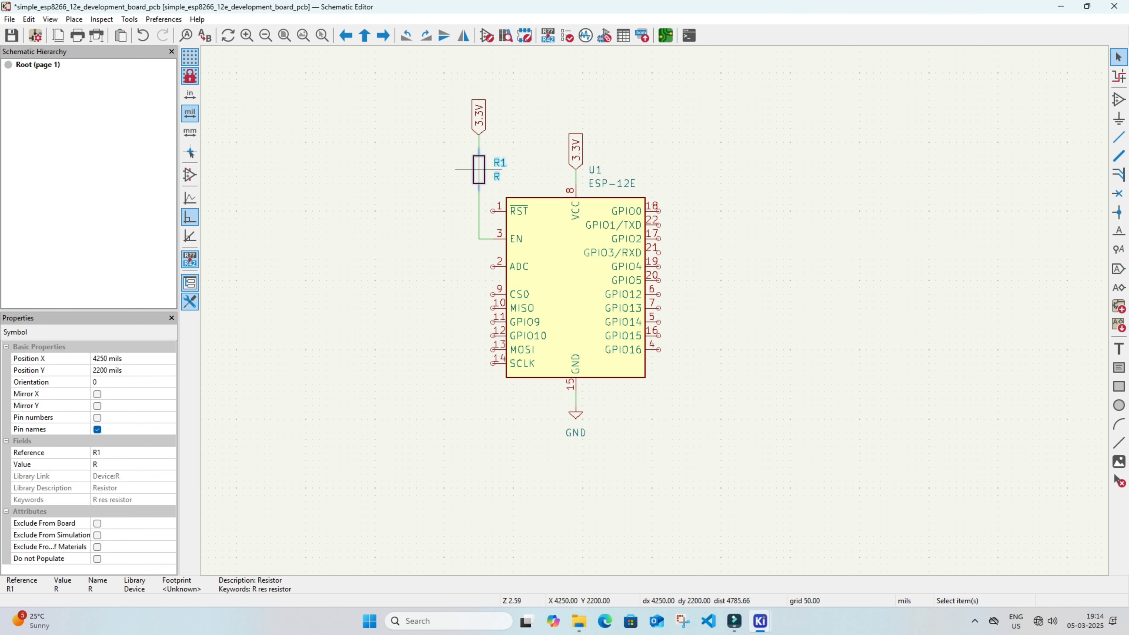
key("ctrl+d")
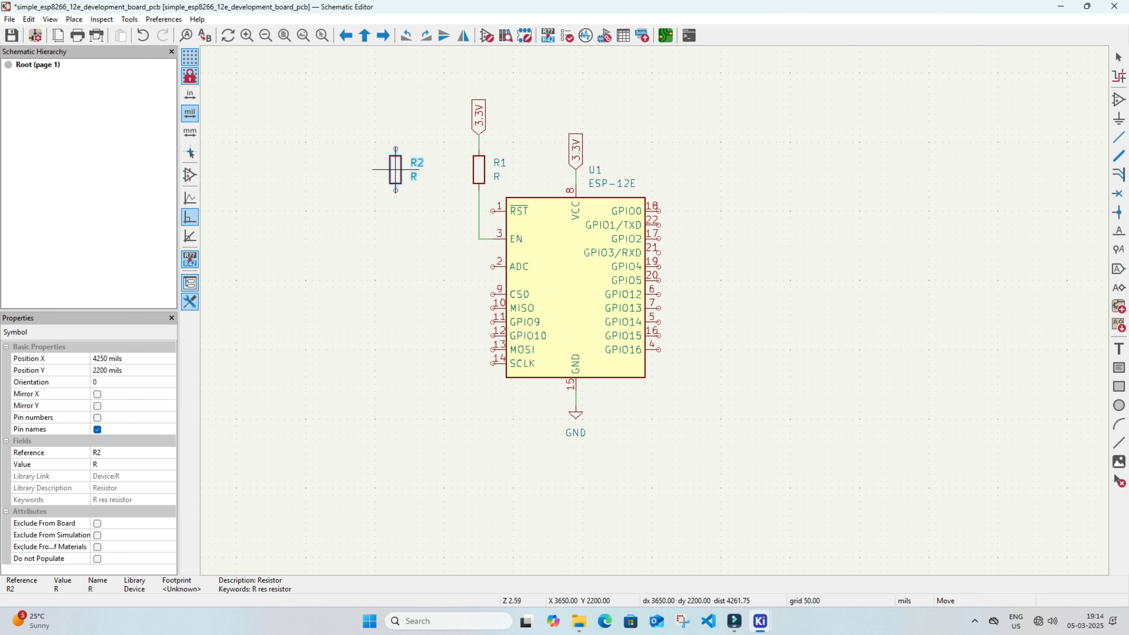
left_click(396, 170)
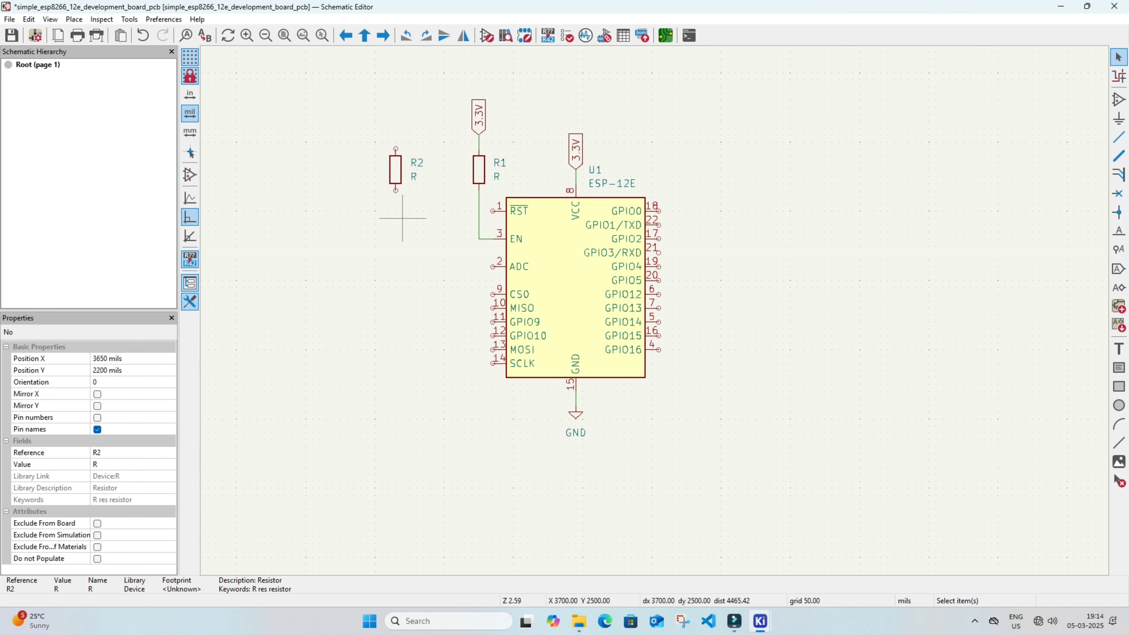
left_click(417, 211)
- Duplicate the 3.3V label to just above R2 and wire it to R2's upper end
left_click(479, 129)
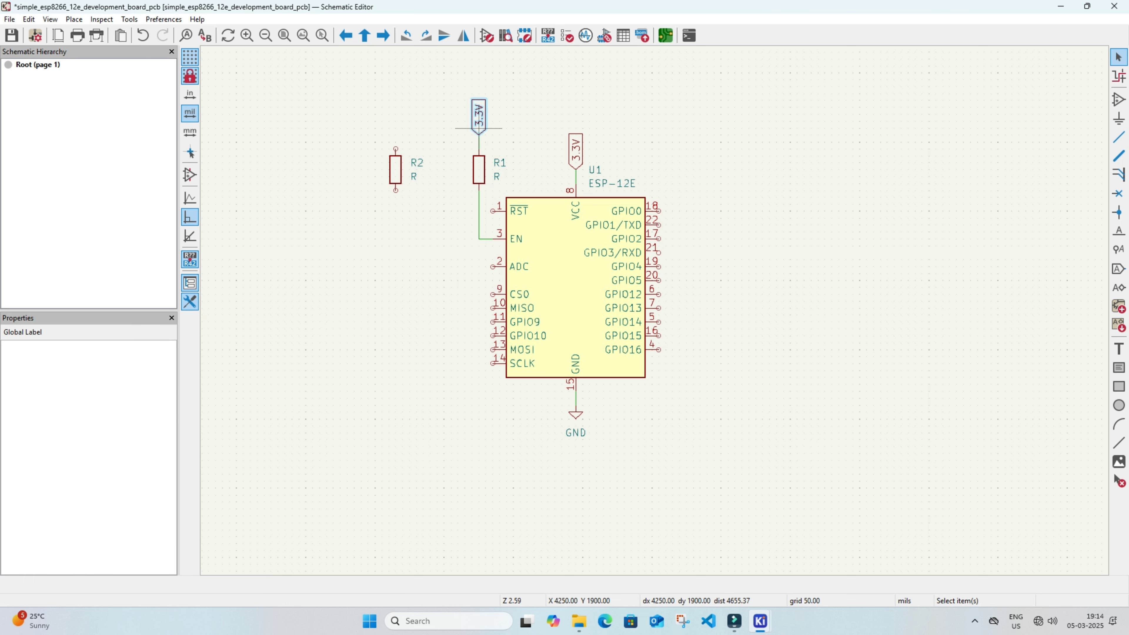
key("ctrl+d")
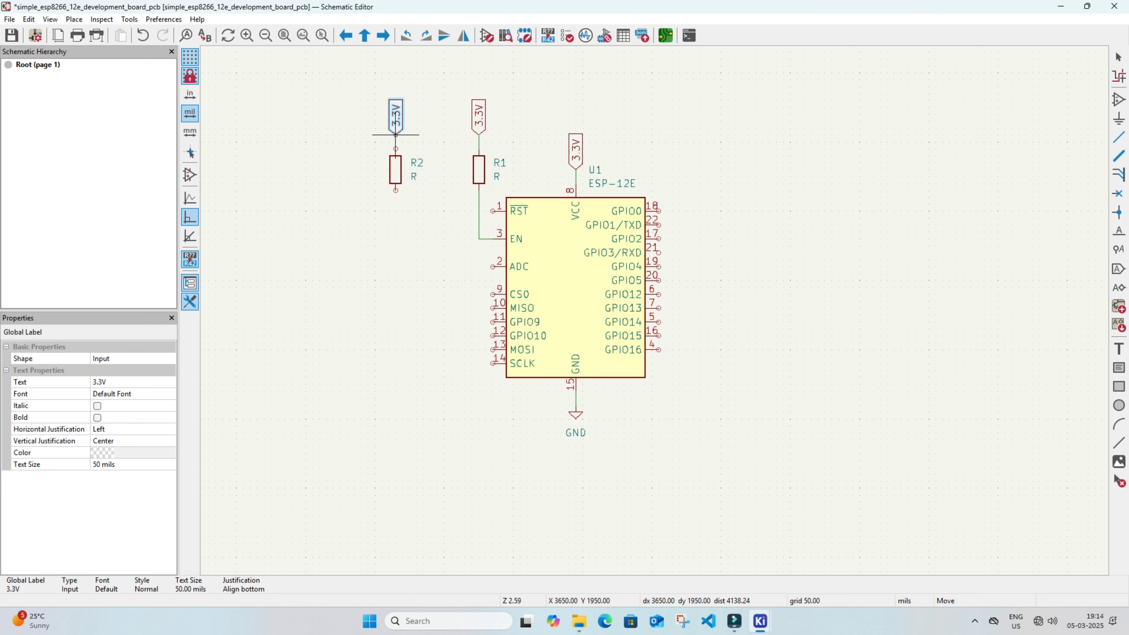
left_click(395, 134)
key("Escape")
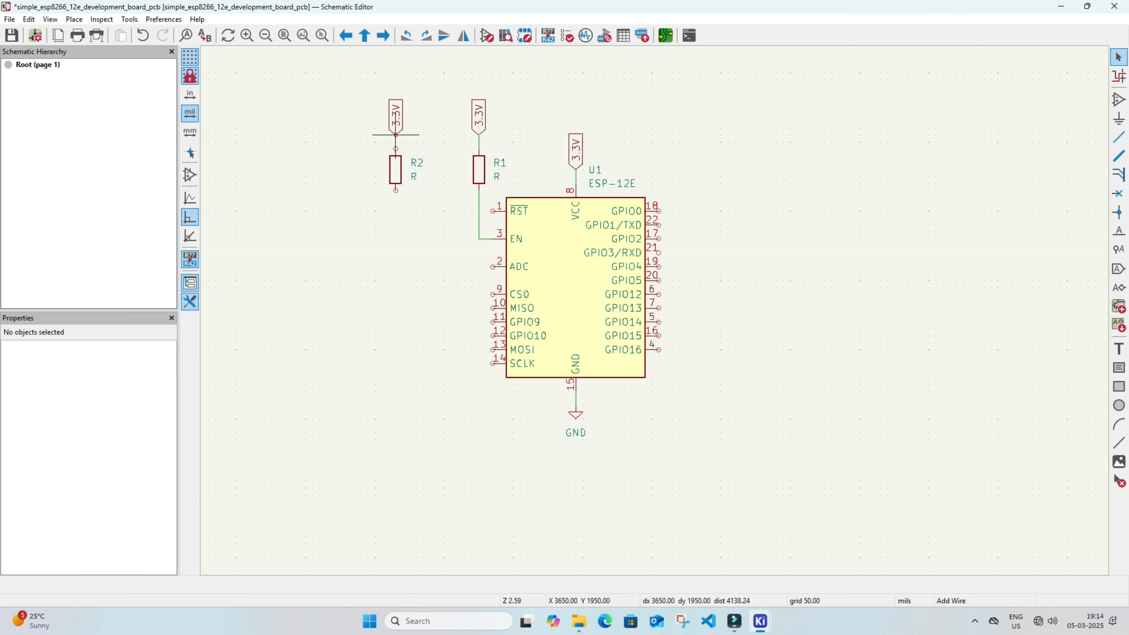
key("w")
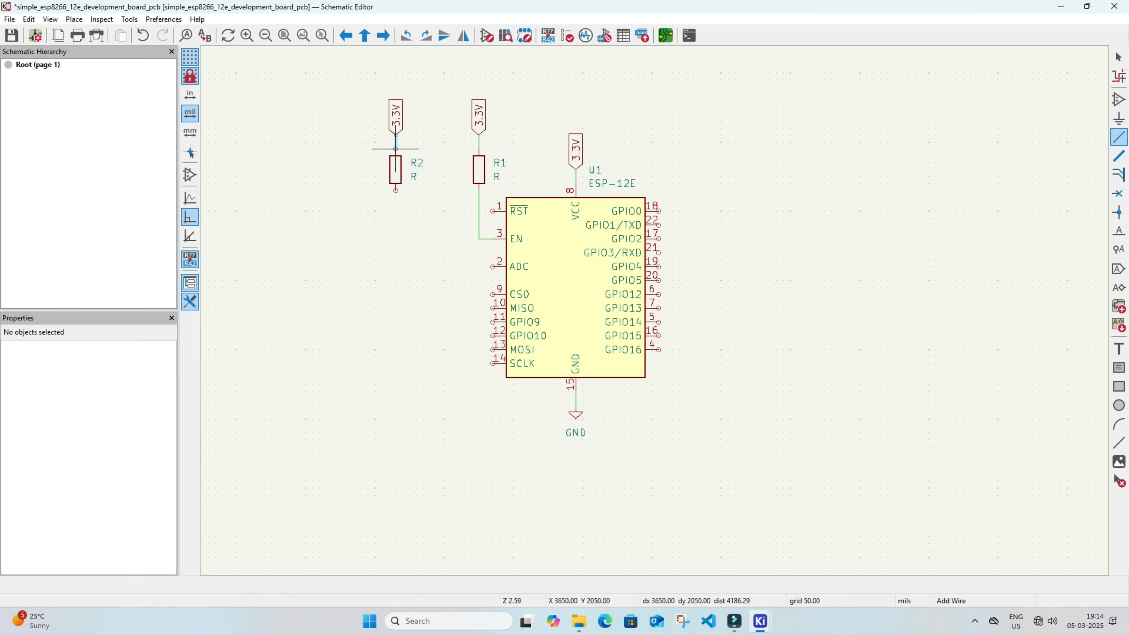
left_click(396, 149)
key("Escape")
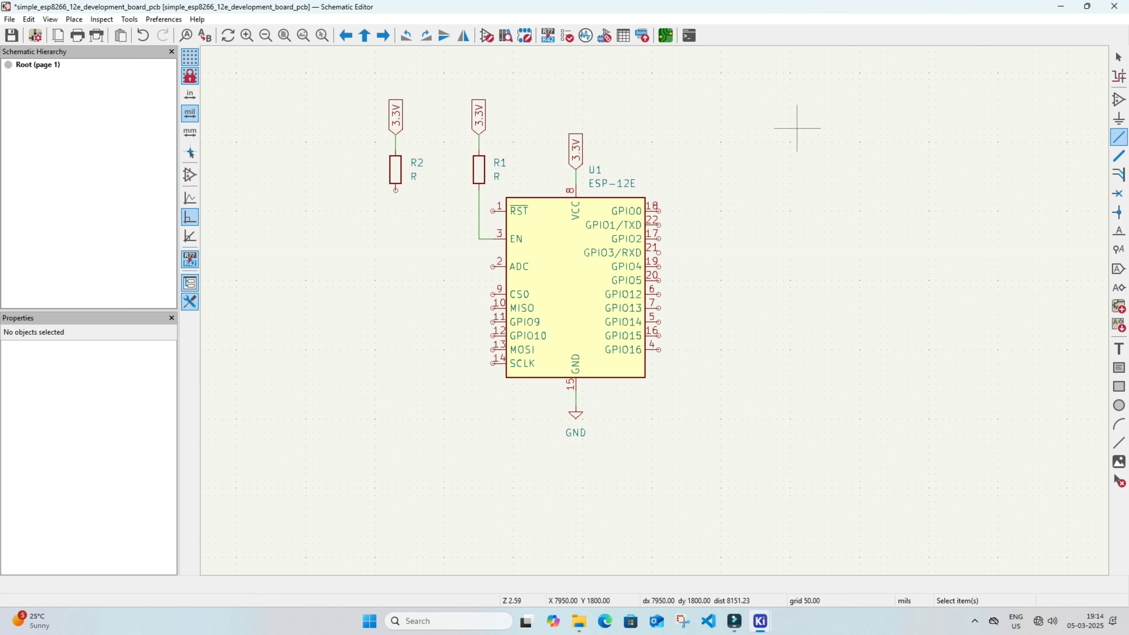
- Find the SW_Push push button in the symbol library and place it rotated to vertical, directly below R2
left_click(1118, 99)
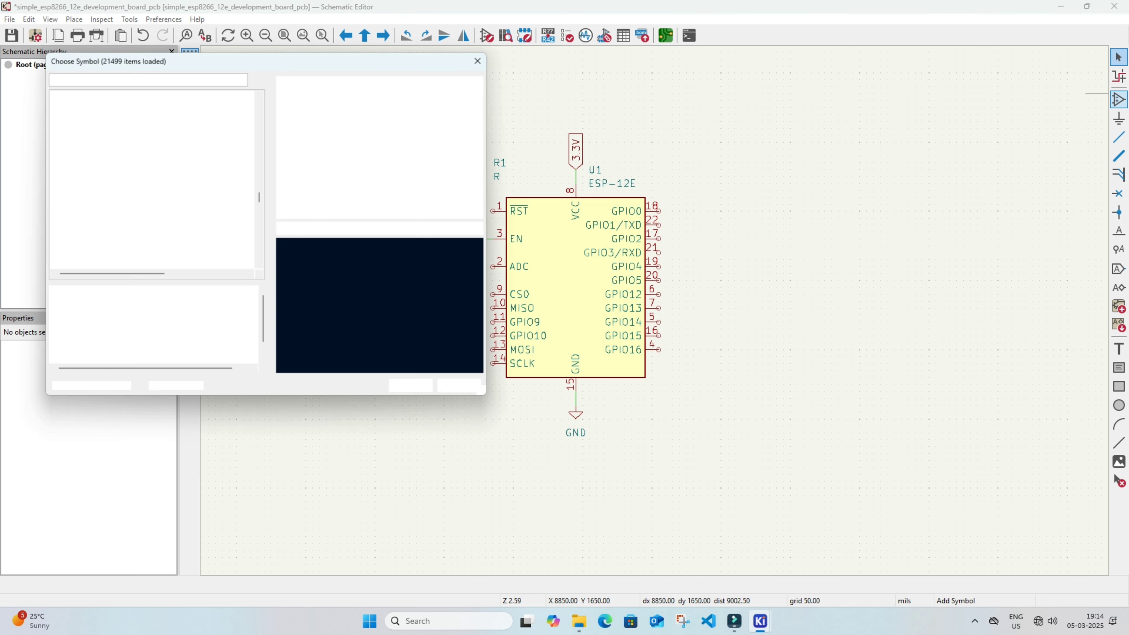
type("push")
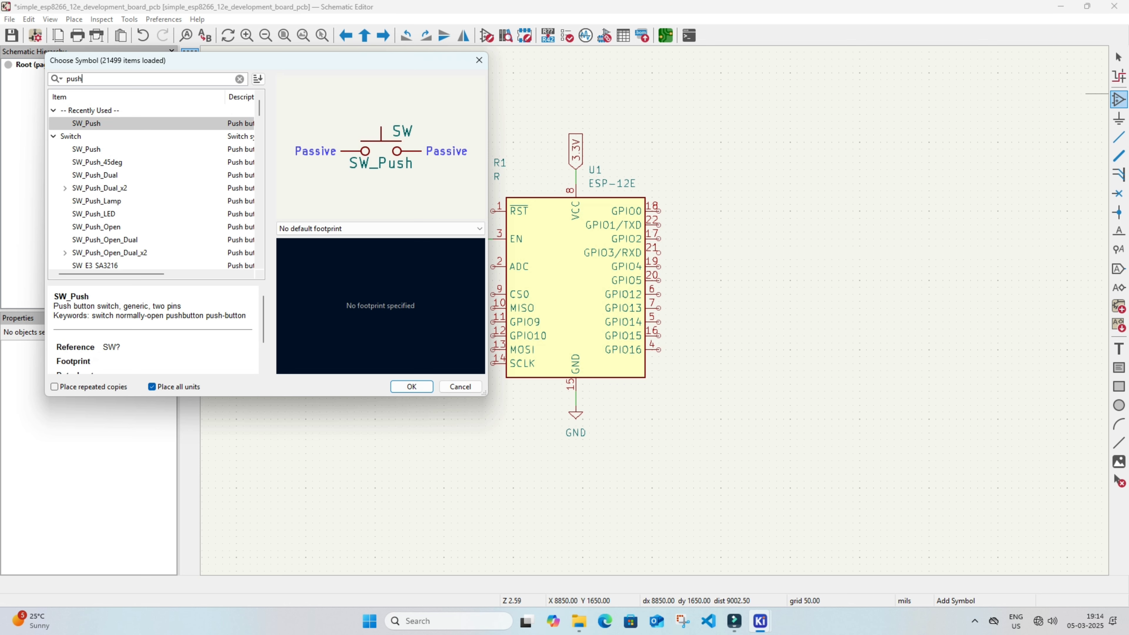
left_click(412, 387)
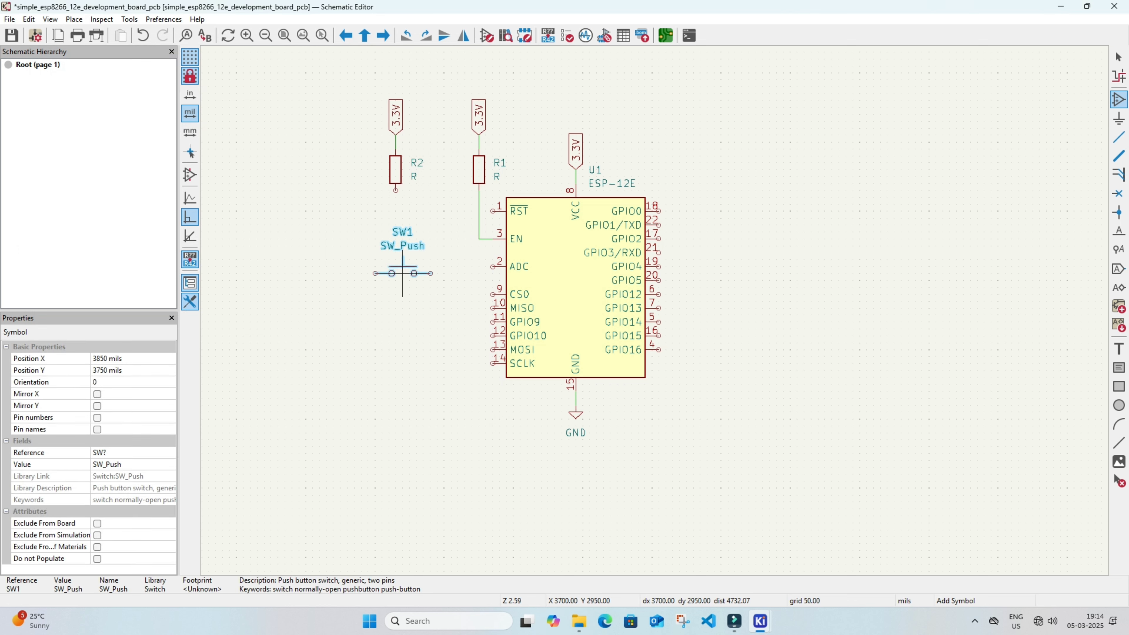
key("r")
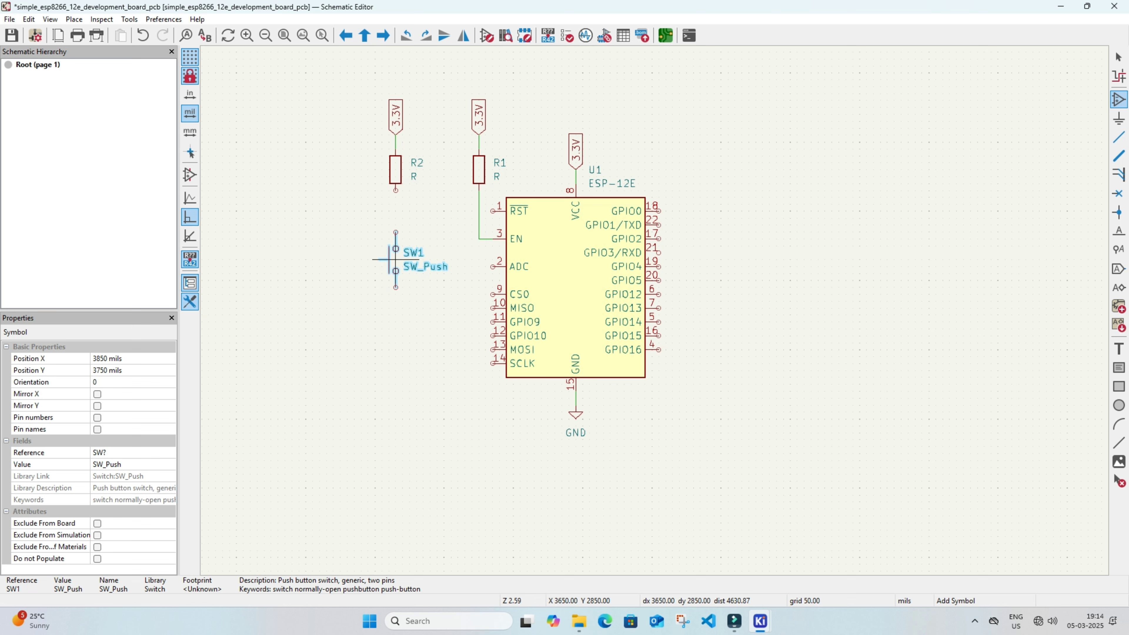
left_click(395, 259)
key("Escape")
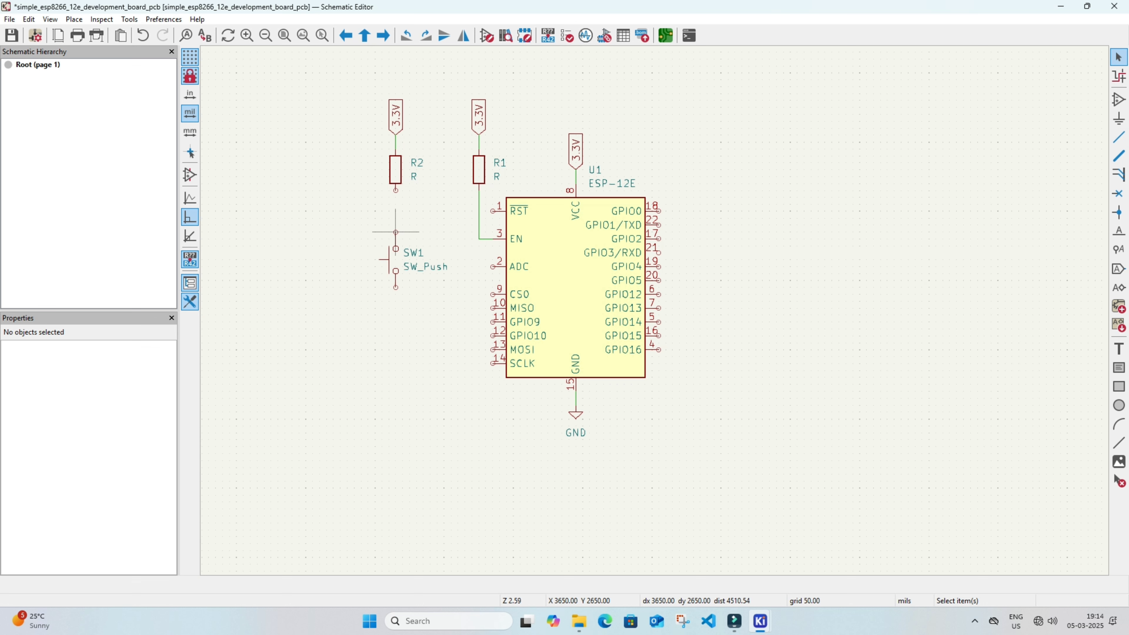
- Wire R2's lower end to the push button's upper pin and connect that wire to the ESP-12E's RST pin
left_click(396, 233)
left_click(396, 190)
key("w")
left_click(395, 211)
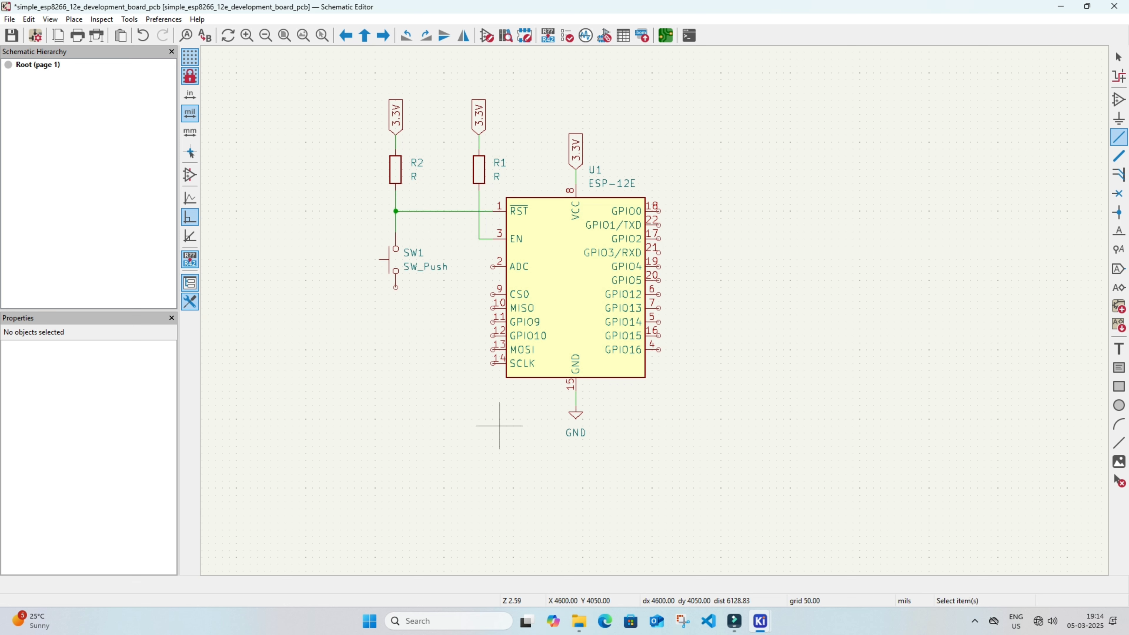
key("Escape")
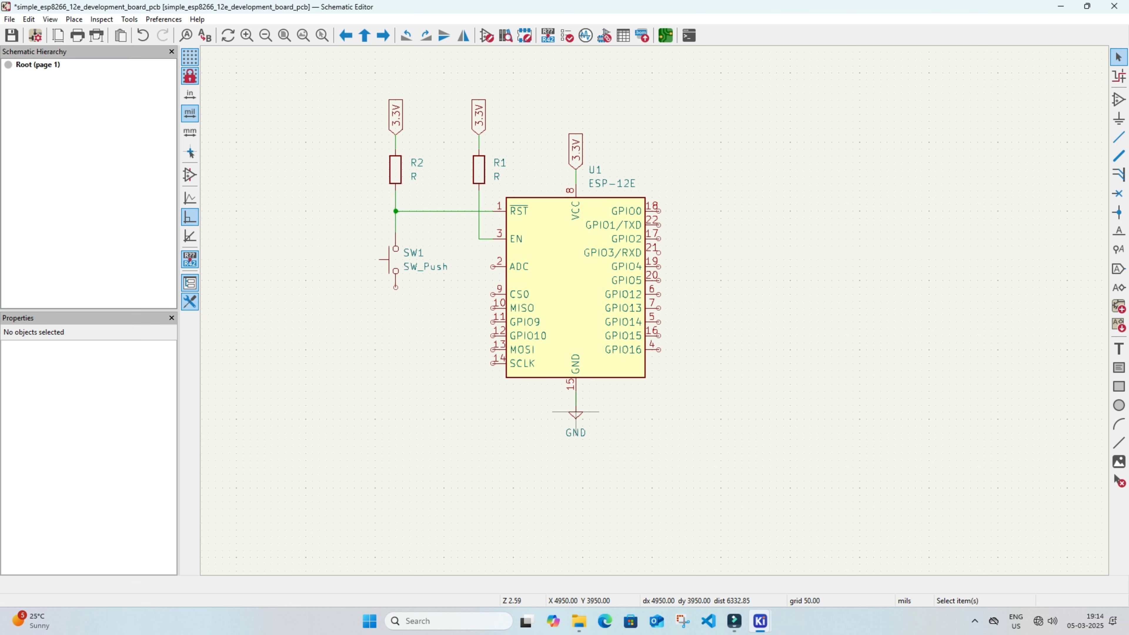
- Place a copy of the GND symbol just below push button SW1 and wire it to the button's lower pin
left_click(575, 412)
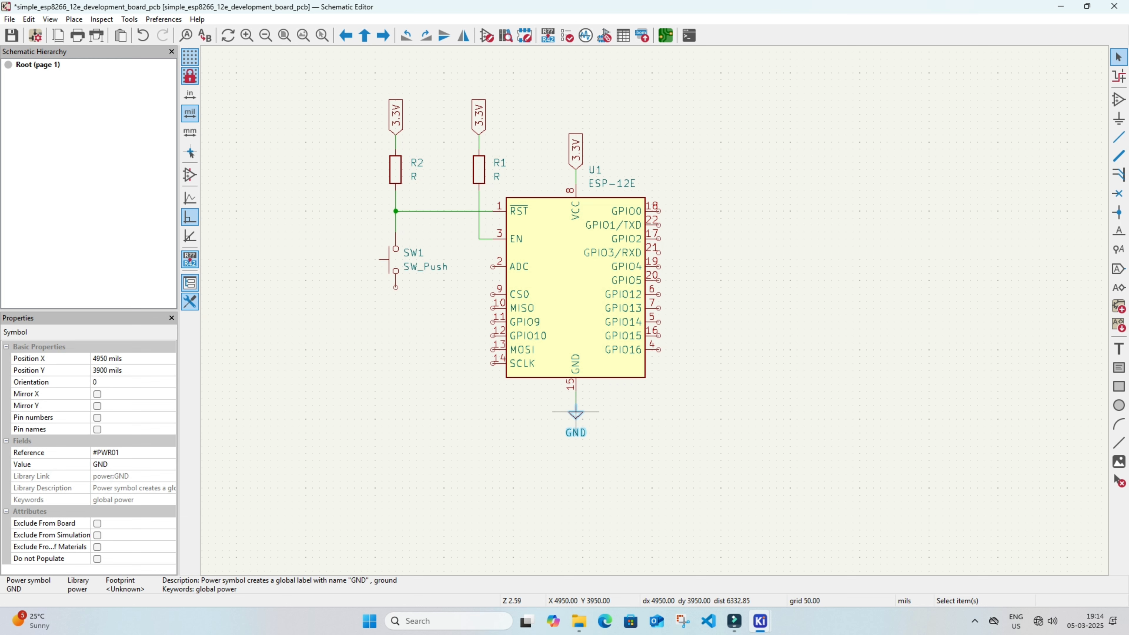
key("m")
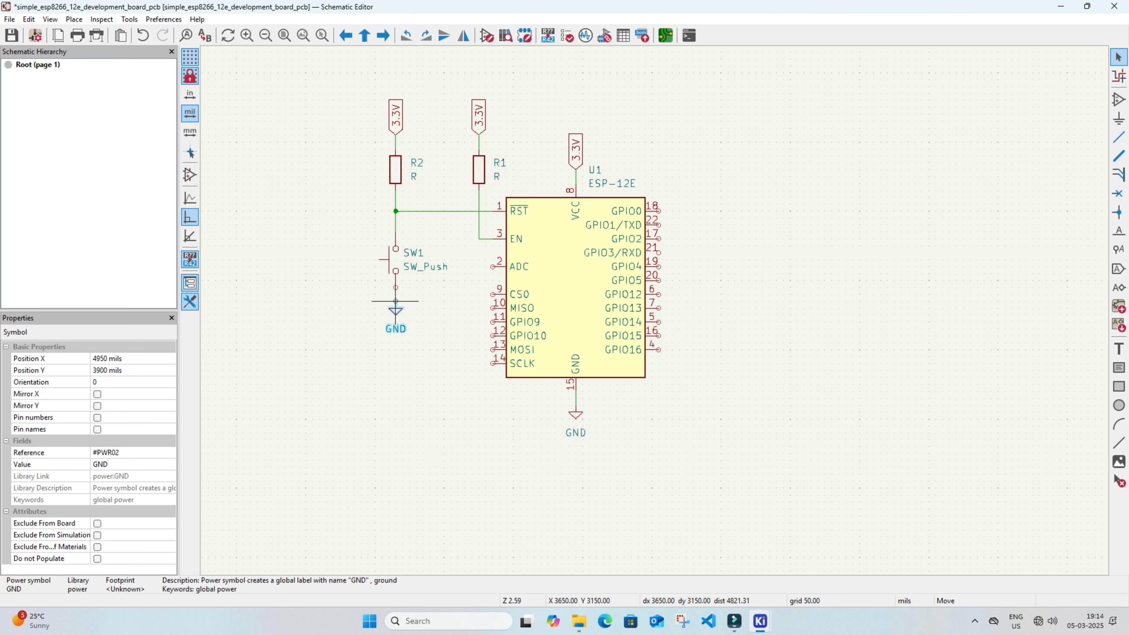
left_click(396, 294)
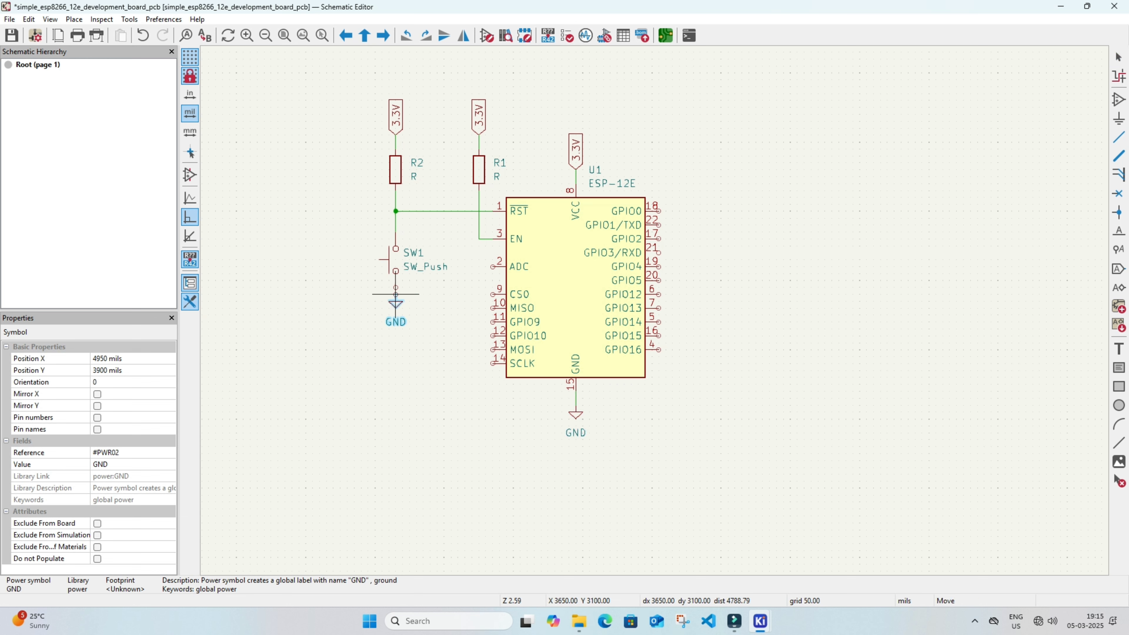
left_click(396, 301)
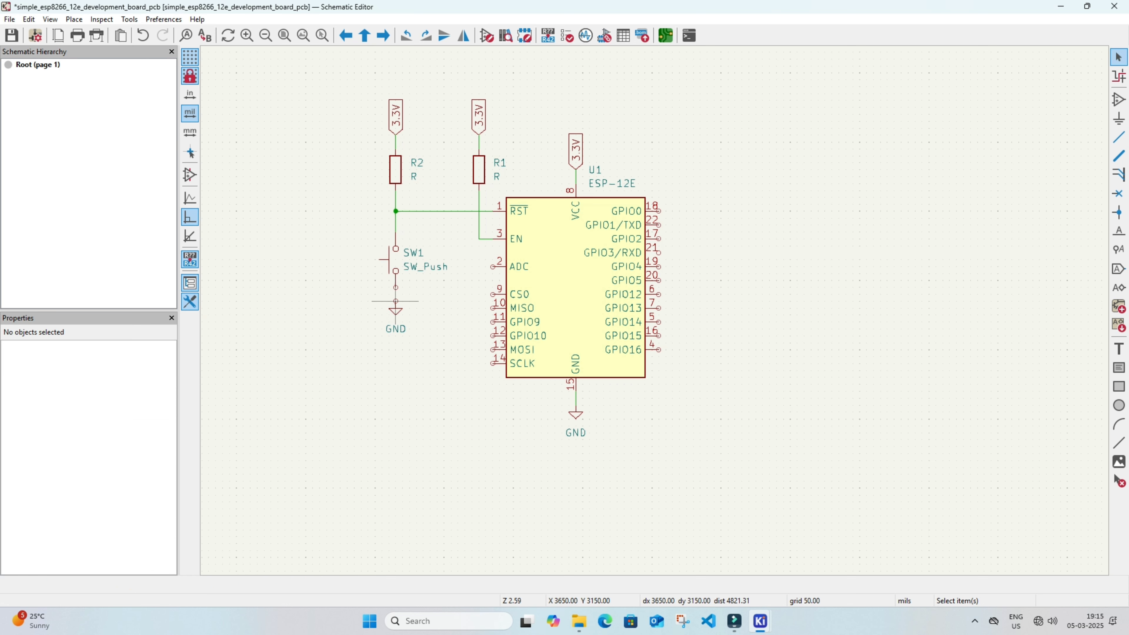
key("w")
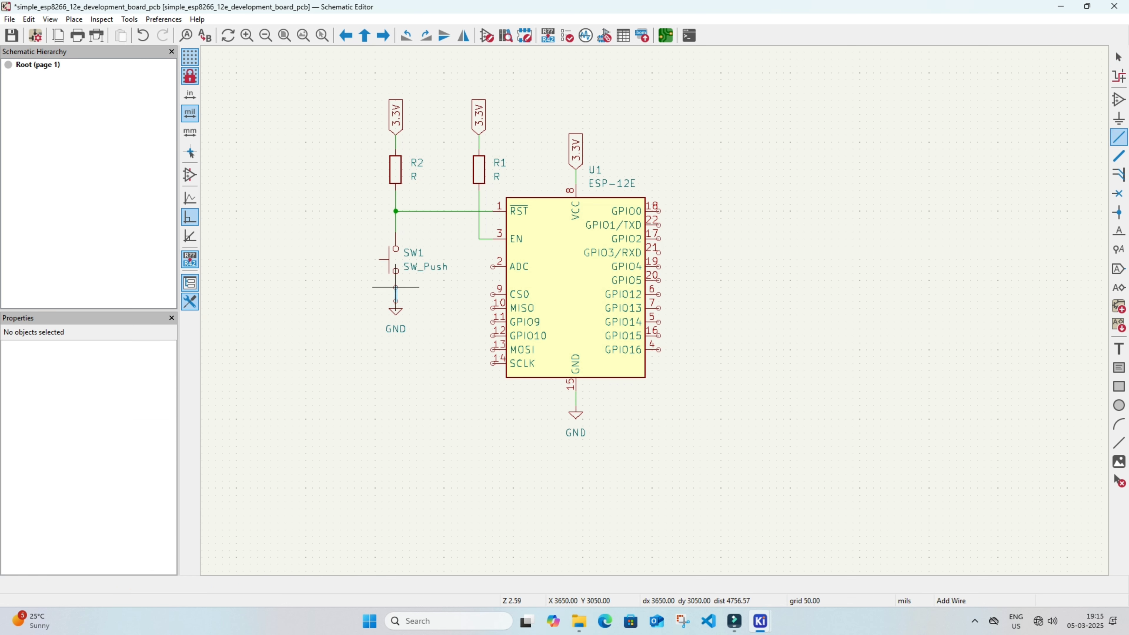
key("Escape")
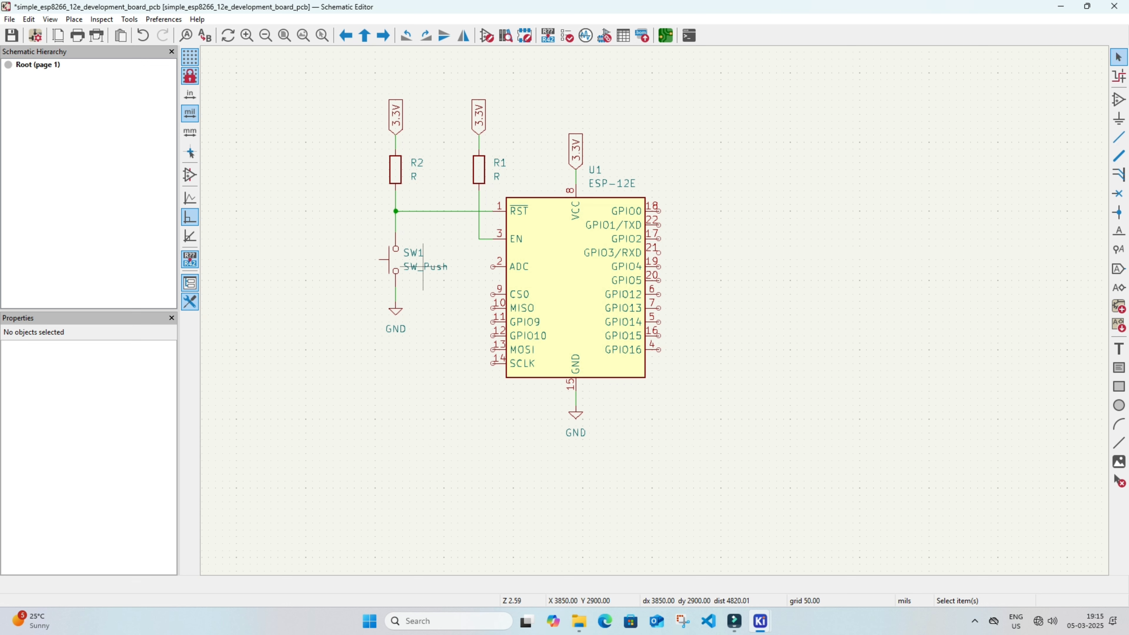
- Change the value text of push button SW1 to Reset
left_click(423, 267)
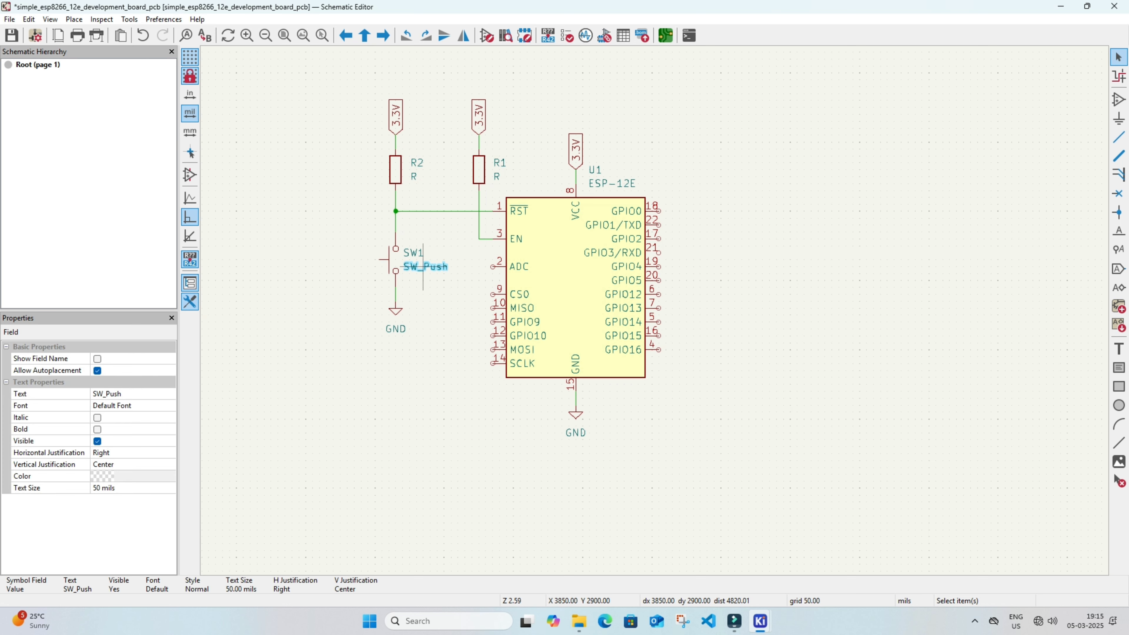
double_click(423, 267)
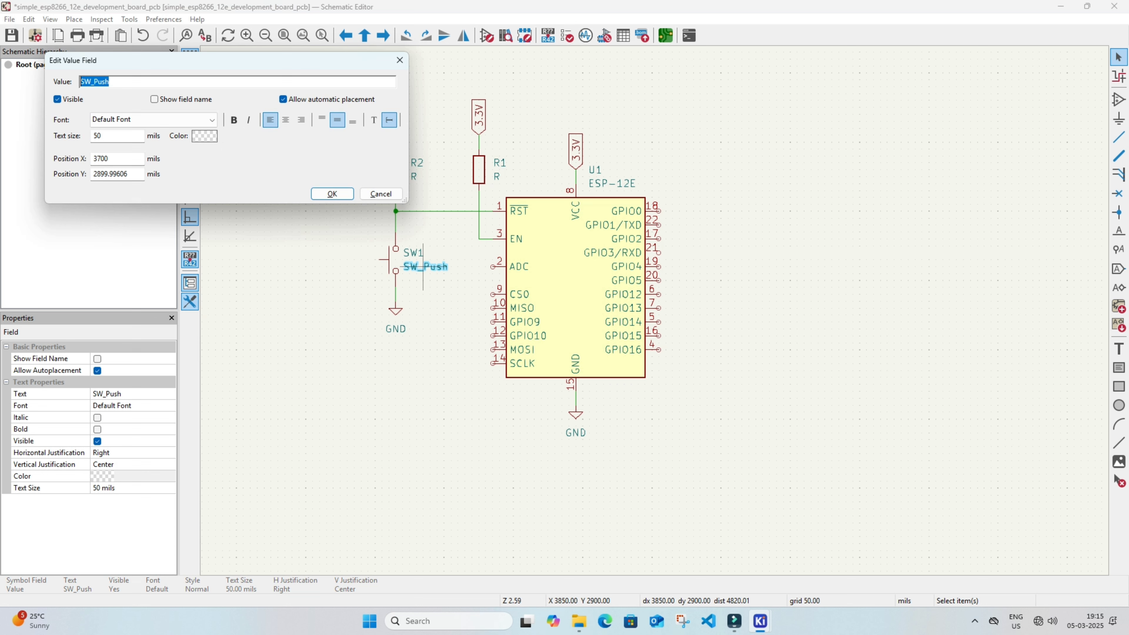
key("BackSpace")
key("Return")
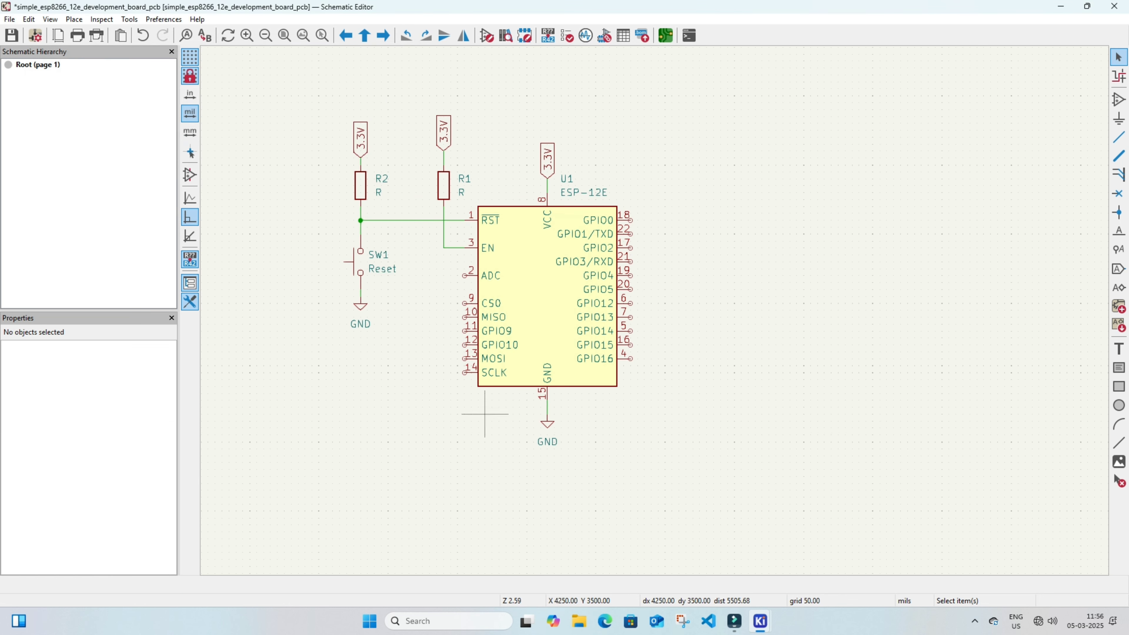
- Set the value of both pull-up resistors, R1 and R2, to 10k
left_click(450, 179)
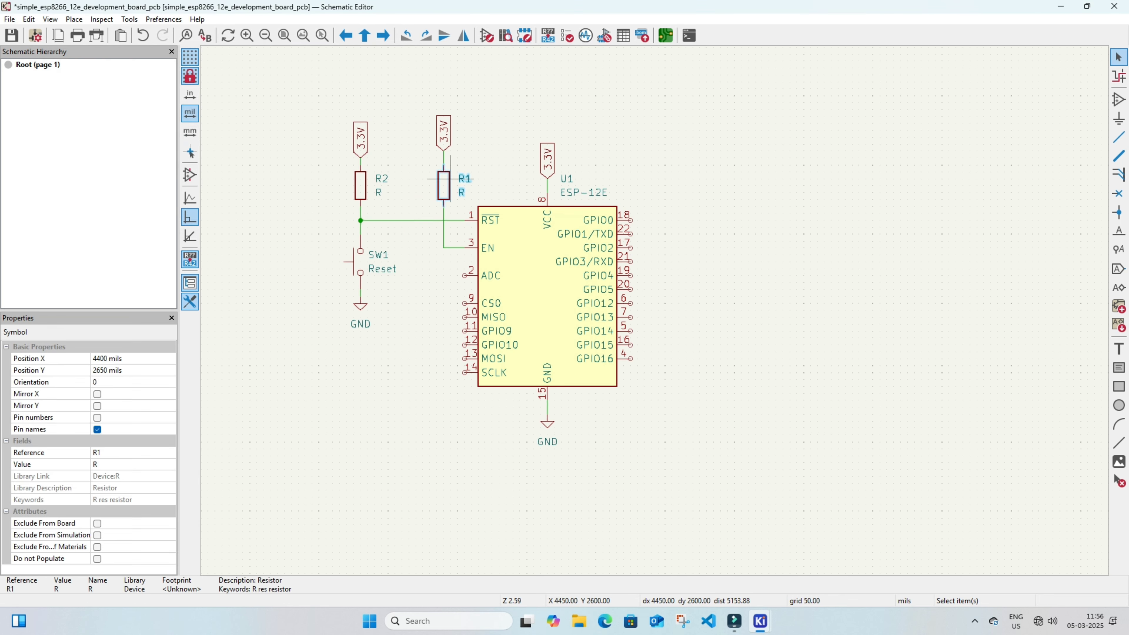
key("e")
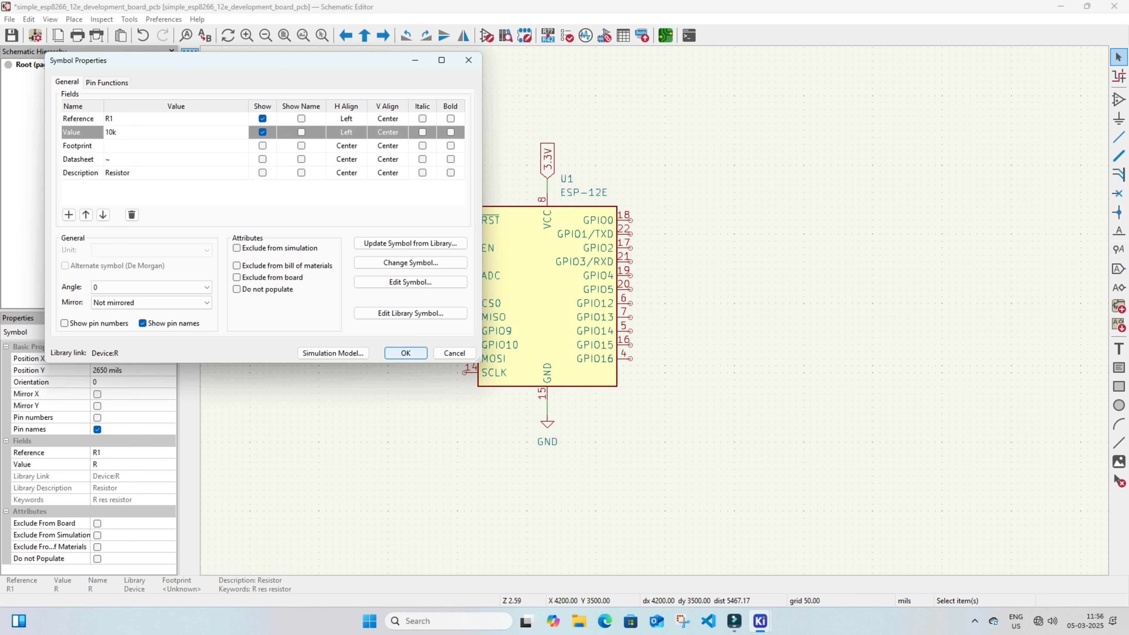
left_click(405, 352)
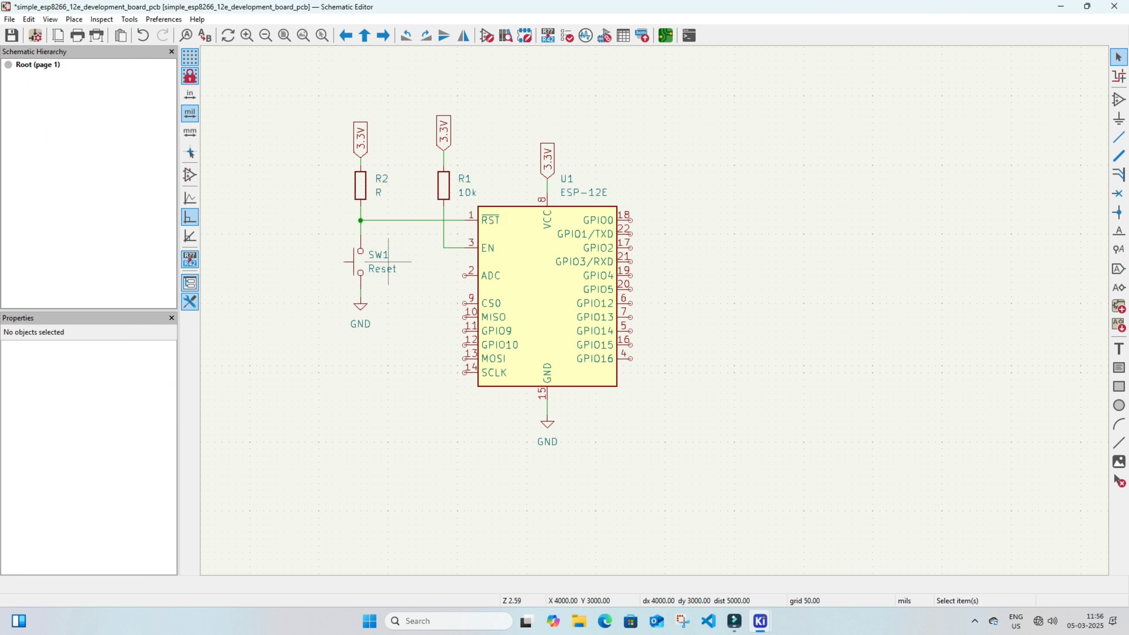
left_click(360, 192)
double_click(360, 192)
type("10k")
key("Return")
- Duplicate the 10k resistor R1 and place the copy vertically, below and to the right of the ESP-12E's GPIO16 pin
left_click(444, 185)
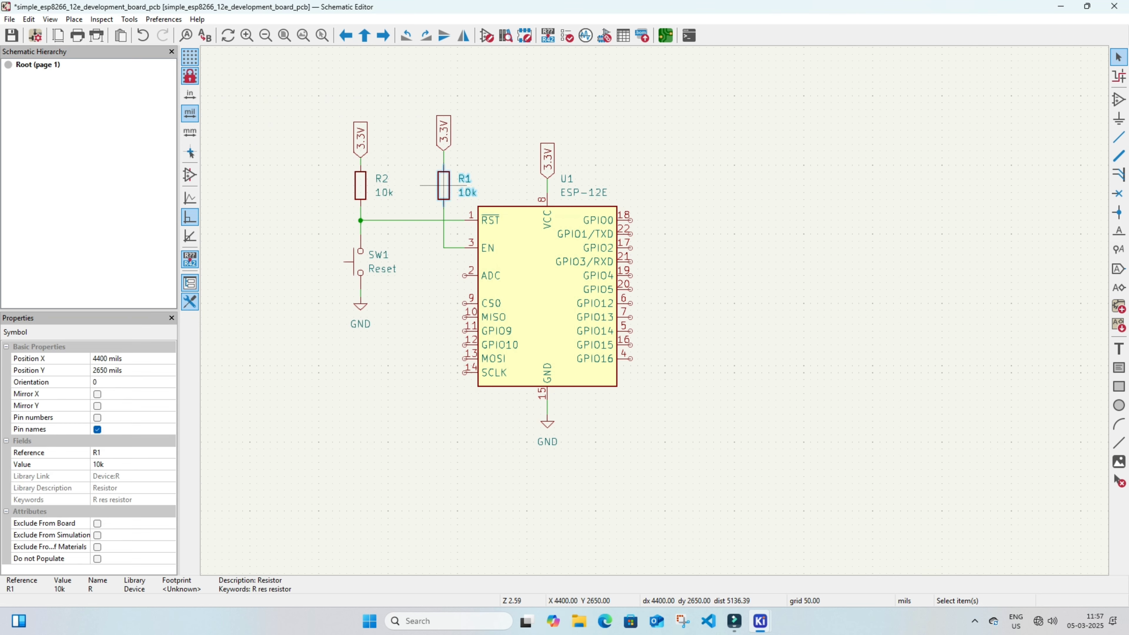
key("ctrl+d")
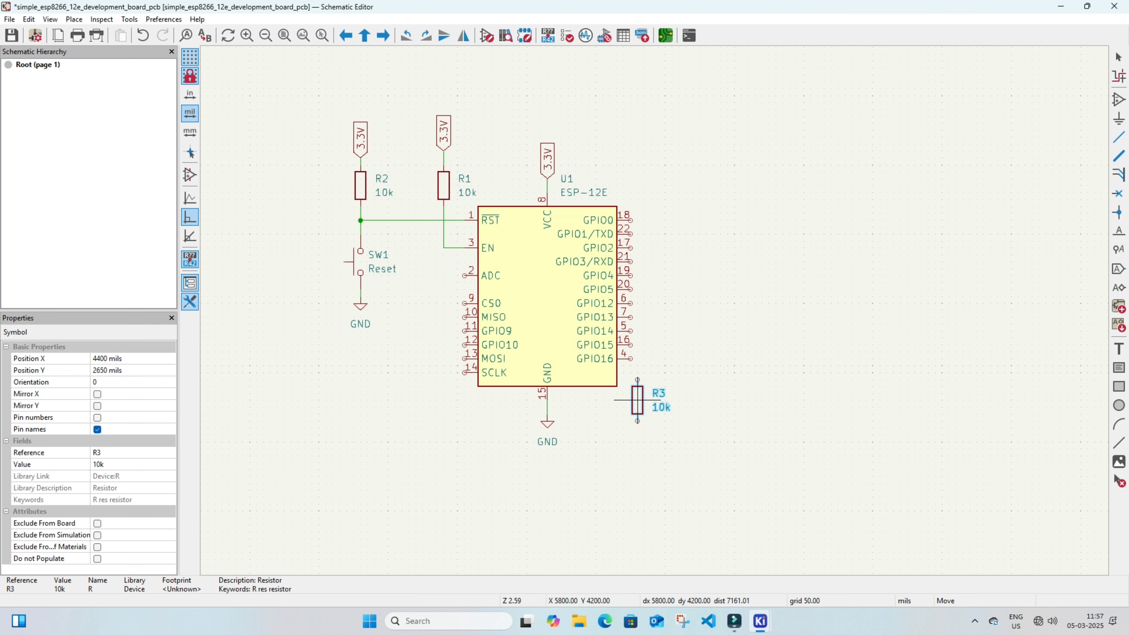
left_click(665, 400)
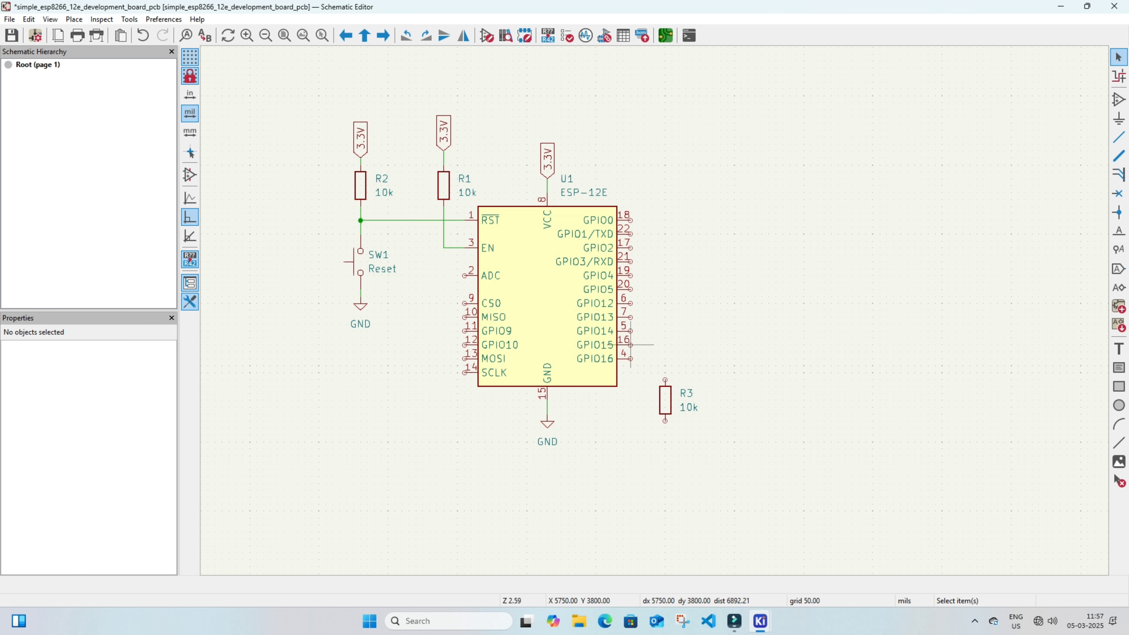
- Wire the ESP-12E's GPIO15 pin to the upper pin of resistor R3
key("w")
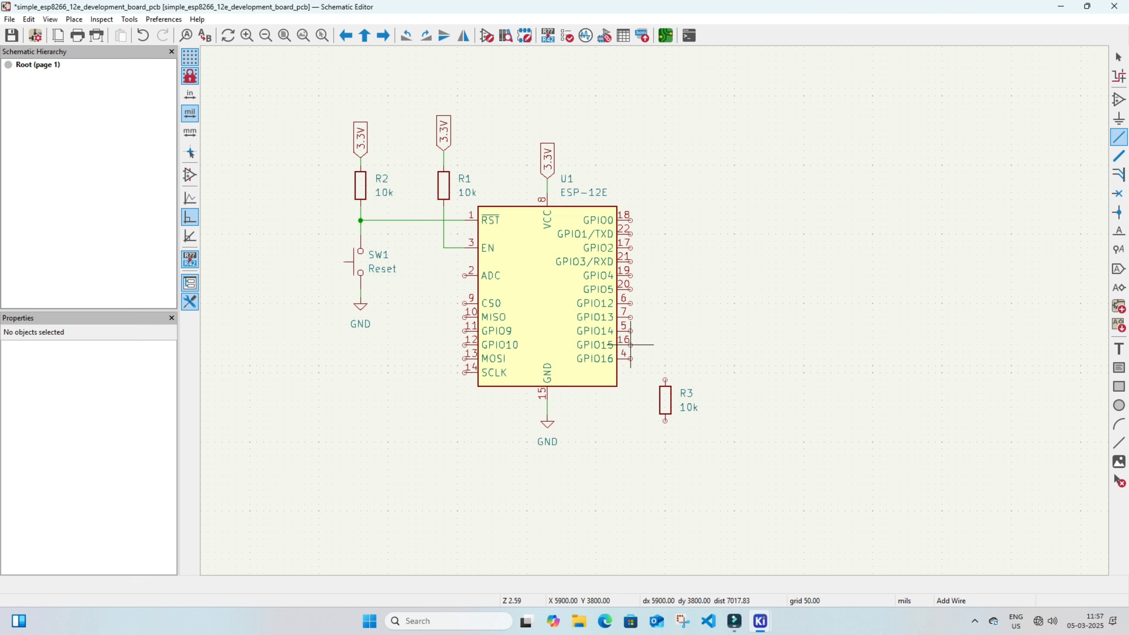
left_click(665, 380)
key("Escape")
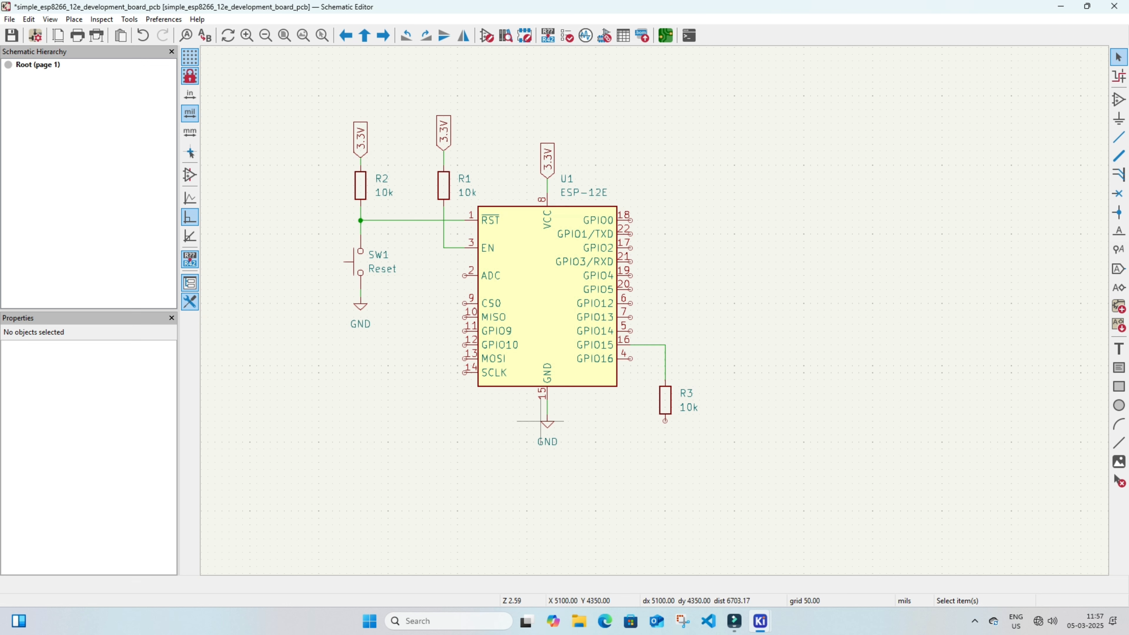
- Place a copy of the GND symbol just below resistor R3 and wire it to the resistor's lower pin
left_click(548, 421)
key("ctrl+d")
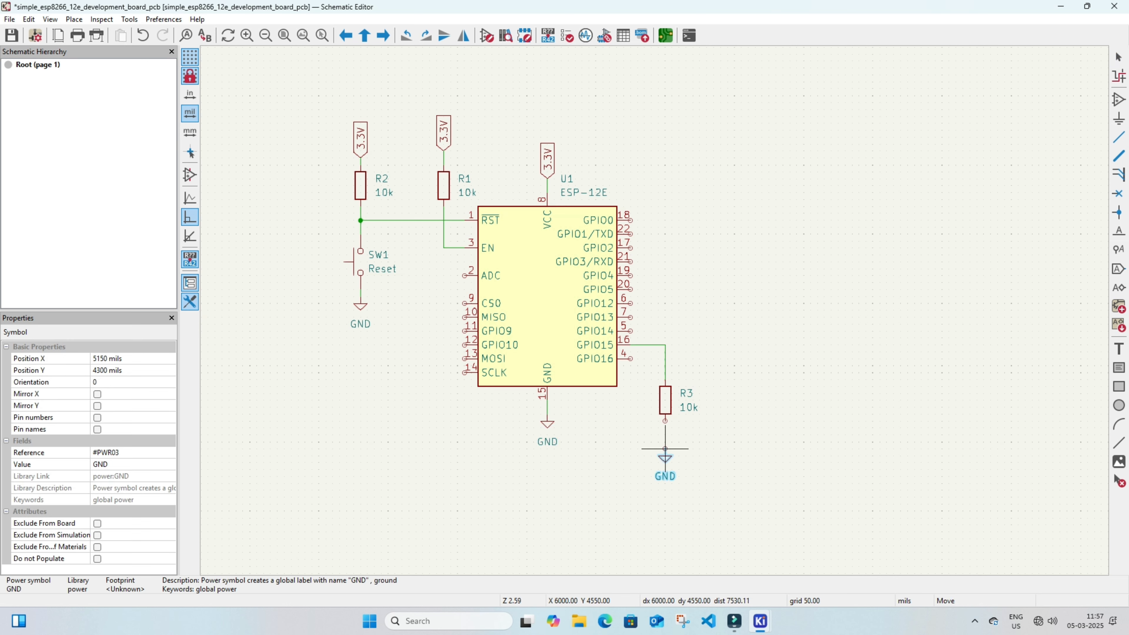
left_click(665, 428)
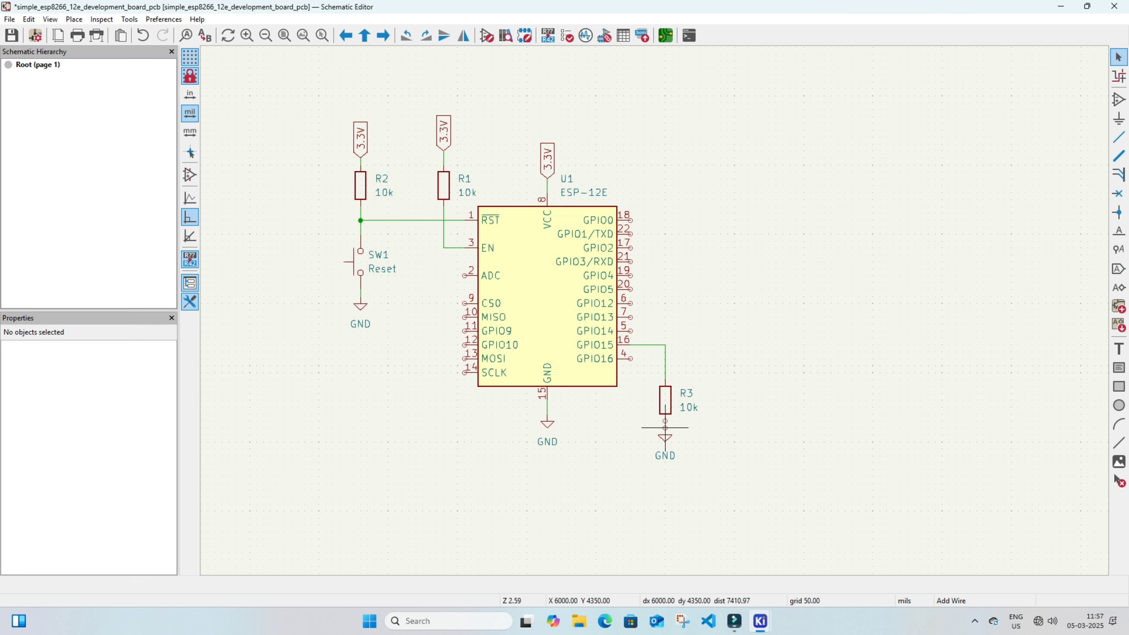
key("Escape")
- Duplicate the 10k resistor R1, place the copy above and to the right of the ESP-12E, and wire its lower pin to GPIO2
left_click(443, 186)
key("ctrl+d")
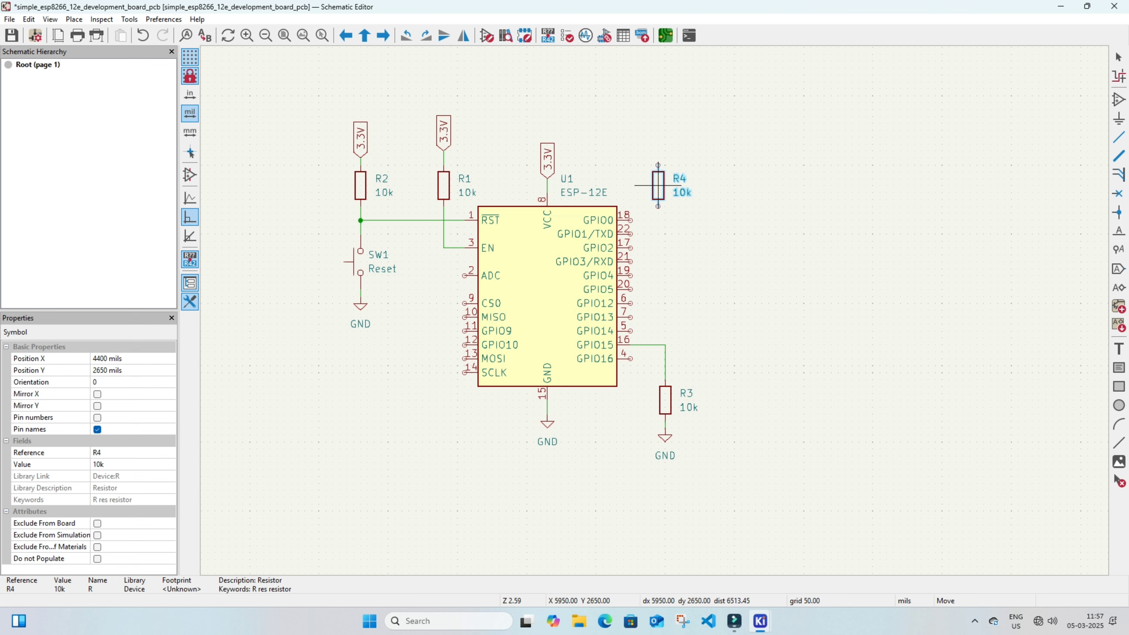
left_click(658, 178)
left_click(721, 227)
key("w")
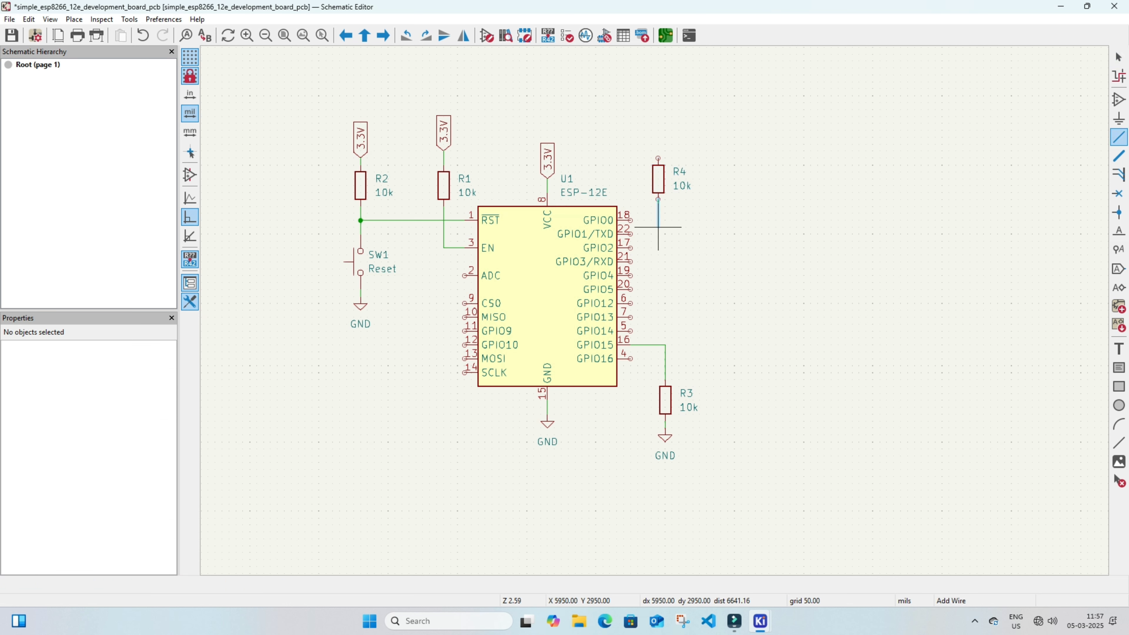
left_click(630, 248)
key("Escape")
- Place a copy of the 3.3V global label above resistor R4 and wire it to the resistor's upper pin
left_click(548, 157)
key("ctrl+d")
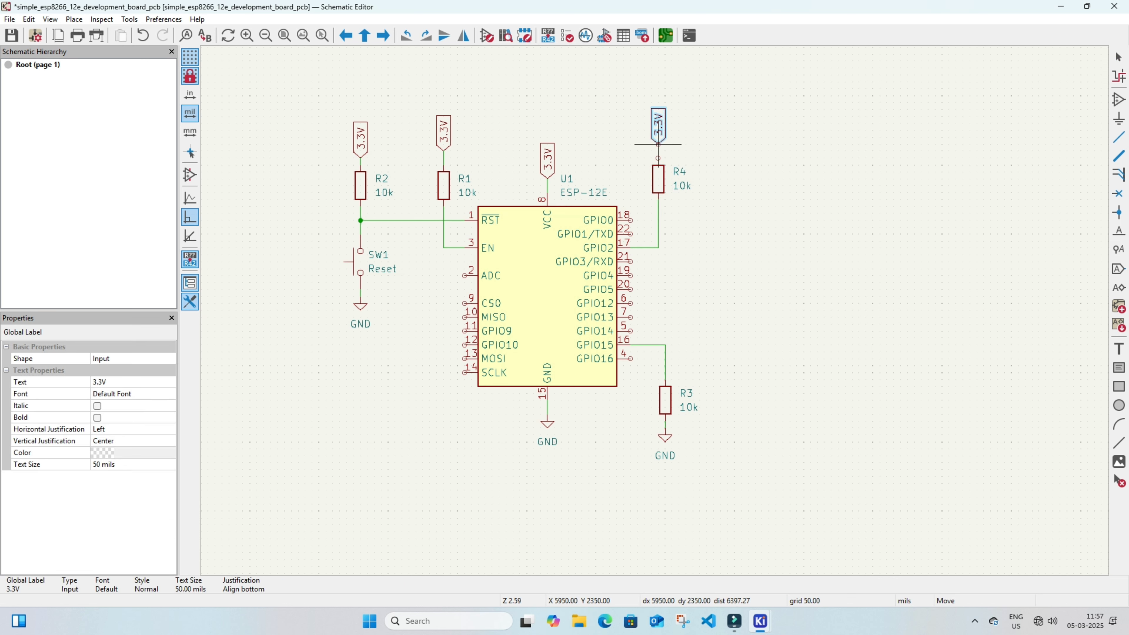
left_click(658, 144)
key("w")
key("Escape")
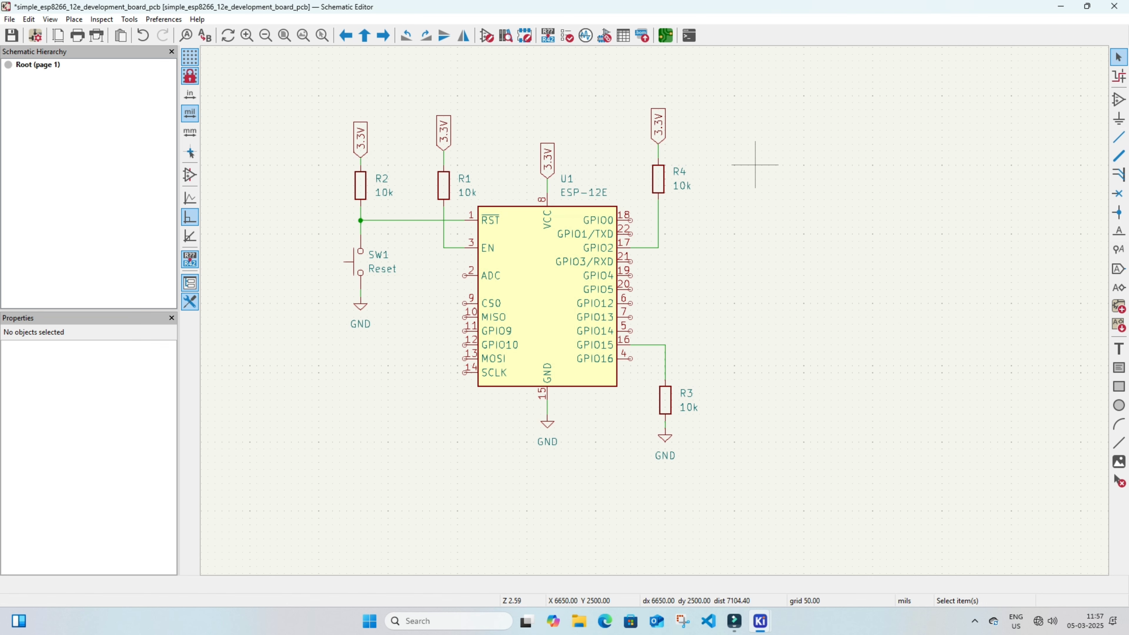
- Duplicate the 10k resistor R4 and place the copy level with it, further to the right
left_click(658, 178)
key("ctrl+d")
left_click(740, 178)
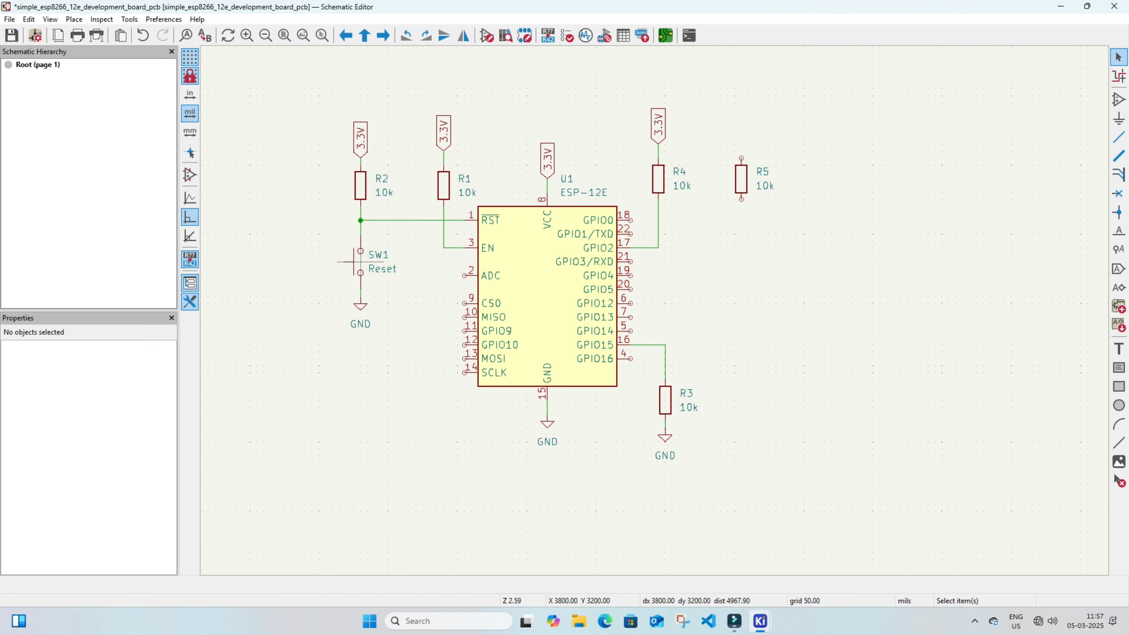
- Place a copy of push button SW1 directly below resistor R5 and wire its upper pin to the resistor
left_click(358, 262)
key("ctrl+d")
left_click(741, 248)
key("w")
key("Escape")
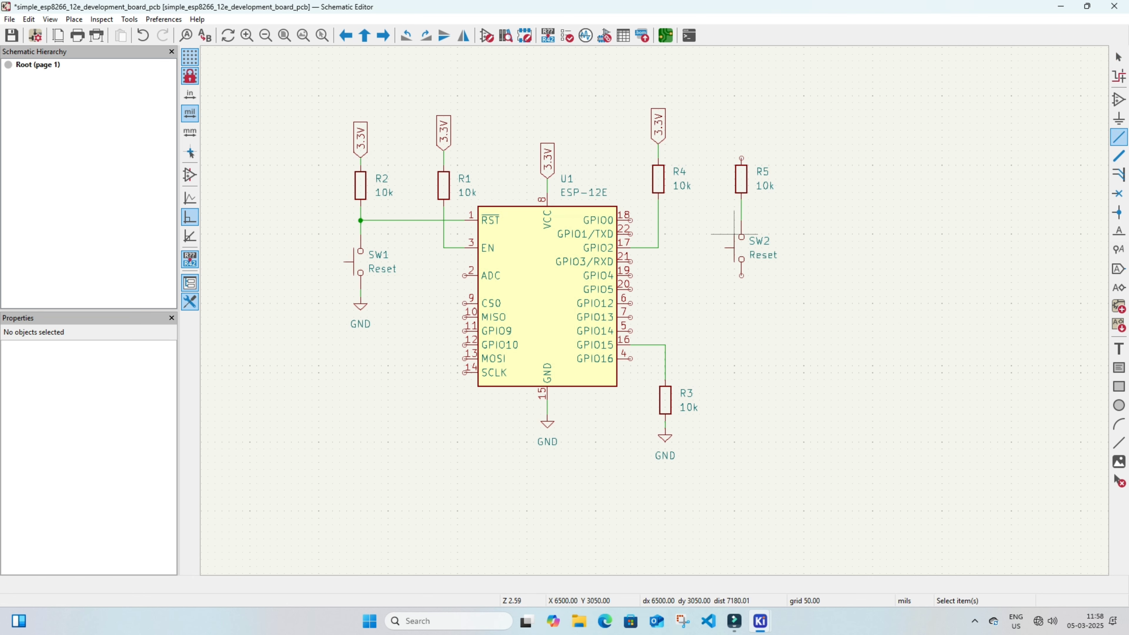
- Move push button SW2 slightly lower and wire the GPIO0 pin to the line between R5 and SW2
double_click(732, 247)
key("Escape")
key("m")
left_click(741, 255)
left_click(741, 221)
left_click(741, 227)
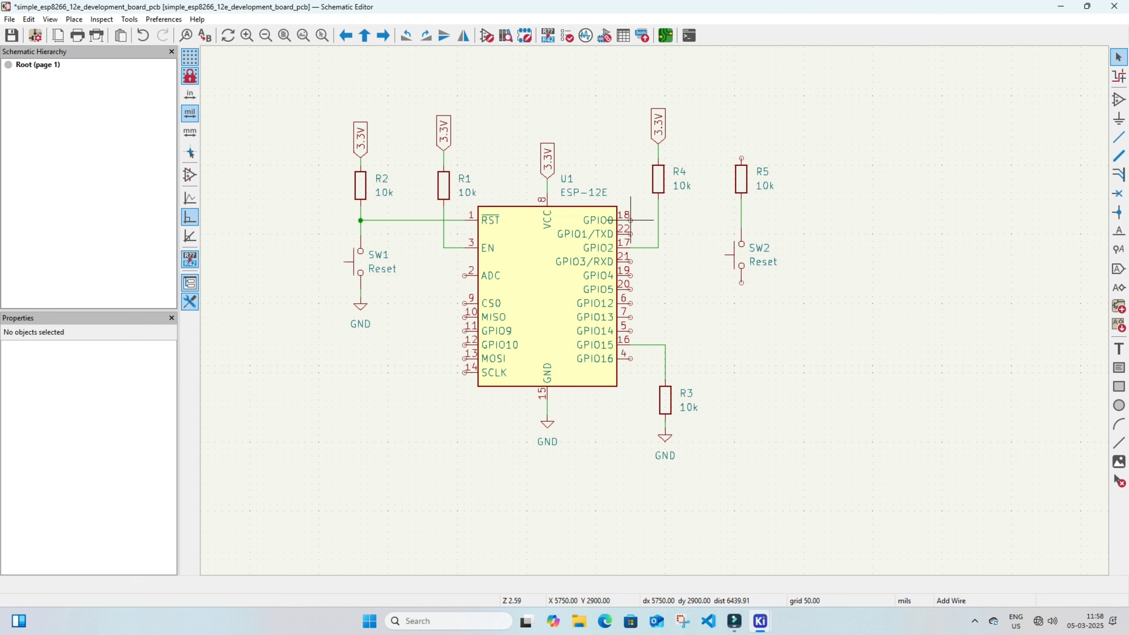
left_click(630, 221)
left_click(741, 220)
- Add a wired copy of the 3.3V label above resistor R5 and a wired copy of the GND symbol below push button SW2
left_click(658, 137)
key("ctrl+d")
left_click(741, 137)
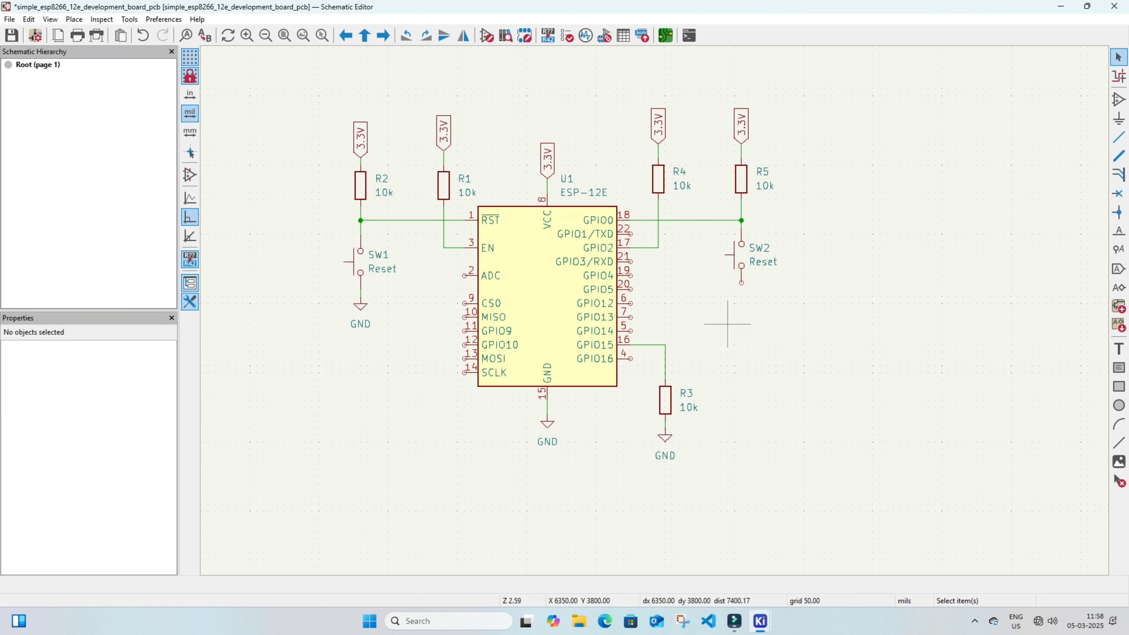
left_click(671, 442)
key("ctrl+d")
left_click(741, 304)
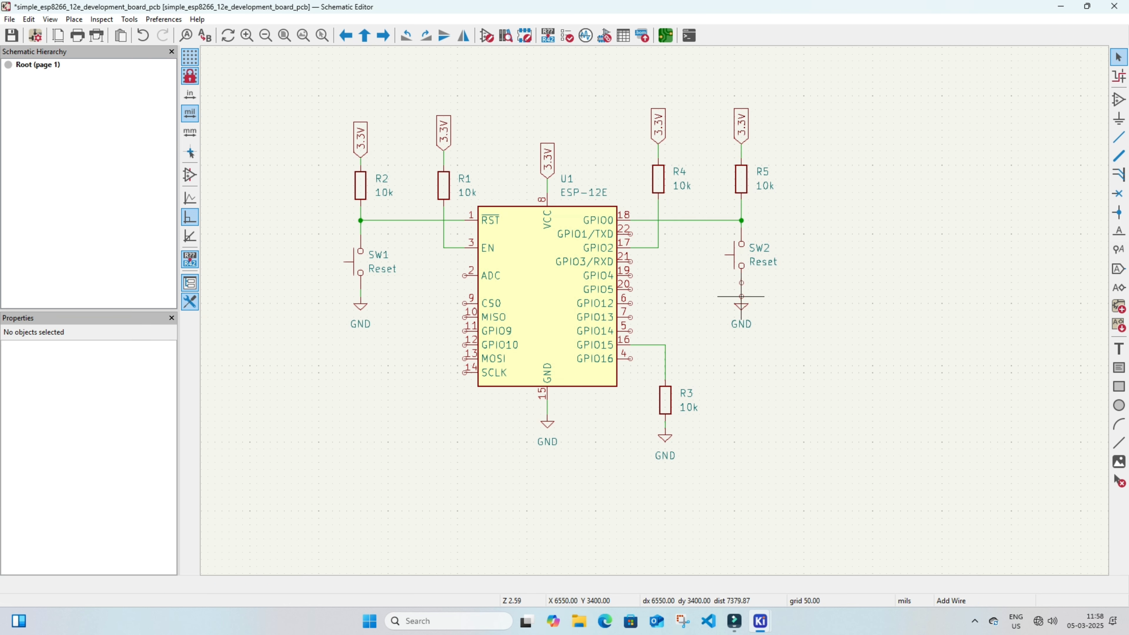
- Change the value text of push button SW2 to Flash and save the schematic
left_click(769, 262)
double_click(769, 262)
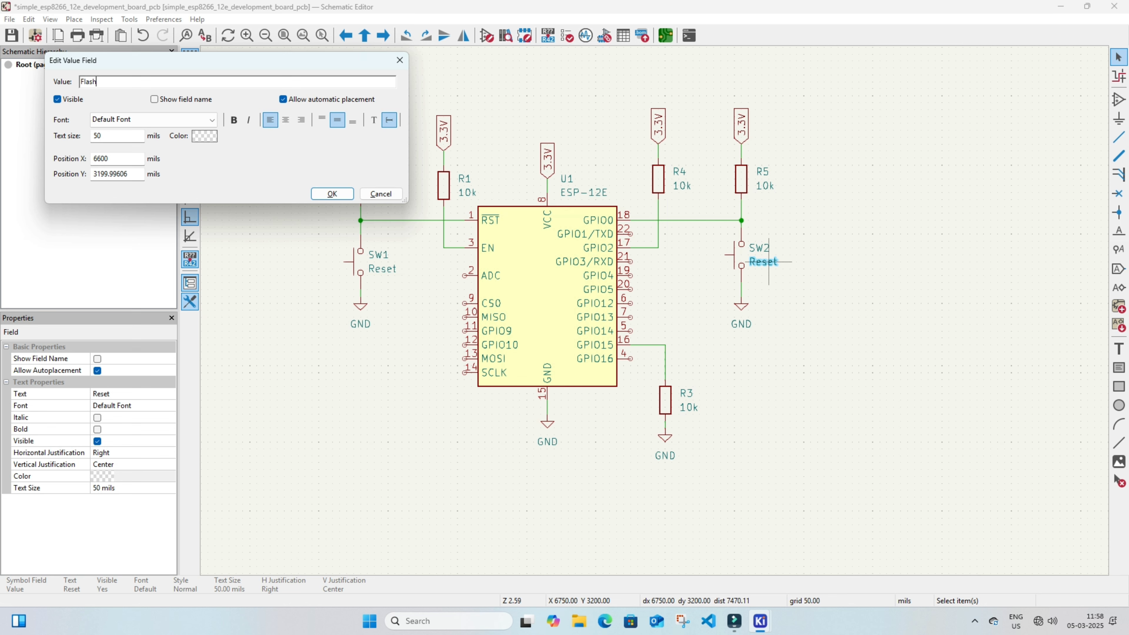
type("Flash")
key("Return")
key("ctrl+s")
- Add a global label RST to the left of the R2 and SW1 junction, connected to the RST line
key("ctrl+l")
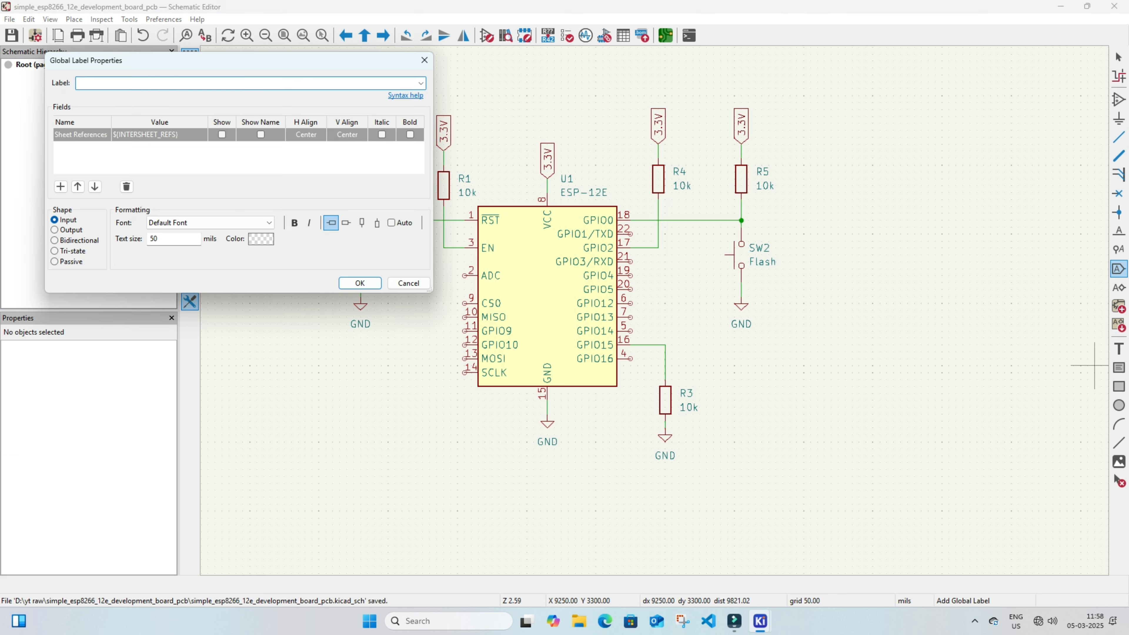
key("Return")
left_click(347, 220)
key("Escape")
- Add a global label EN to the left of the ESP-12E and connect it to the EN line below R1
left_click(1118, 269)
type("EN")
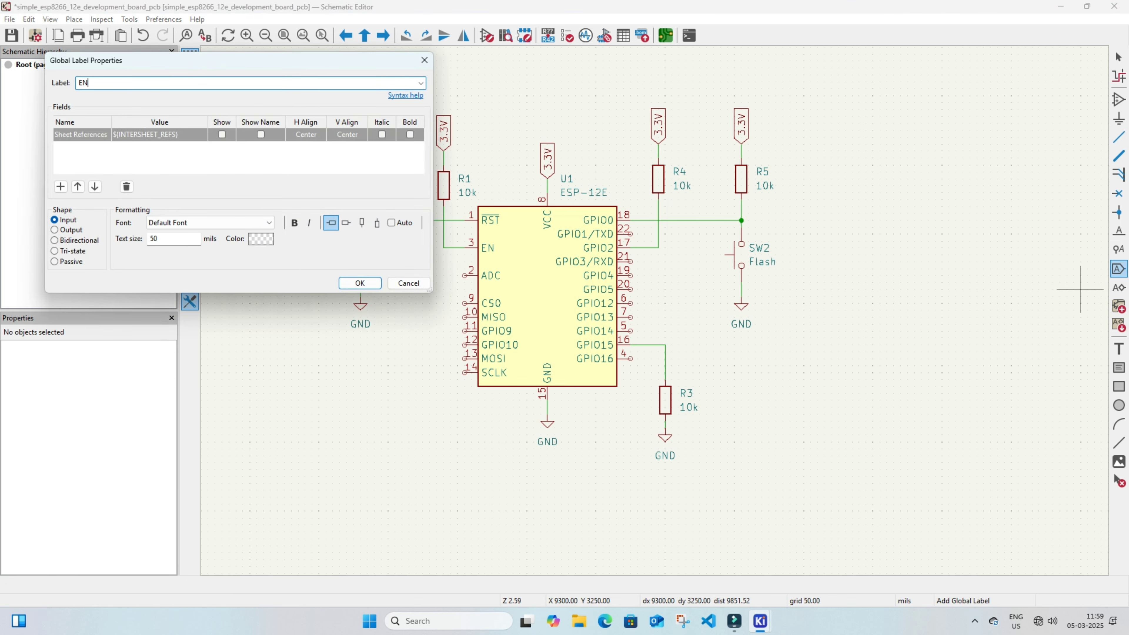
key("Return")
left_click(437, 248)
key("Escape")
- Add a global label ADC to the left of the ESP-12E and connect it to the ADC pin
key("ctrl+l")
type("ADC")
key("Return")
left_click(437, 276)
key("Escape")
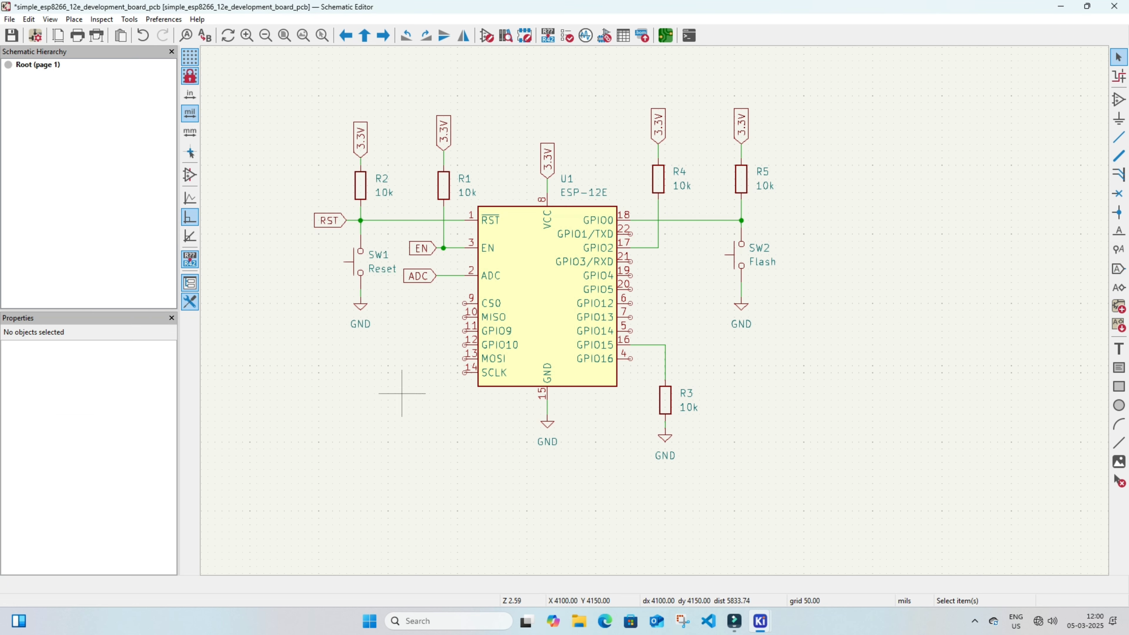
- Add a global label CS0 below the ADC label and wire it to the CS0 pin
key("ctrl+l")
type("CS0")
key("Return")
left_click(423, 296)
key("Escape")
- Add a global label MISO below the CS0 label and connect it to the MISO pin
key("ctrl+l")
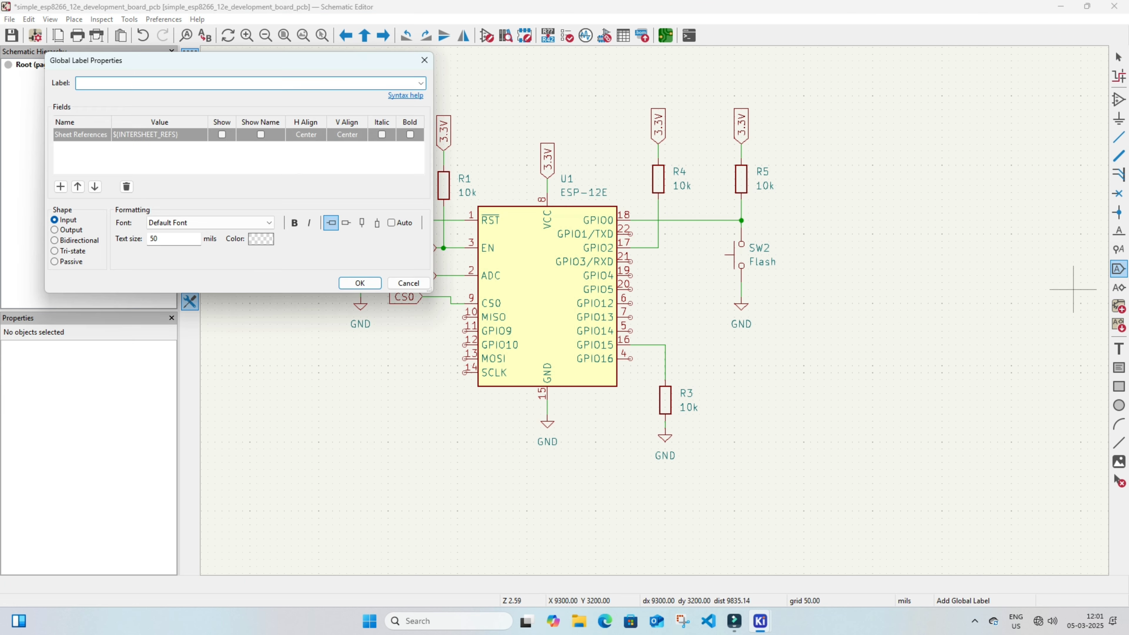
type("MISO")
key("Return")
left_click(424, 317)
key("Escape")
- Add a global label GPIO9 below the MISO label and wire it to the GPIO9 pin
left_click(1119, 268)
type("GPIO9")
key("Return")
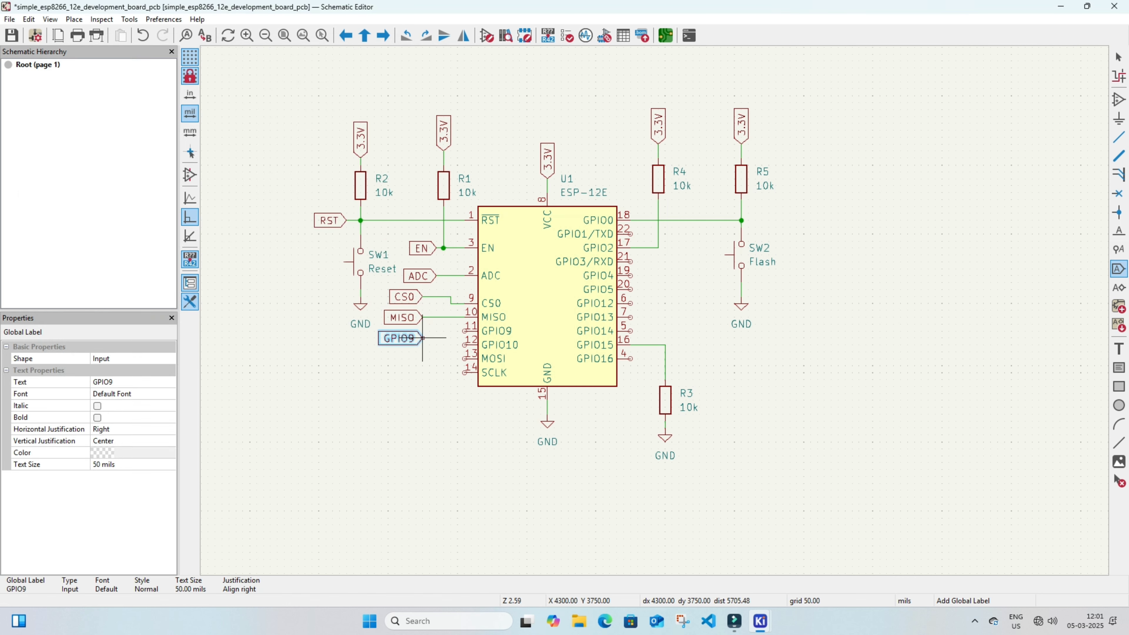
left_click(423, 338)
key("w")
left_click(465, 331)
- Add a global label GPIO10 below the GPIO9 label and wire it to the GPIO10 pin
left_click(1119, 269)
type("GPIO10")
key("Return")
left_click(409, 359)
left_click(465, 345)
- Add a global label MOSI below the GPIO10 label and wire it to the MOSI pin
left_click(1119, 269)
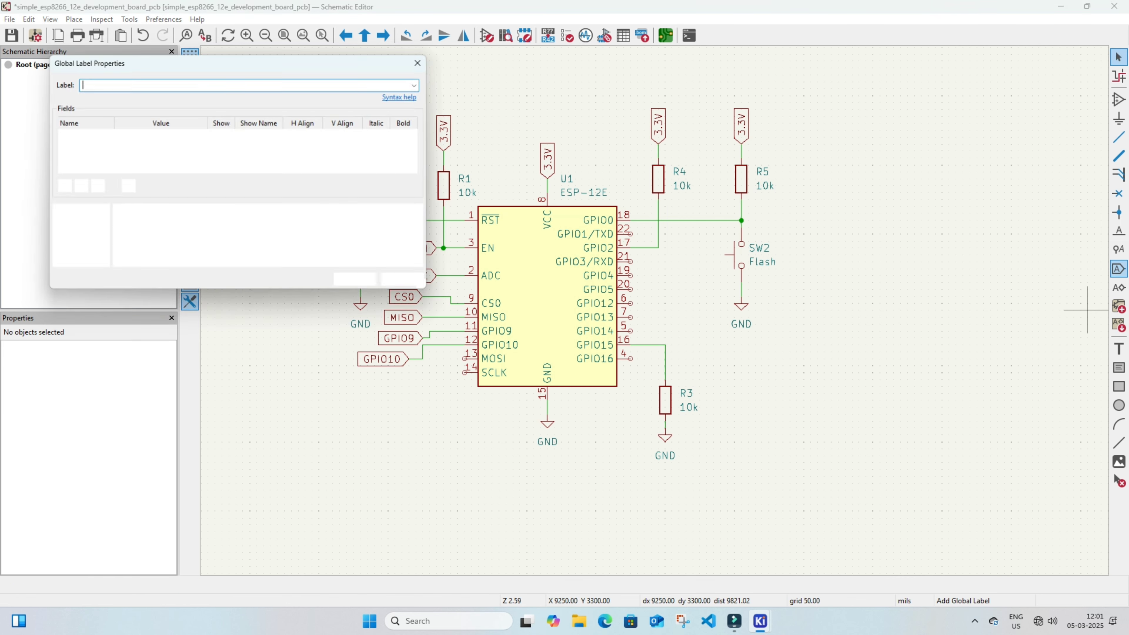
type("MOSI")
key("Return")
left_click(395, 379)
key("w")
left_click(465, 359)
- Add a global label SCLK below the MOSI label, wire it to the SCLK pin and save the schematic
left_click(1118, 269)
type("SCLK")
key("Return")
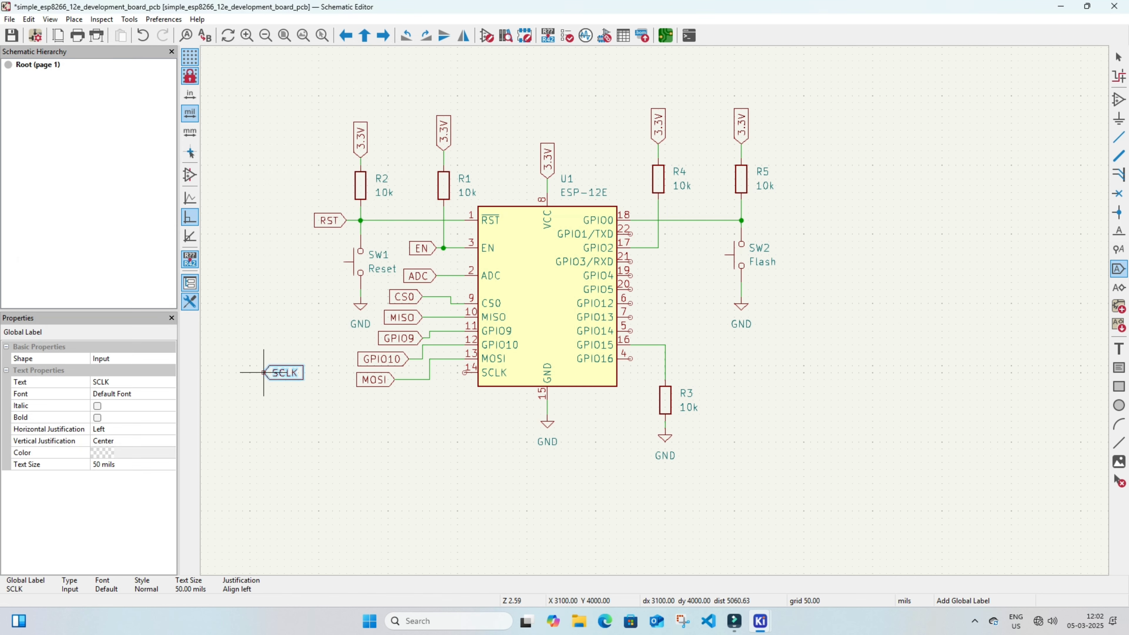
left_click(394, 400)
key("w")
left_click(465, 373)
key("ctrl+s")
- Add a global label GPIO0 to the right of the R5 and SW2 junction, connected to the GPIO0 line
left_click(1119, 269)
type("GPIO0")
key("Return")
left_click(755, 221)
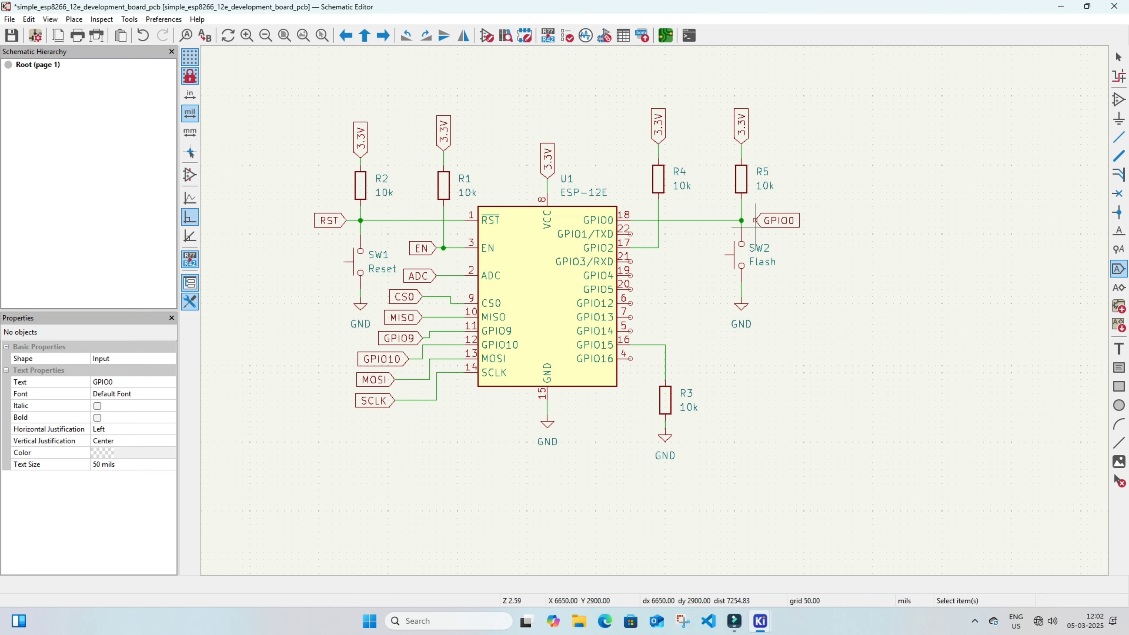
- Add a global label TX to the right of the ESP-12E, connected to the GPIO1/TXD pin
left_click(1119, 269)
type("TX")
key("Return")
left_click(673, 234)
- Add a global label GPIO2 below the TX label and wire it to the GPIO2 line under R4
type("GPIO2")
key("Return")
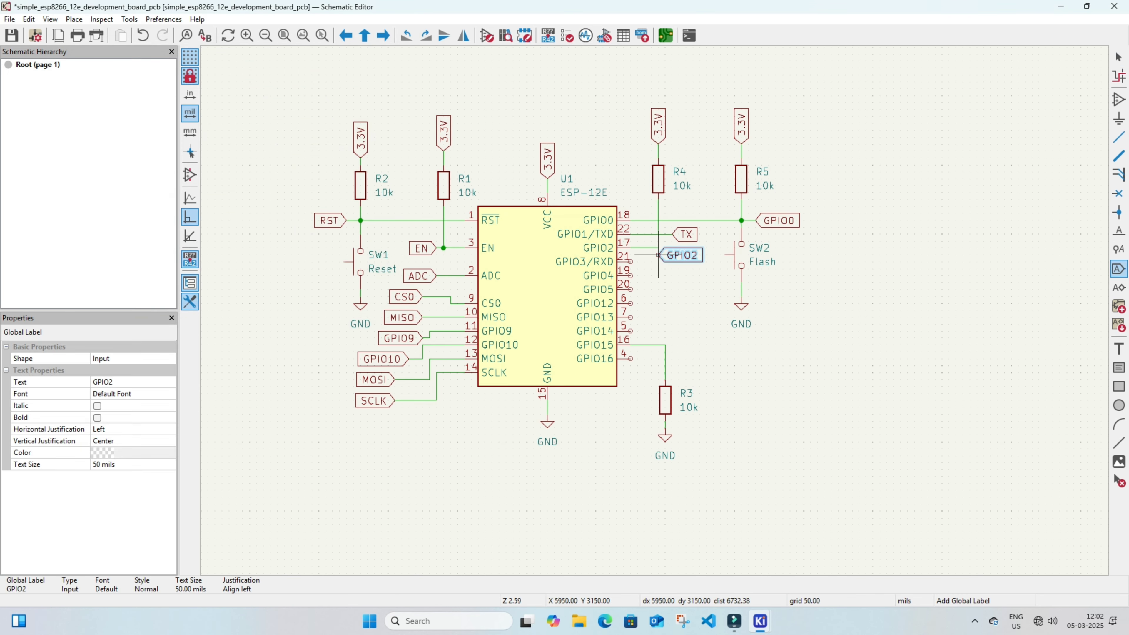
left_click(666, 255)
left_click(658, 248)
- Add a global label RX below the GPIO2 label and wire it to the GPIO3/RXD pin
left_click(1118, 269)
type("RX")
key("Return")
left_click(686, 275)
left_click(686, 276)
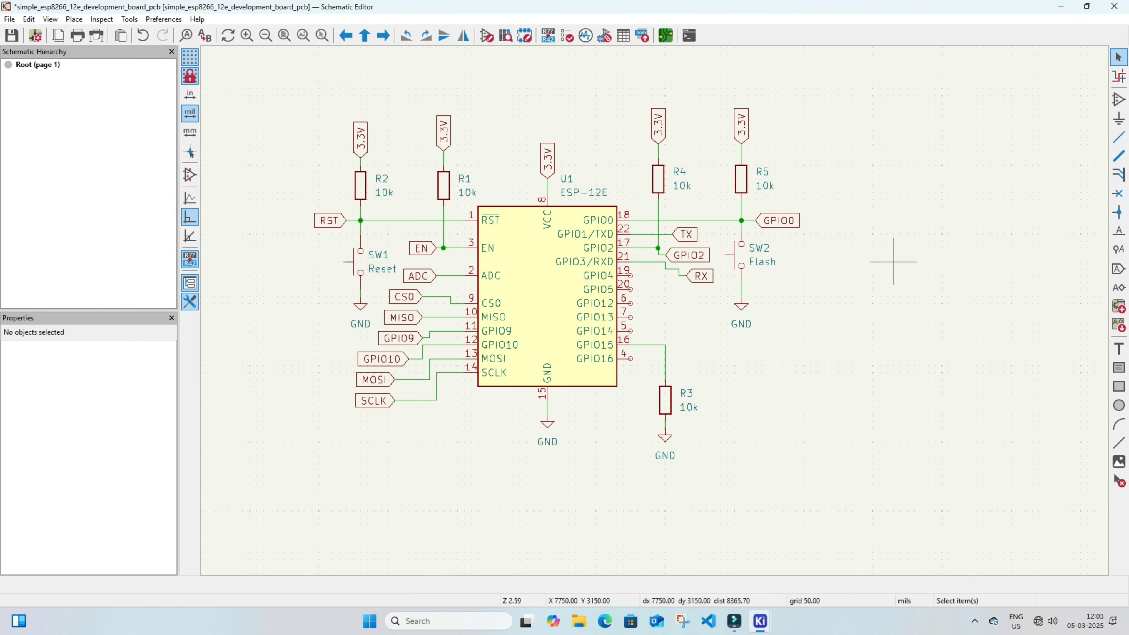
- Add a global label GPIO4 below the RX label and wire it to the GPIO4 pin
left_click(1119, 269)
type("GPIO4")
key("Return")
left_click(679, 297)
left_click(679, 297)
- Add a global label GPIO5 below the GPIO4 label and wire it to the GPIO5 pin
left_click(1119, 268)
type("GPIO5")
key("Return")
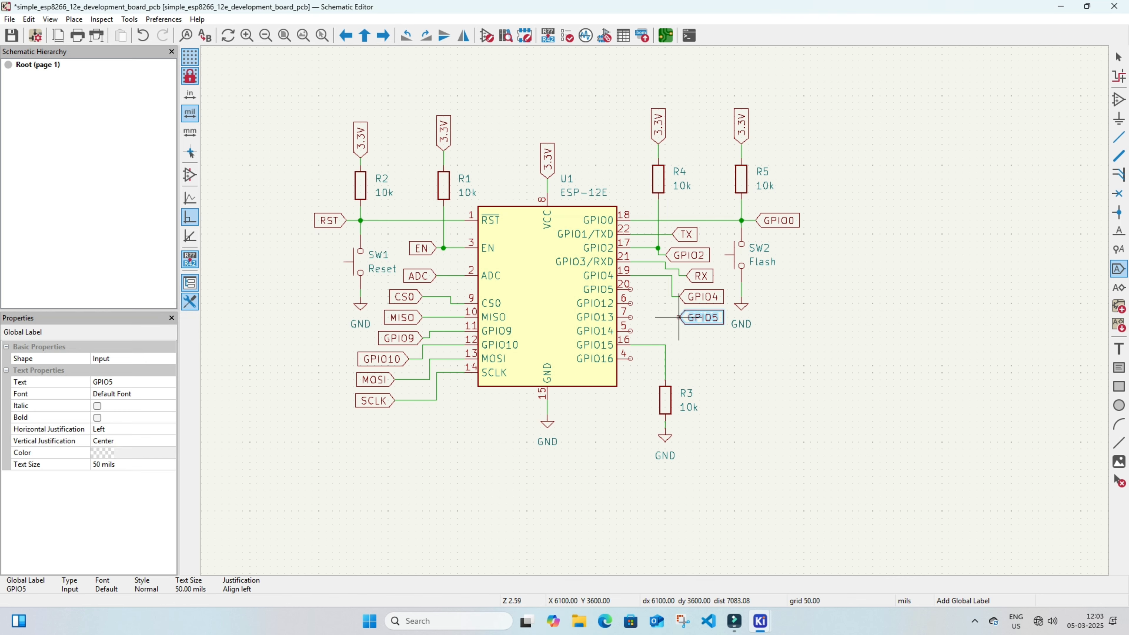
left_click(680, 317)
left_click(630, 290)
left_click(679, 317)
- Shift resistor R3 left toward the ESP-12E and its GND symbol left and slightly down, keeping them aligned
left_click_drag(665, 438, 644, 452)
left_click_drag(665, 400, 645, 401)
- Add a global label GPIO12 below and to the right of the GPIO5 label and wire it to the GPIO12 pin
left_click(1118, 268)
type("PIO12")
key("Return")
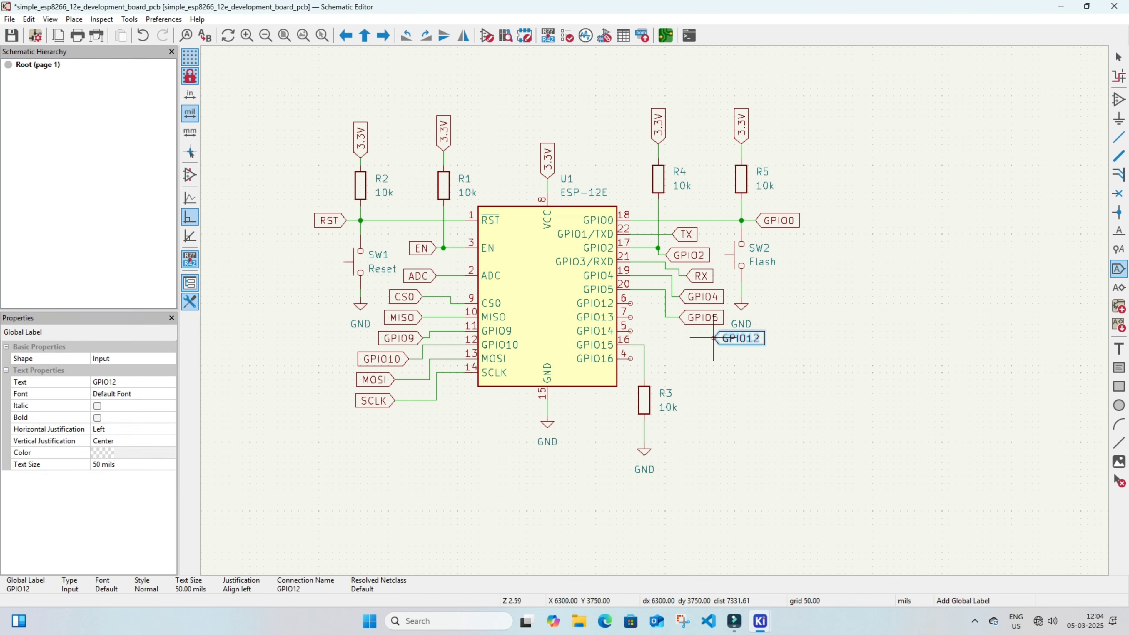
left_click(716, 339)
left_click(630, 303)
left_click(715, 338)
- Add a global label GPIO13 below and to the right of the GPIO12 label and wire it to the GPIO13 pin
left_click(1094, 304)
type("GPIO13")
key("Return")
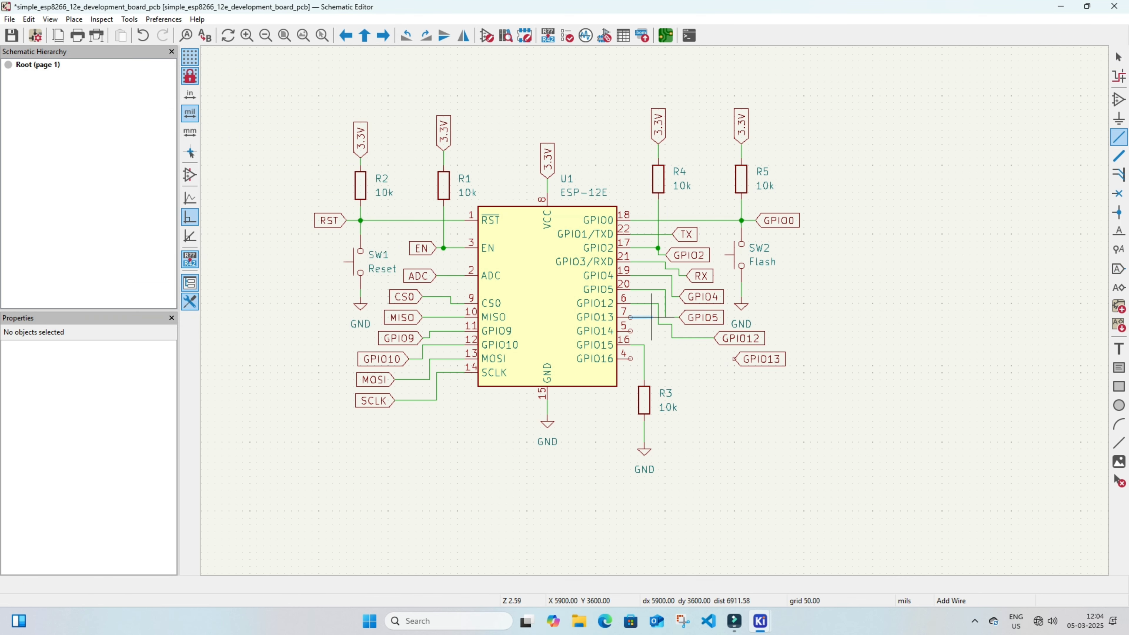
left_click(736, 359)
left_click(631, 317)
left_click(735, 359)
- Add a global label GPIO14 below the GPIO13 label and wire it to the GPIO14 pin
left_click(1096, 269)
type("GPIO14")
key("Return")
left_click(748, 380)
left_click(631, 331)
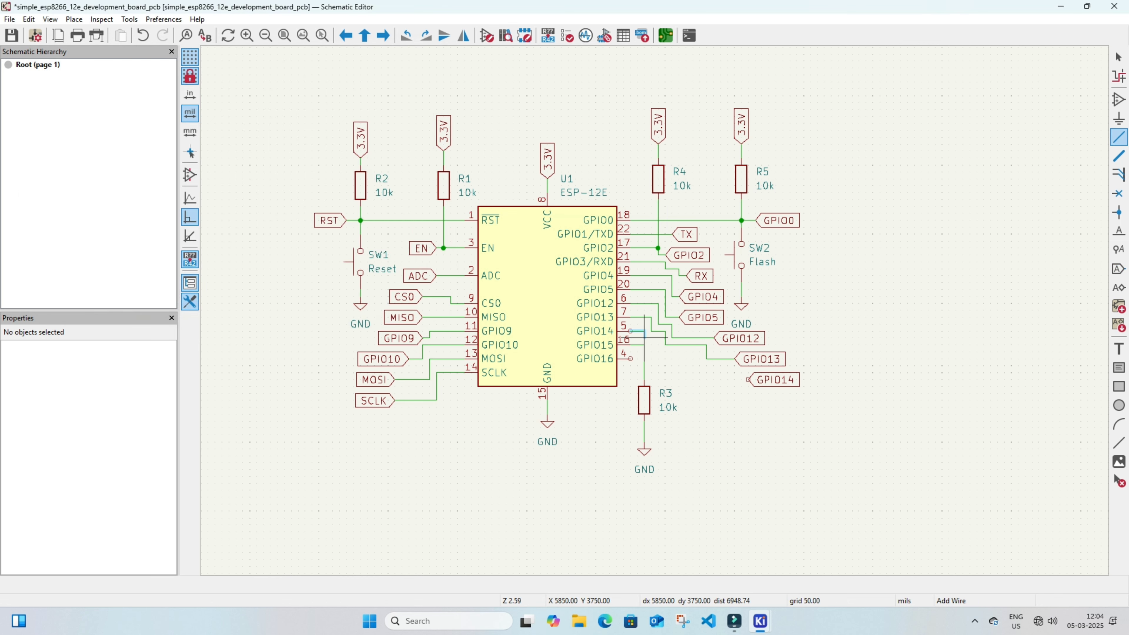
left_click(748, 379)
- Add a global label GPIO15 below the GPIO14 label and wire it to the GPIO15 line above R3
left_click(1117, 269)
type("GPIO15")
key("Return")
left_click(755, 400)
left_click(755, 400)
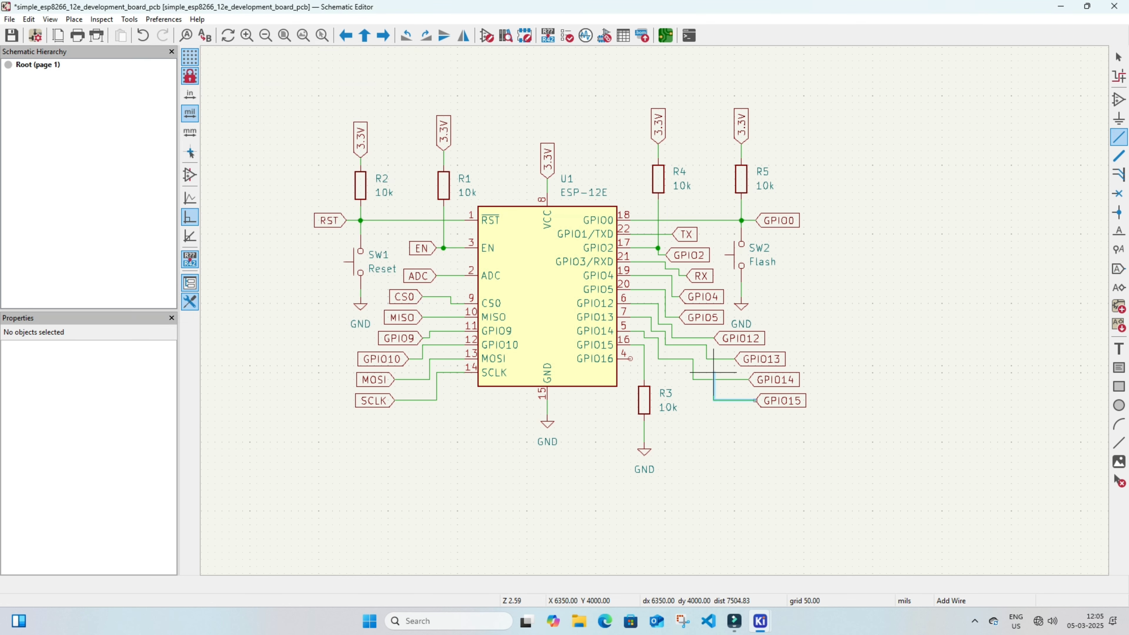
left_click(713, 373)
left_click(644, 372)
- Add a global label GPIO16, rotated vertically, below the chip's lower-right corner and left of R3
left_click(1118, 269)
type("GPIO16")
key("Return")
key("r")
key("r")
key("r")
left_click(616, 414)
- Wire the GPIO16 pin to its label with a bent wire passing left of R3, and save the schematic
left_click(630, 359)
left_click(638, 380)
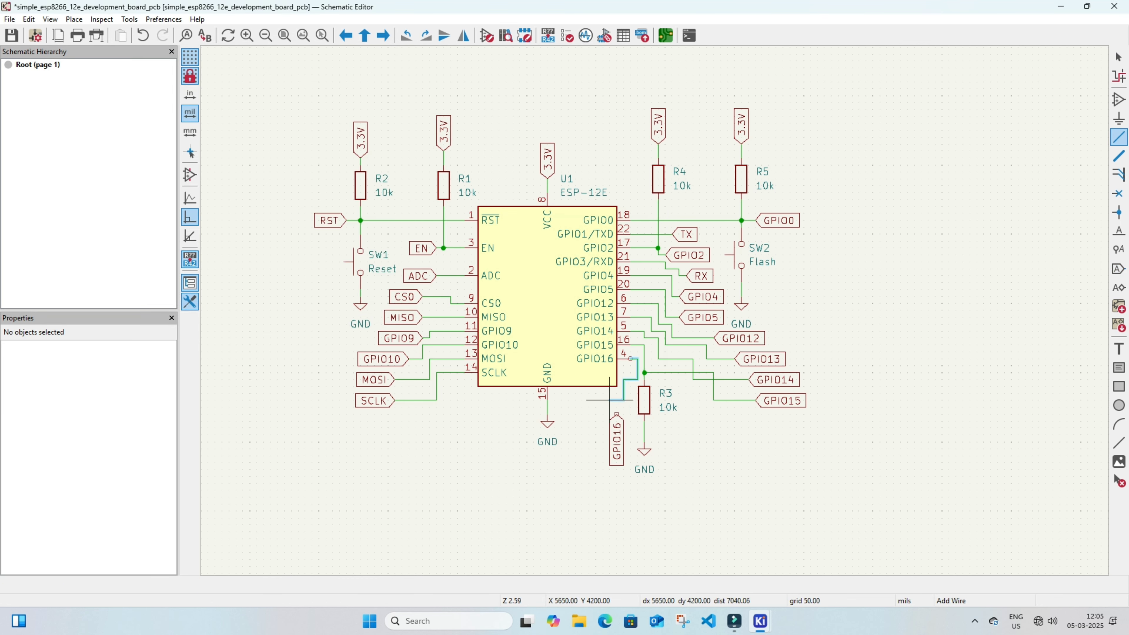
key("Escape")
left_click(630, 358)
left_click(638, 379)
left_click(623, 400)
left_click(617, 414)
key("ctrl+s")
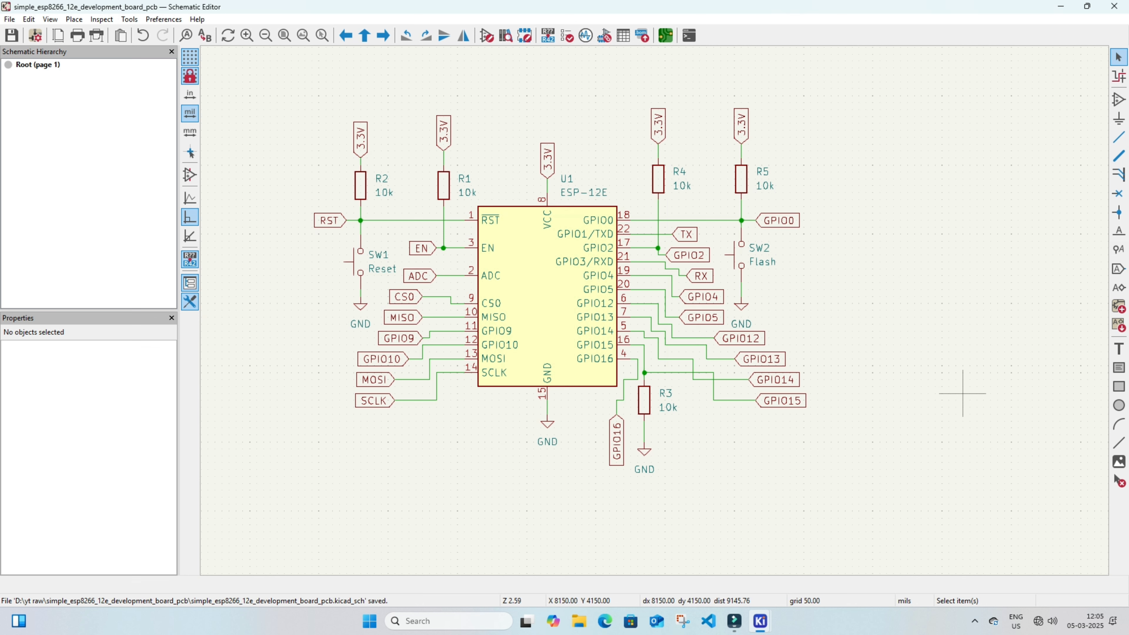
- Place a Conn_01x03_Pin connector, rotated 180 degrees, to the right of the Flash button circuit
left_click(1119, 99)
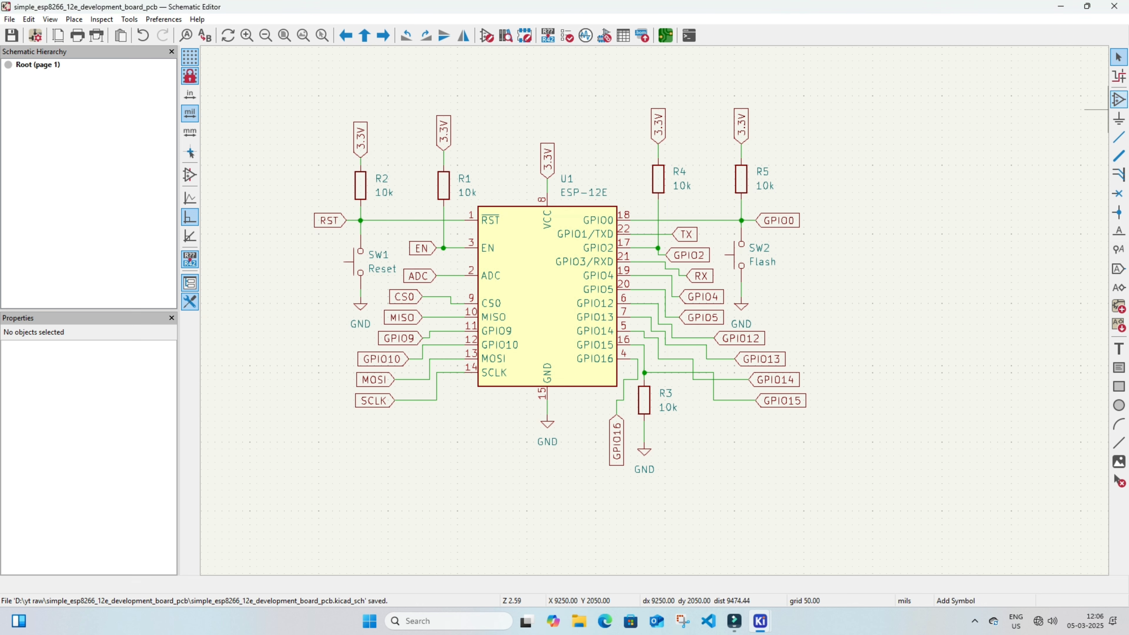
type("connector")
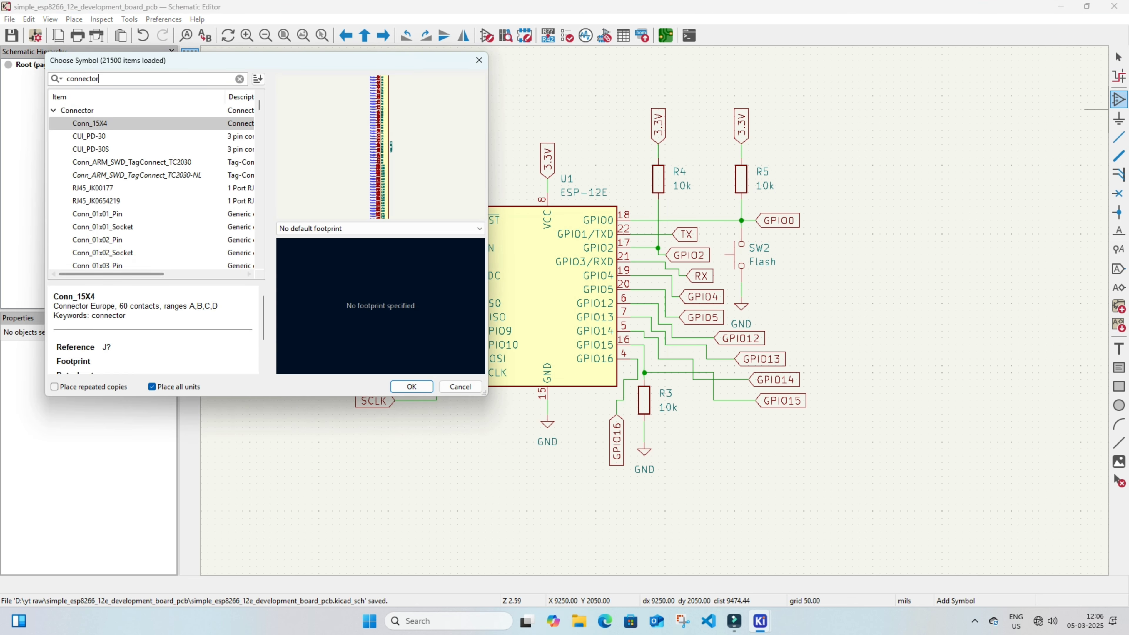
left_click(97, 241)
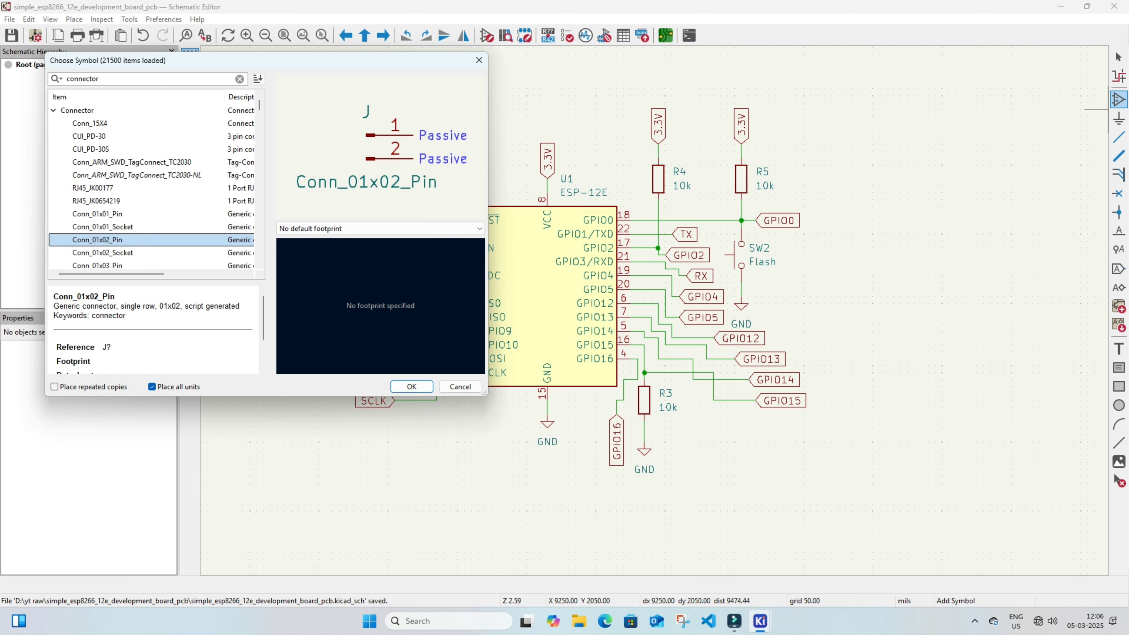
left_click(97, 266)
left_click(411, 387)
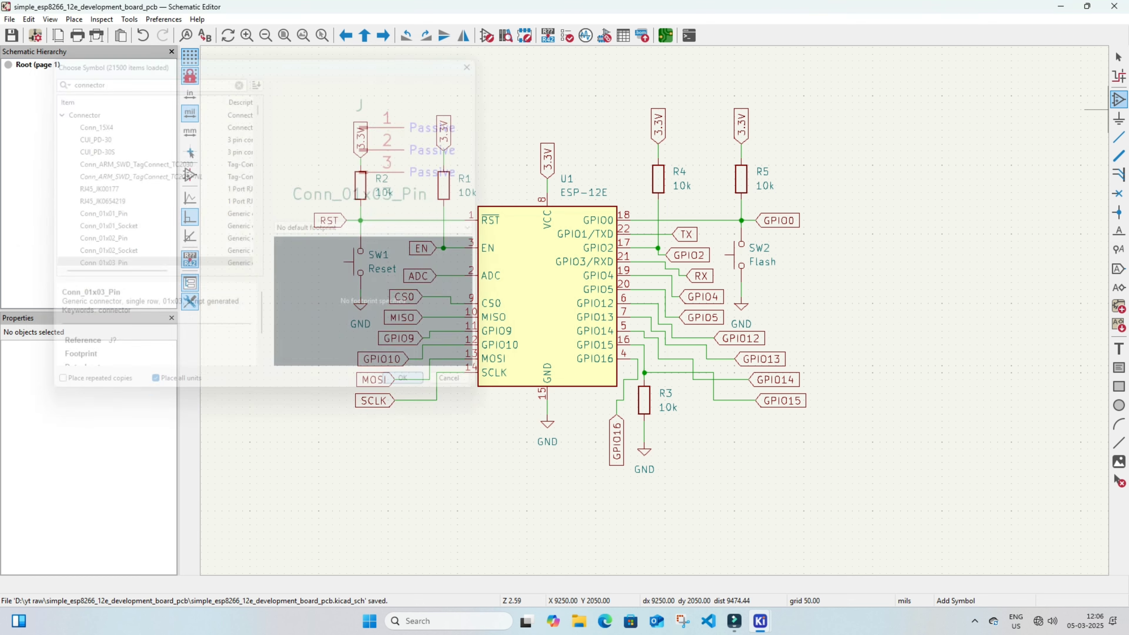
middle_click_drag(866, 380, 807, 375)
key("r")
key("r")
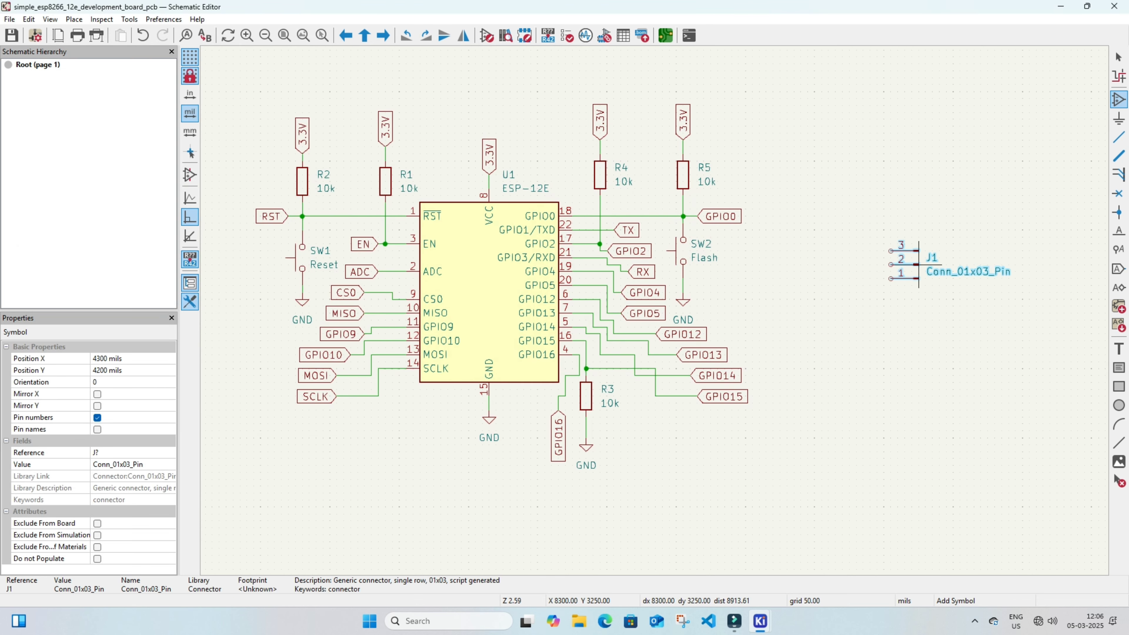
left_click(926, 265)
key("Escape")
- Mirror the three-pin connector vertically so pin 1 is uppermost, and set its value to "Programming Header"
left_click_drag(874, 217, 984, 298)
key("y")
left_click(981, 299)
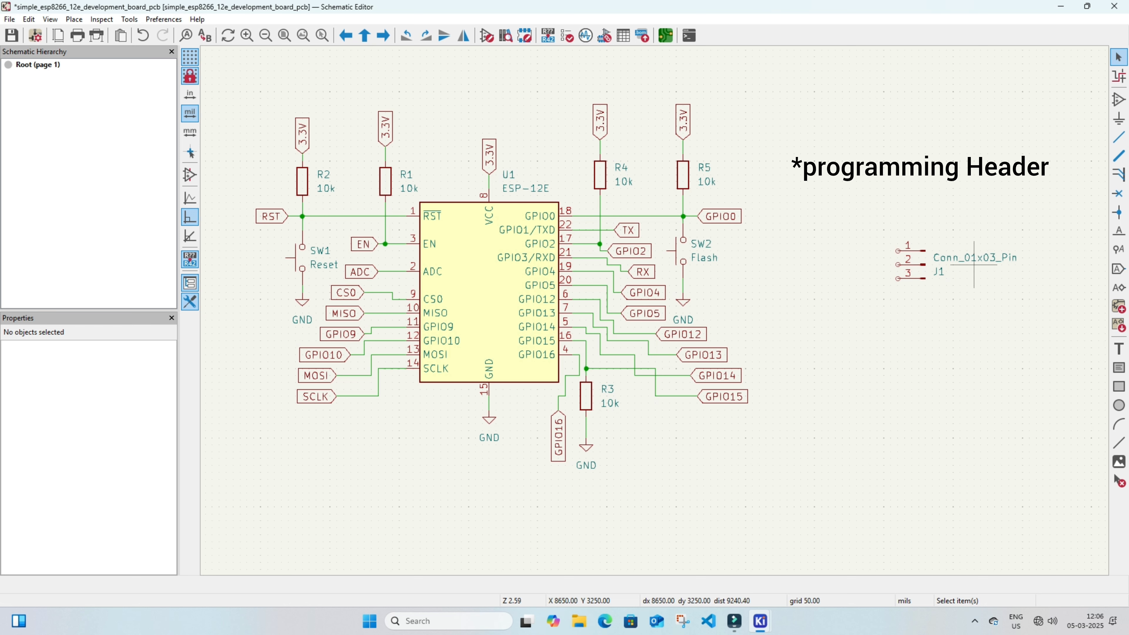
double_click(973, 257)
key("BackSpace")
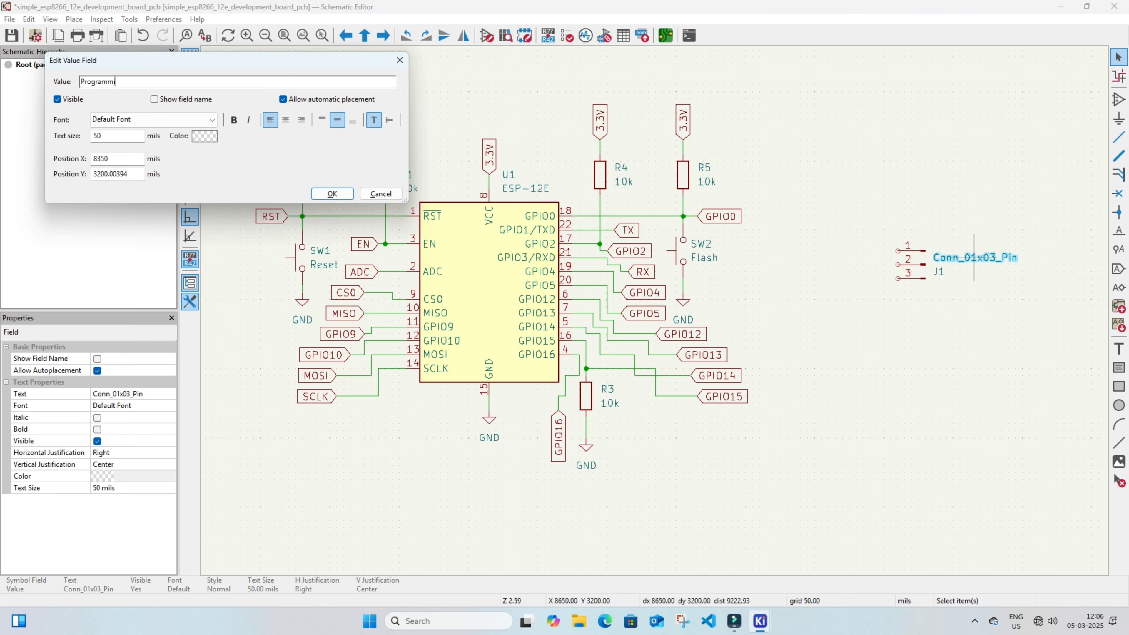
type("Programming Header")
key("Return")
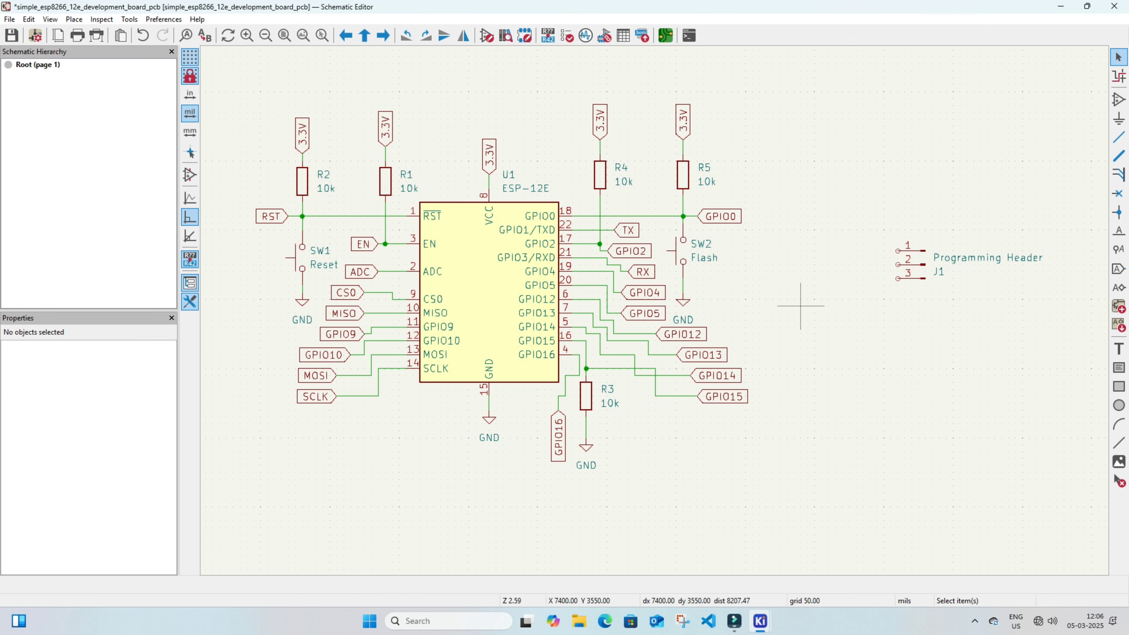
- Place a copy of the chip's GND symbol below and left of the programming header and wire it to pin 3
left_click(496, 416)
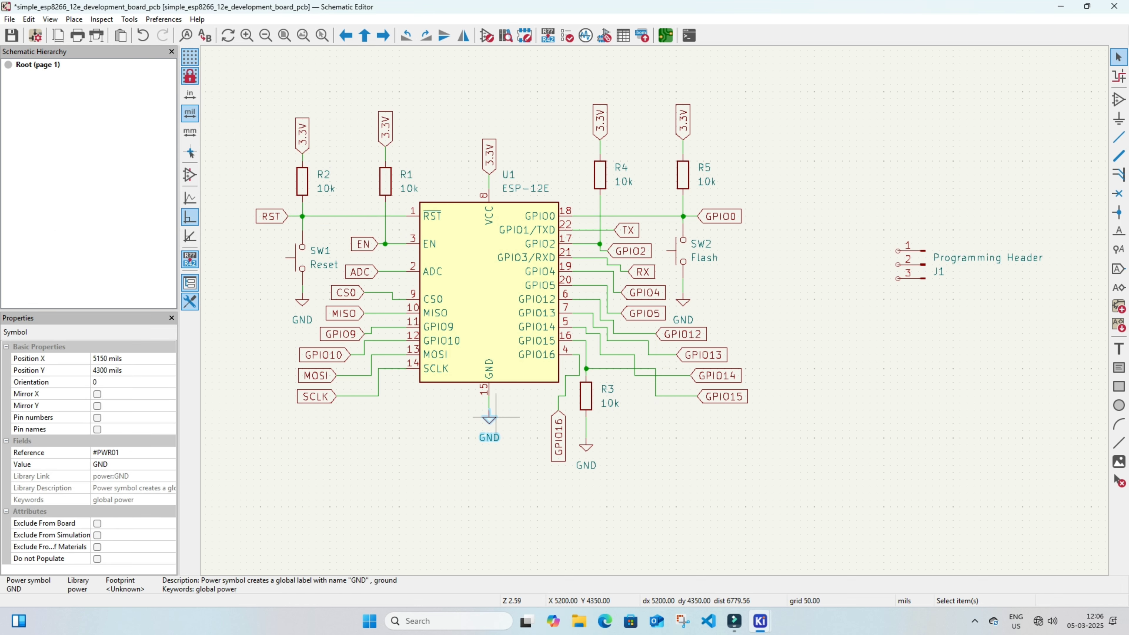
key("m")
left_click(884, 291)
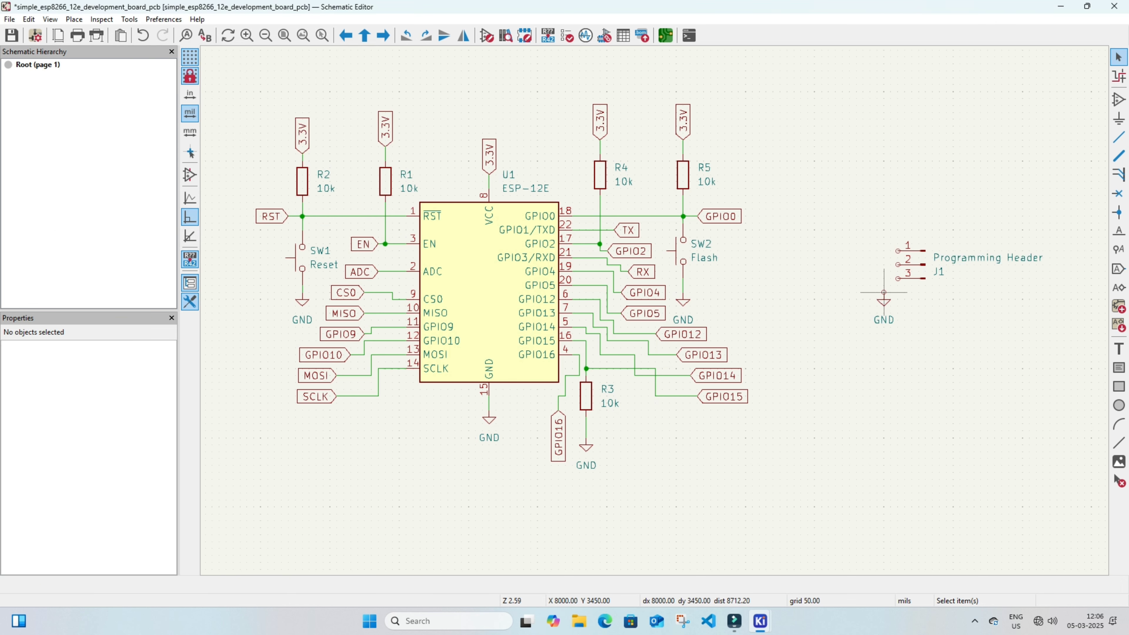
key("w")
left_click(898, 278)
key("Escape")
- Duplicate the TX label, mirror it, place it left of the programming header and wire it to pin 2
left_click(627, 230)
key("ctrl+d")
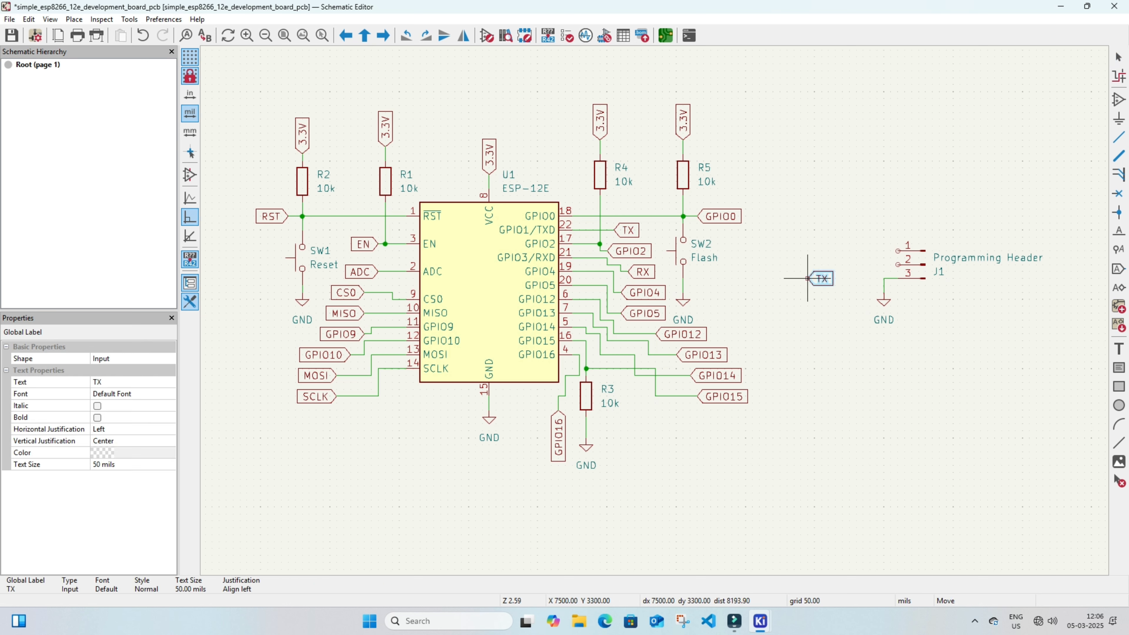
key("x")
left_click(870, 264)
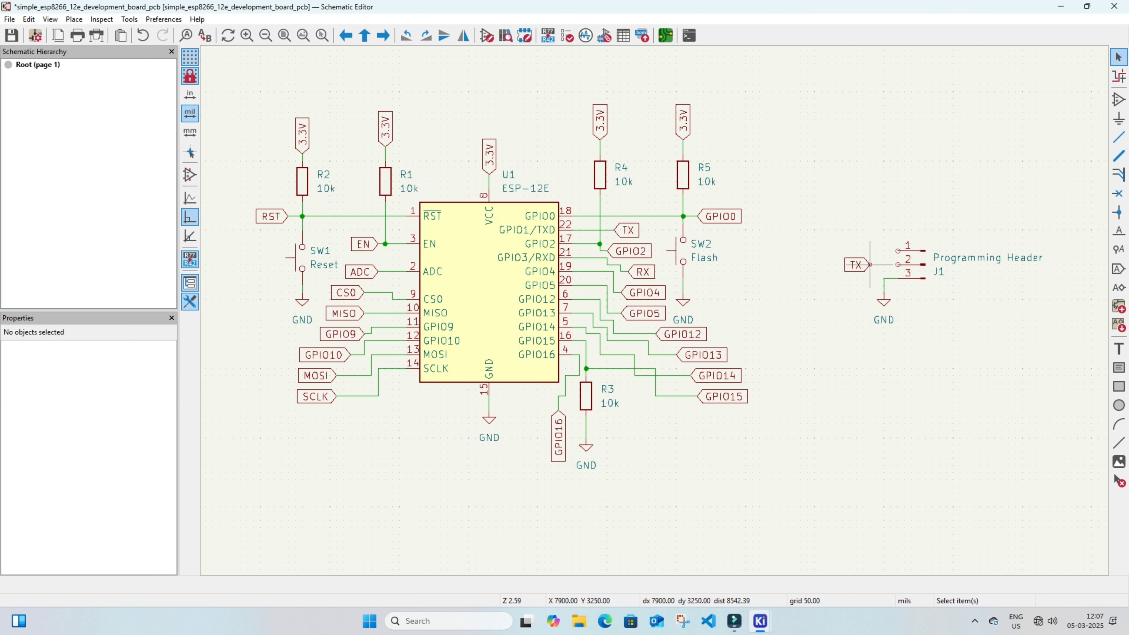
key("w")
left_click(898, 264)
key("Escape")
- Place a flipped copy of the RX label above the header's TX label, wire it to pin 1, and save the schematic
left_click(642, 271)
key("ctrl+d")
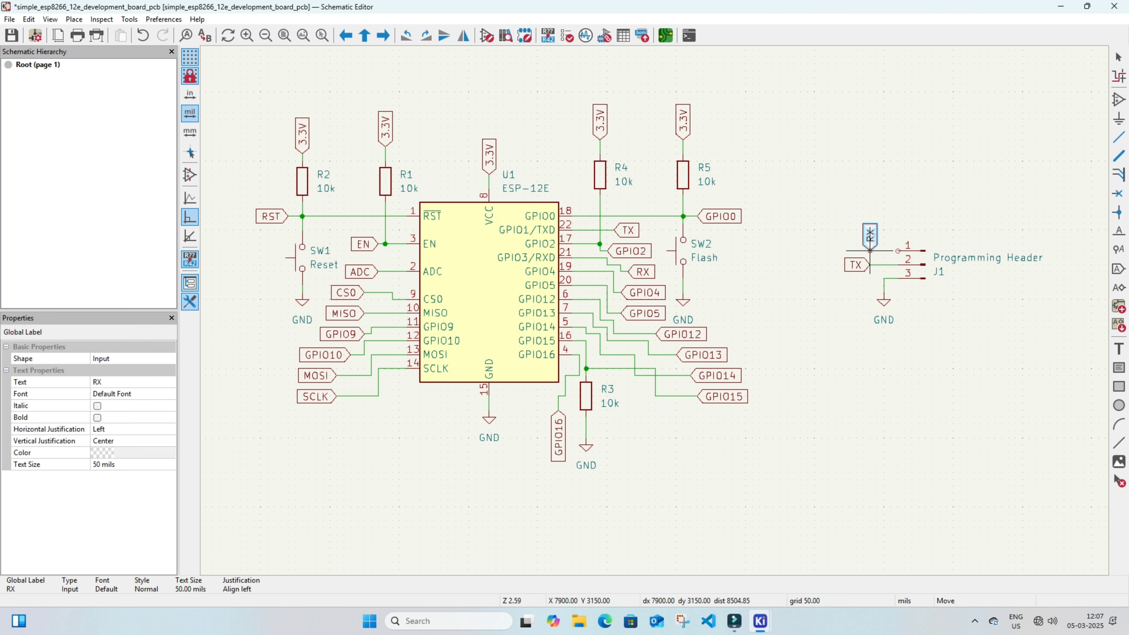
left_click(870, 243)
key("w")
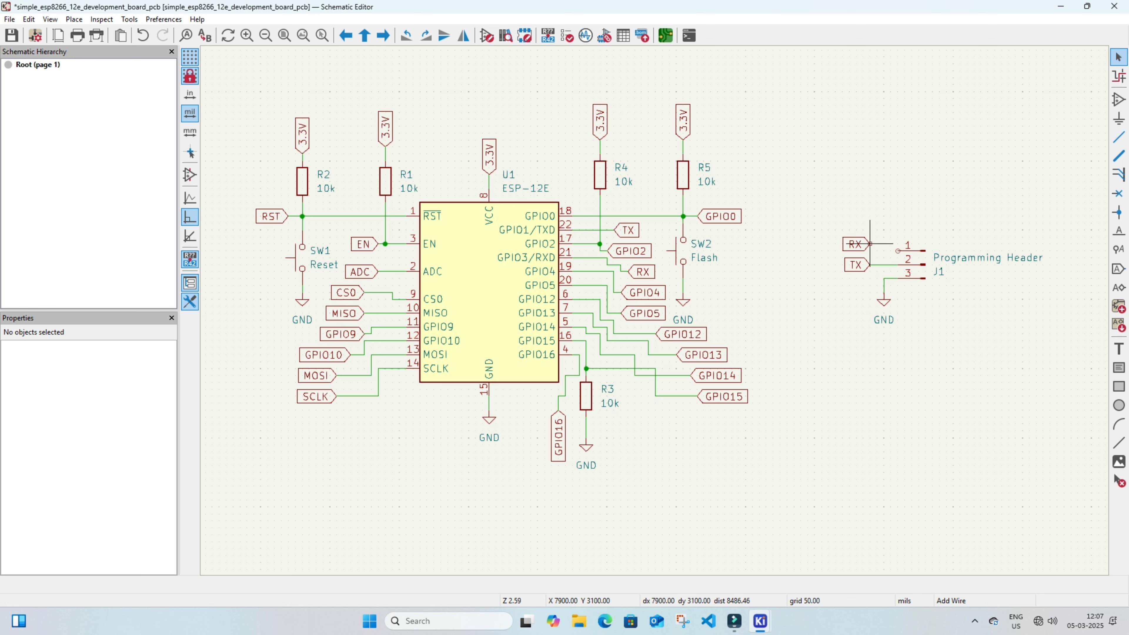
key("Escape")
key("Escape")
key("ctrl+s")
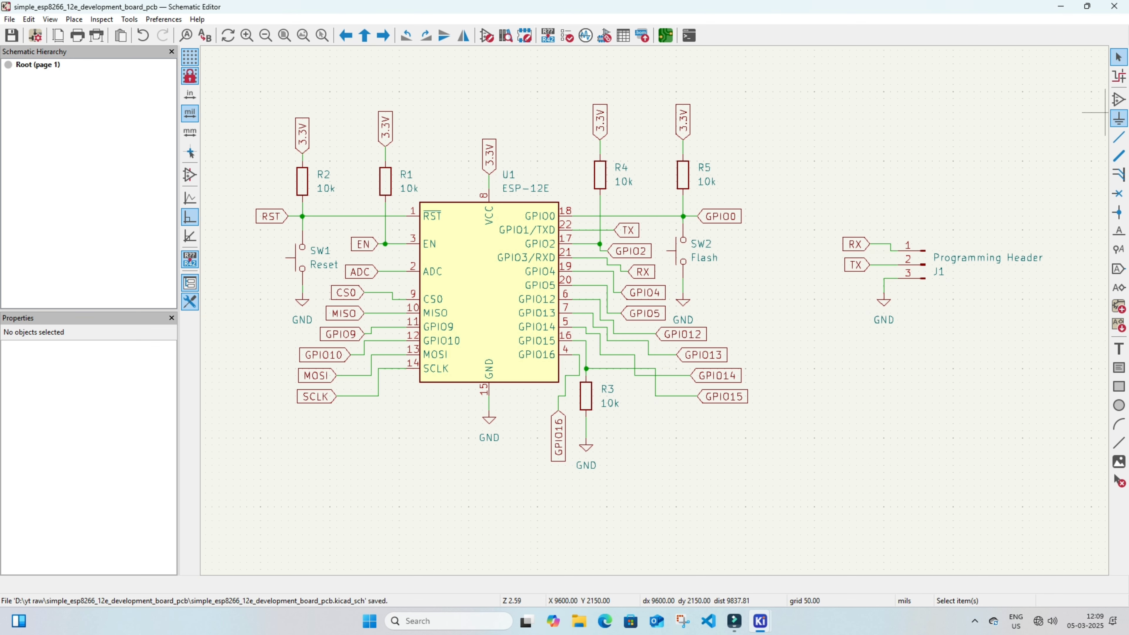
- Move the entire circuit, including the programming header, to the upper-left area of the drawing sheet
scroll(800, 375, "down", 3)
scroll(654, 310, "down", 4)
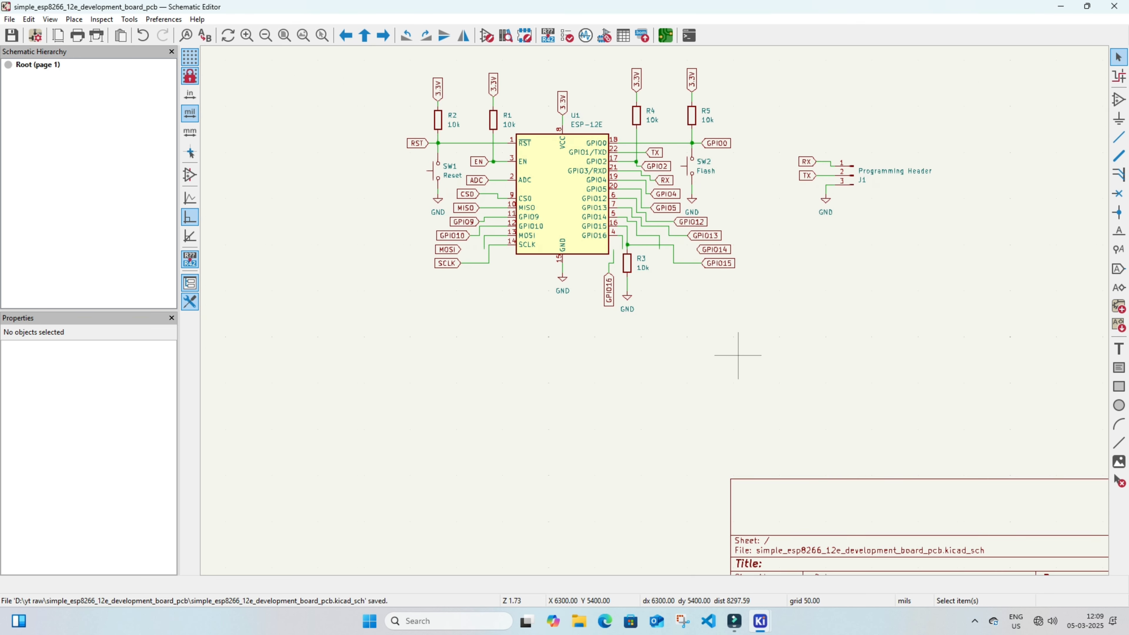
scroll(607, 356, "up", 2)
middle_click_drag(608, 334, 658, 443)
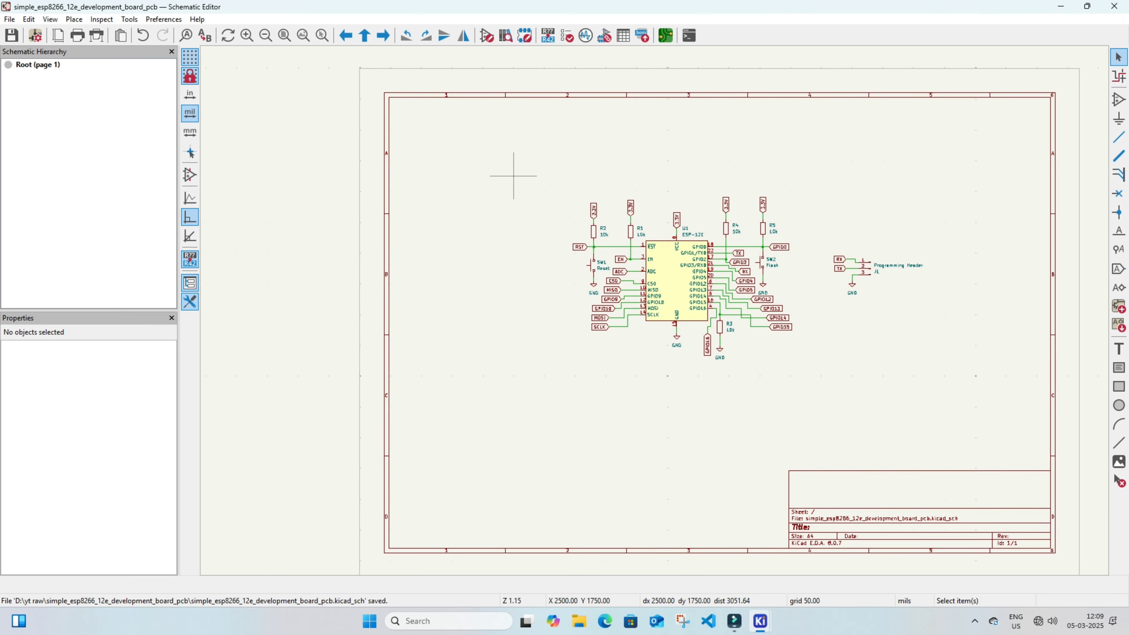
left_click_drag(521, 168, 981, 395)
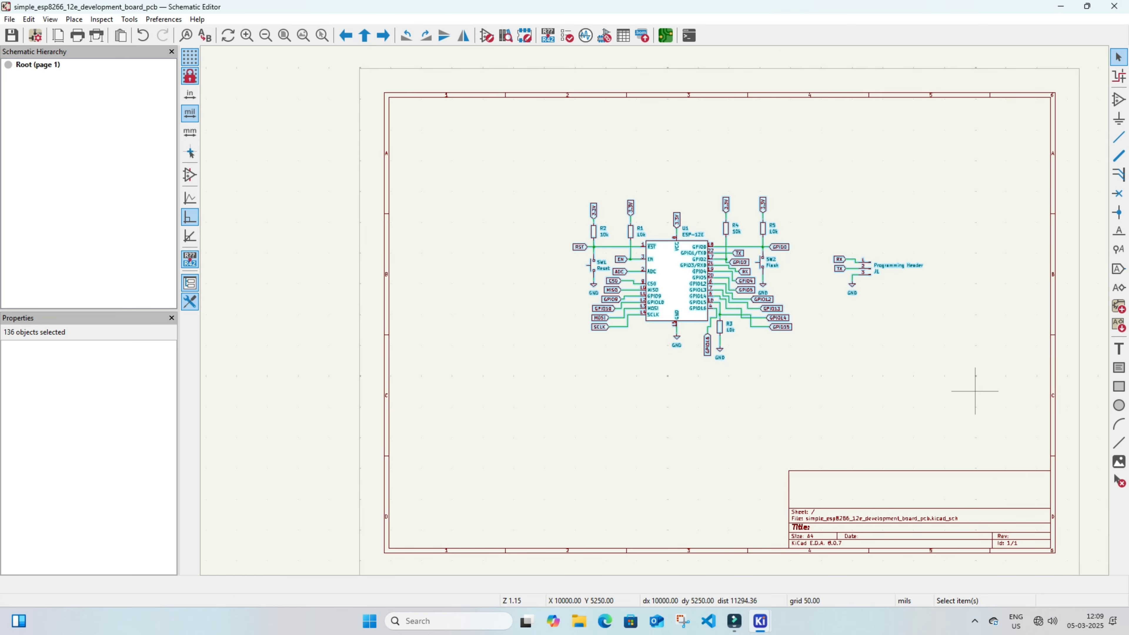
key("m")
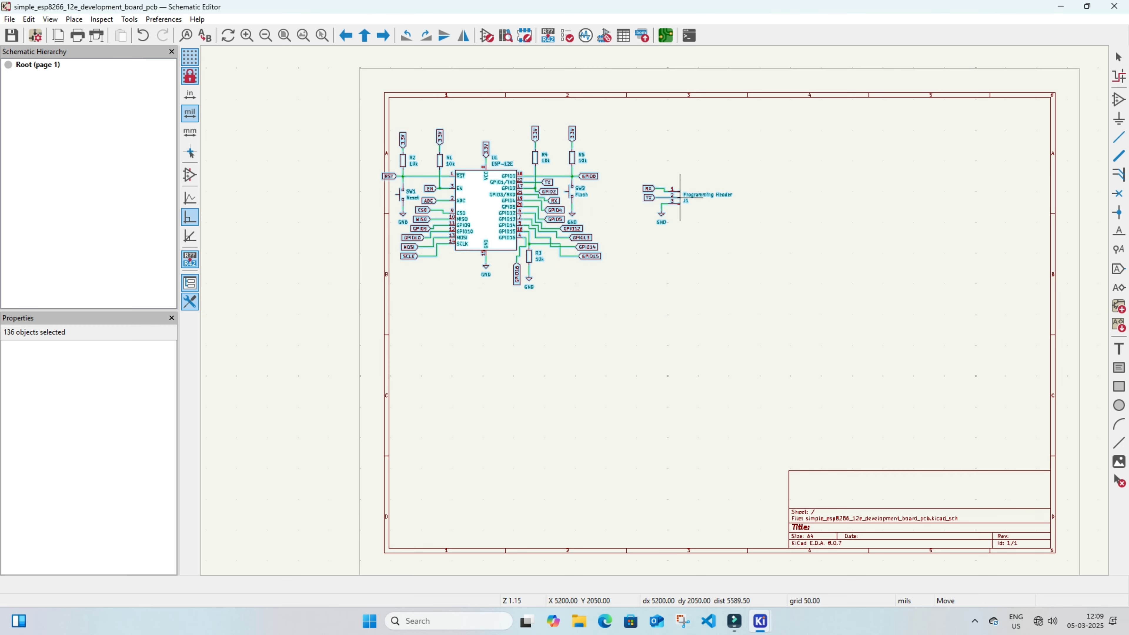
left_click(717, 194)
left_click(723, 296)
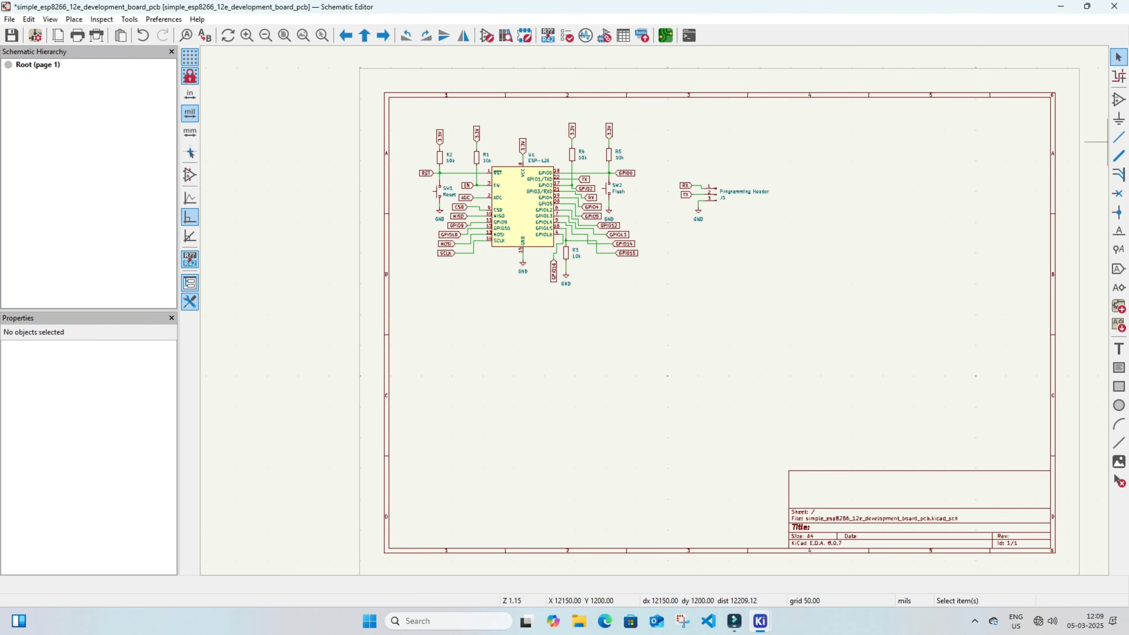
- Place a Conn_01x08_Pin connector below the ESP-12E circuit and set its value to I/O1
left_click(1119, 100)
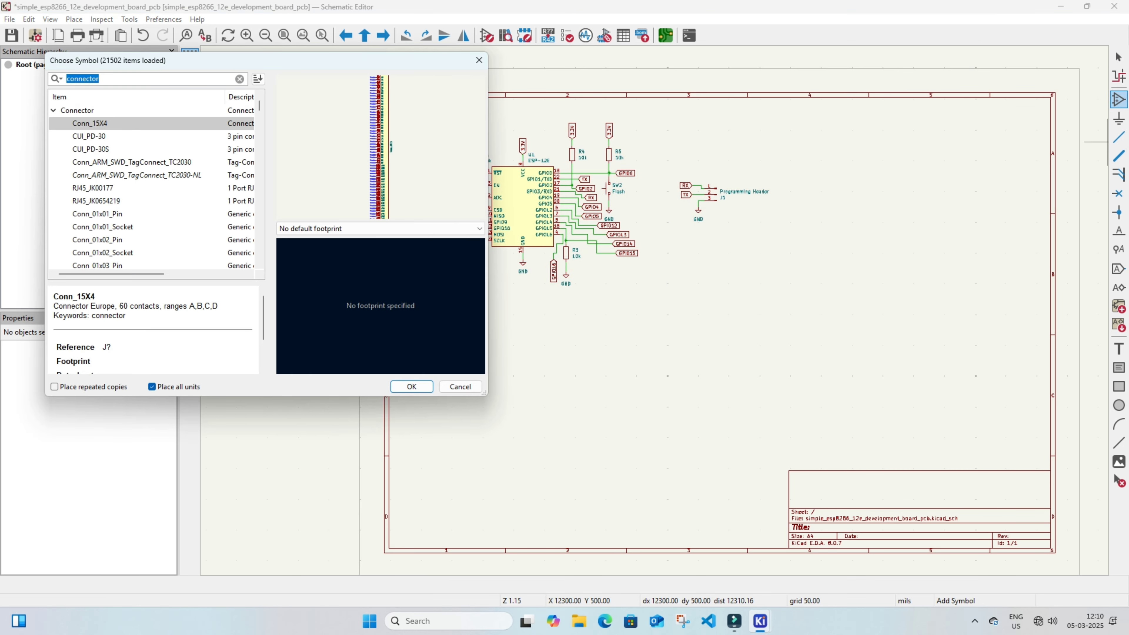
scroll(107, 202, "down", 1)
left_click(106, 202)
left_click(412, 386)
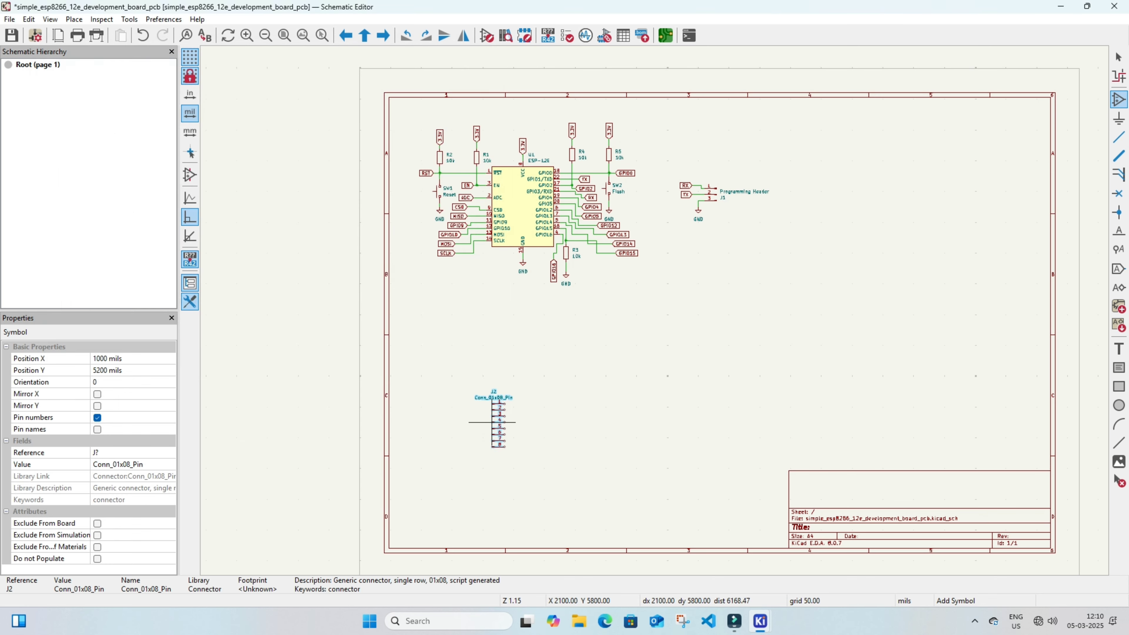
scroll(479, 422, "up", 2)
middle_click_drag(631, 264, 410, 422)
left_click(392, 464)
key("Escape")
double_click(405, 428)
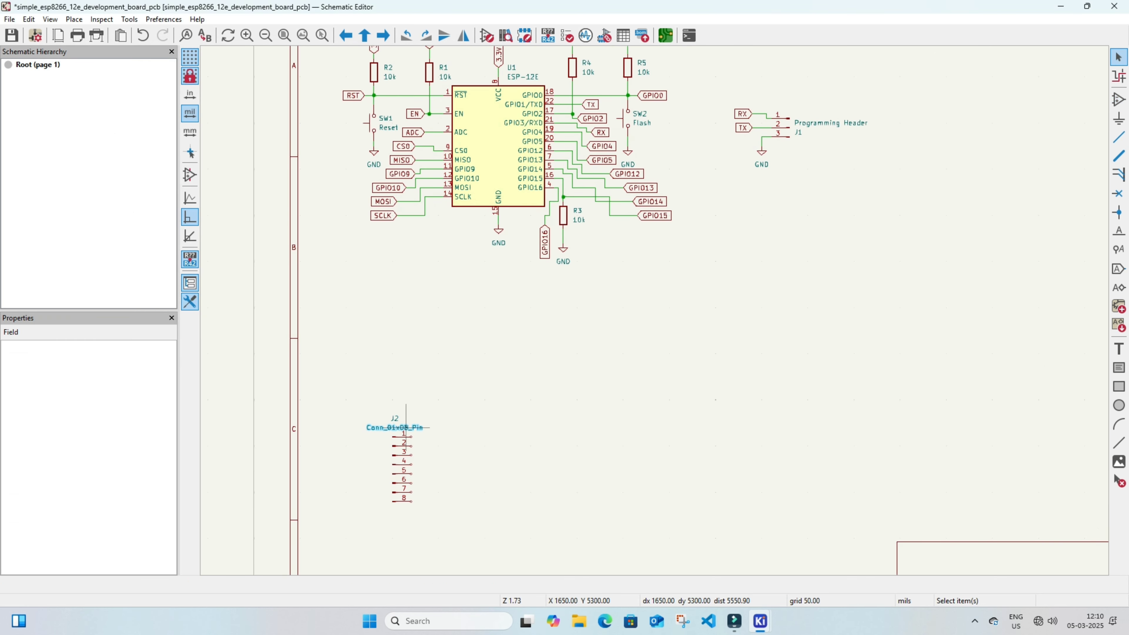
key("Return")
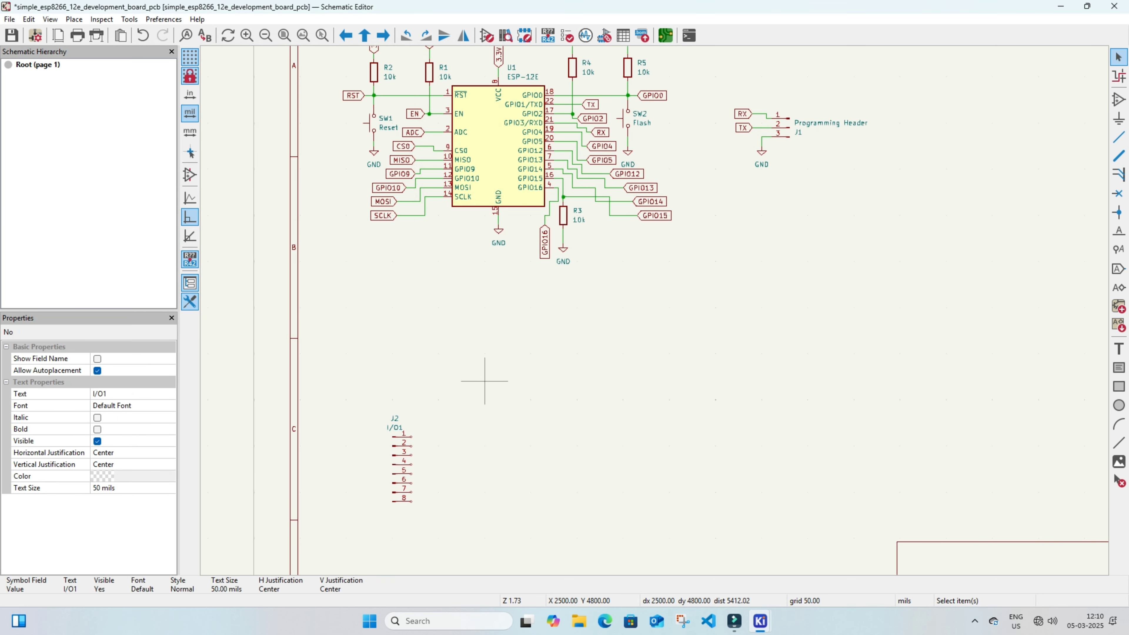
- Place a copy of the RST label beside the I/O1 connector and wire it to pin 1
key("ctrl+v")
left_click(469, 442)
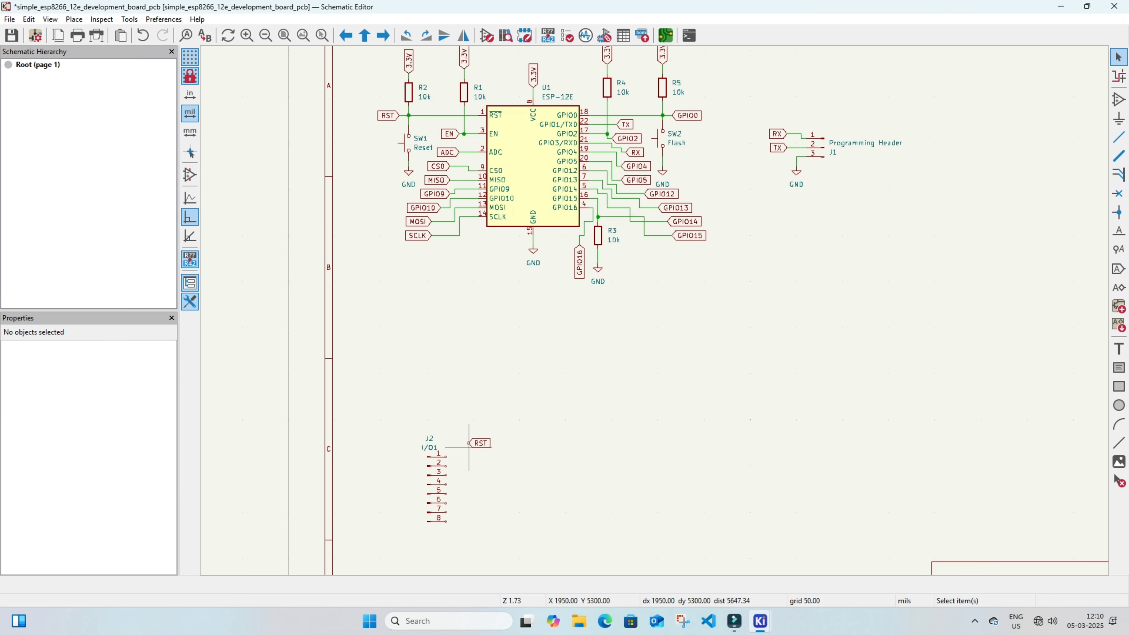
key("w")
scroll(469, 443, "up", 3)
left_click(613, 300)
scroll(613, 300, "down", 3)
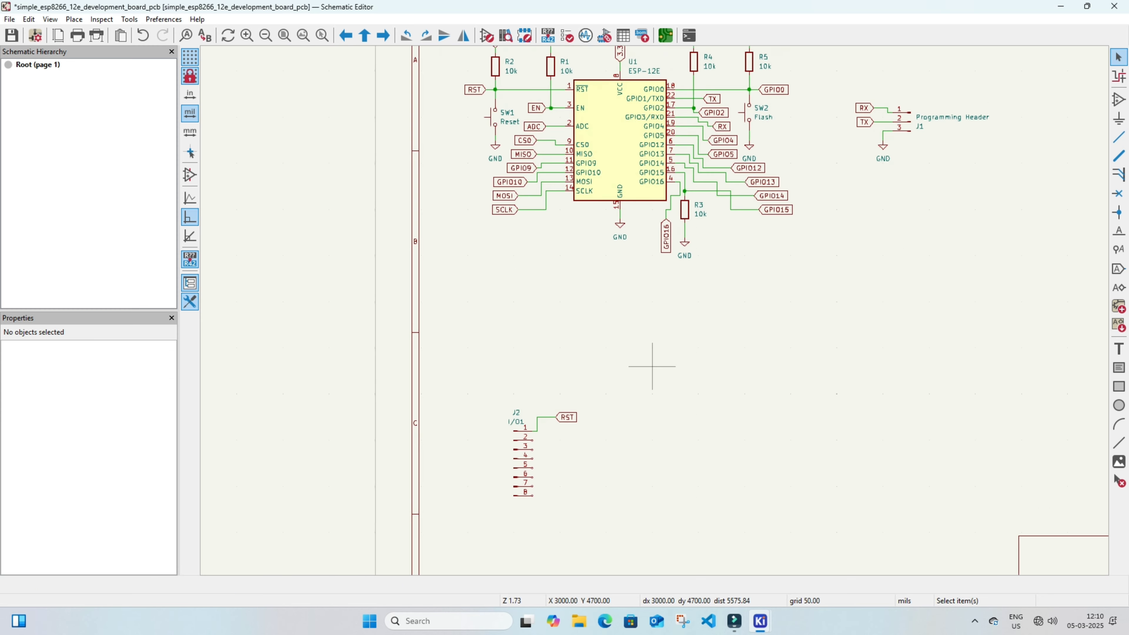
- Copy the ADC label, mirror it, place it below the connector's RST label and wire it to pin 2 of I/O1
left_click(535, 131)
key("ctrl+c")
scroll(561, 440, "up", 3)
key("ctrl+v")
key("x")
left_click(633, 269)
key("w")
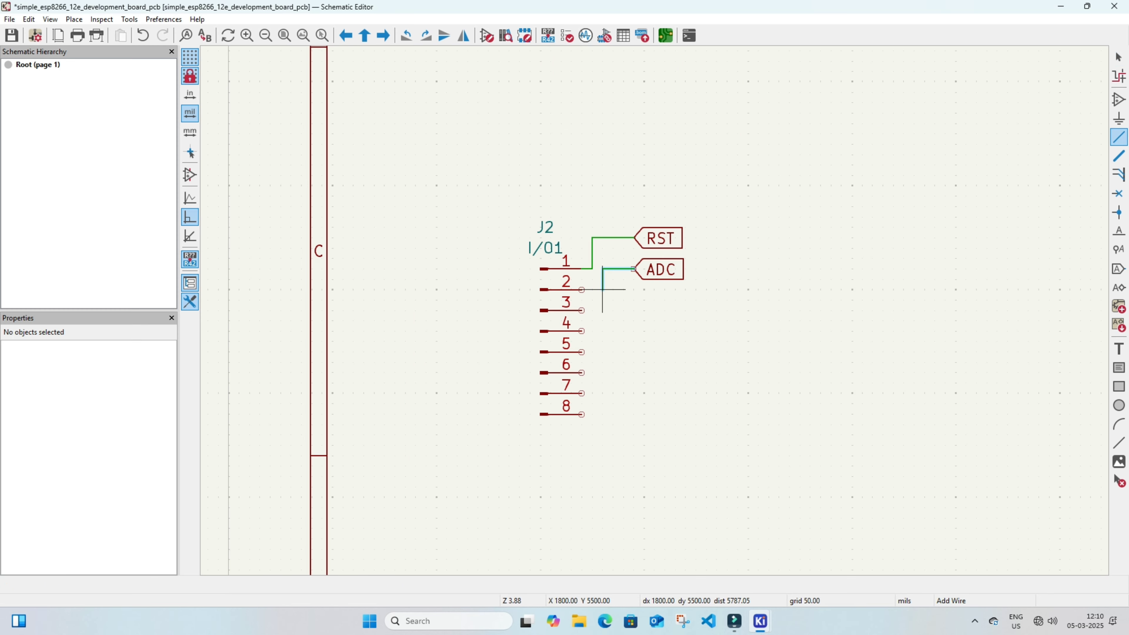
left_click(582, 289)
- Copy the EN label, mirror it, place it below the connector's ADC label and wire it to pin 3 of I/O1
scroll(693, 231, "down", 3)
middle_click_drag(681, 289, 682, 348)
left_click(580, 86)
key("ctrl+c")
key("ctrl+v")
scroll(587, 447, "up", 3)
key("x")
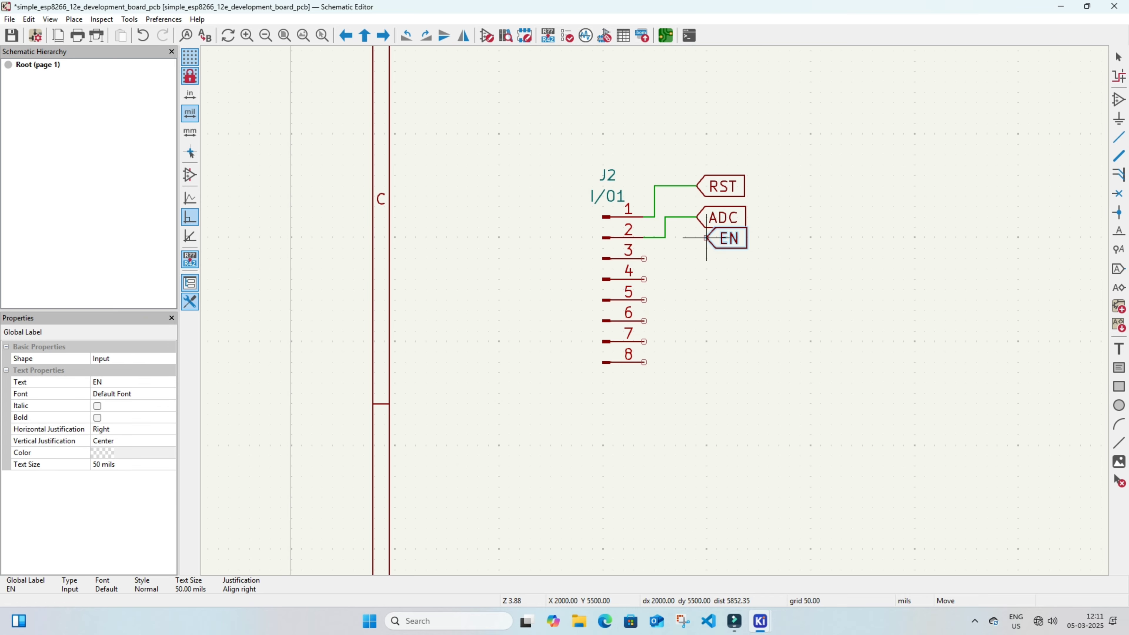
left_click(707, 248)
key("w")
left_click(644, 258)
key("Escape")
- Copy the GPIO16 label, turn it horizontal, place it below the connector's EN label and wire it to pin 4 of I/O1
scroll(800, 262, "down", 2)
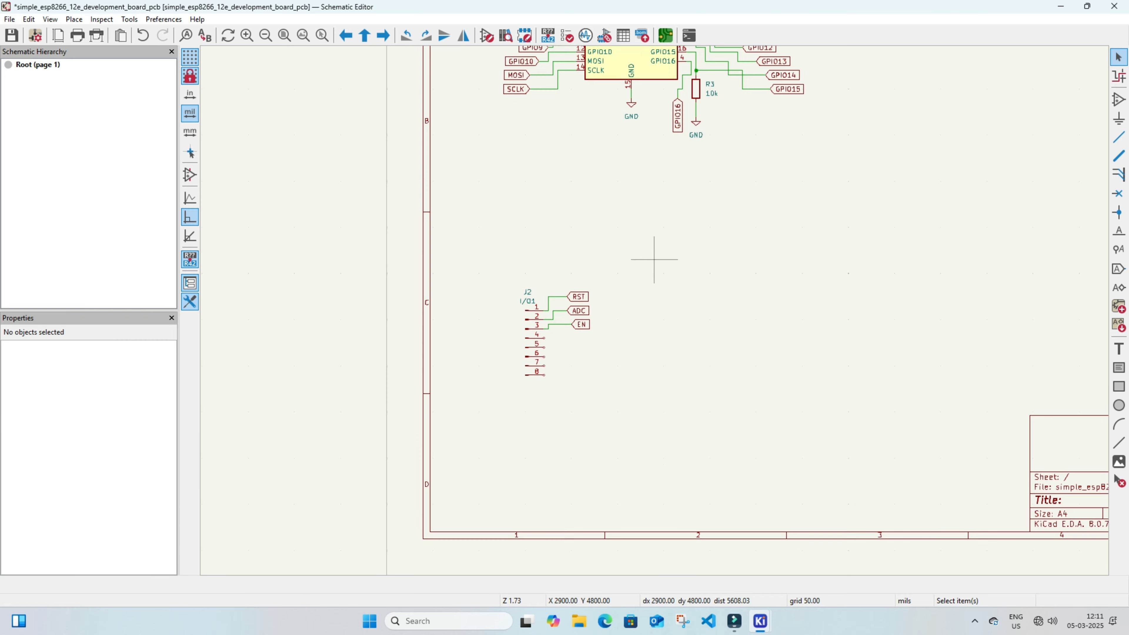
middle_click_drag(655, 260, 699, 338)
left_click(718, 189)
key("ctrl+c")
key("ctrl+v")
key("r")
scroll(608, 417, "up", 1)
key("x")
left_click(668, 310)
scroll(668, 310, "up", 3)
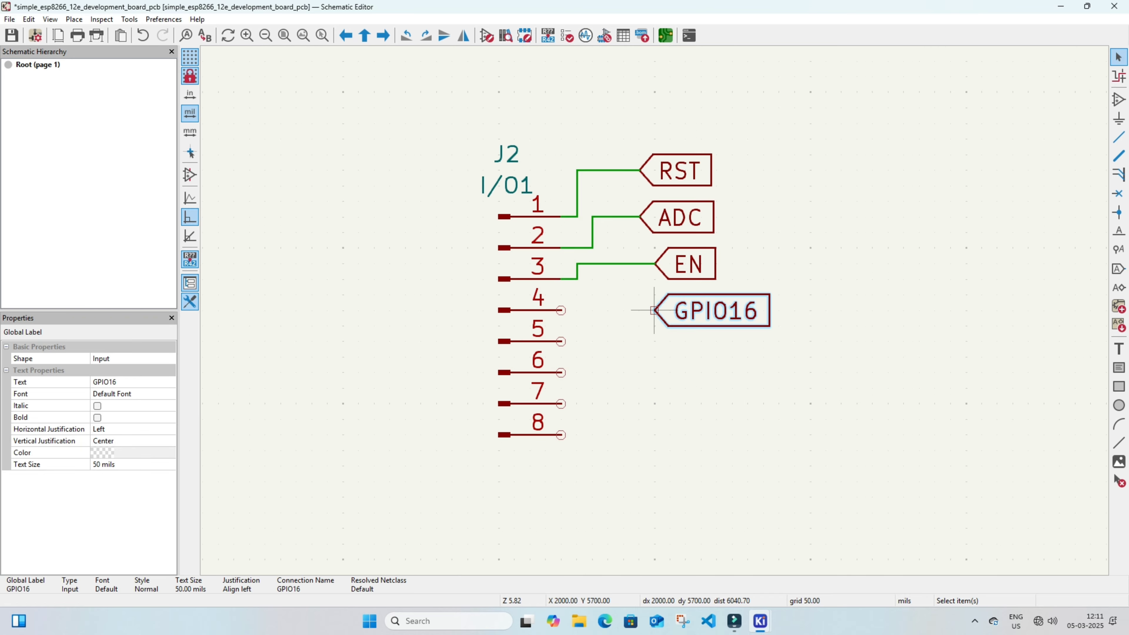
key("Escape")
- Place a copy of the GPIO14 label below the connector's GPIO16 label and wire it to pin 5 of I/O1
scroll(651, 285, "down", 6)
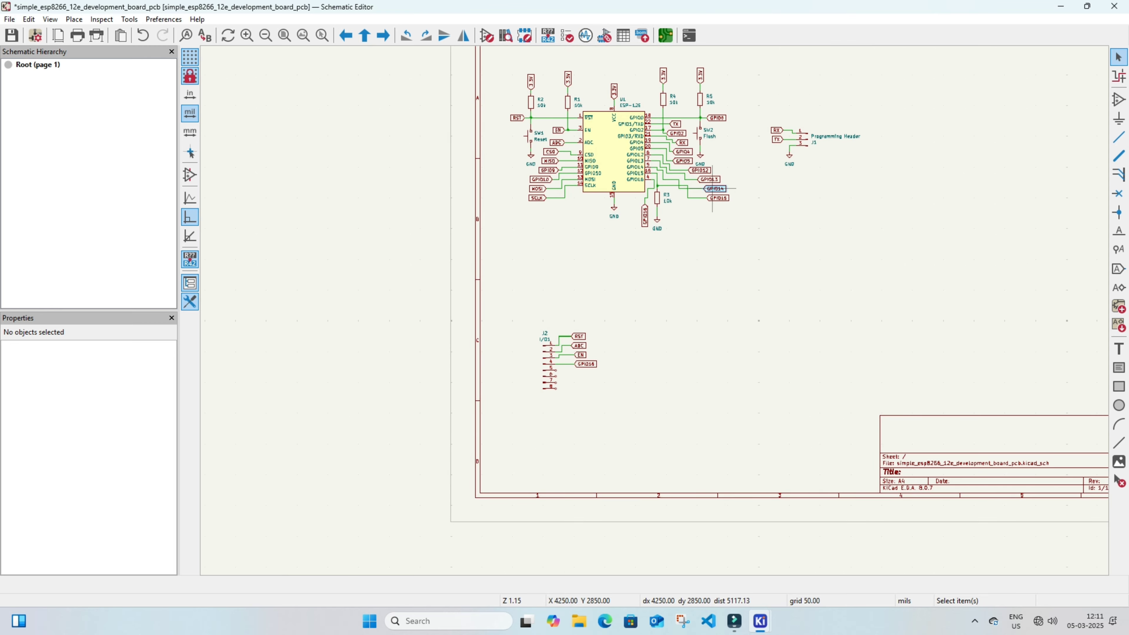
left_click(713, 189)
key("ctrl+c")
key("ctrl+v")
scroll(651, 310, "up", 3)
scroll(650, 310, "up", 1)
left_click(651, 310)
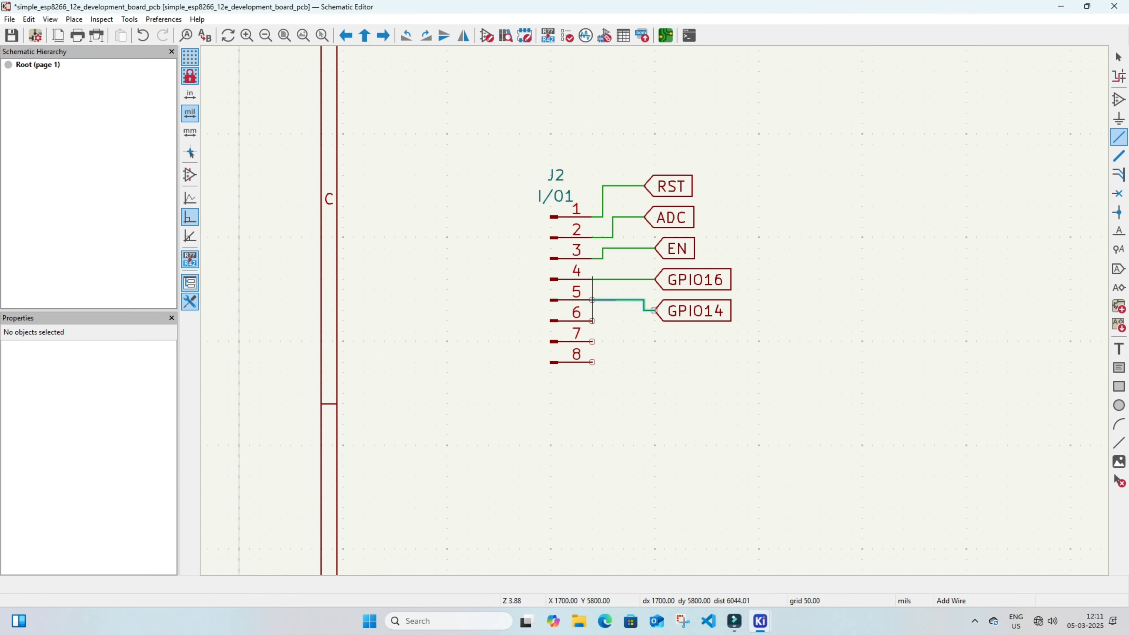
- Copy the GPIO12 label, place it below the connector's GPIO14 label and wire it to pin 6 of I/O1
scroll(684, 301, "down", 3)
middle_click_drag(683, 301, 566, 479)
left_click(649, 232)
key("ctrl+c")
key("ctrl+v")
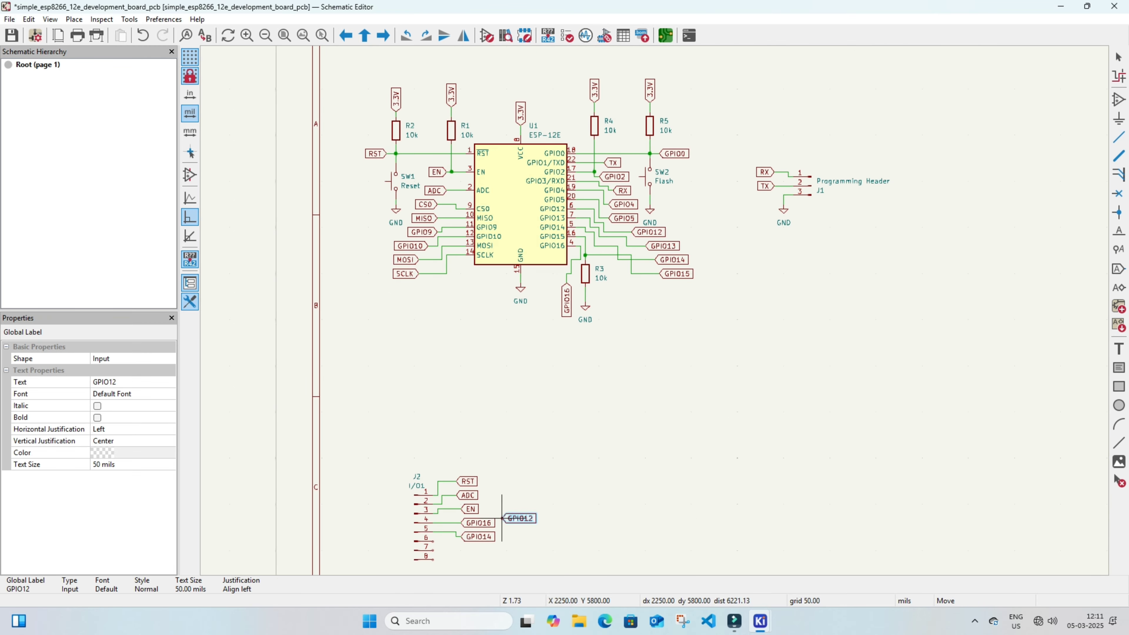
scroll(516, 518, "up", 4)
left_click(624, 357)
left_click(623, 357)
left_click(529, 326)
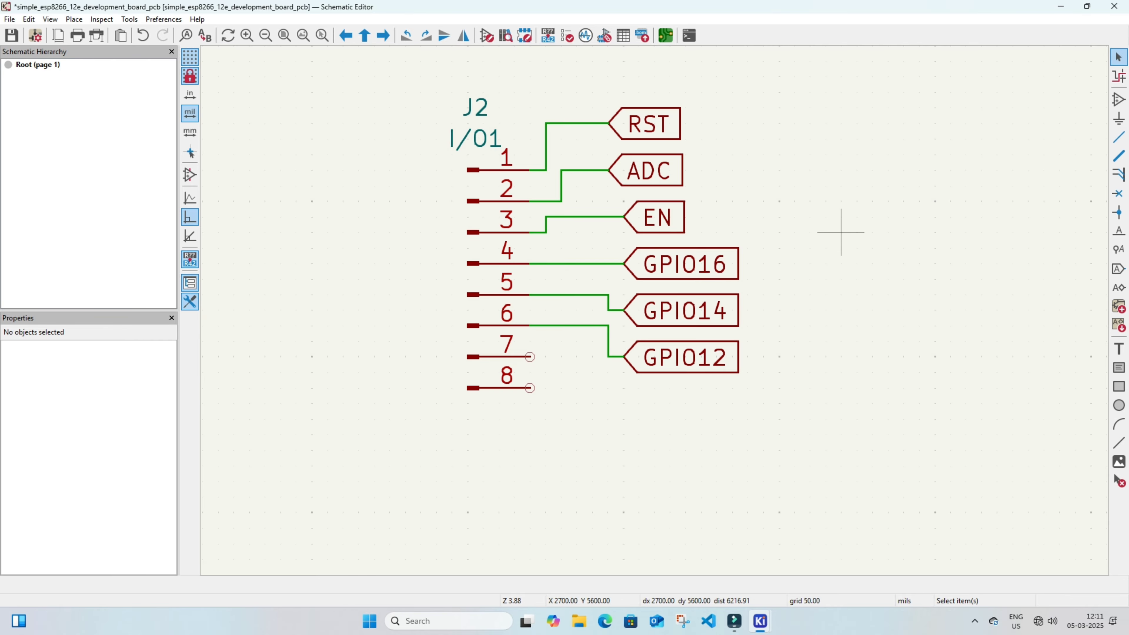
- Copy the GPIO13 label, place it below the connector's GPIO12 label and wire it to pin 7 of I/O1
scroll(840, 237, "down", 4)
left_click(843, 159)
key("ctrl+c")
key("ctrl+v")
scroll(511, 565, "up", 6)
left_click(677, 287)
left_click(677, 287)
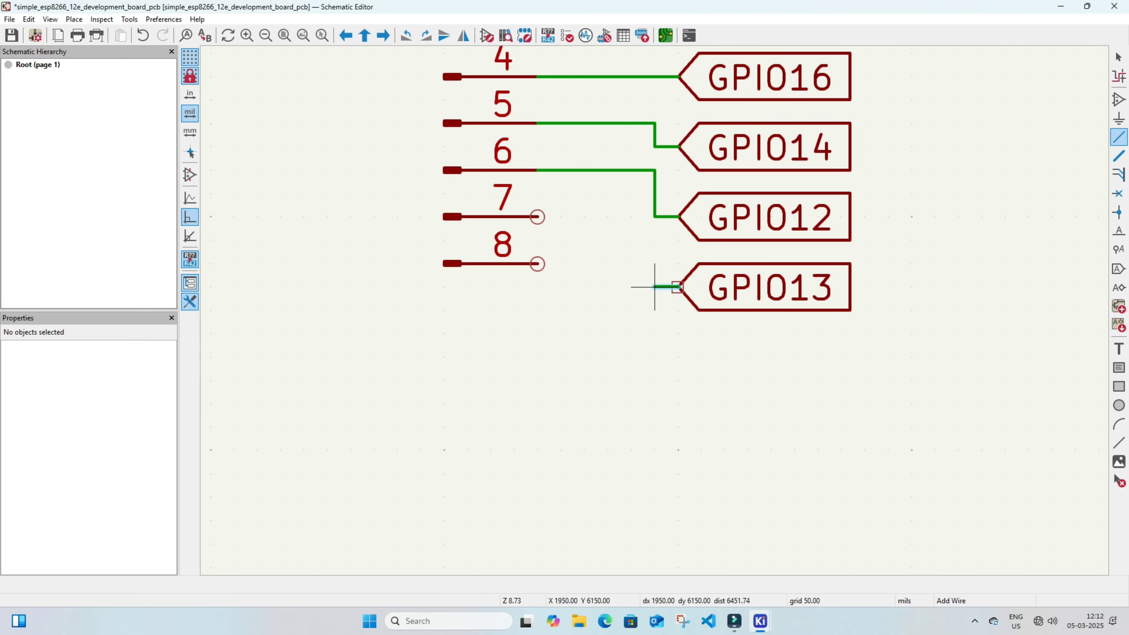
left_click(537, 217)
- Copy the 3.3V label, turn it horizontal, place it below the connector's GPIO13 label and wire it to pin 8 of I/O1
scroll(660, 292, "down", 4)
middle_click_drag(817, 140, 681, 408)
left_click(652, 106)
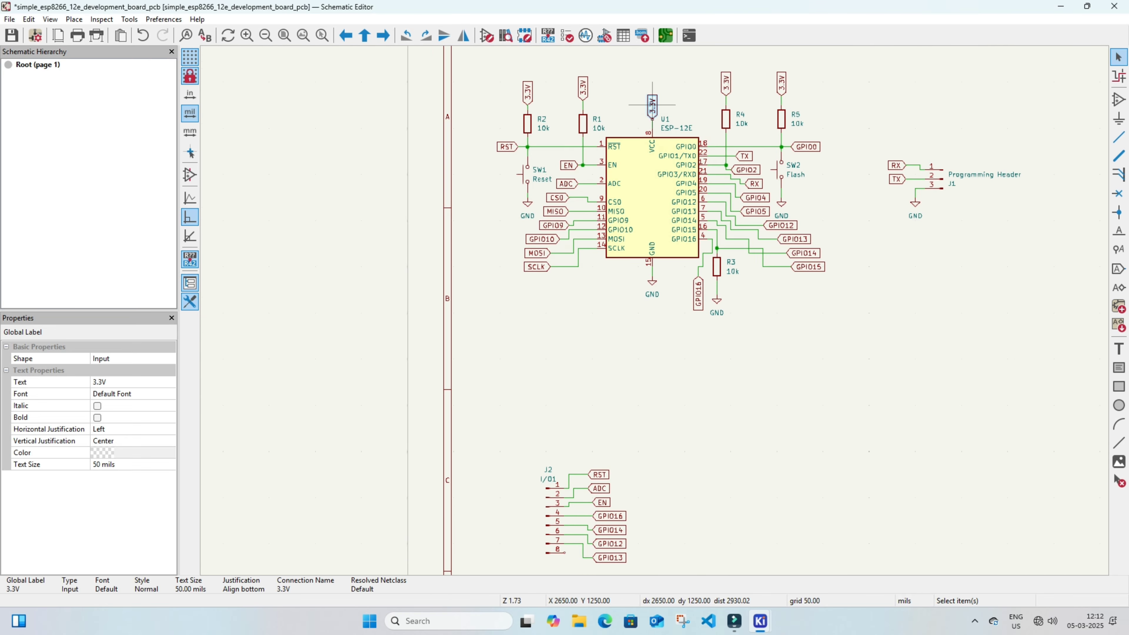
key("ctrl+c")
key("ctrl+v")
scroll(582, 551, "up", 3)
key("r")
key("r")
left_click(607, 263)
left_click(514, 201)
left_click(561, 201)
left_click(608, 263)
- Add a Conn_01x06_Pin connector, rotate it so its pins point down and place it to the lower right of I/O1
scroll(764, 242, "down", 4)
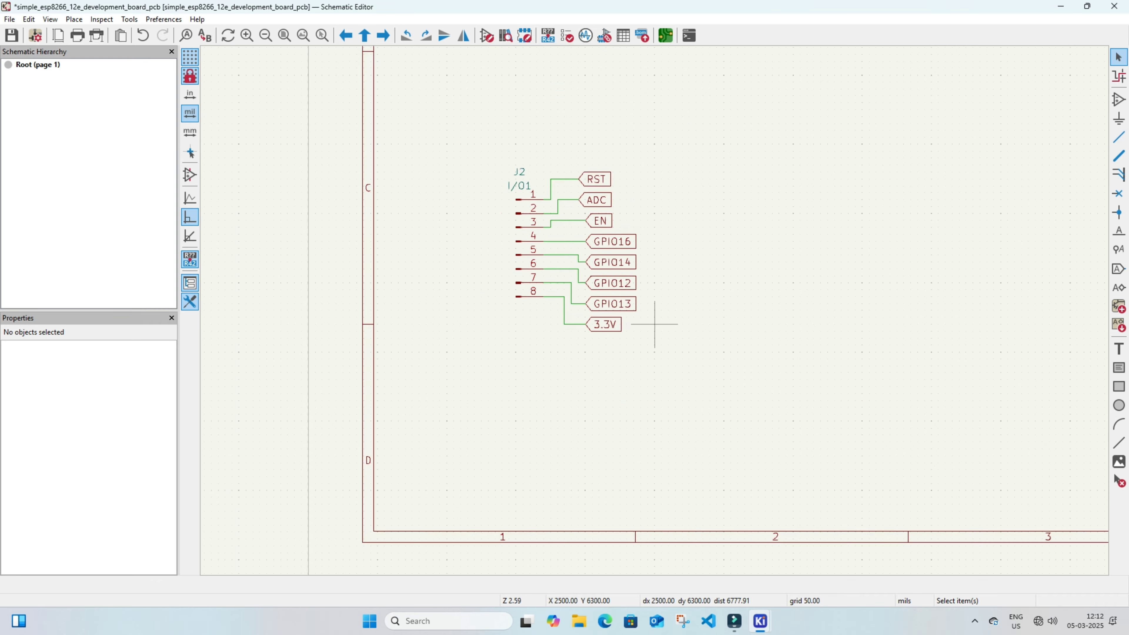
middle_click_drag(719, 246, 648, 350)
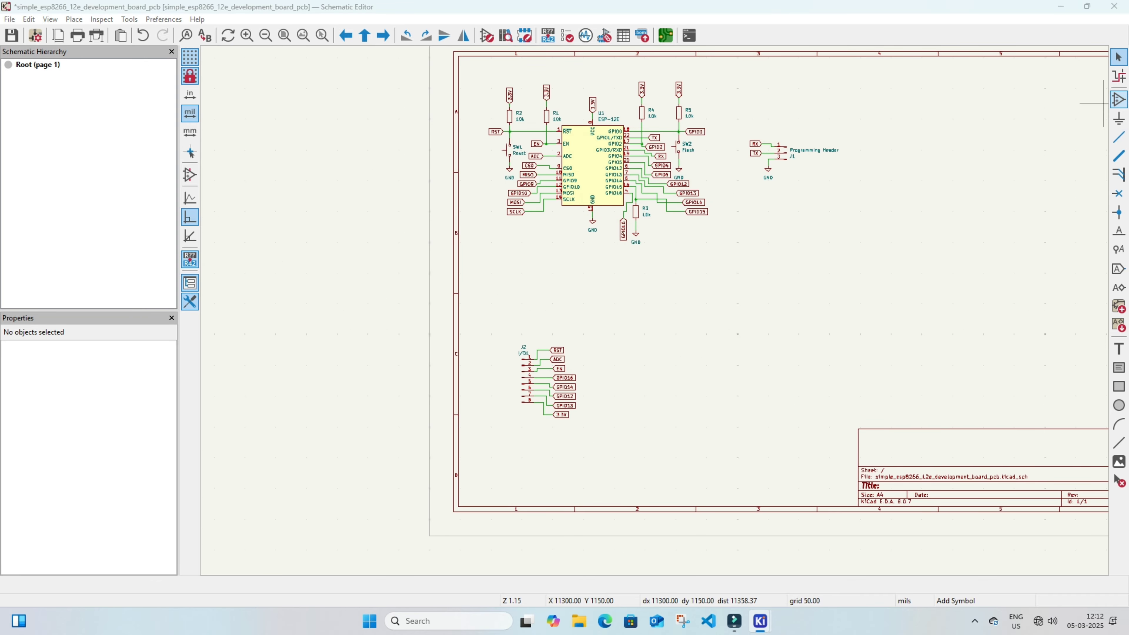
left_click(1118, 100)
scroll(116, 189, "down", 4)
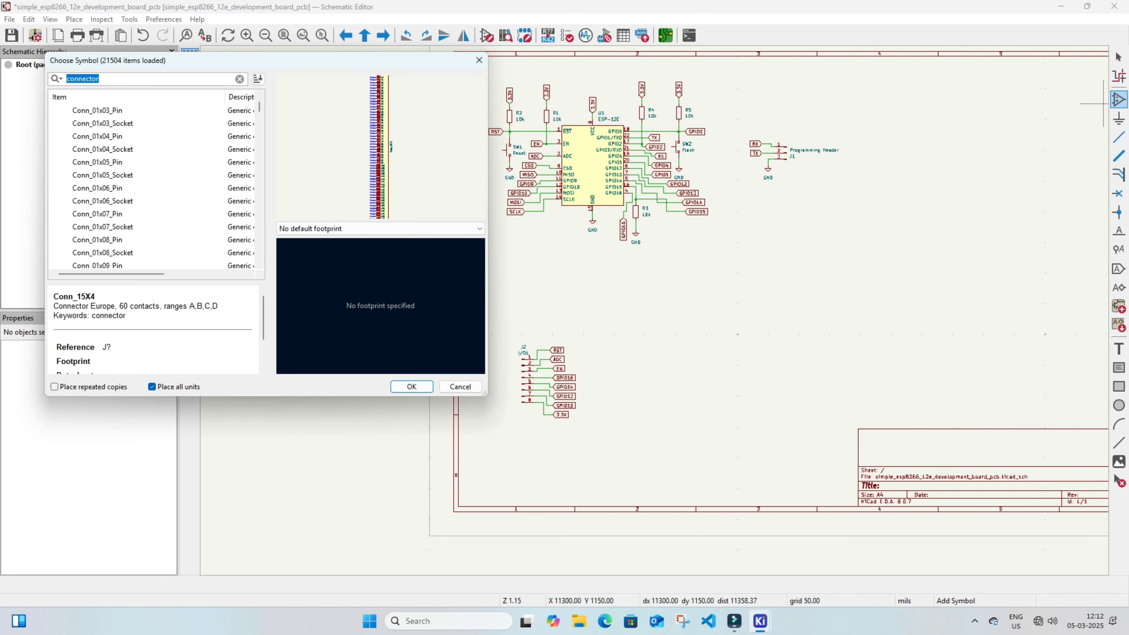
left_click(114, 190)
left_click(421, 387)
key("r")
scroll(614, 431, "up", 3)
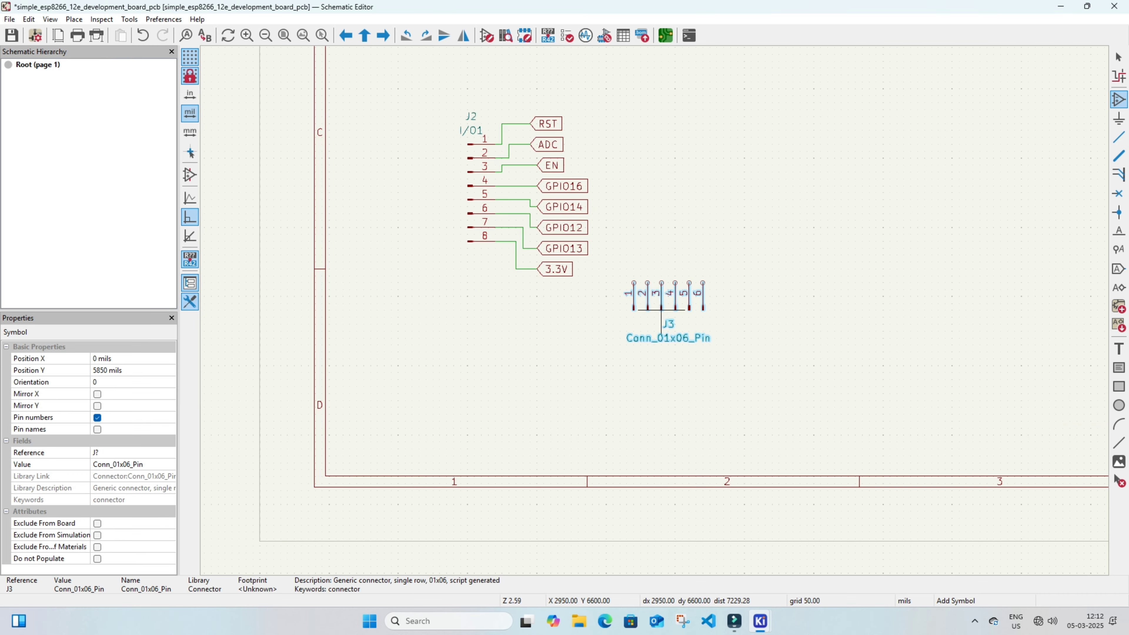
key("r")
key("r")
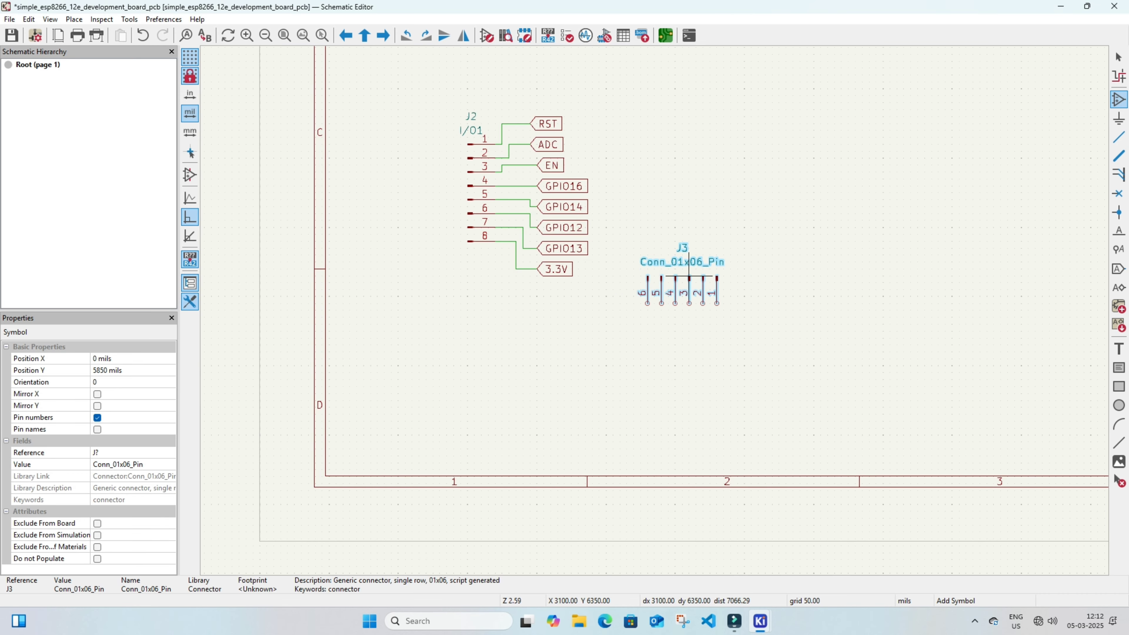
left_click(689, 276)
key("Escape")
- Mirror the six-pin connector horizontally and set its value to I/O2
left_click_drag(609, 219, 765, 332)
left_click(464, 35)
left_click(668, 400)
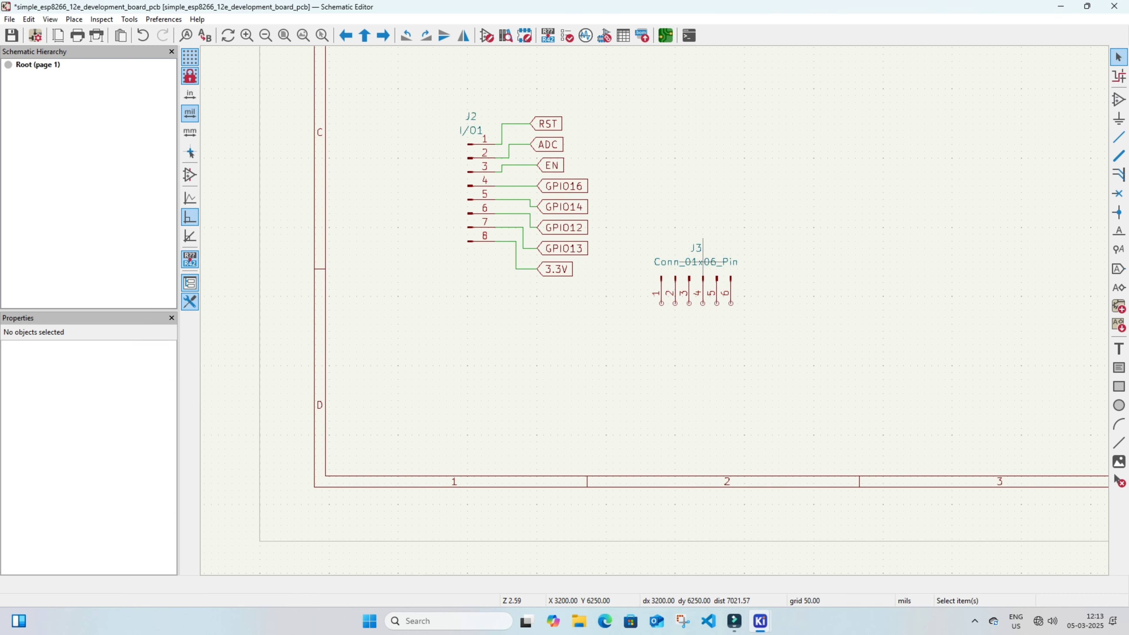
double_click(702, 262)
key("BackSpace")
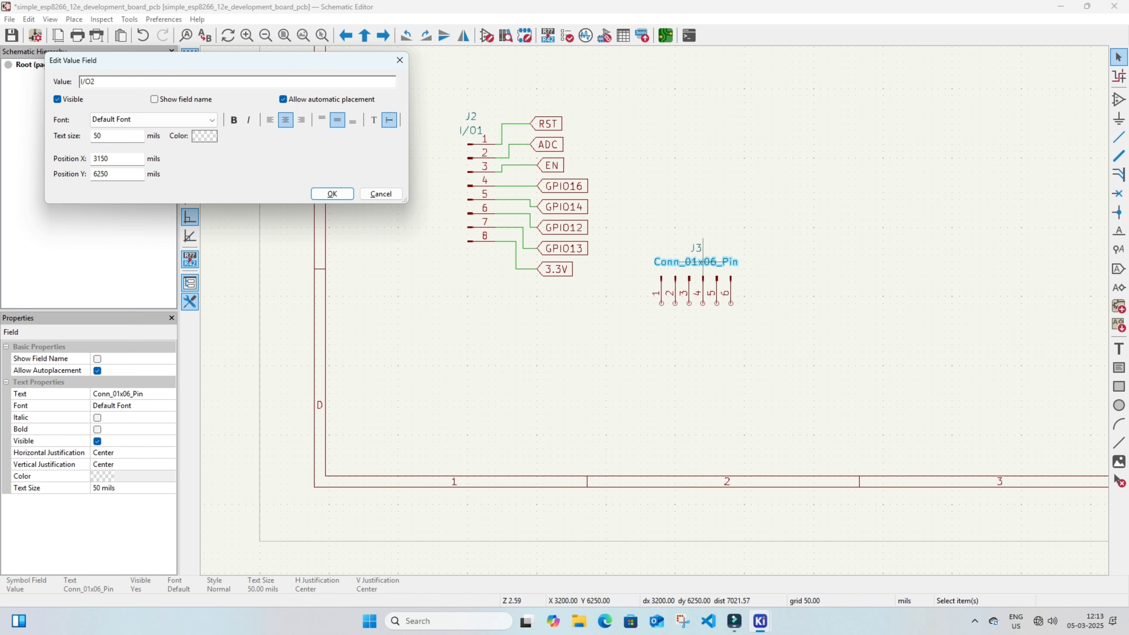
key("Return")
left_click(668, 387)
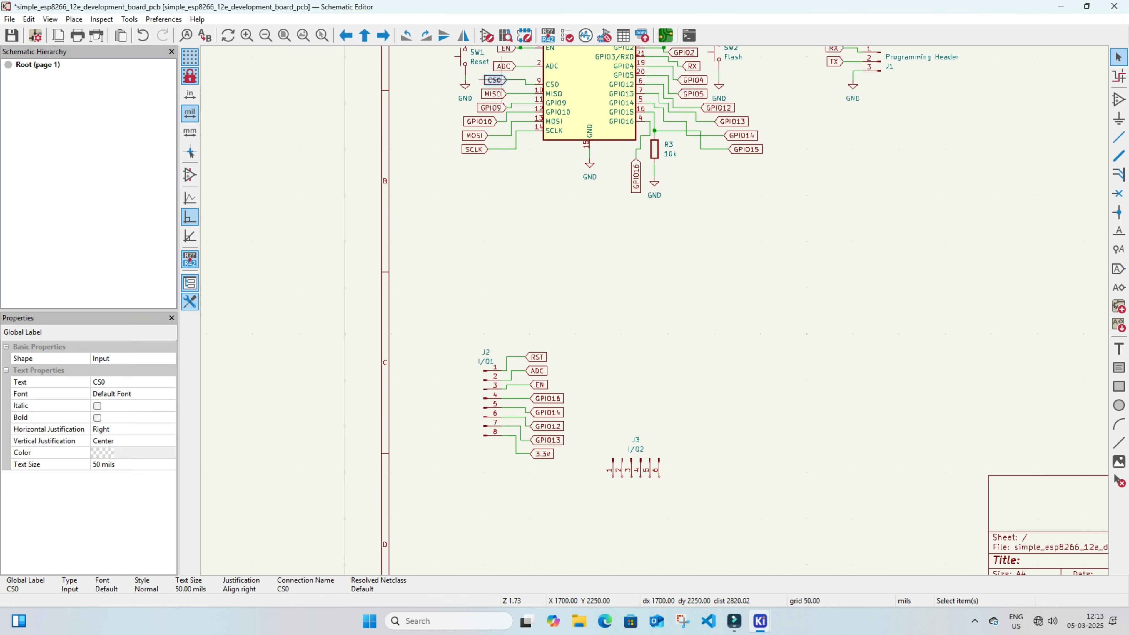
- Copy the MISO label, turn it vertical, place it below the I/O2 connector and wire it to pin 2
left_click(554, 250)
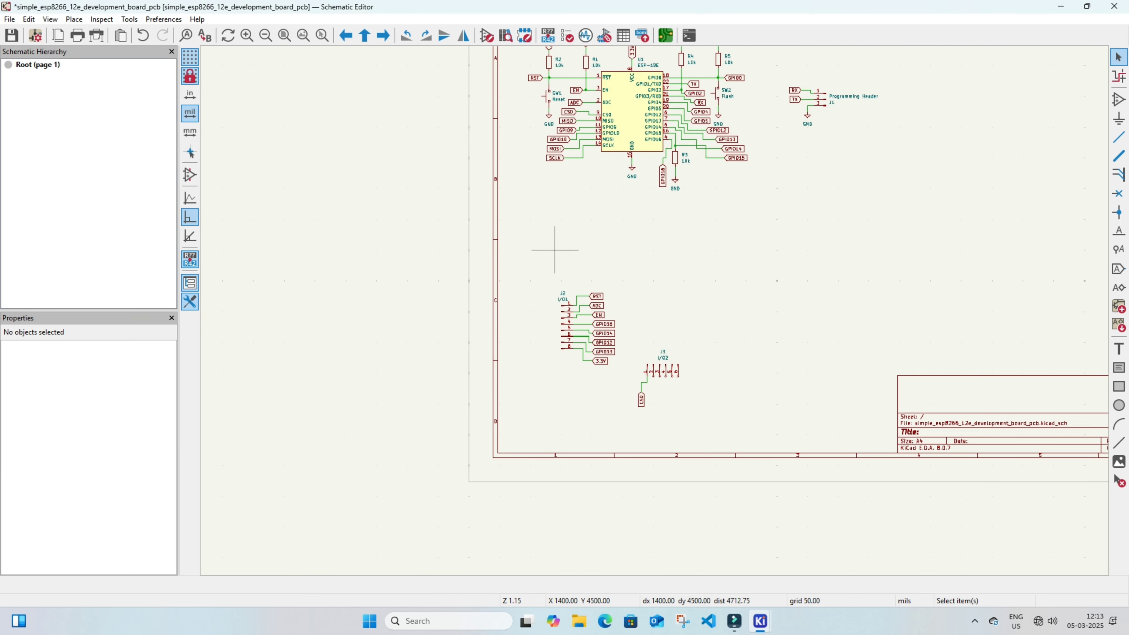
left_click(572, 123)
key("ctrl+c")
key("ctrl+v")
key("r")
scroll(660, 422, "up", 5)
left_click(612, 279)
key("w")
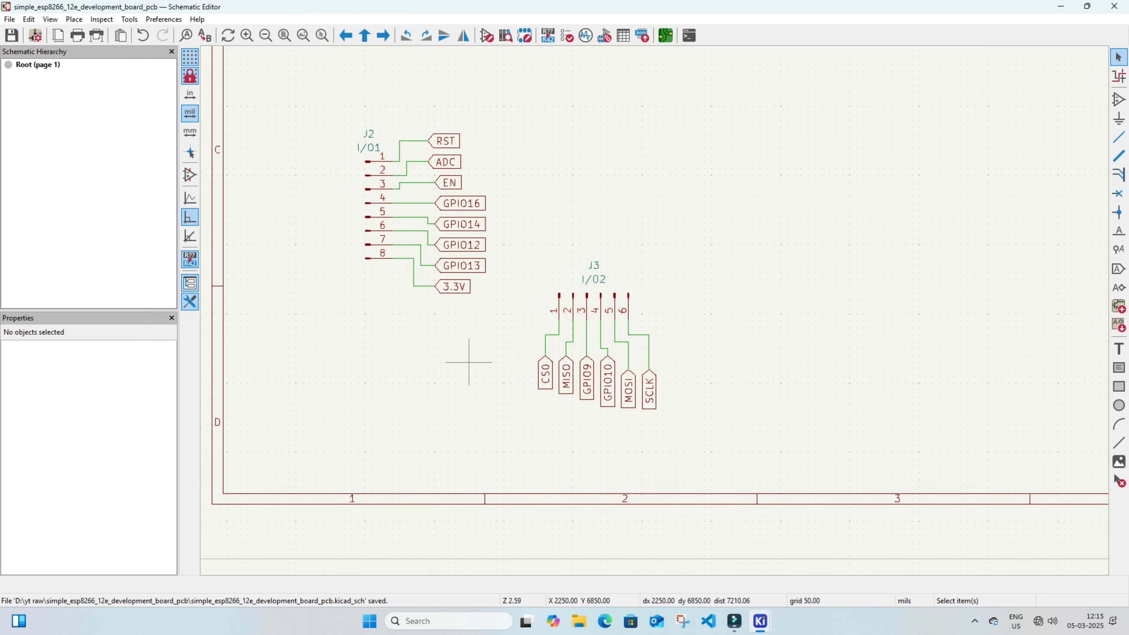
- Duplicate the I/O1 connector, place the copy to the upper right of I/O2 and mirror it horizontally
middle_click_drag(469, 363, 472, 368)
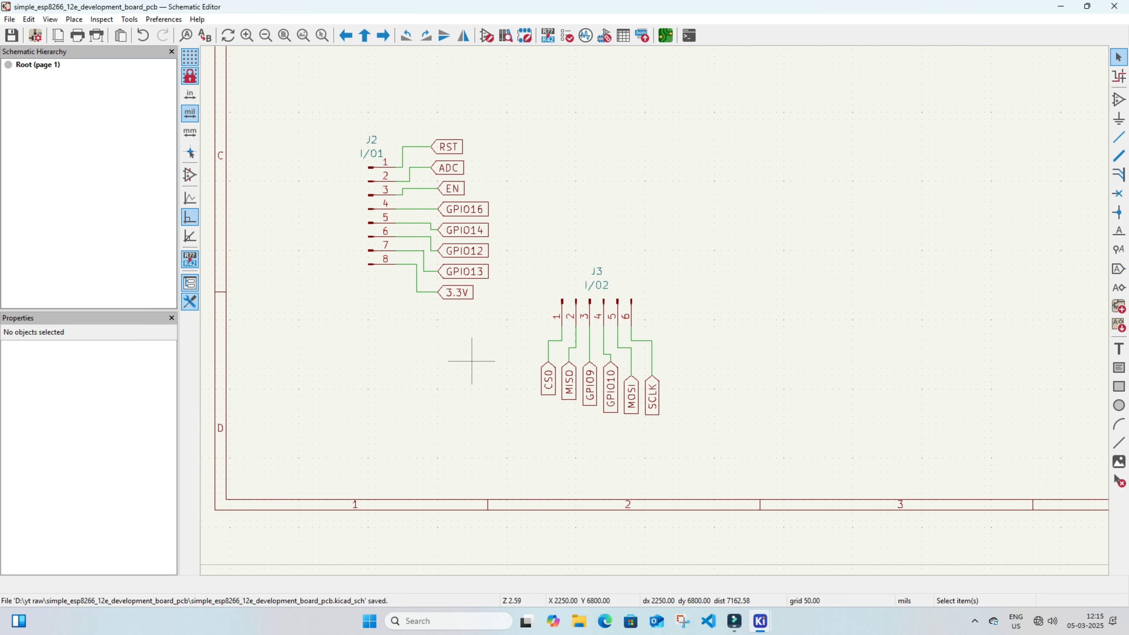
left_click_drag(345, 129, 423, 300)
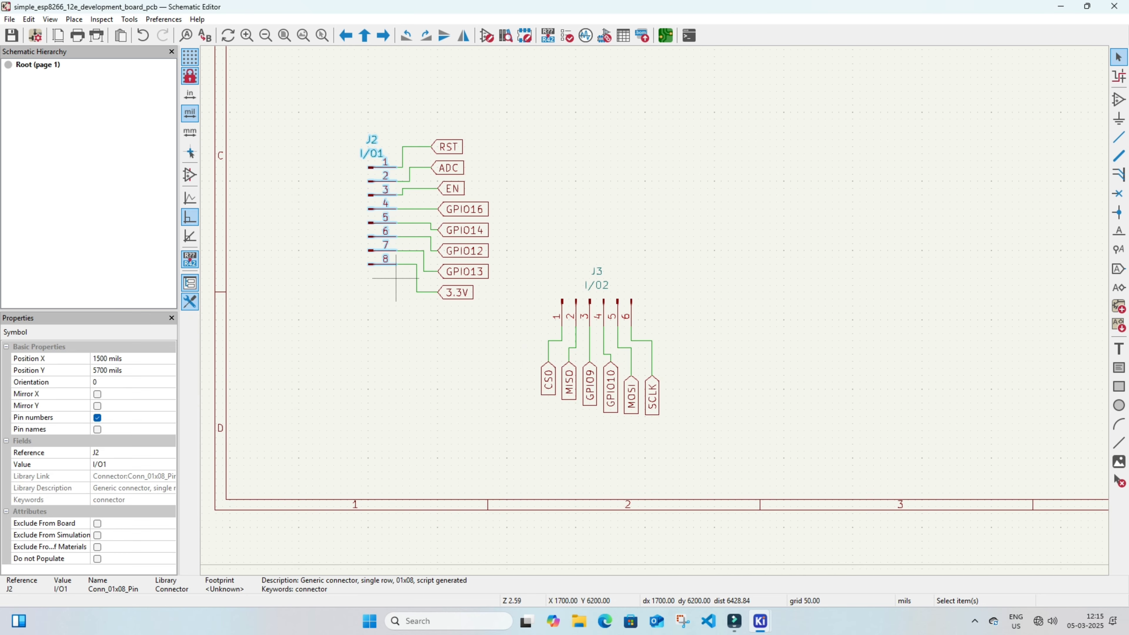
key("ctrl+d")
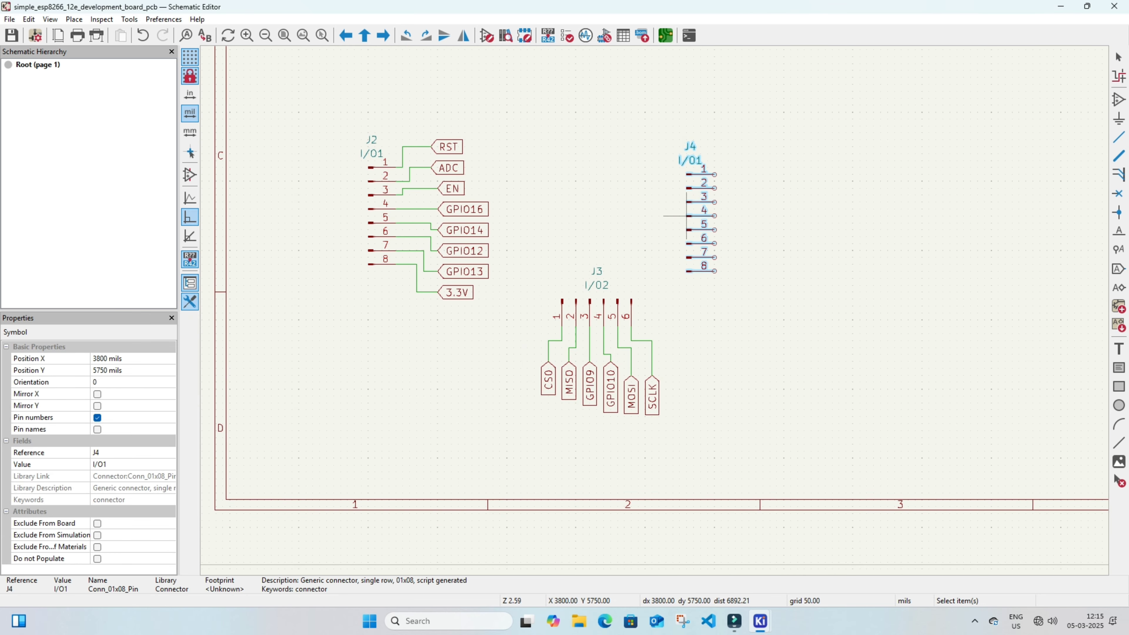
left_click(687, 216)
left_click(463, 35)
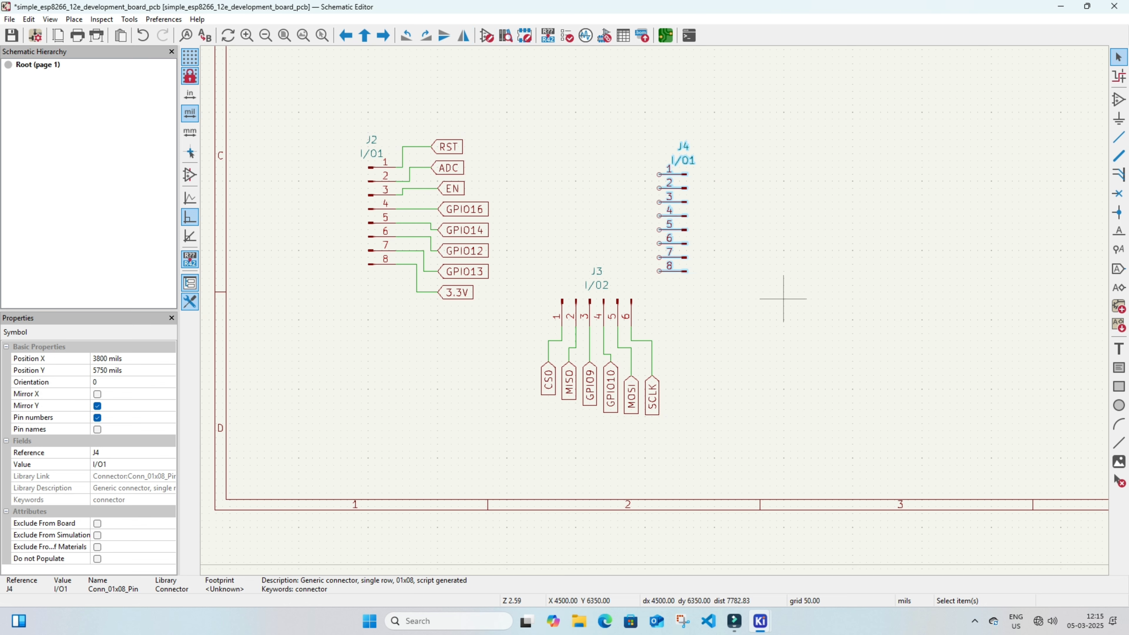
left_click(783, 298)
- Set the duplicated eight-pin connector's value to I/O3
double_click(680, 160)
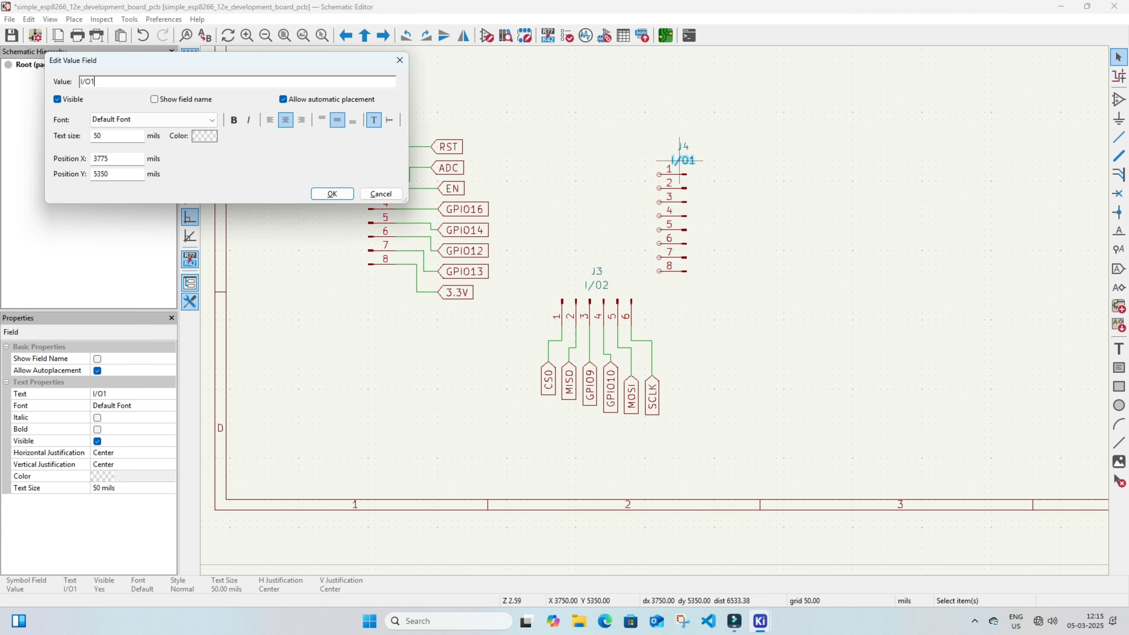
key("Return")
left_click(623, 236)
- Move the I/O3 connector further right and mirror it vertically so pin 1 is at its lower end
left_click_drag(628, 131, 737, 285)
left_click_drag(680, 222, 729, 215)
left_click(673, 200)
left_click_drag(681, 120, 813, 301)
key("y")
left_click(693, 292)
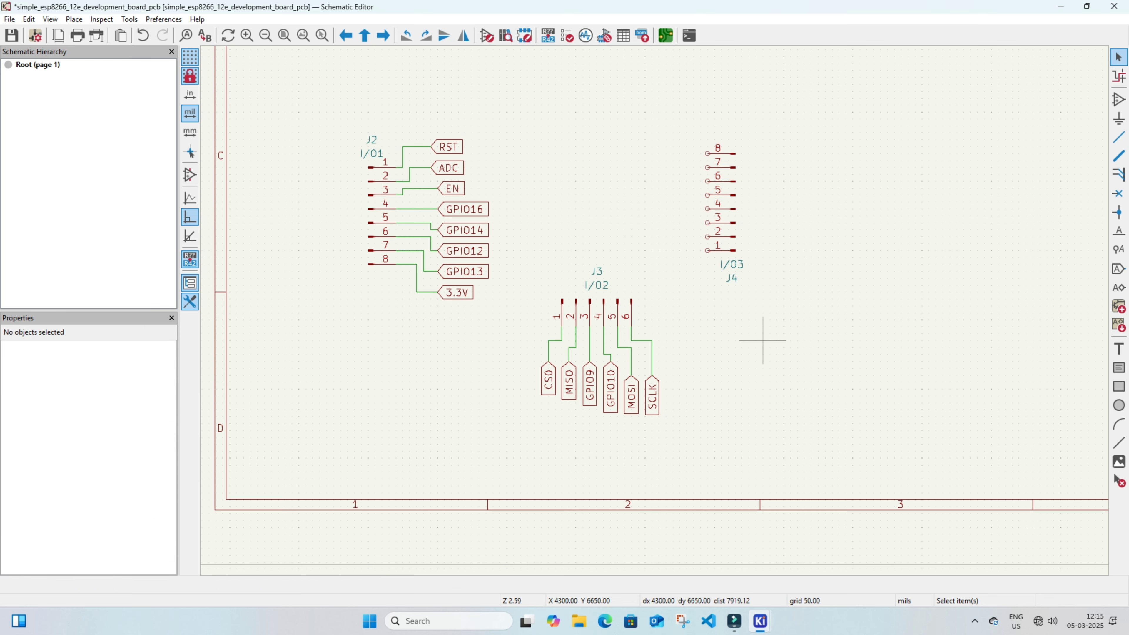
- Duplicate the ESP-12E's GND symbol, place it to the lower left of I/O3 and wire it to pin 1
scroll(603, 264, "down", 3)
right_click(645, 259)
key("Escape")
left_click(621, 139)
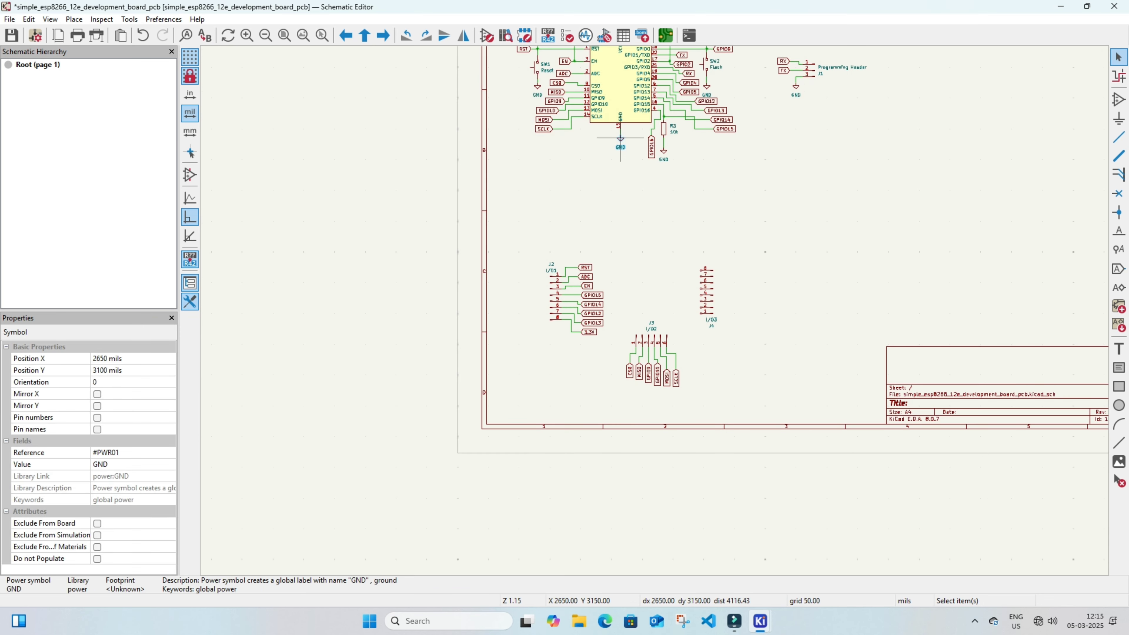
key("ctrl+d")
scroll(675, 321, "up", 5)
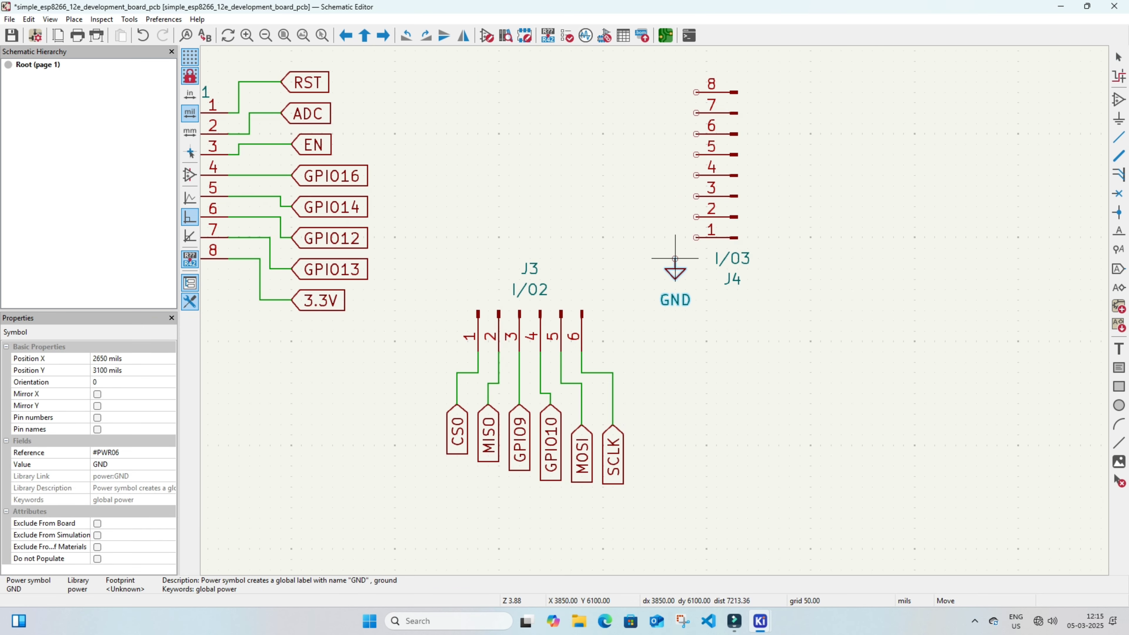
left_click(664, 269)
left_click(665, 269)
left_click(696, 238)
- Duplicate the GPIO15 label, face it toward I/O3, place it left of the connector and wire it to pin 2
scroll(696, 237, "down", 2)
middle_click_drag(641, 135, 613, 329)
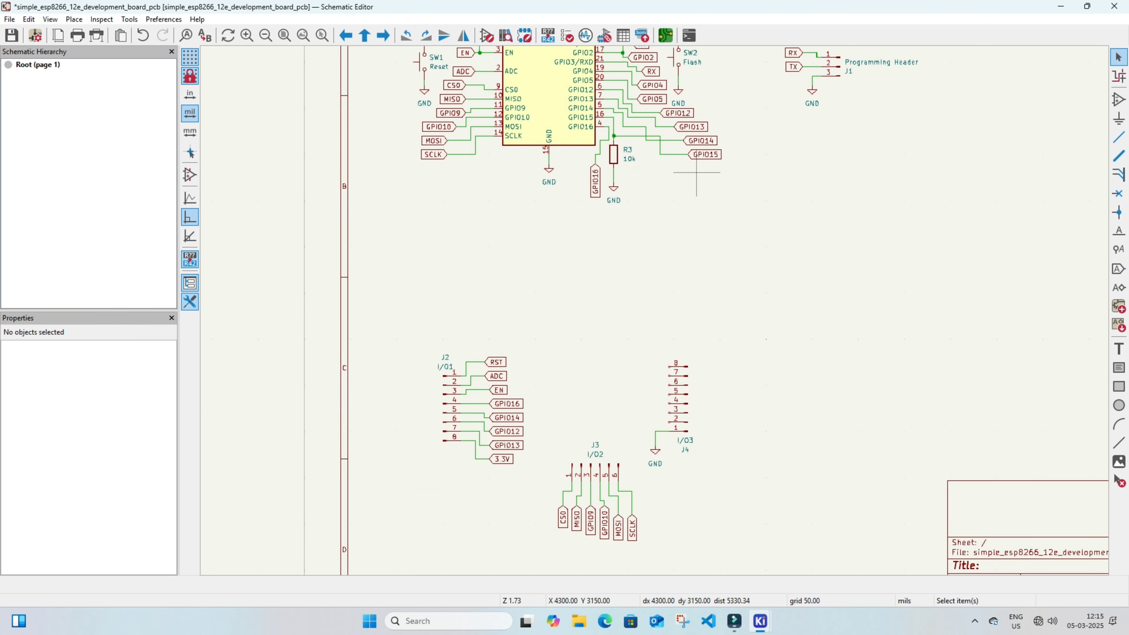
left_click(706, 154)
key("ctrl+d")
scroll(693, 307, "up", 2)
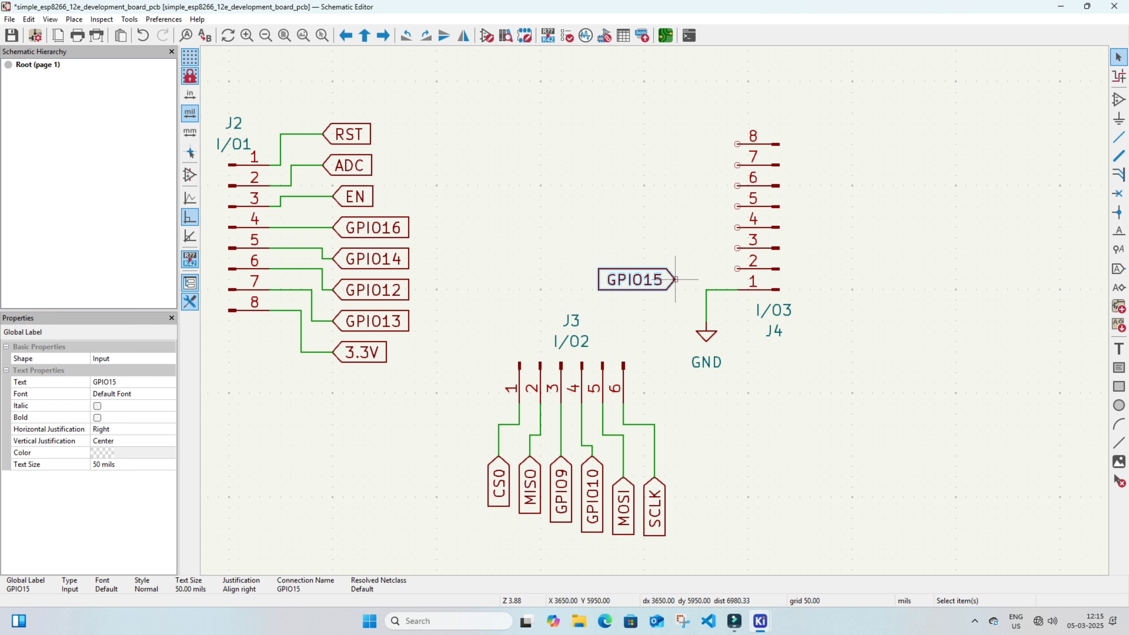
left_click(676, 280)
key("w")
left_click(737, 269)
key("Escape")
- Copy the GPIO2 label, rotate it to face I/O3, place it above the connector's GPIO15 label and wire it to pin 3
scroll(667, 200, "down", 4)
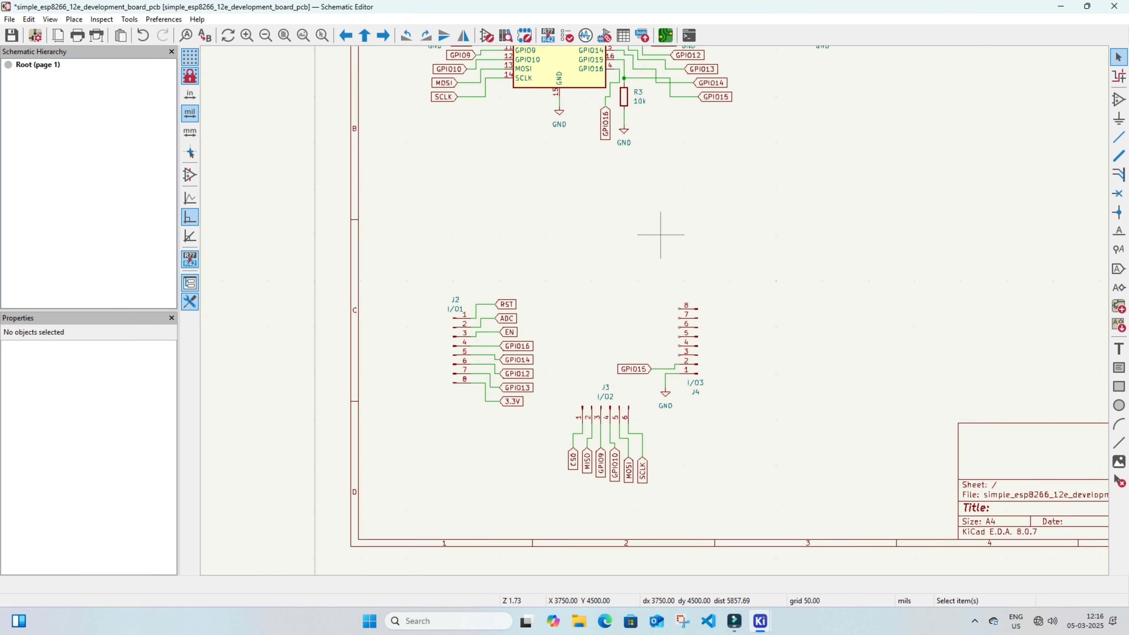
left_click(691, 175)
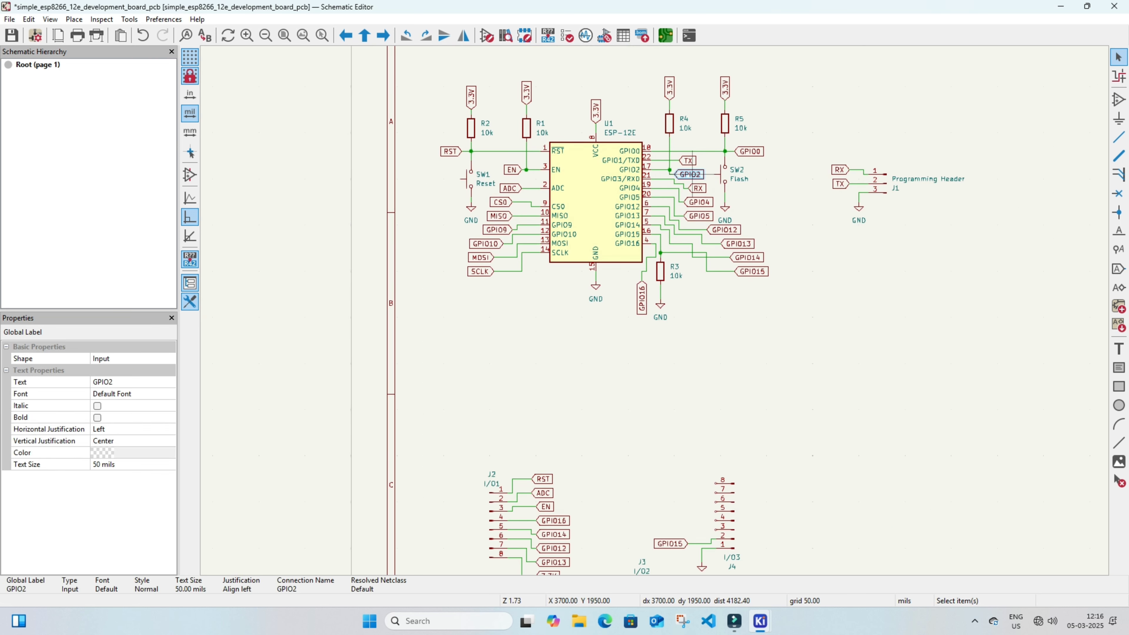
key("m")
scroll(678, 306, "up", 4)
key("r")
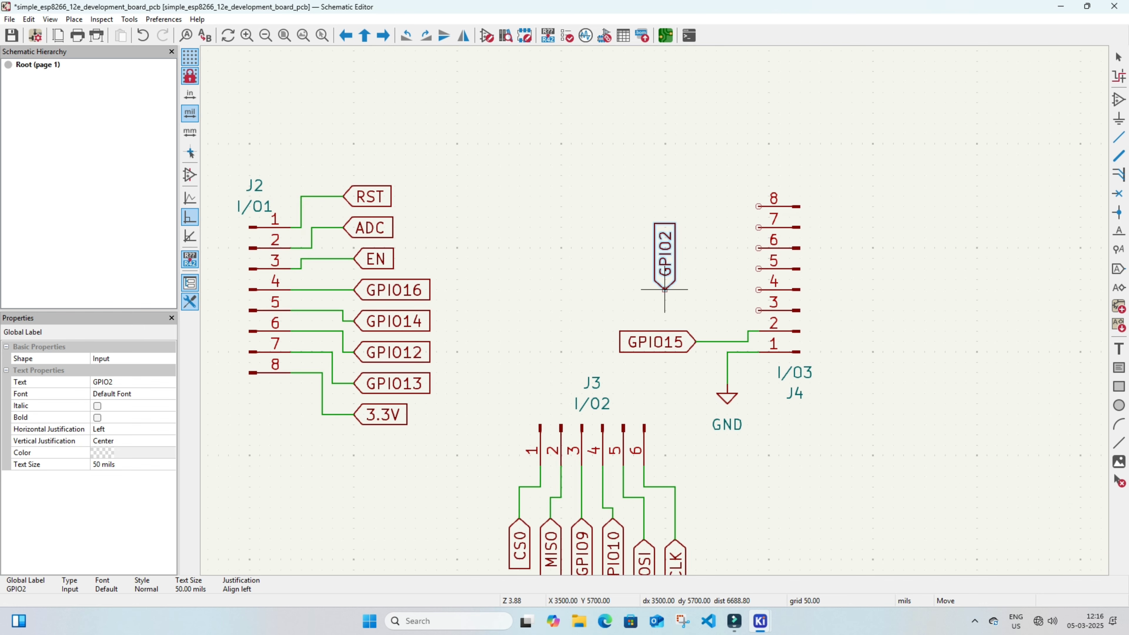
key("r")
left_click(686, 310)
key("w")
left_click(758, 310)
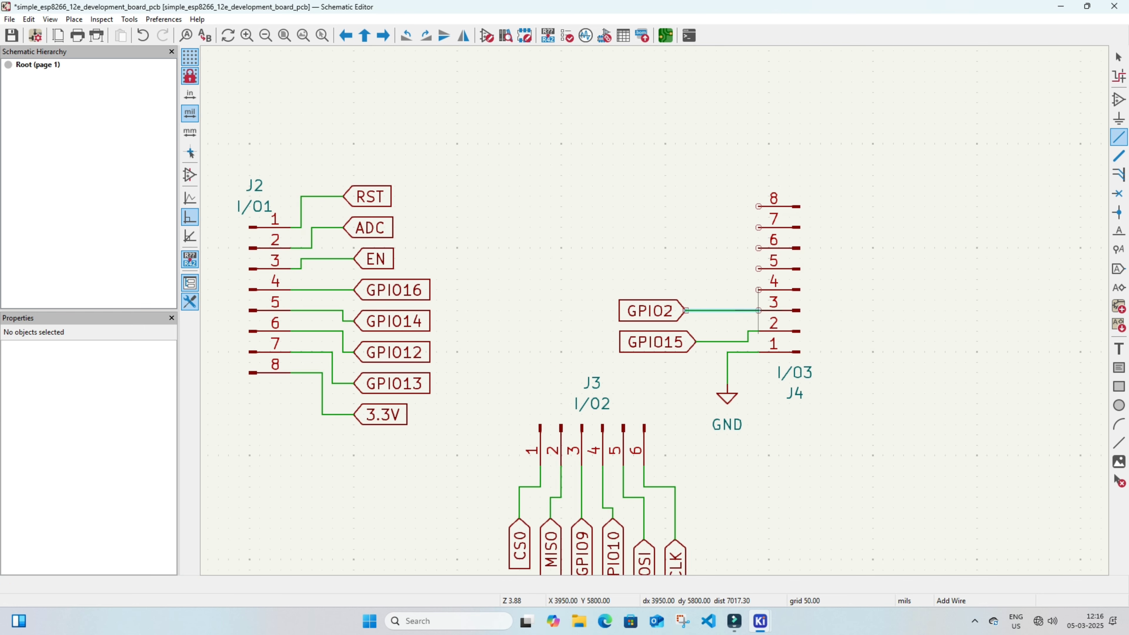
key("Escape")
- Duplicate the GPIO0 label, mirror it, place it above the connector's GPIO2 label and wire it to pin 4 of I/O3
scroll(675, 247, "down", 4)
middle_click_drag(645, 236, 626, 344)
left_click(697, 97)
key("ctrl+d")
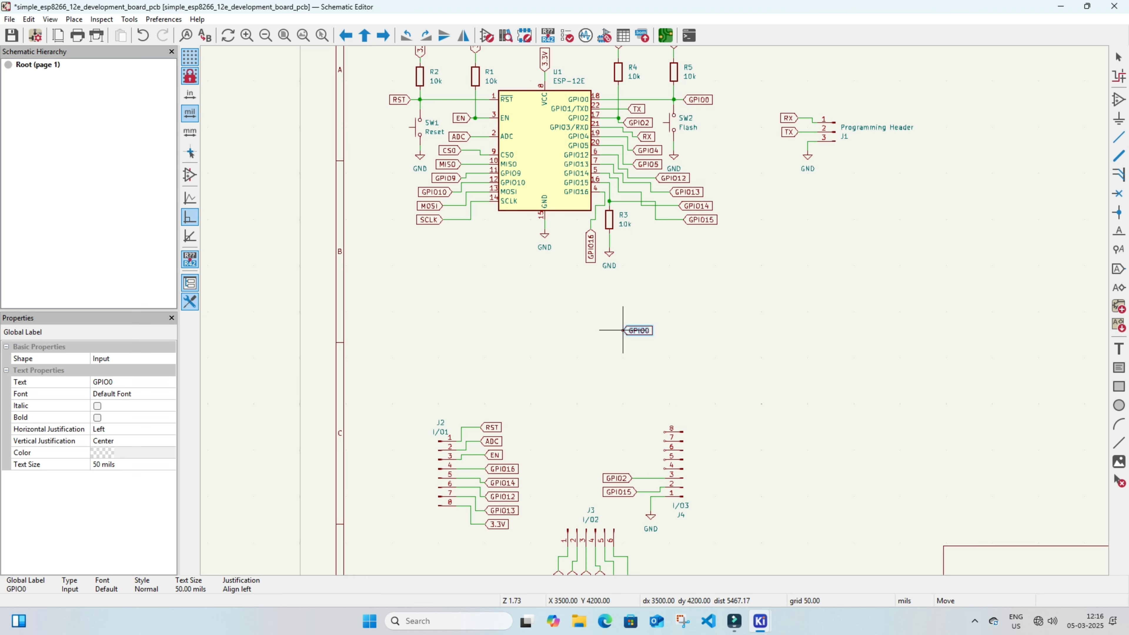
middle_click_drag(609, 474, 654, 318)
scroll(655, 318, "up", 1)
key("x")
left_click(689, 304)
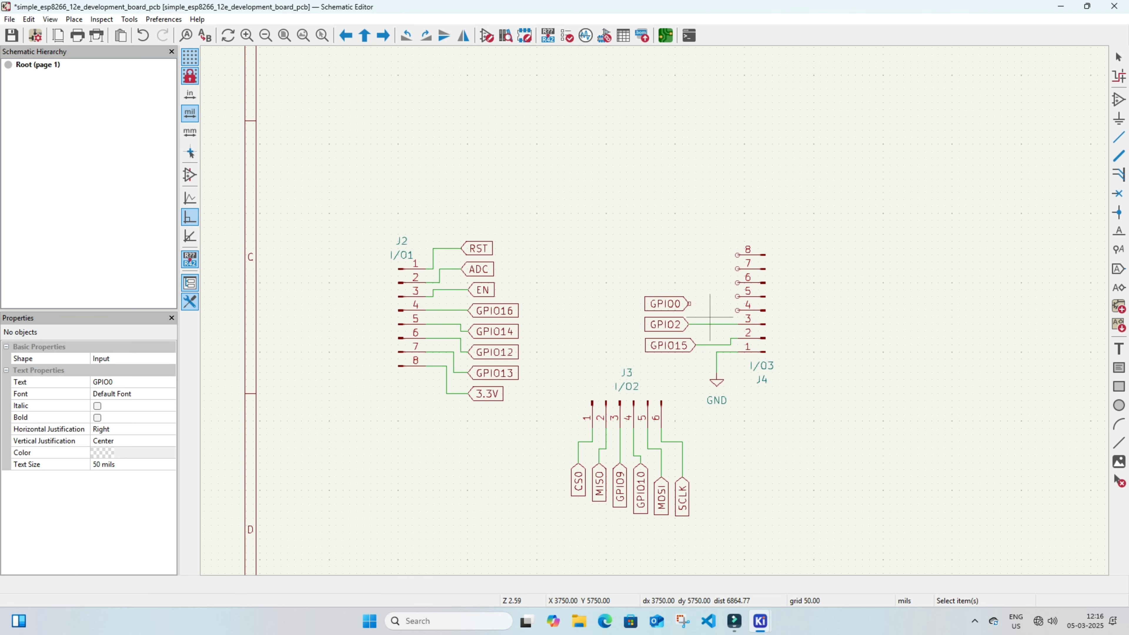
scroll(732, 310, "up", 5)
key("w")
left_click(748, 309)
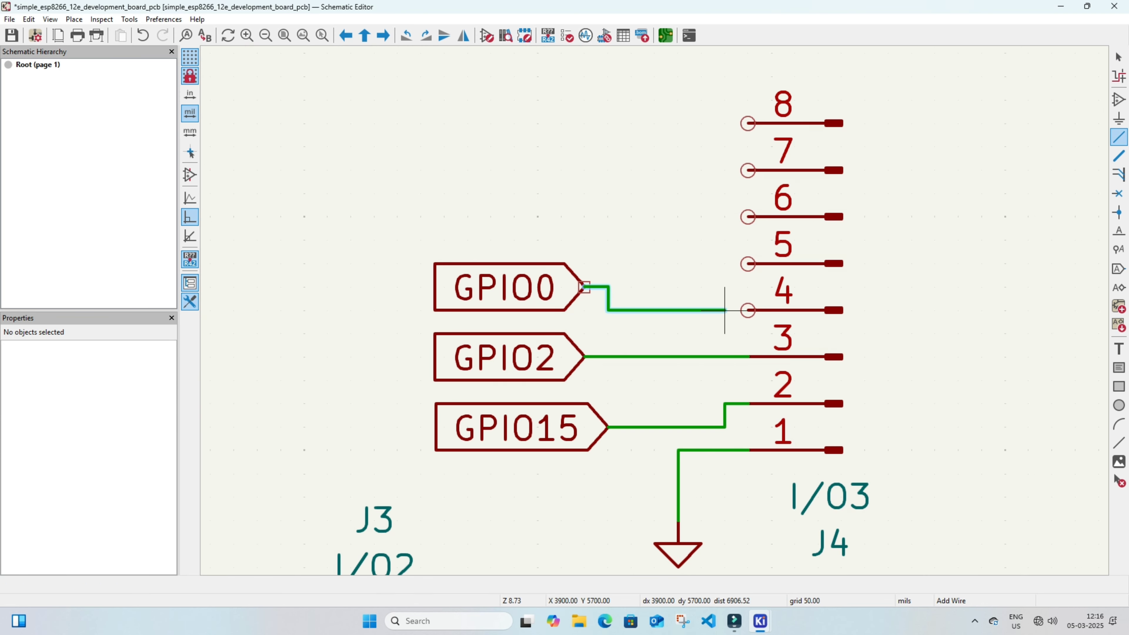
key("Escape")
- Duplicate the GPIO4 label, mirror it and place it above the GPIO0 label beside I/O3
scroll(655, 308, "down", 5)
scroll(627, 337, "down", 2)
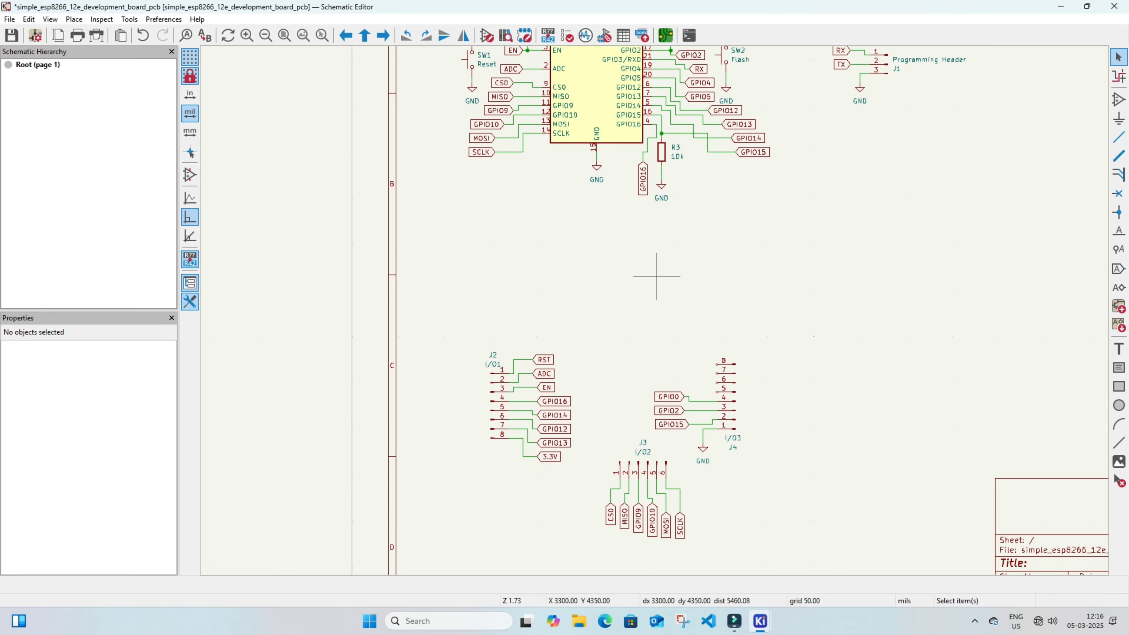
scroll(706, 185, "up", 1)
left_click(692, 118)
key("ctrl+d")
scroll(671, 427, "up", 2)
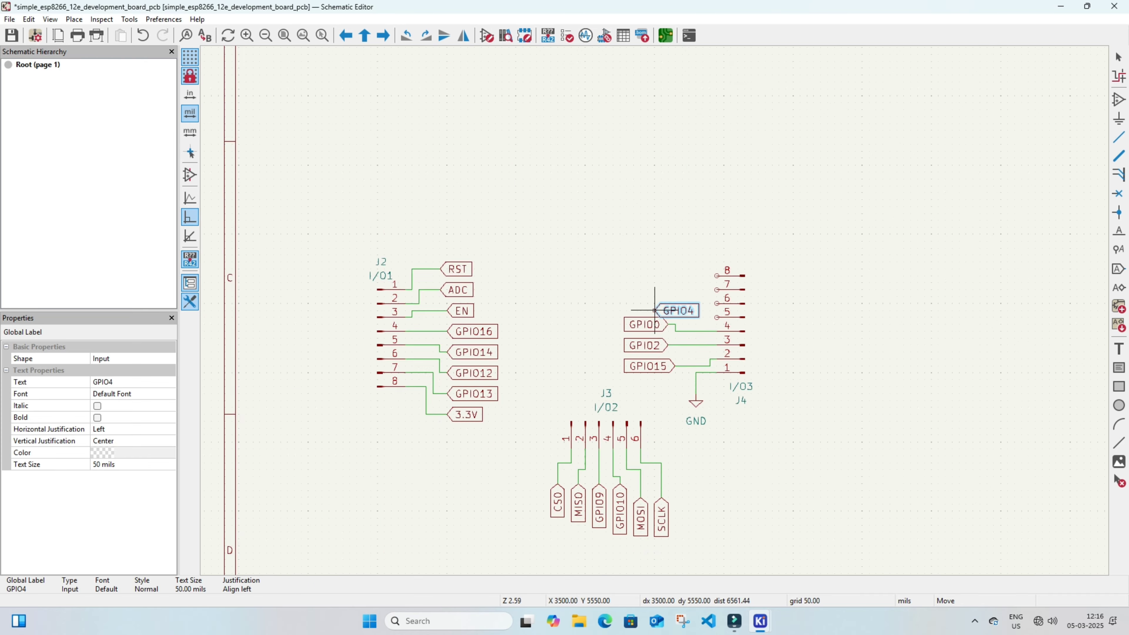
key("x")
left_click(675, 300)
key("w")
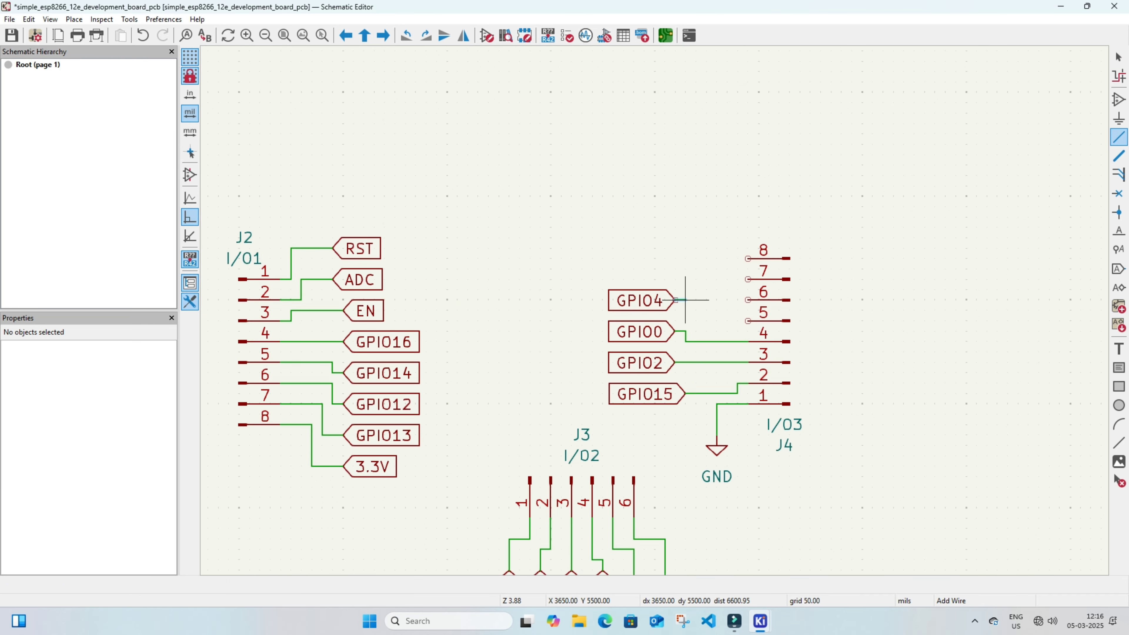
left_click(686, 332)
key("Escape")
key("ctrl+z")
- Wire the GPIO4 label to pin 5 of I/O3
key("w")
left_click(748, 321)
- Duplicate the GPIO5 label from the ESP-12E, rotate it to face I/O3 and place it above the connector's GPIO4 label
scroll(626, 355, "down", 2)
middle_click_drag(658, 241, 659, 330)
scroll(659, 330, "down", 1)
left_click(662, 203)
scroll(665, 207, "up", 2)
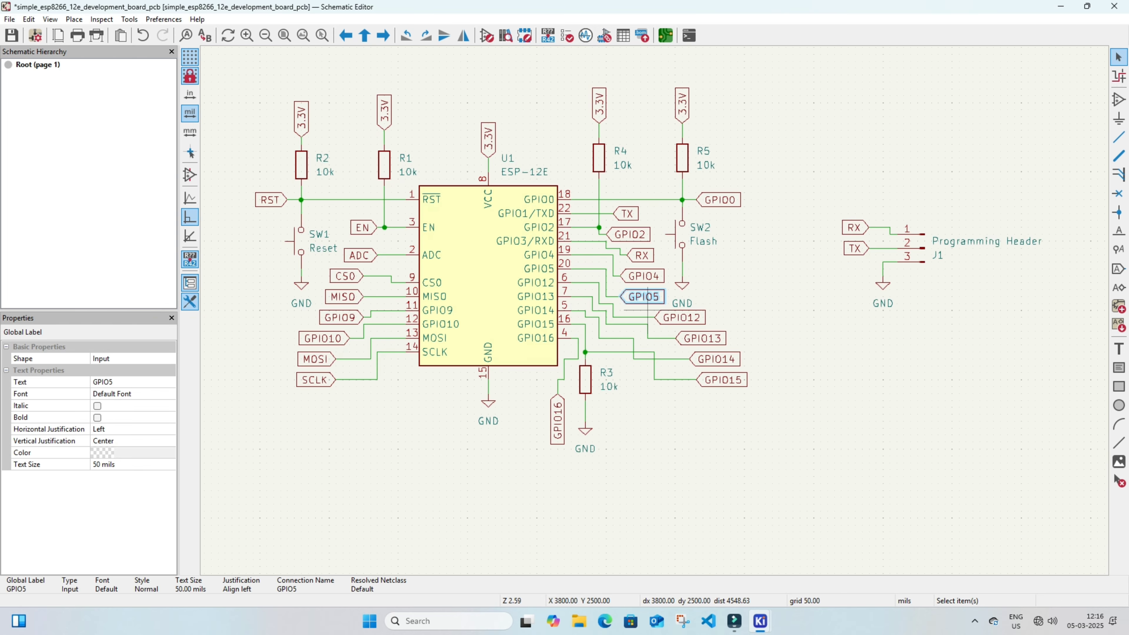
key("ctrl+d")
scroll(640, 486, "down", 2)
scroll(638, 428, "up", 3)
key("r")
key("r")
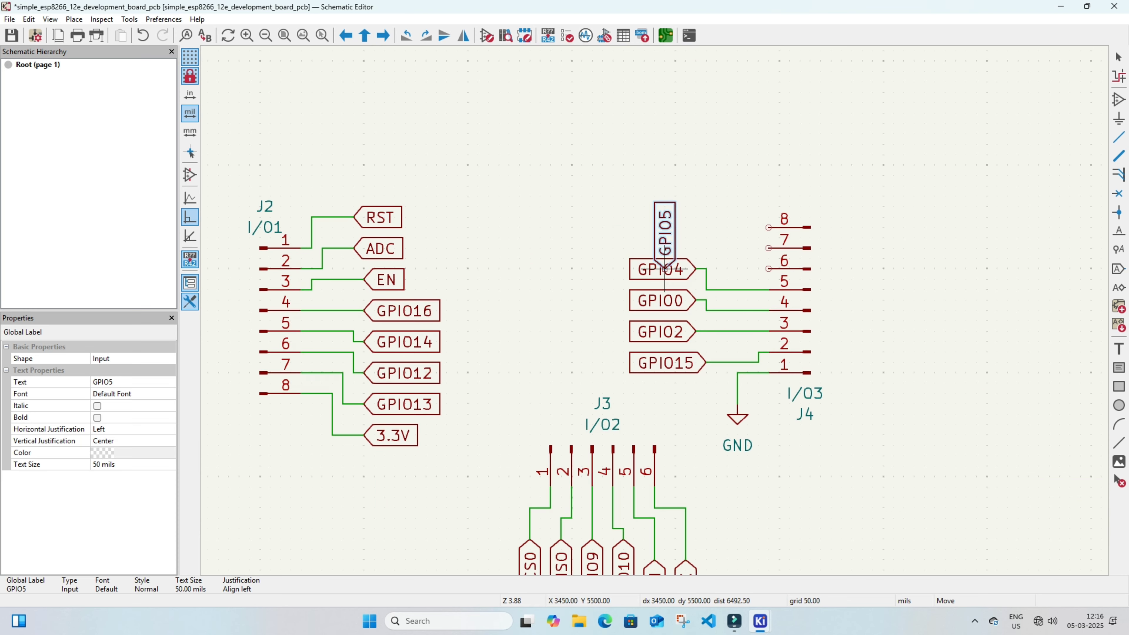
left_click(696, 238)
- Wire the GPIO5 label to pin 6 of I/O3
key("w")
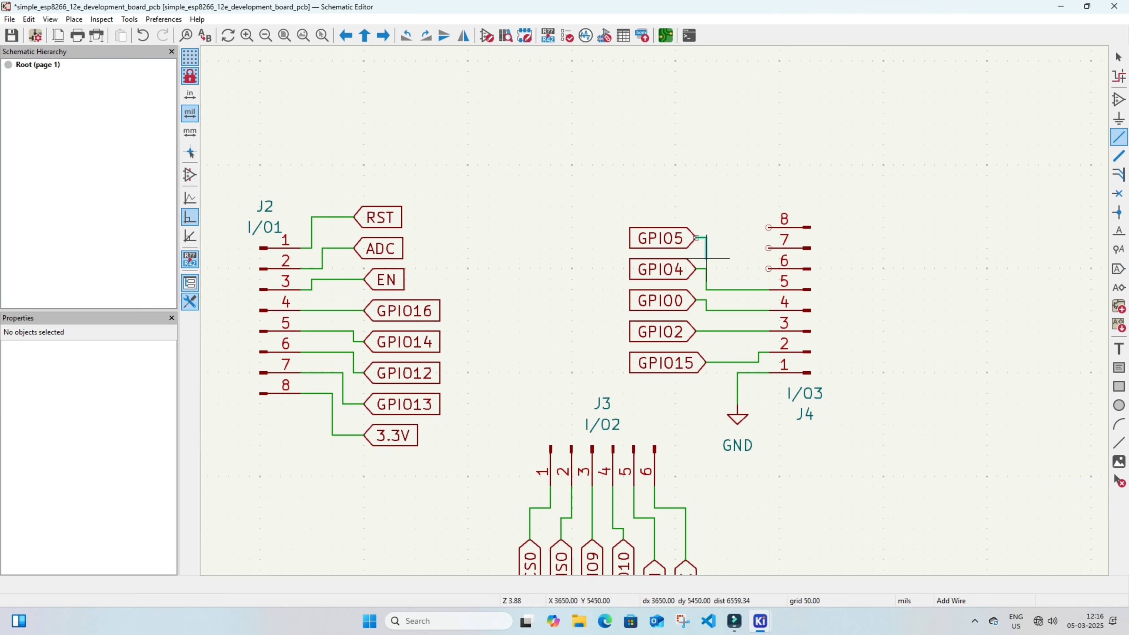
key("Escape")
key("Escape")
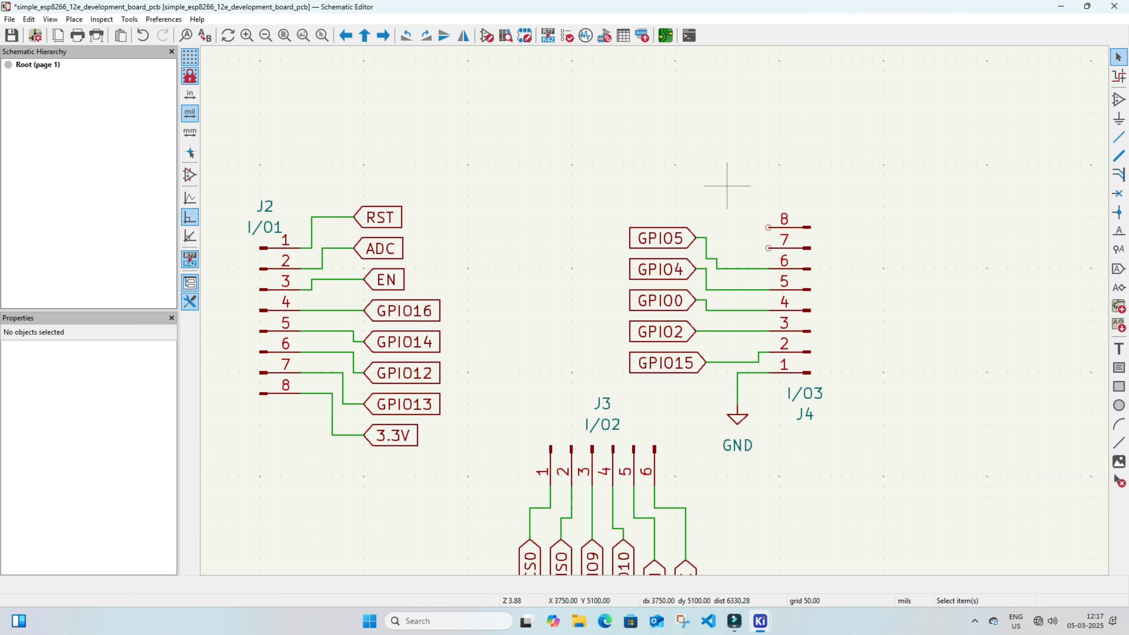
- Duplicate the RX label, turn it to face I/O3, place it above the connector's GPIO5 label and wire it to pin 7
scroll(731, 181, "down", 2)
scroll(661, 380, "up", 3, "shift")
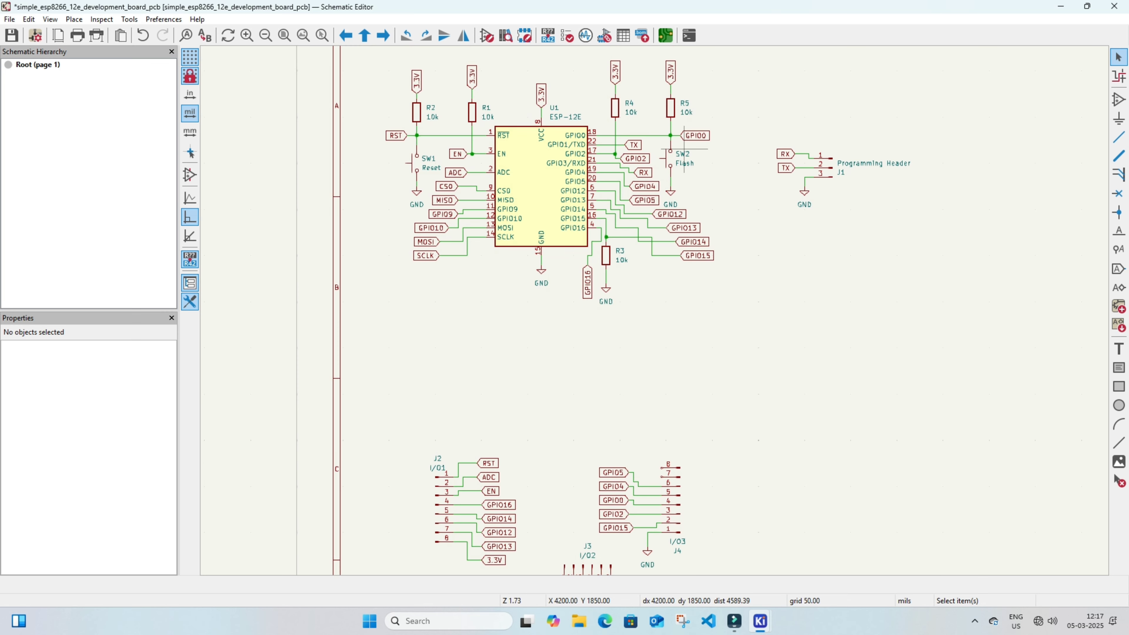
left_click(643, 173)
key("m")
scroll(644, 232, "up", 2)
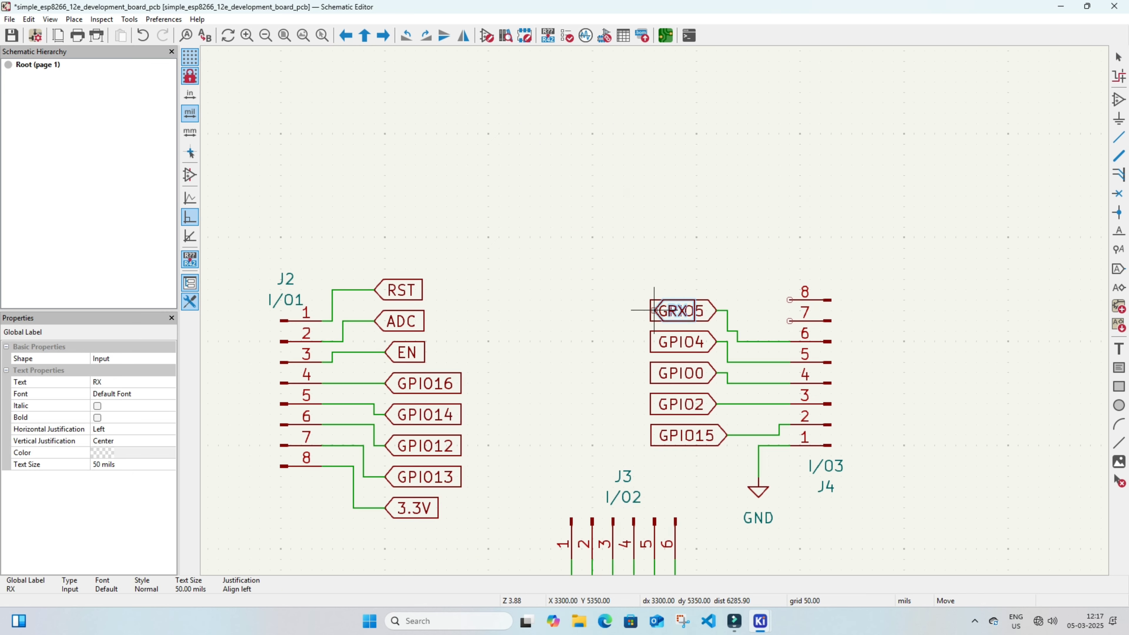
left_click(696, 280)
key("w")
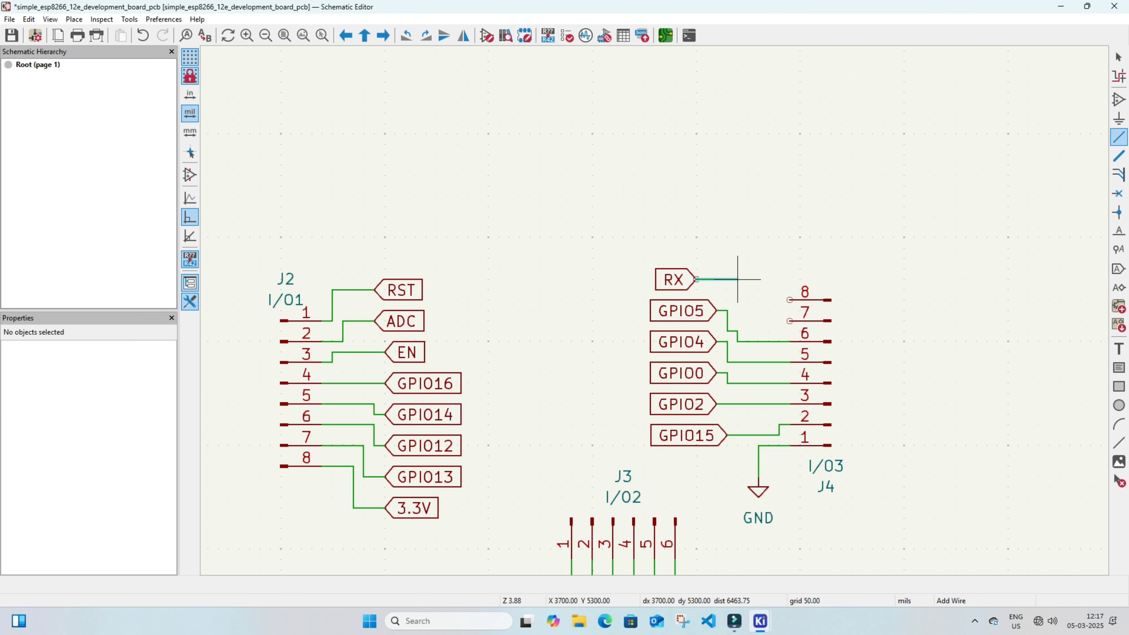
left_click(790, 321)
- Duplicate the TX label from the ESP-12E, flip it to face I/O3 and place it above the connector's RX label
scroll(782, 200, "down", 2)
scroll(661, 262, "up", 2, "shift")
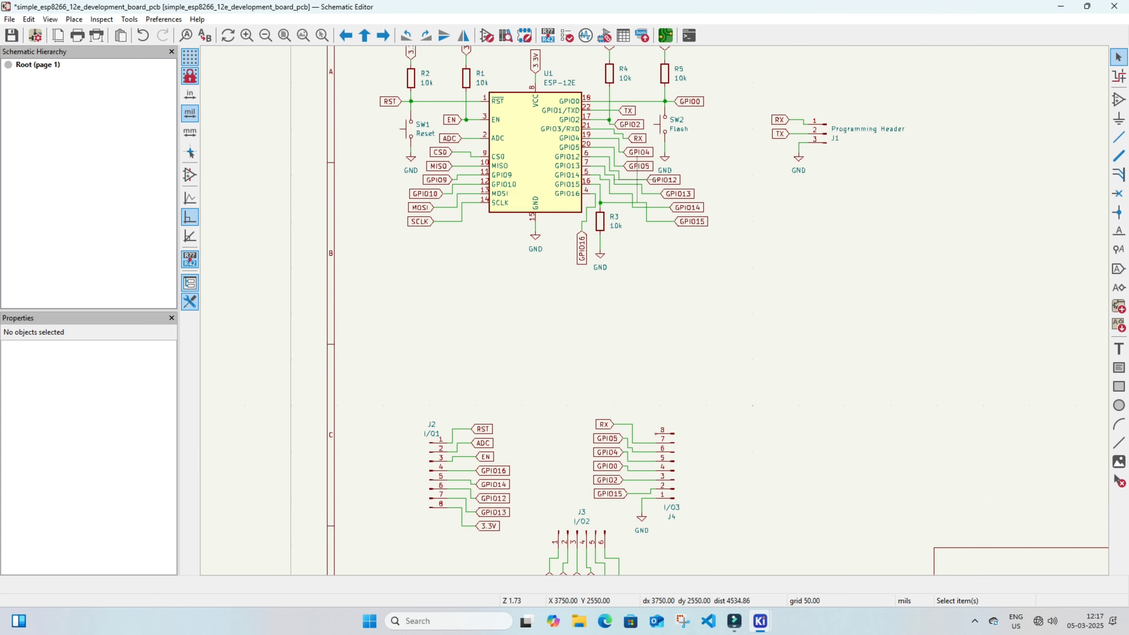
left_click(632, 110)
key("ctrl+d")
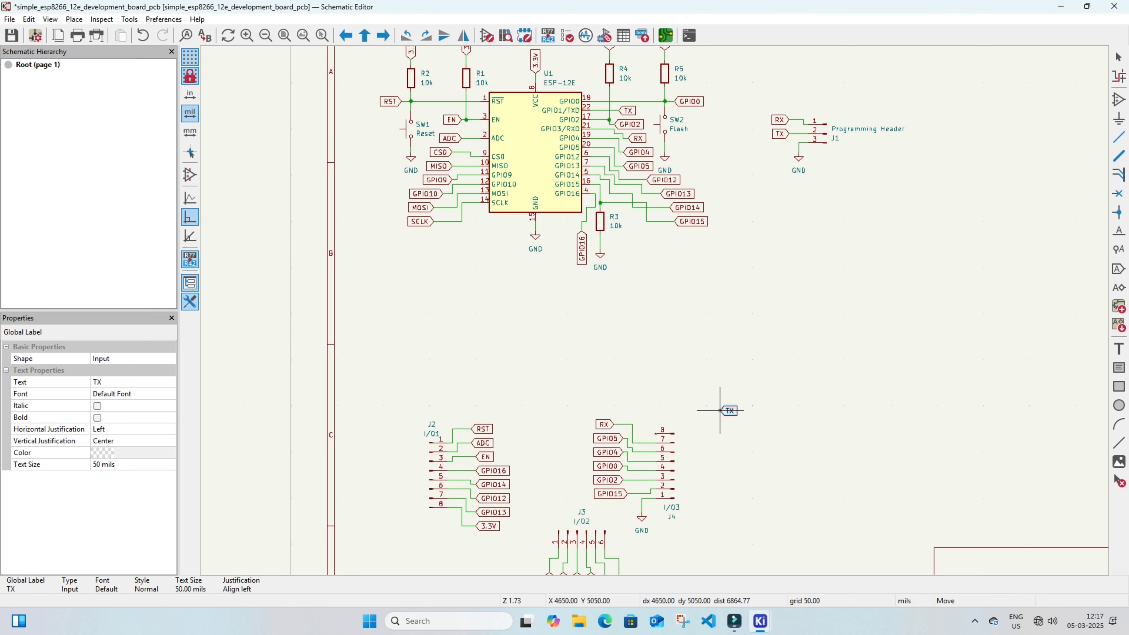
key("y")
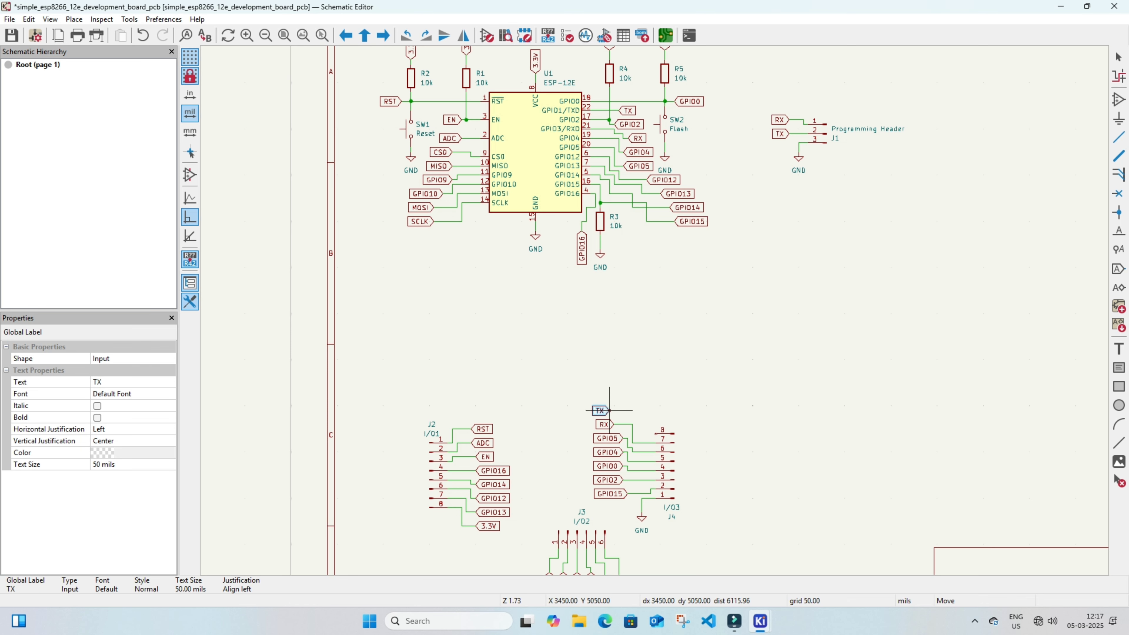
left_click(614, 410)
key("Escape")
- Wire the TX label to pin 8 of I/O3 and save the schematic
scroll(622, 410, "up", 5)
left_click(623, 310)
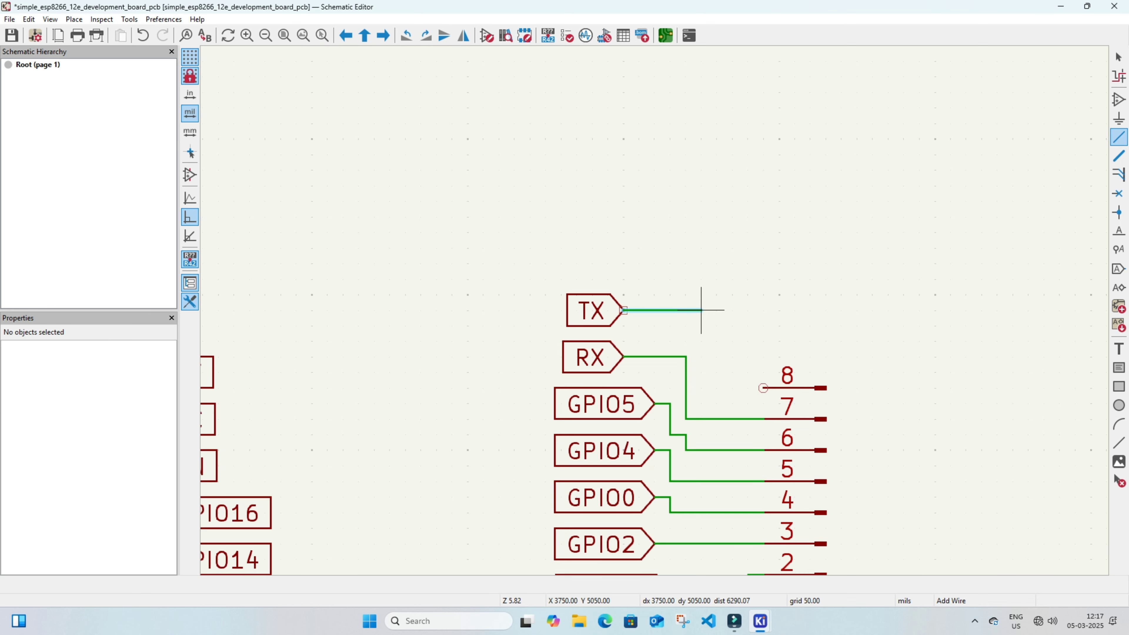
left_click(701, 387)
left_click(764, 387)
key("ctrl+s")
- Open the footprint chooser for resistor R2 and filter the library for "resistor"
scroll(778, 325, "down", 5)
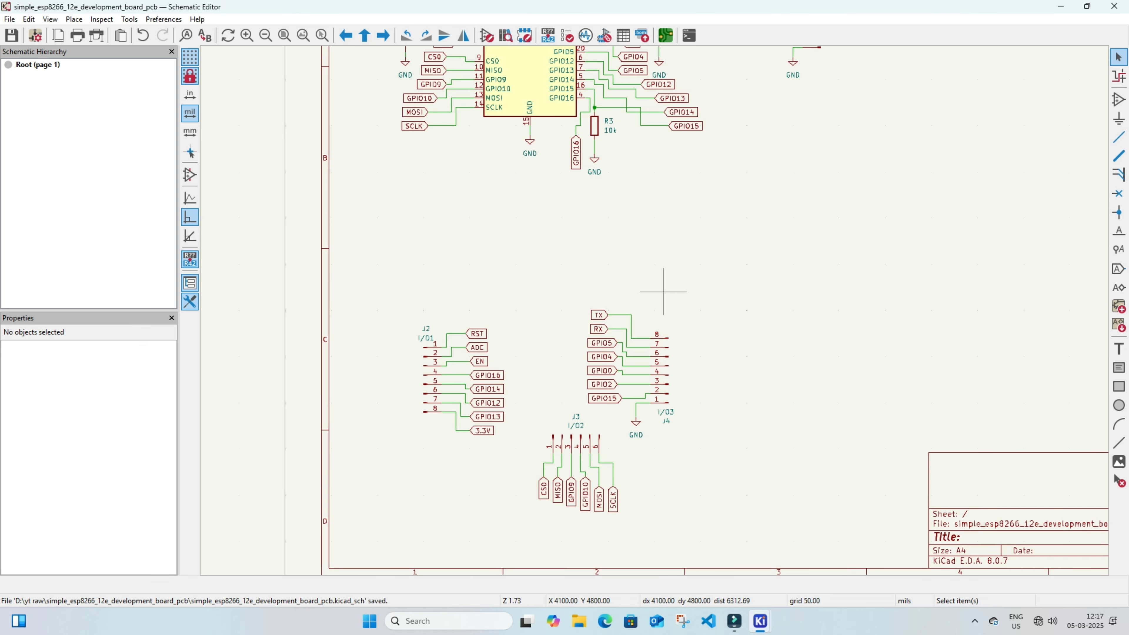
middle_click_drag(668, 227, 699, 335)
middle_click_drag(625, 308, 571, 402)
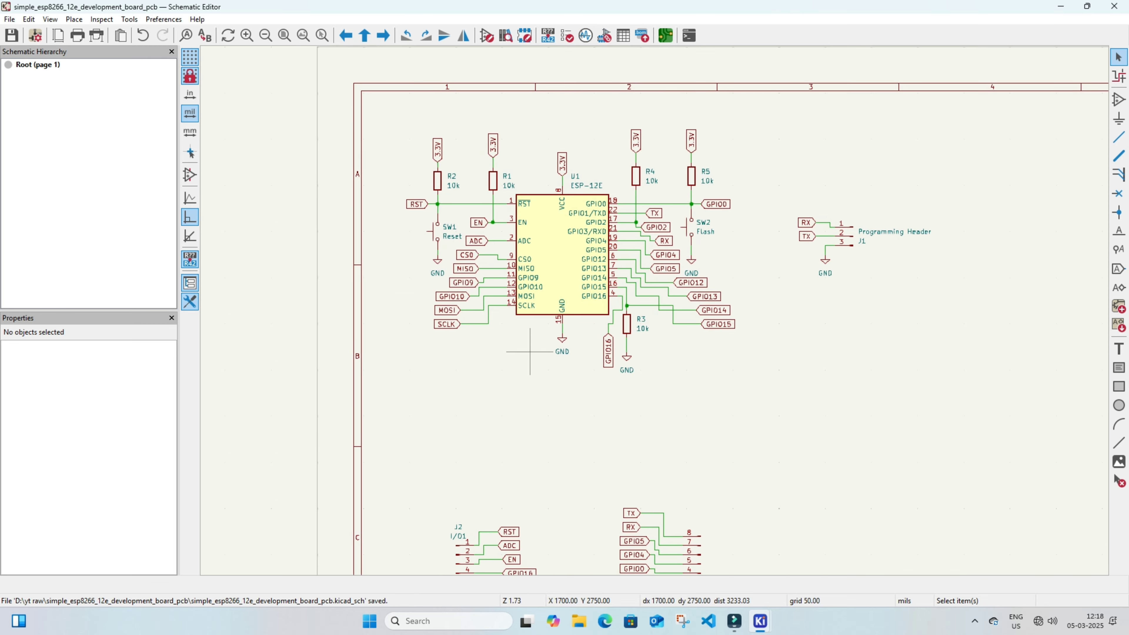
double_click(438, 181)
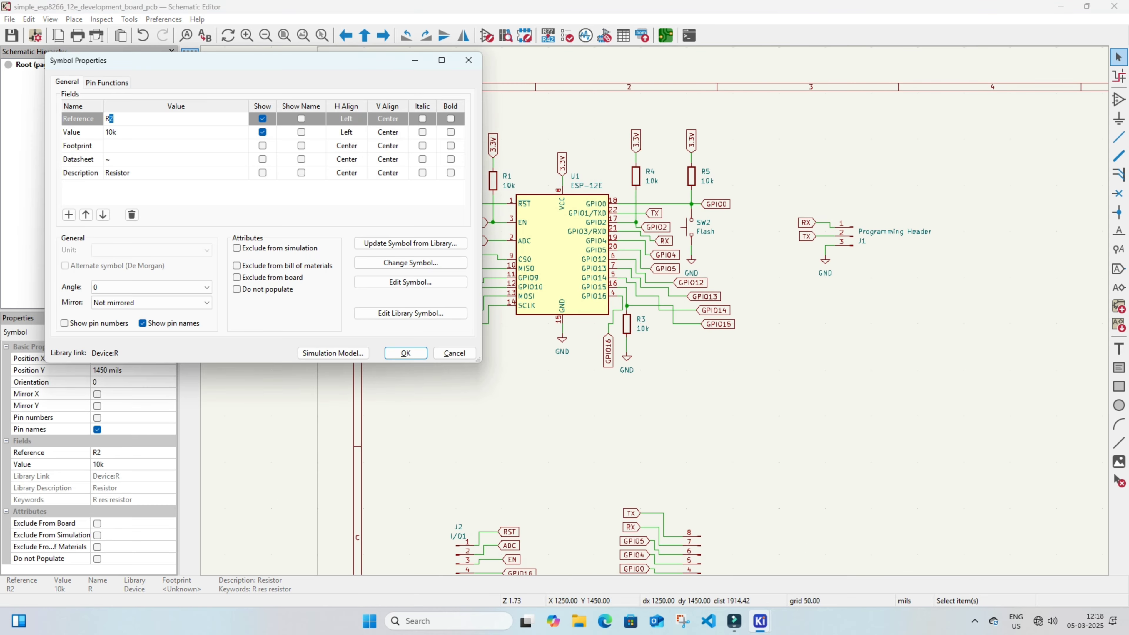
left_click(175, 145)
left_click(241, 146)
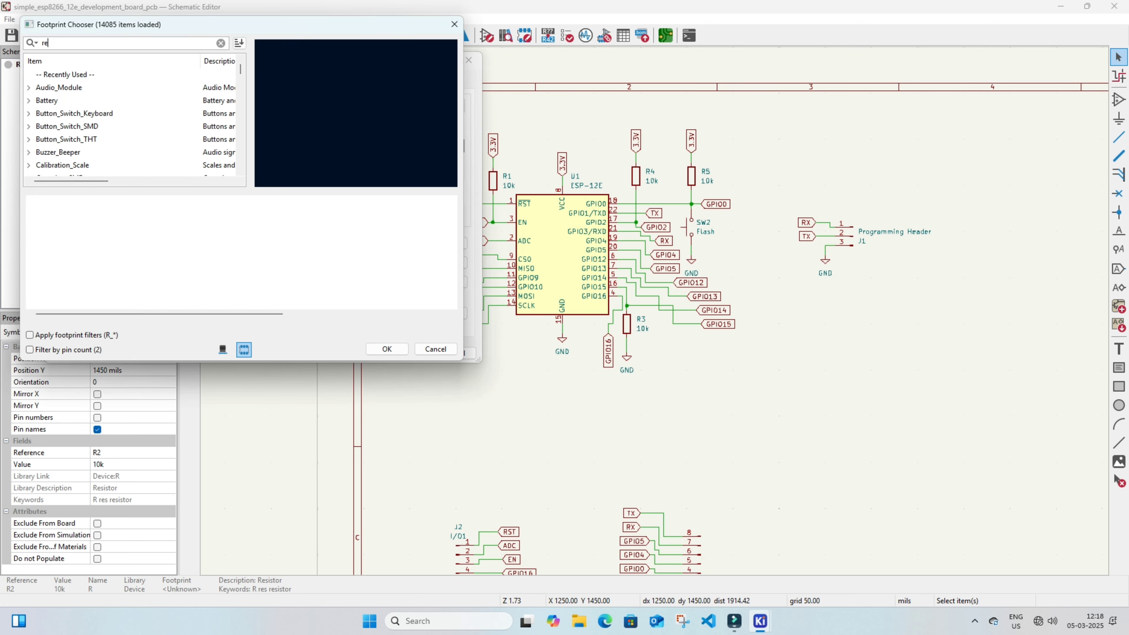
type("sistor")
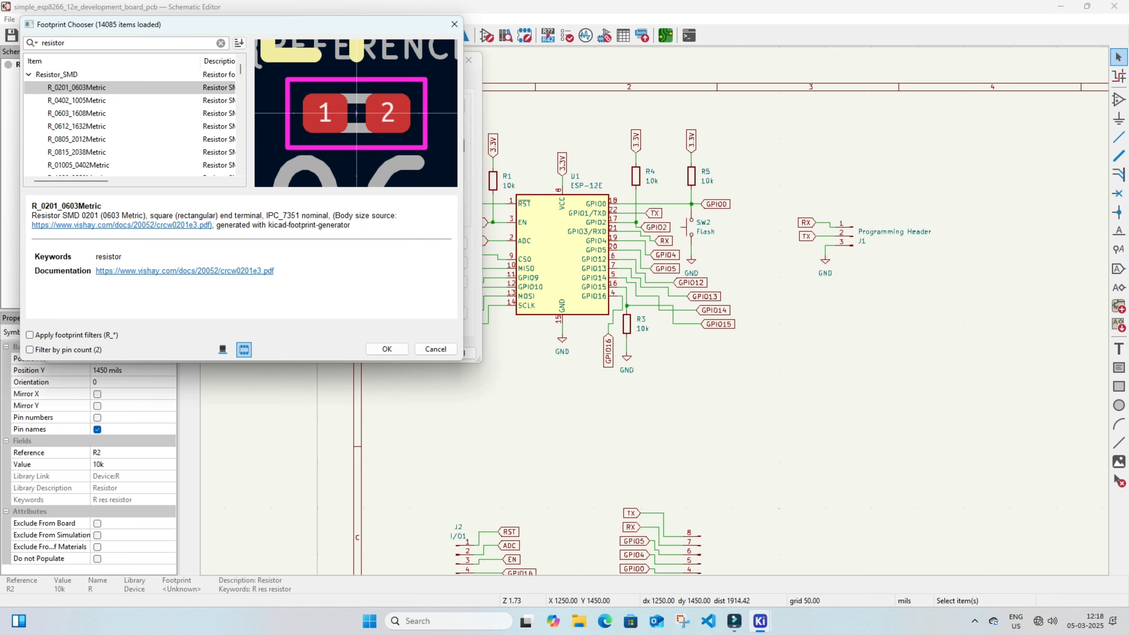
- Assign the Resistor_THT footprint R_Axial_DIN0204_L3.6mm_D1.6mm_P7.62mm_Horizontal to resistor R2
left_click(57, 75)
left_click(29, 74)
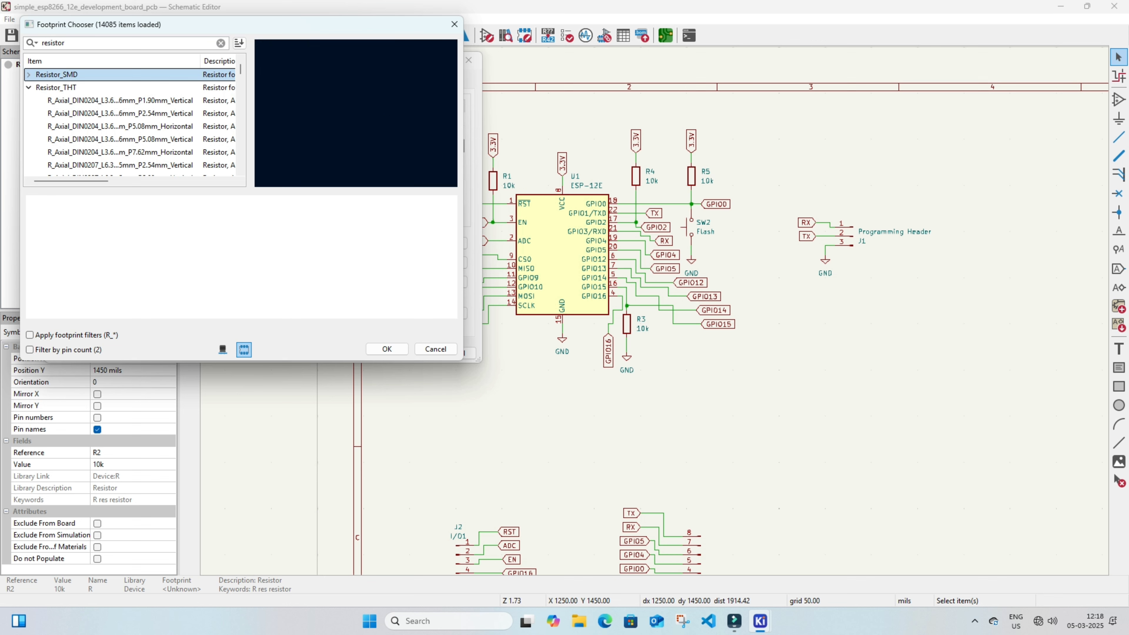
left_click(120, 127)
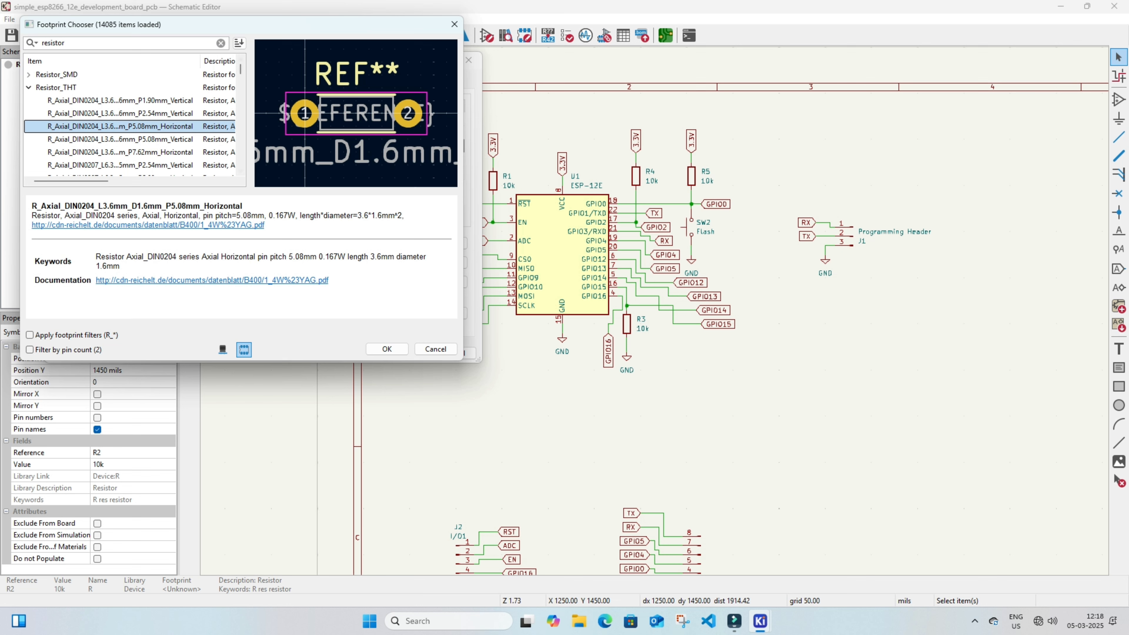
left_click(120, 152)
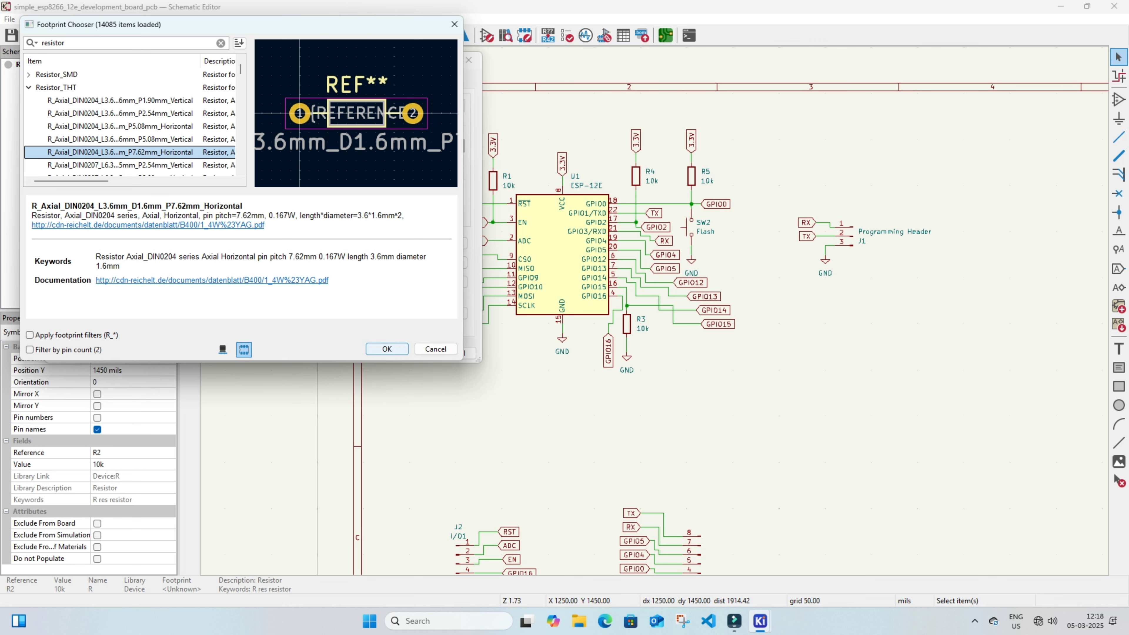
left_click(386, 349)
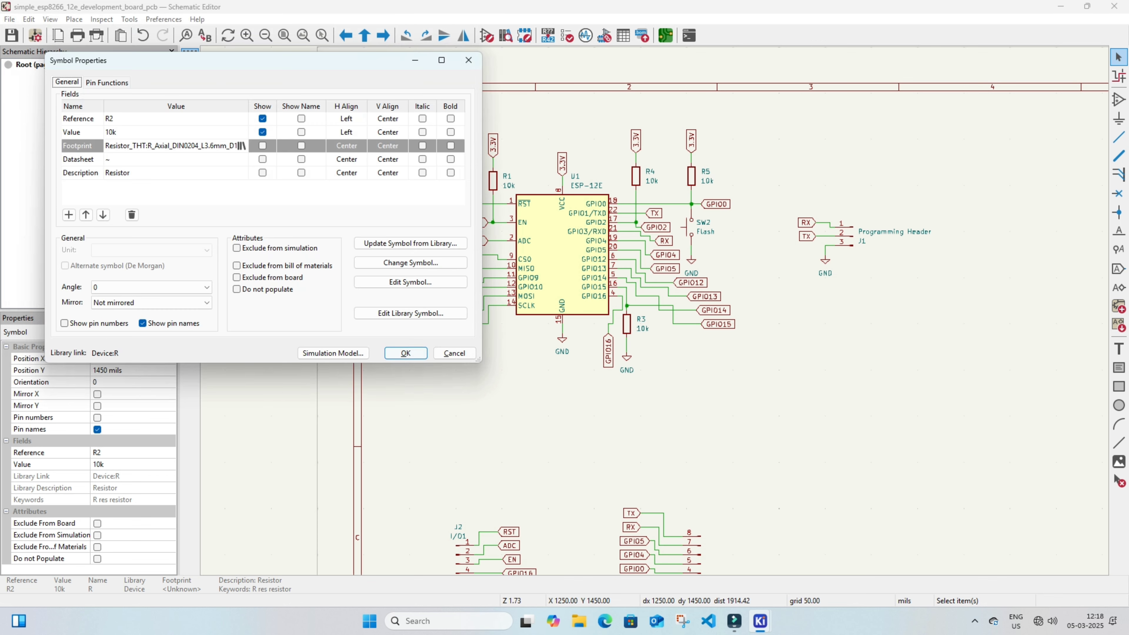
left_click(405, 353)
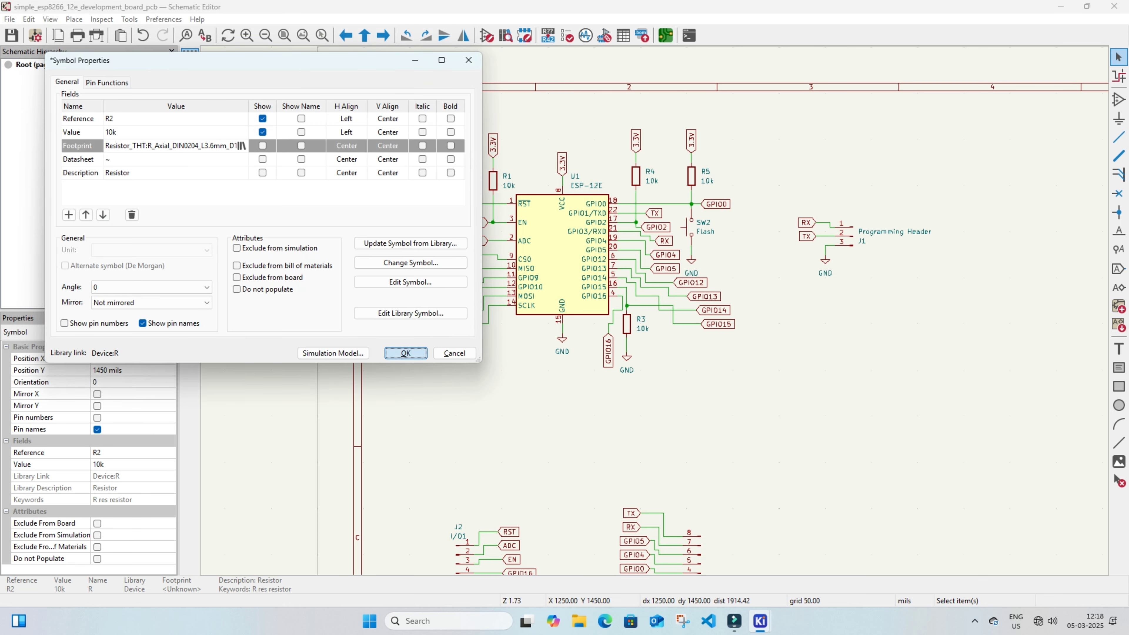
left_click(498, 451)
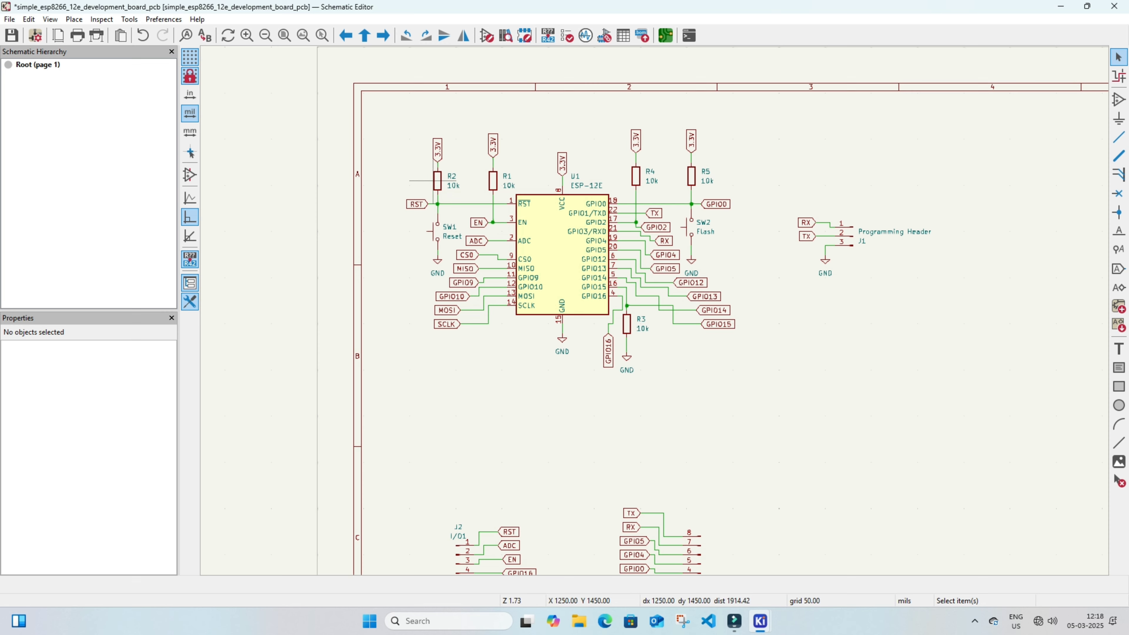
- Copy R2's footprint name and set R1's footprint to Resistor_THT:R_Axial_DIN0204_L3.6mm_D1.6mm_P7.62mm_Horizontal
key("e")
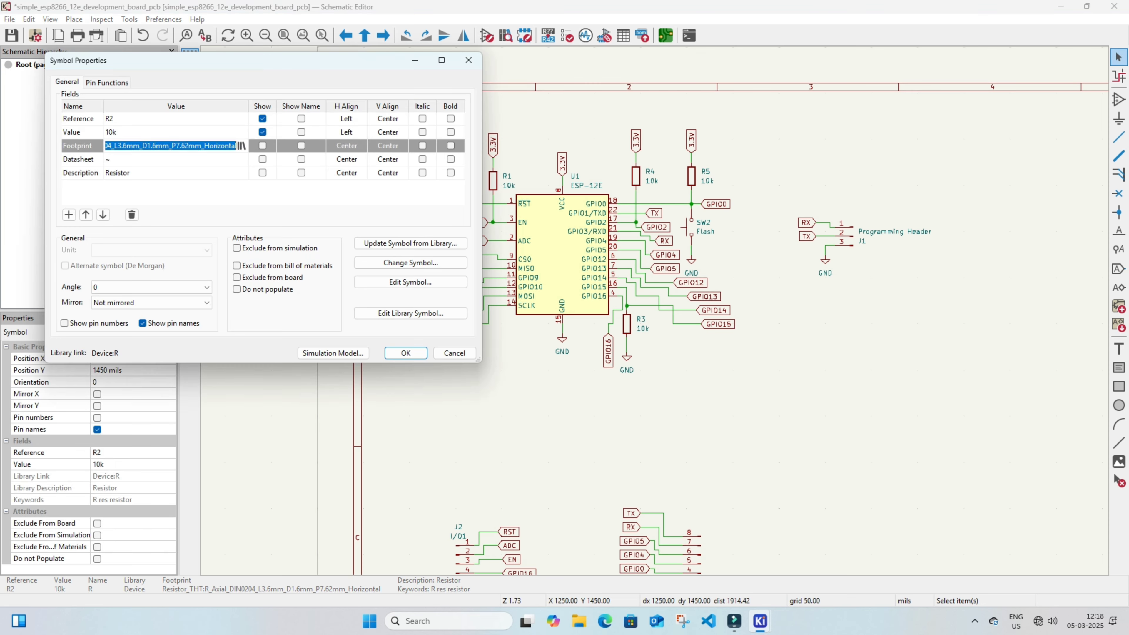
left_click(406, 352)
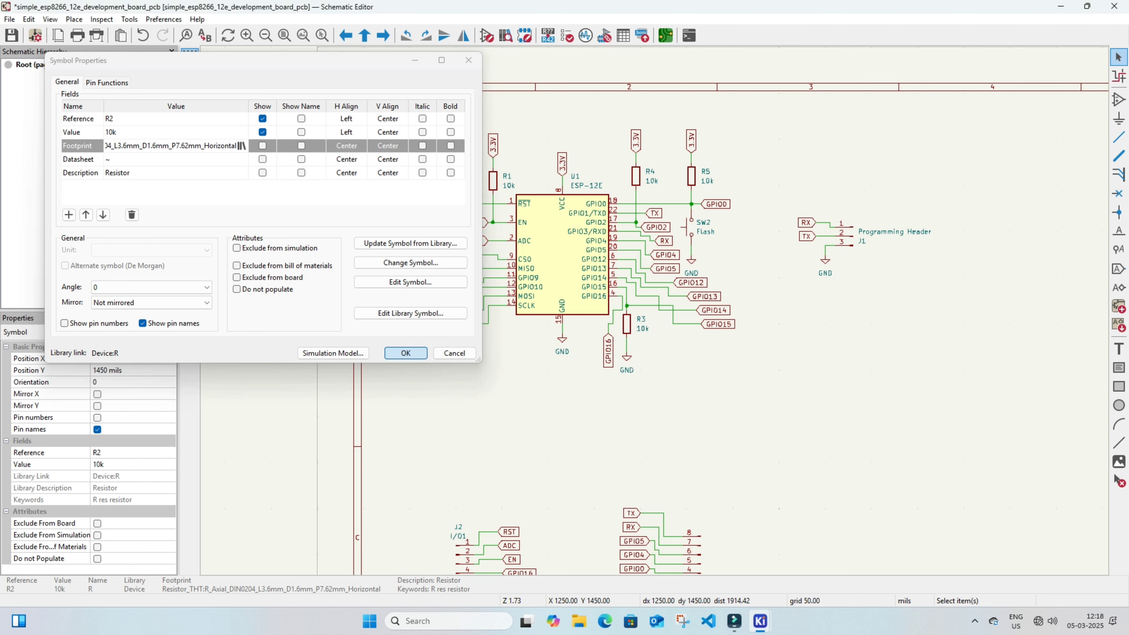
key("e")
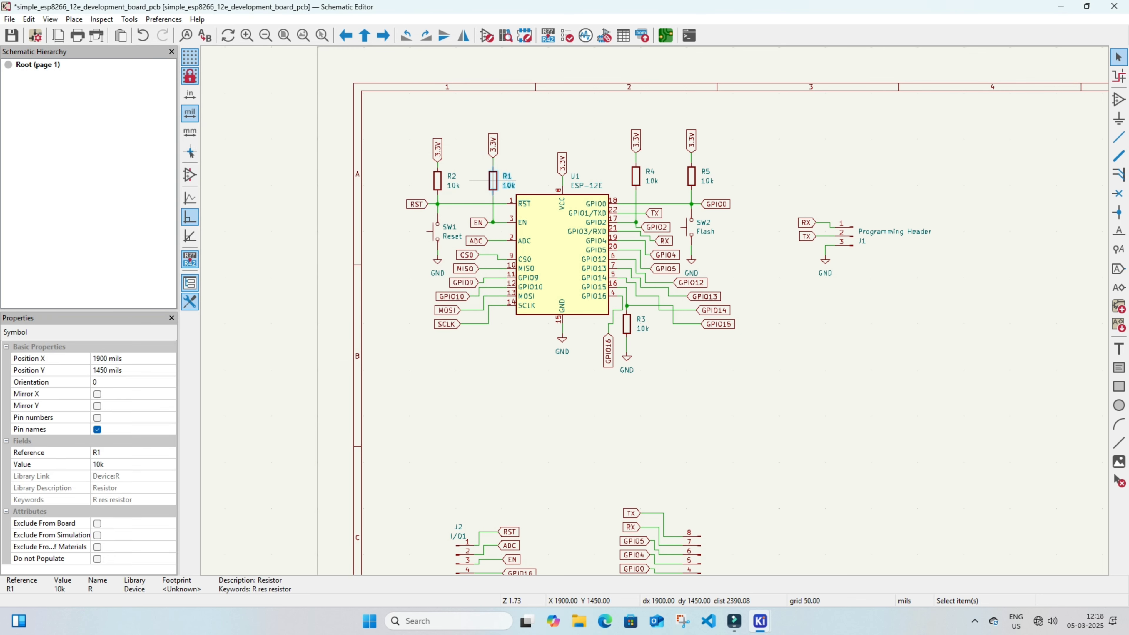
left_click(176, 146)
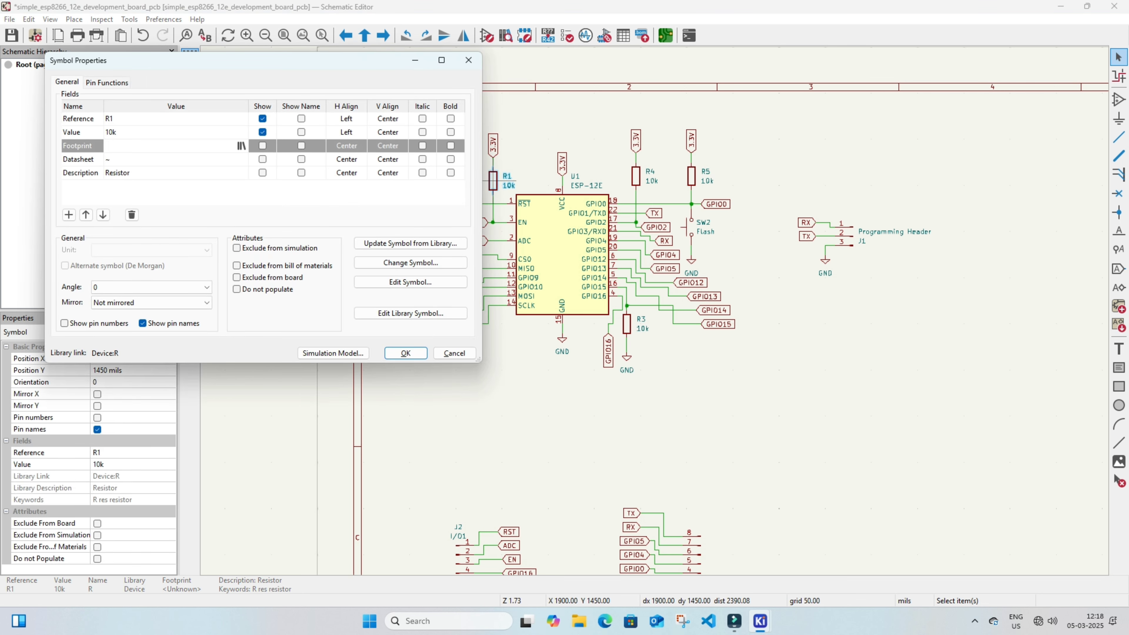
type("Resistor_THT:R_Axial_DIN0204_L3.6mm_D1.6mm_P7.62mm_Horizontal")
left_click(406, 352)
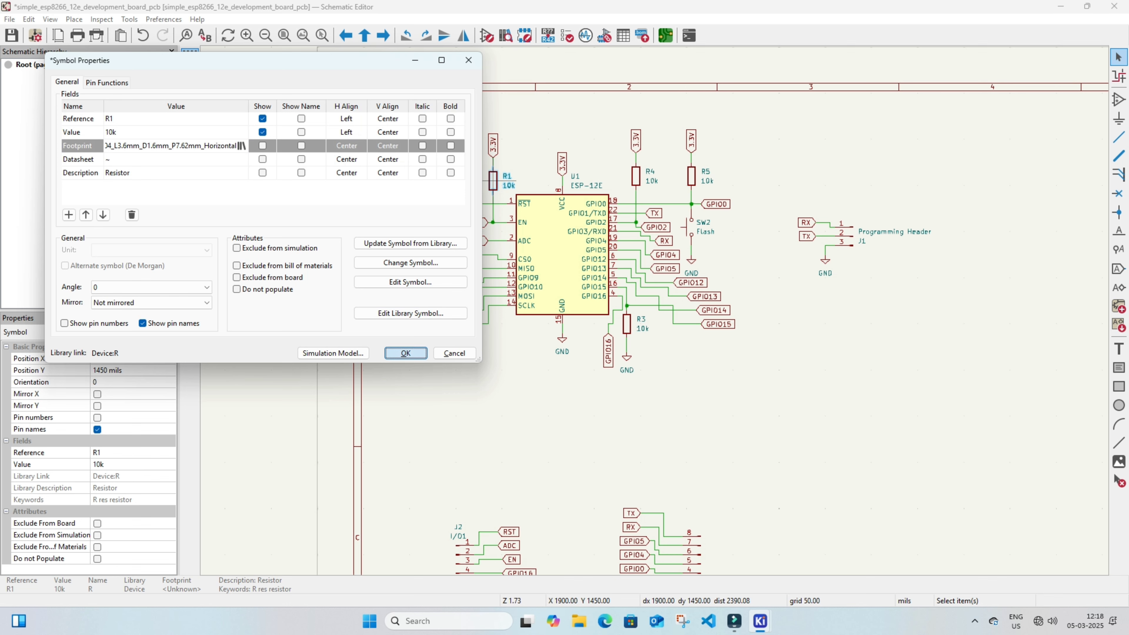
- Assign the copied R_Axial_DIN0204_L3.6mm_D1.6mm_P7.62mm_Horizontal footprint to resistors R4 and R5
double_click(640, 176)
left_click(406, 353)
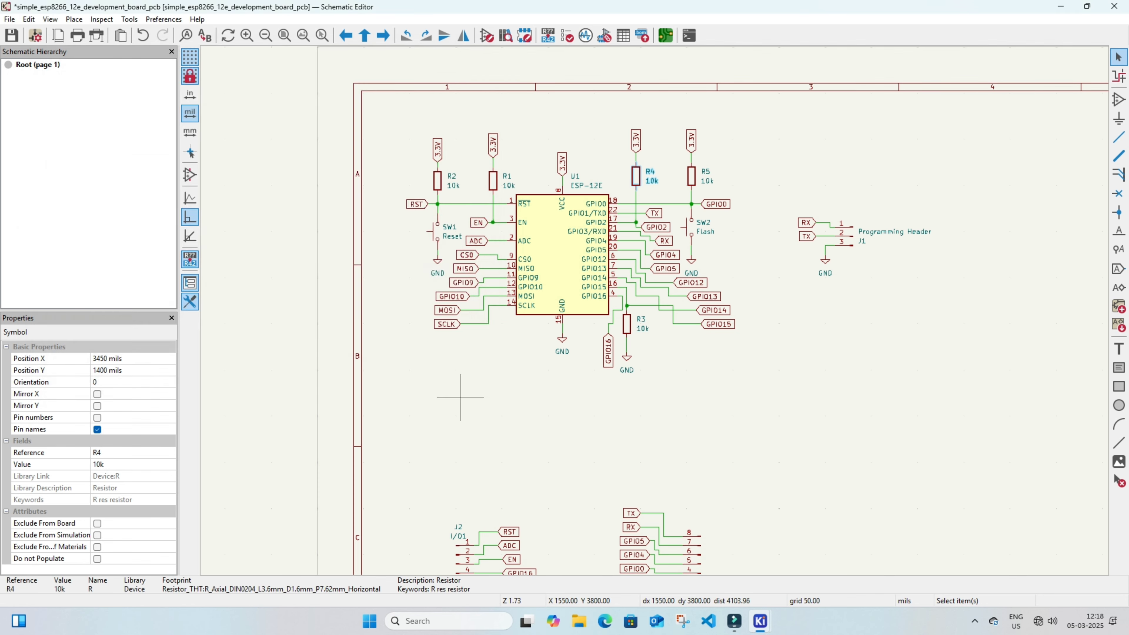
left_click(453, 391)
double_click(692, 176)
key("ctrl+v")
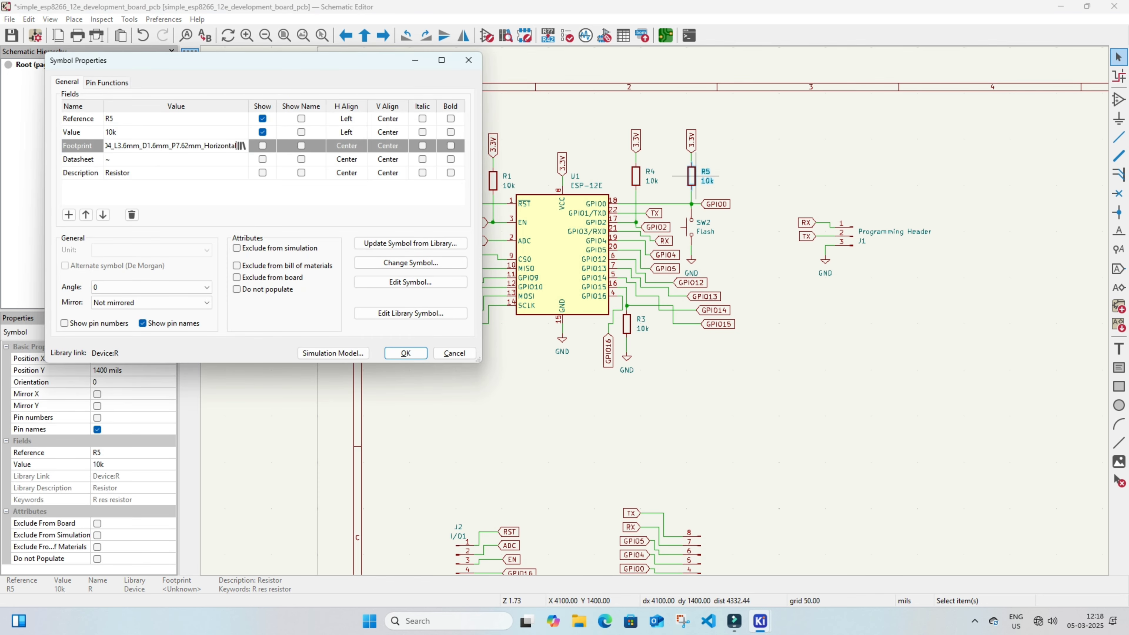
left_click(406, 352)
left_click(548, 449)
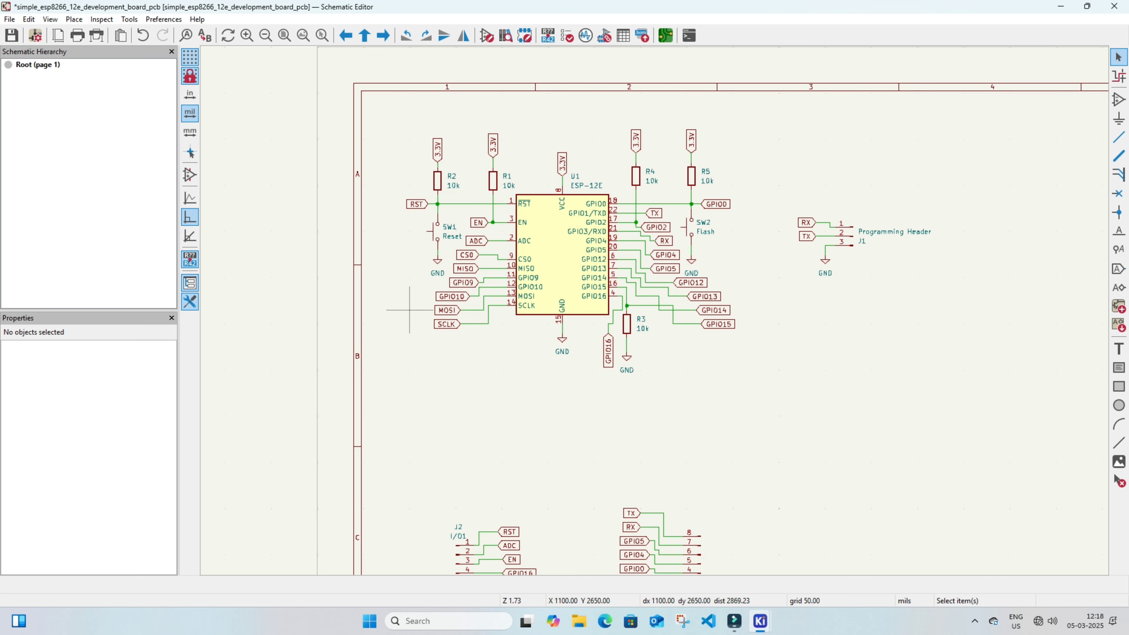
- Open the footprint chooser for Reset switch SW1 and filter the library for "push switch" and "sw_push"
left_click(432, 231)
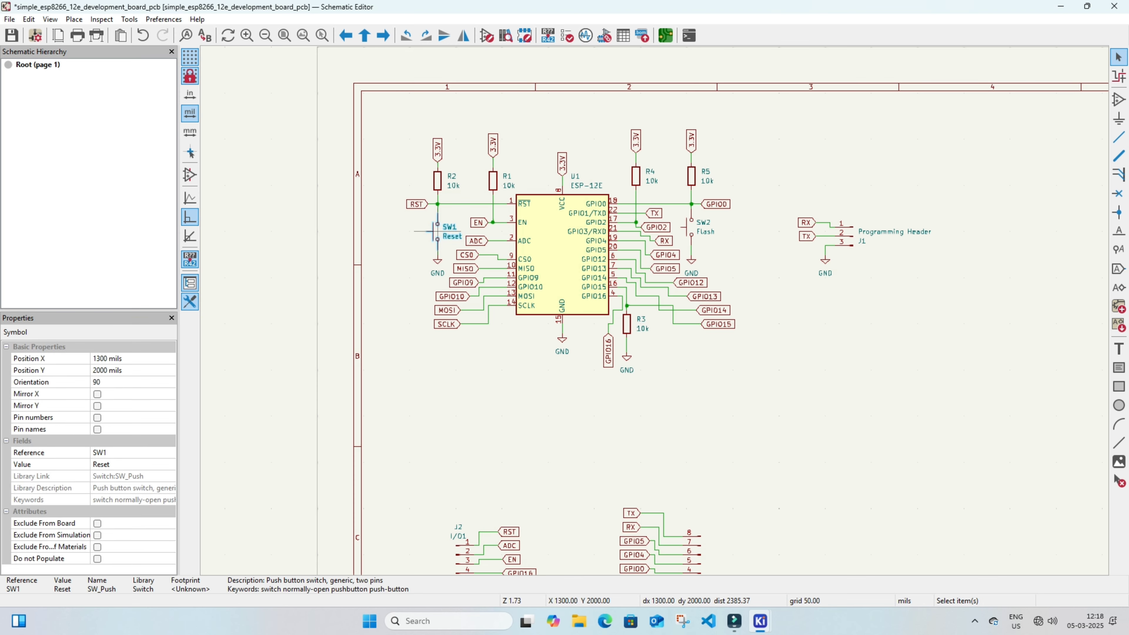
double_click(432, 231)
left_click(169, 146)
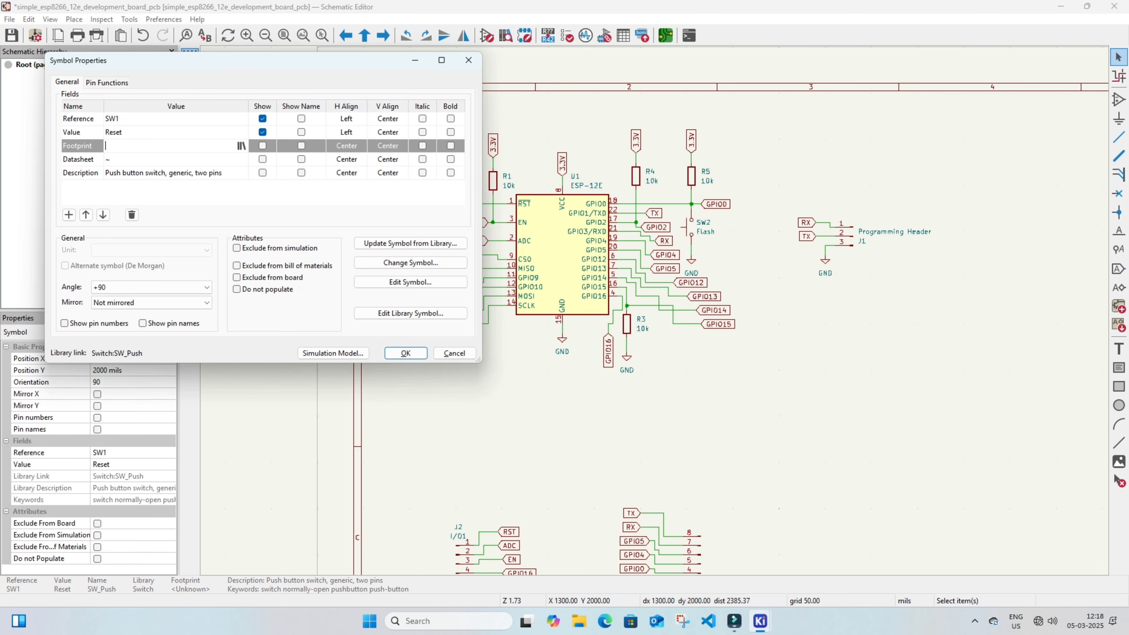
left_click(242, 145)
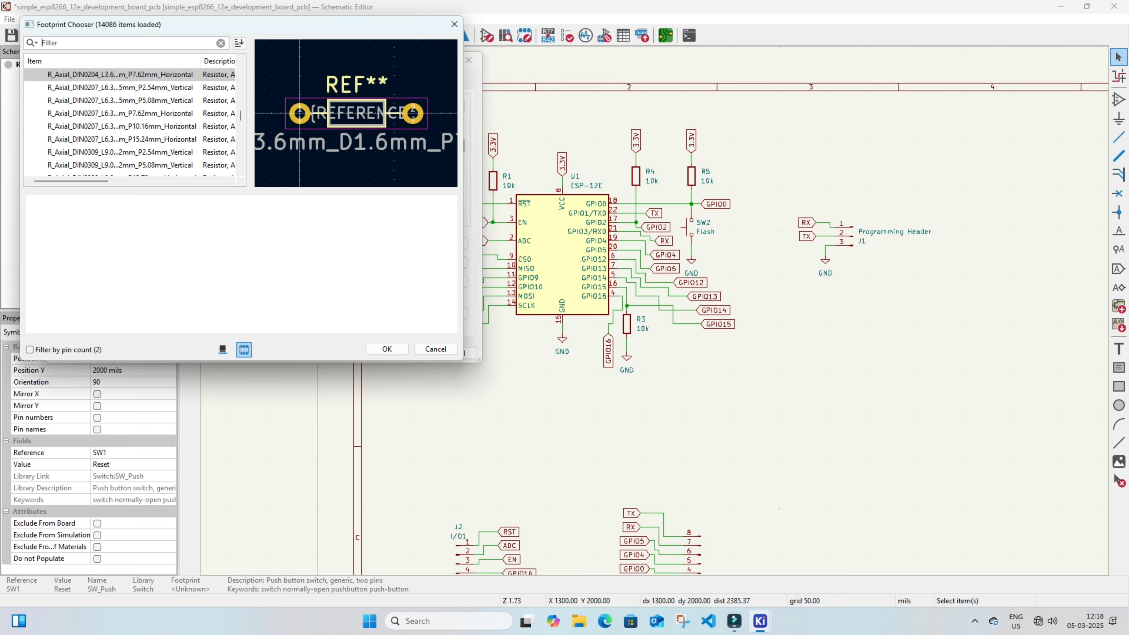
type("push swit")
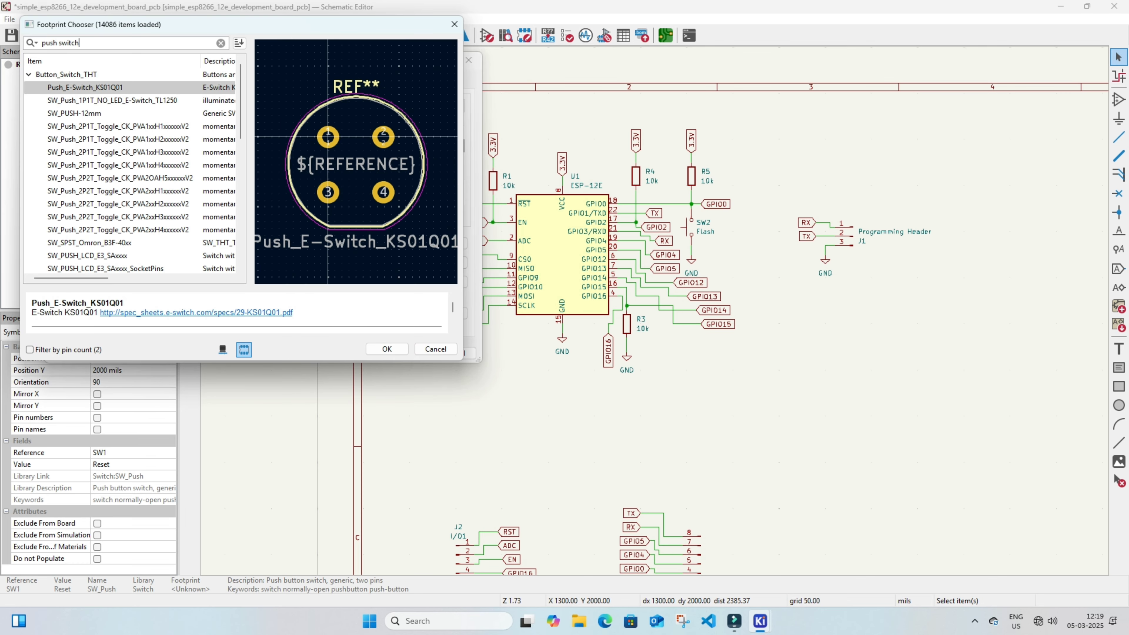
type("ch")
key("Down")
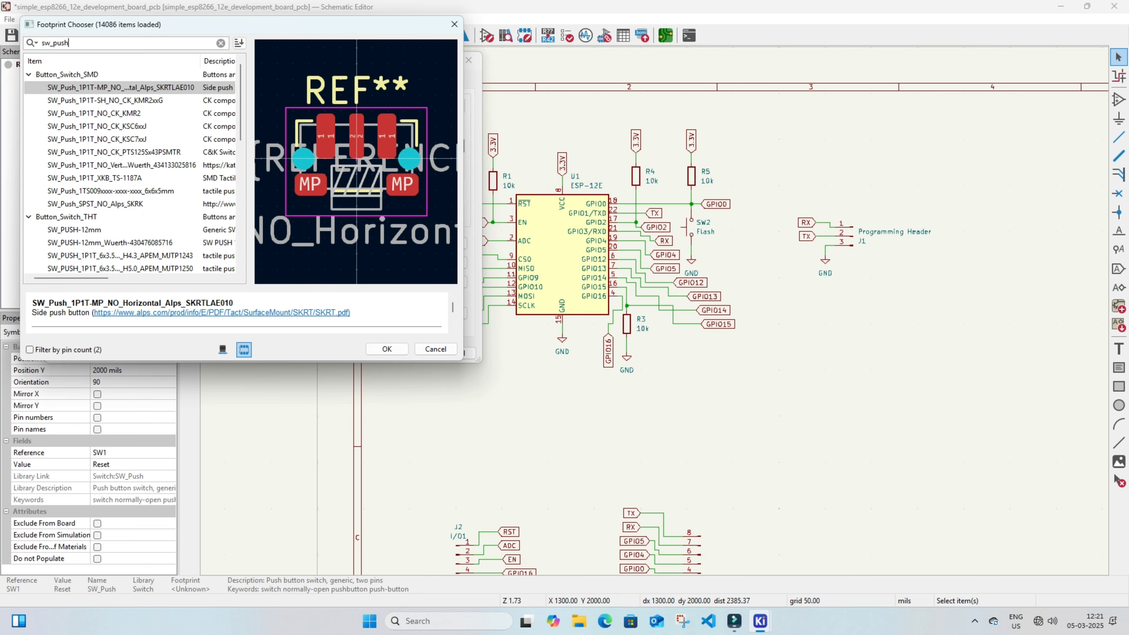
- Assign the through-hole footprint Button_Switch_THT:SW_PUSH_6mm to switch SW1
left_click(74, 230)
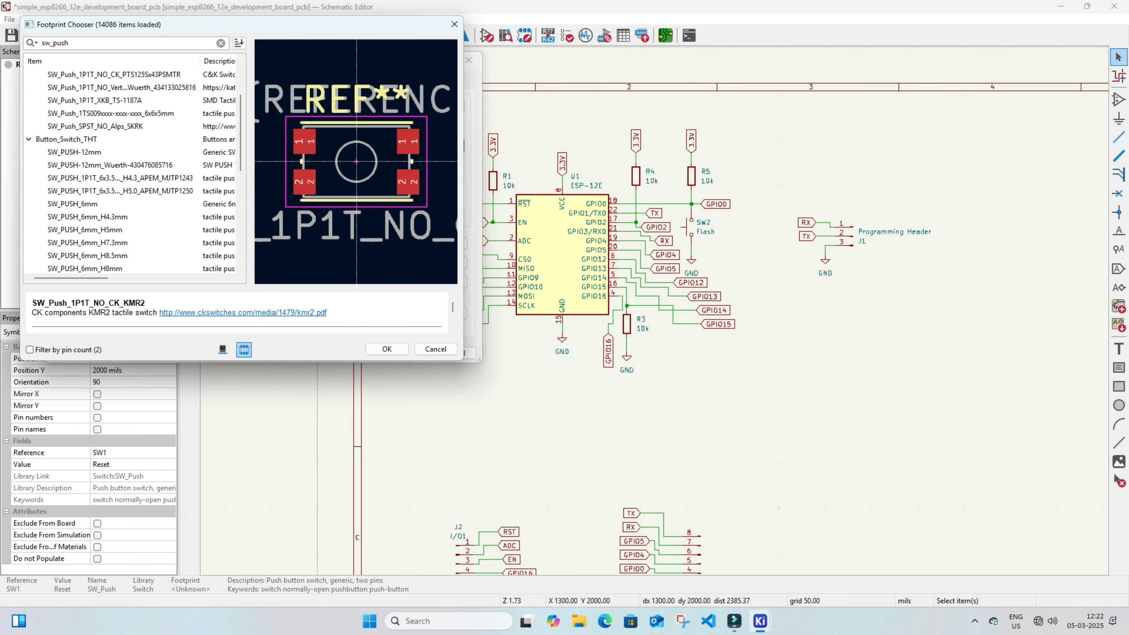
left_click(87, 217)
left_click(73, 204)
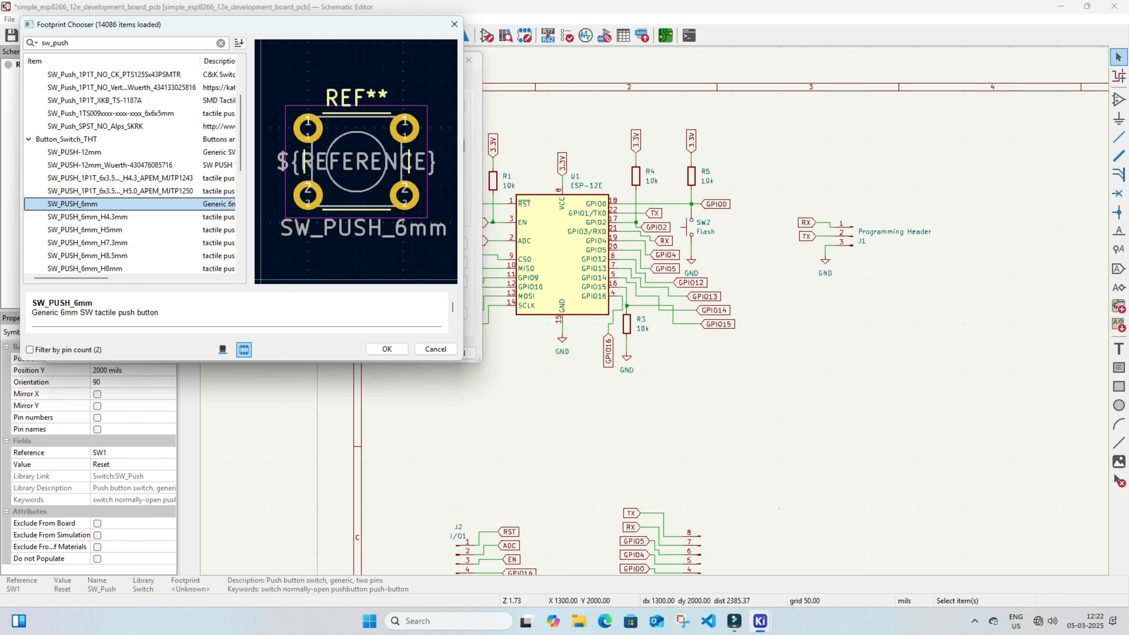
left_click(386, 349)
left_click(404, 353)
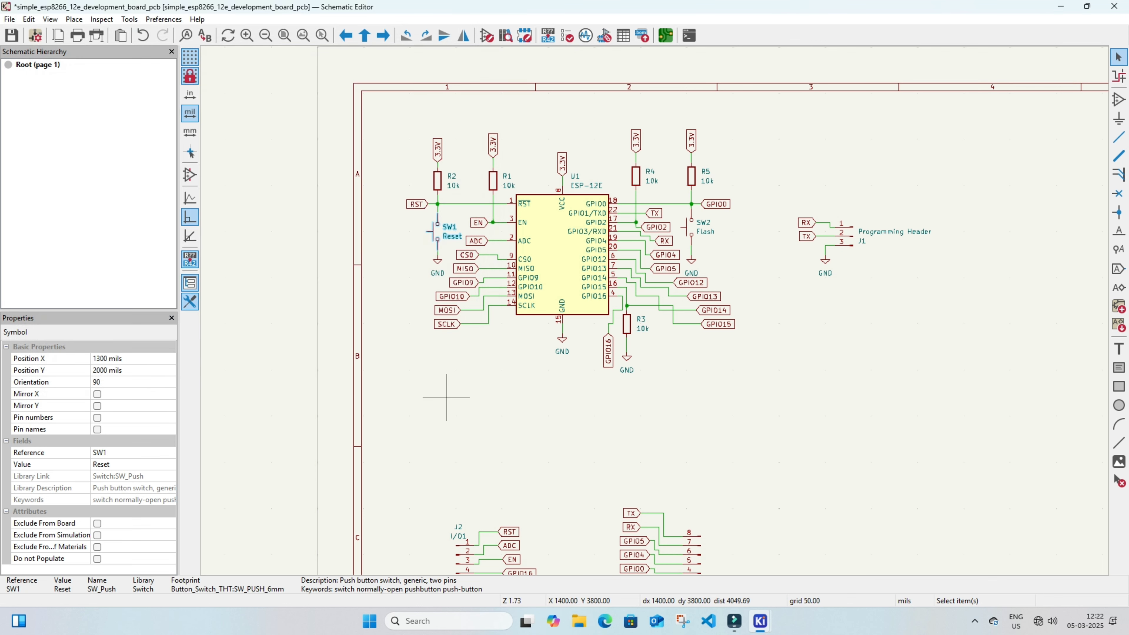
- Copy SW1's footprint name and set the Flash switch SW2's footprint to Button_Switch_THT:SW_PUSH_6mm
double_click(431, 230)
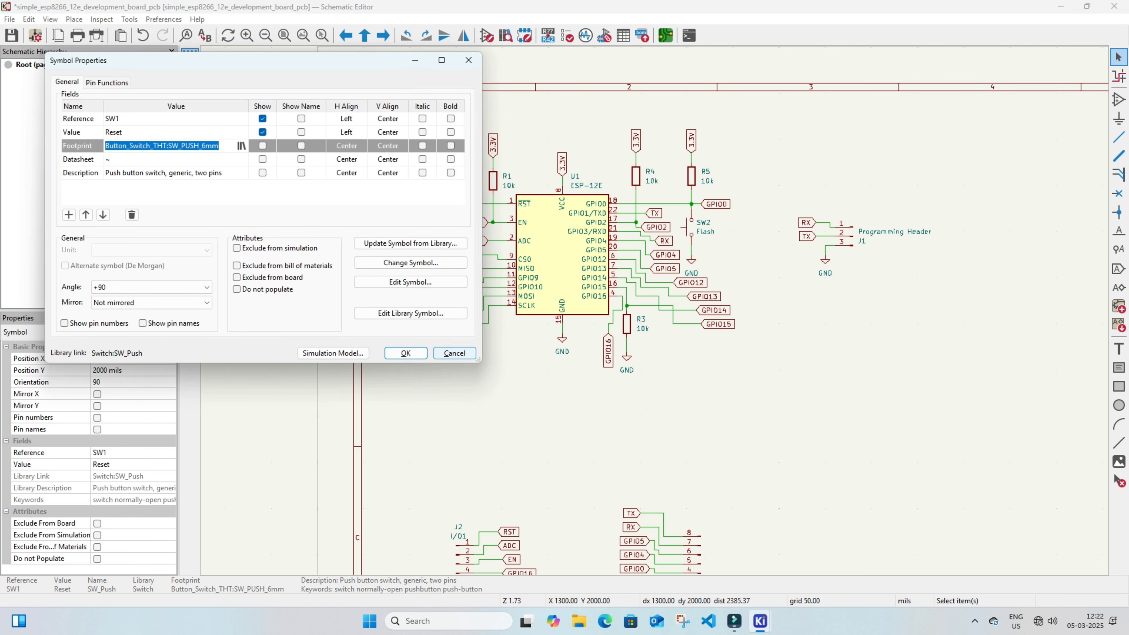
left_click(455, 353)
left_click(549, 439)
left_click(687, 227)
double_click(687, 228)
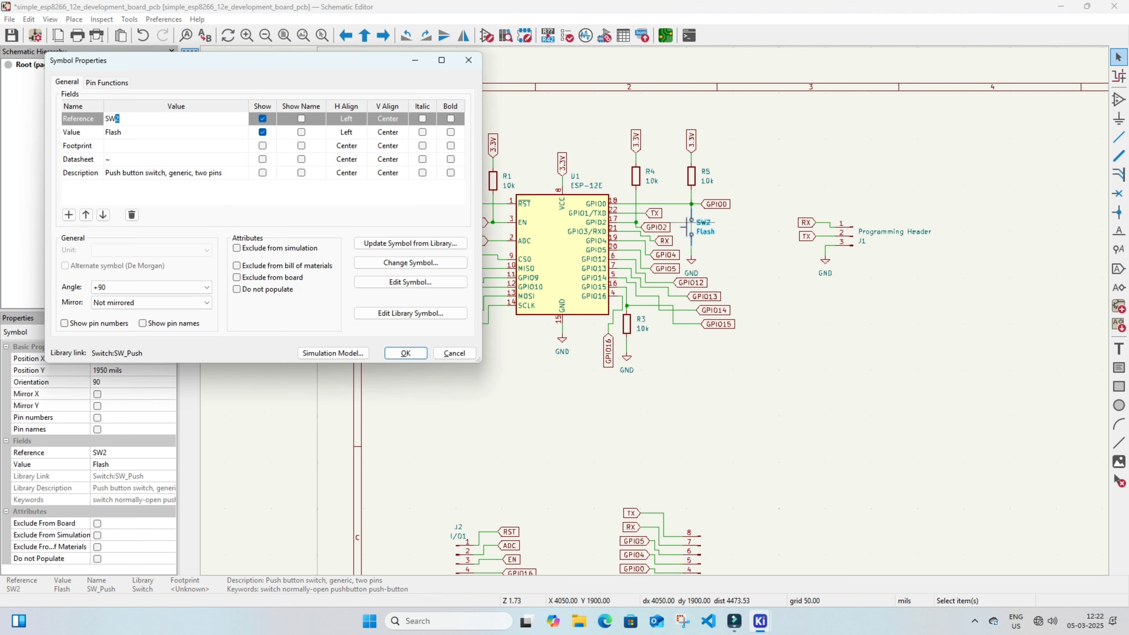
type("Button_Switch_THT:SW_PUSH_6mm")
left_click(405, 353)
left_click(409, 356)
- Open the footprint chooser for the eight-pin connector J2 and filter the library for "header"
scroll(567, 371, "down", 5, "shift")
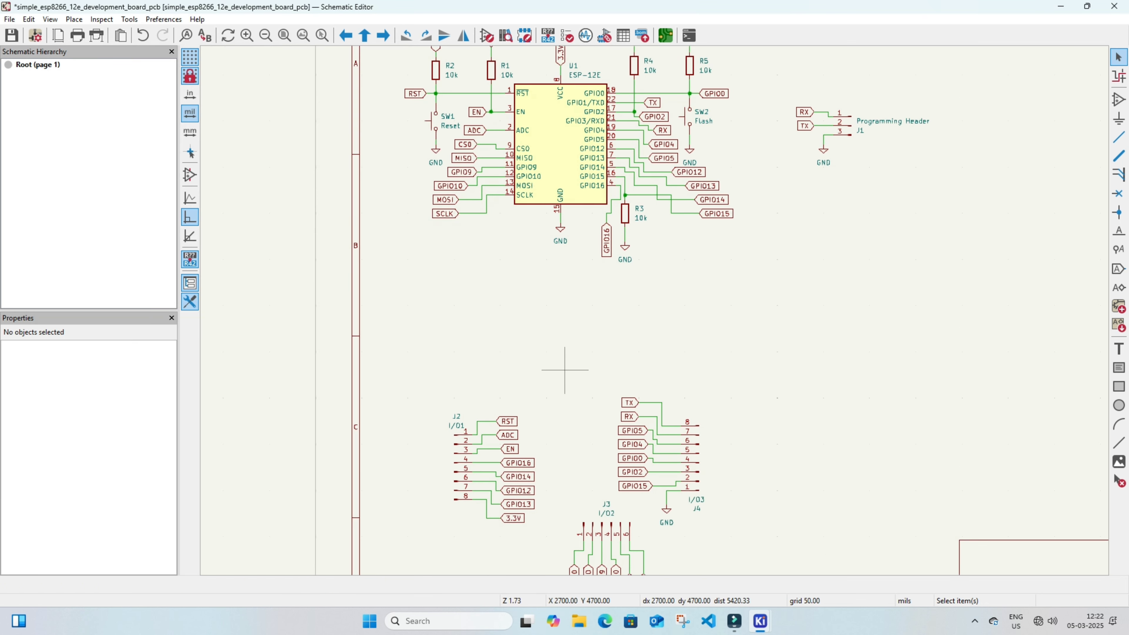
scroll(461, 461, "up", 2)
left_click_drag(584, 199, 646, 344)
key("e")
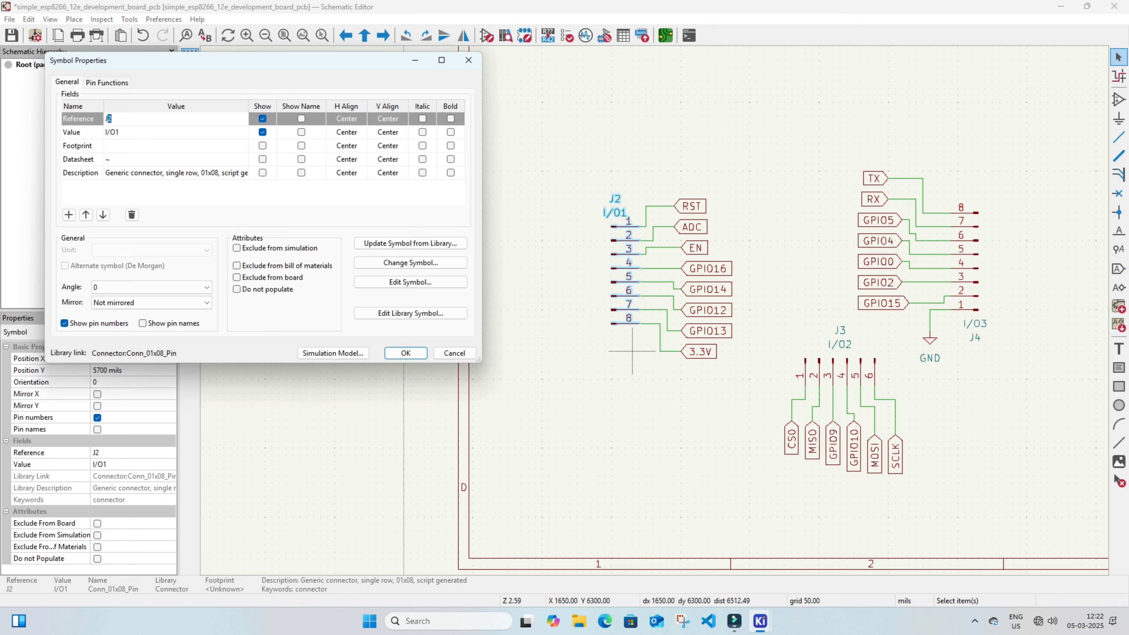
left_click(178, 146)
left_click(243, 145)
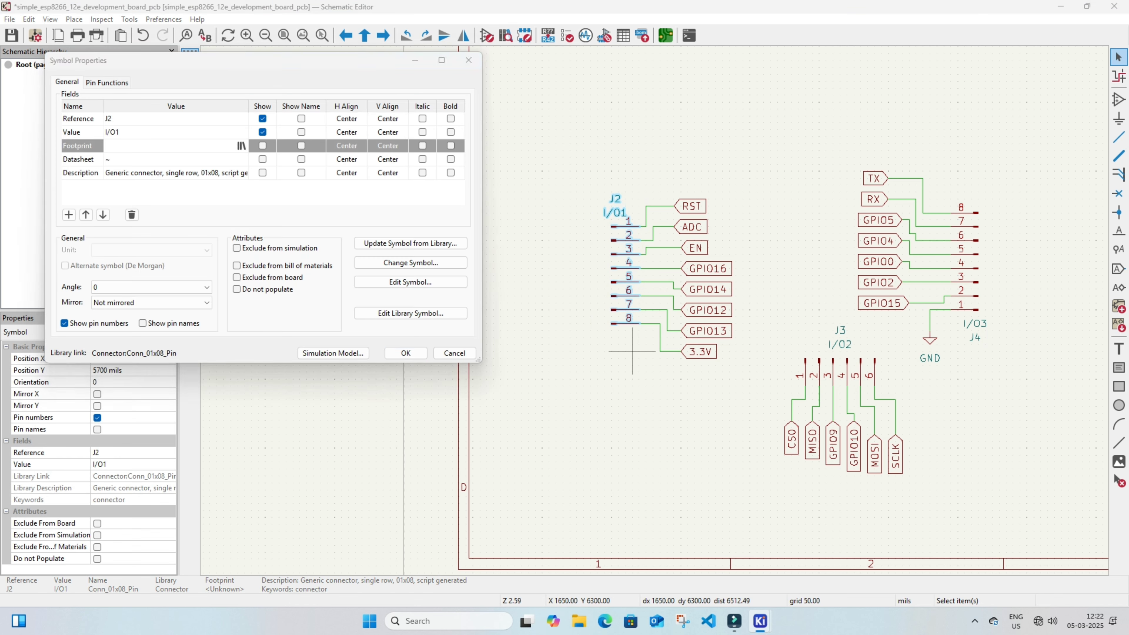
scroll(134, 164, "down", 15)
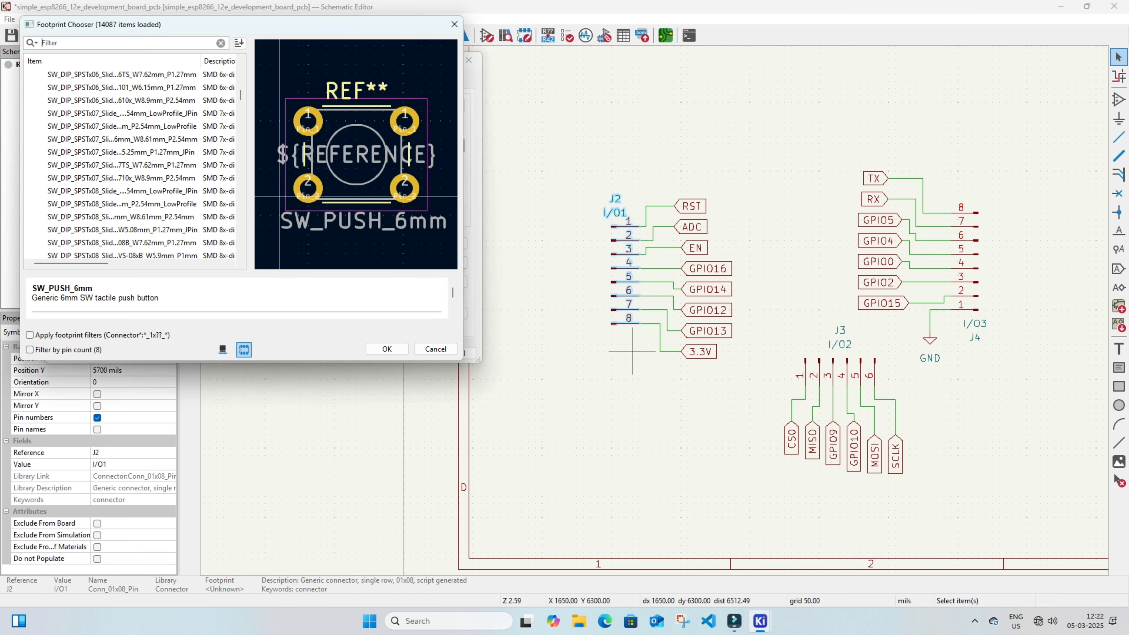
type("header")
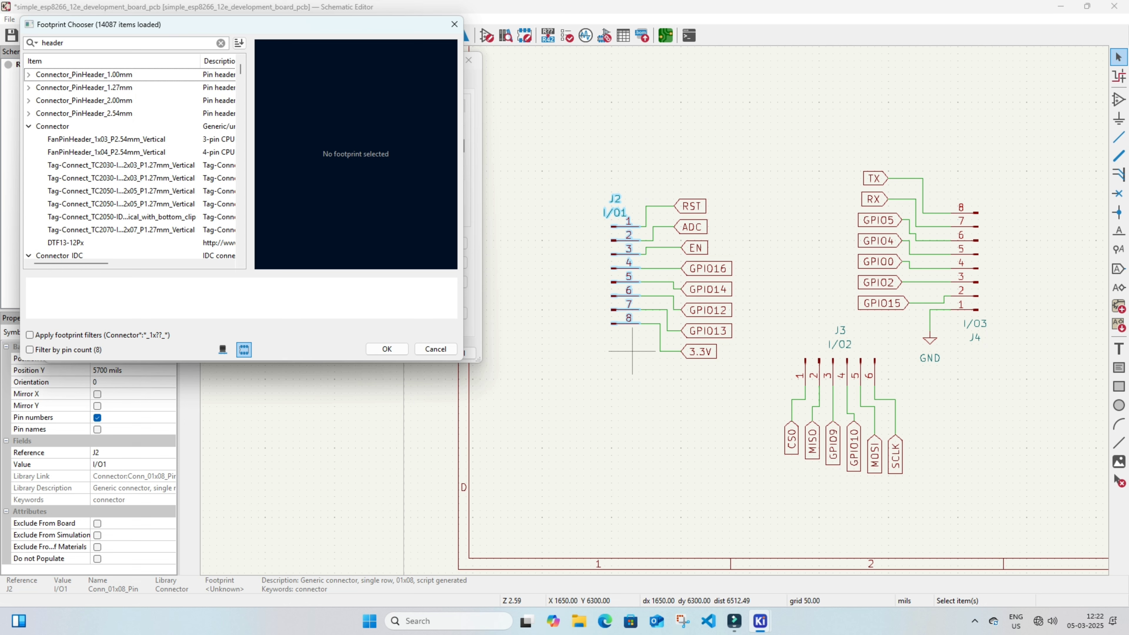
- Assign the Connector_PinHeader_2.54mm footprint PinHeader_1x08_P2.54mm_Vertical to connector J2
scroll(129, 163, "down", 5)
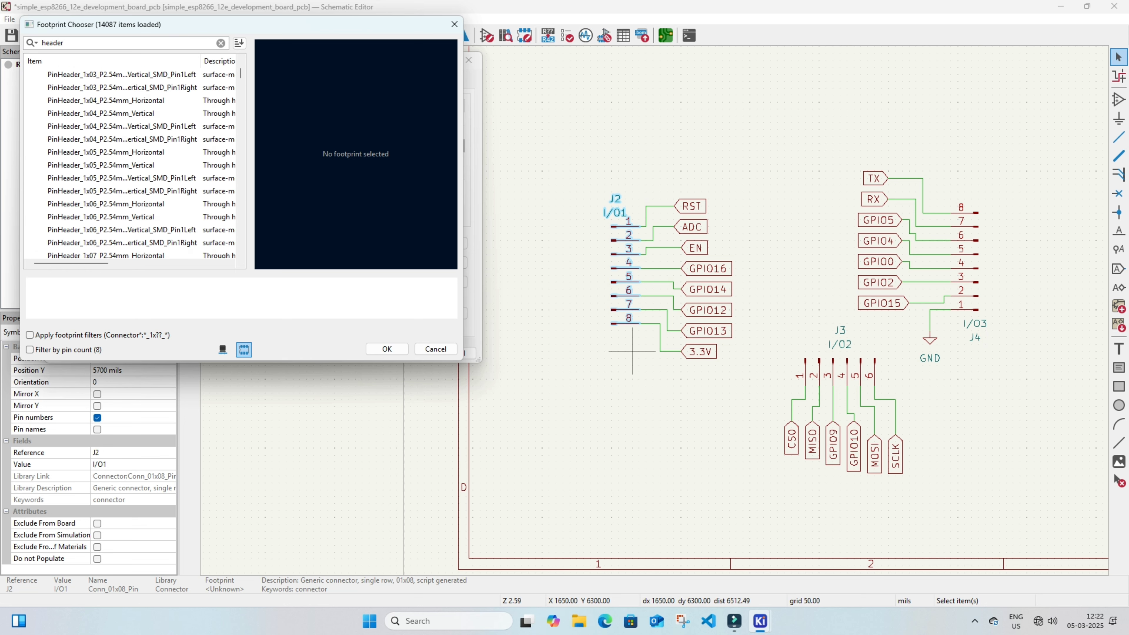
scroll(130, 163, "down", 1)
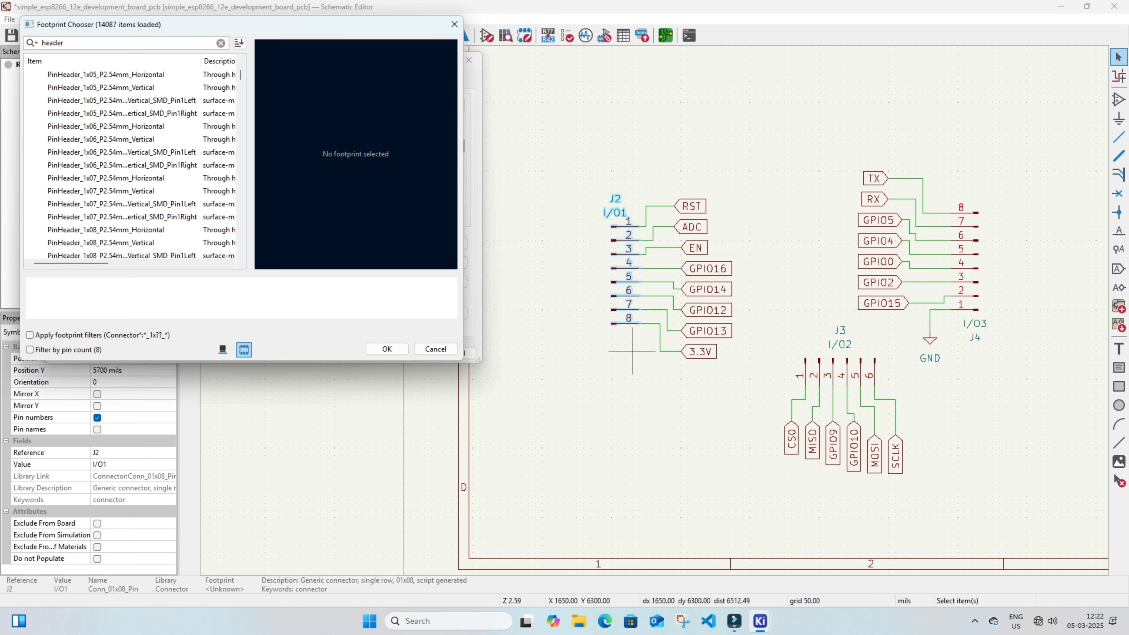
left_click(101, 242)
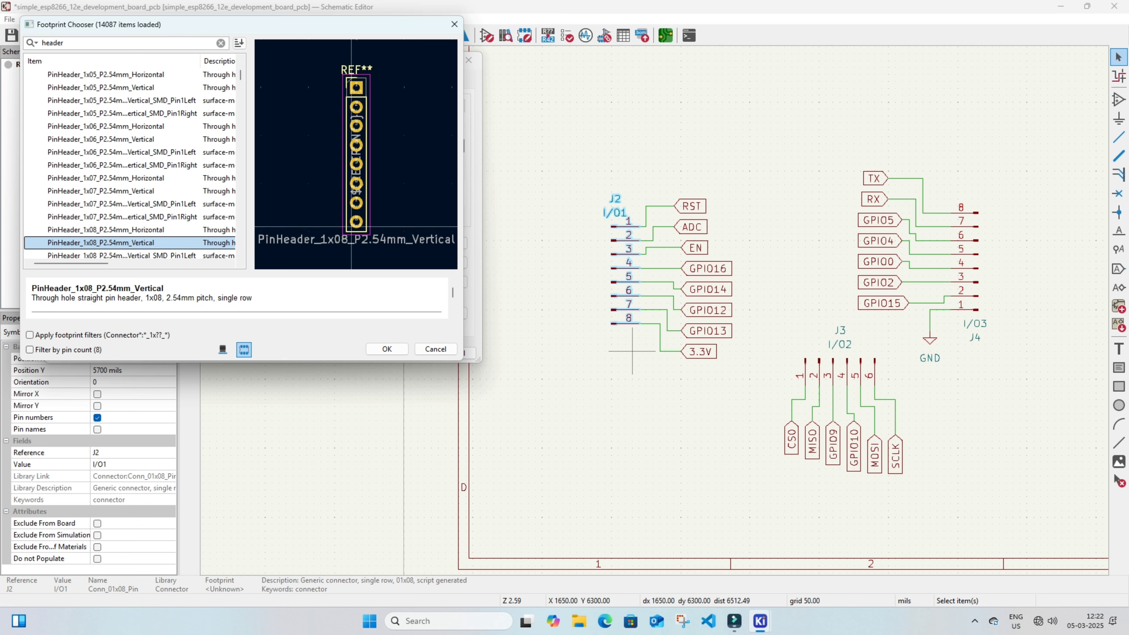
left_click(386, 348)
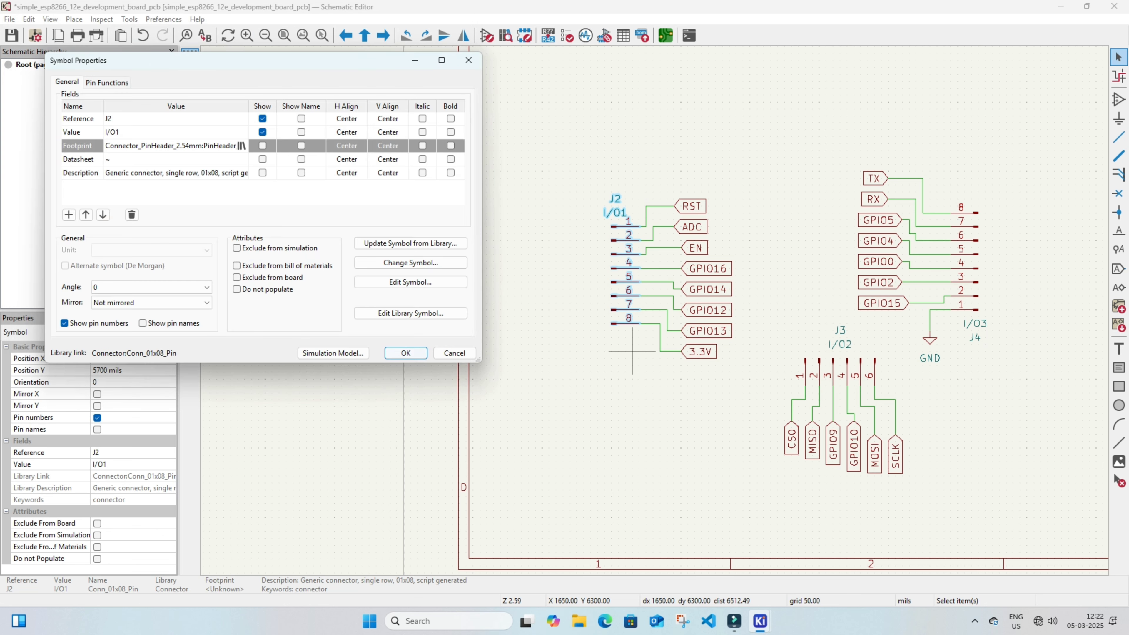
left_click(406, 352)
- Copy the footprint name from connector J2's properties without changing the symbol
left_click_drag(592, 206, 641, 340)
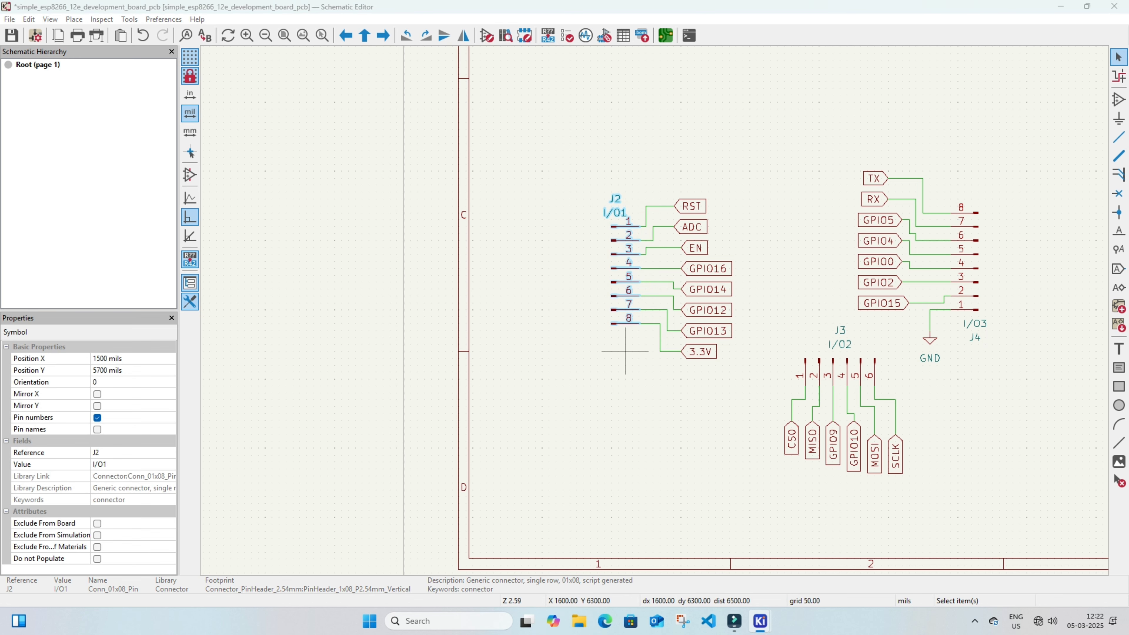
key("e")
left_click(196, 146)
key("ctrl+c")
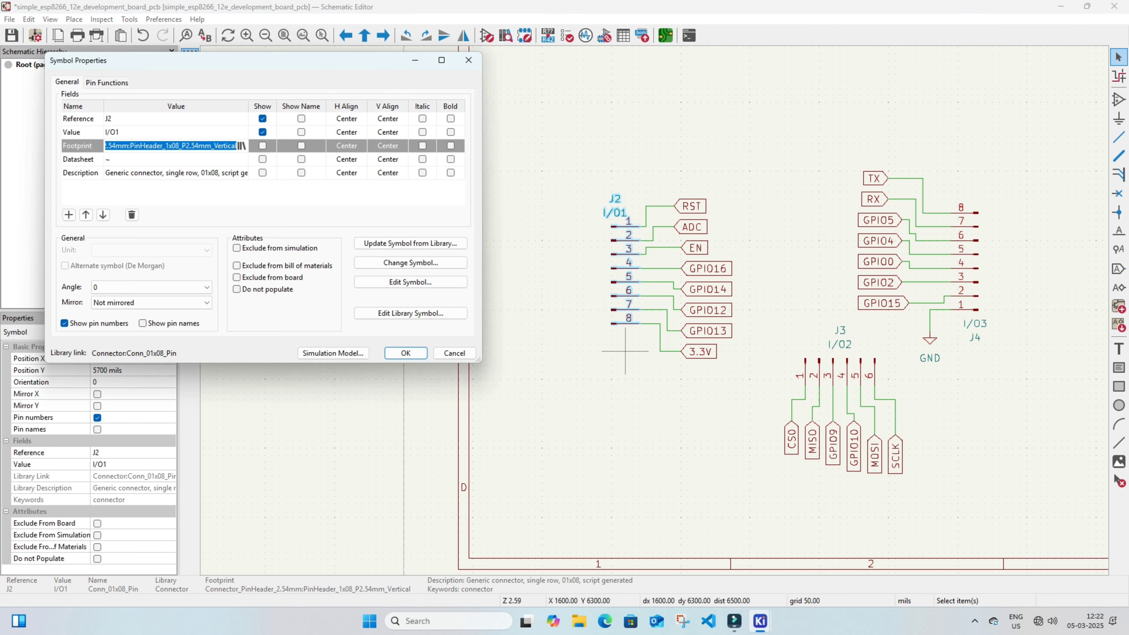
left_click(455, 353)
left_click(708, 481)
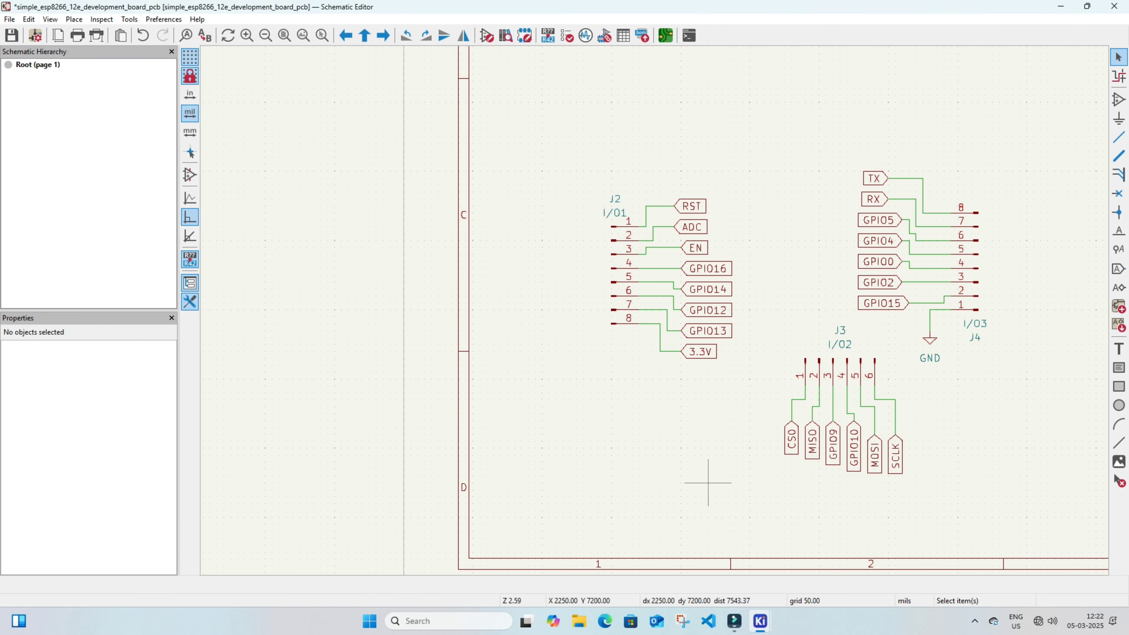
- Set connector J4's footprint to the copied Connector_PinHeader_2.54mm:PinHeader_1x08_P2.54mm_Vertical
middle_click_drag(950, 198, 857, 191)
left_click_drag(857, 191, 905, 302)
key("e")
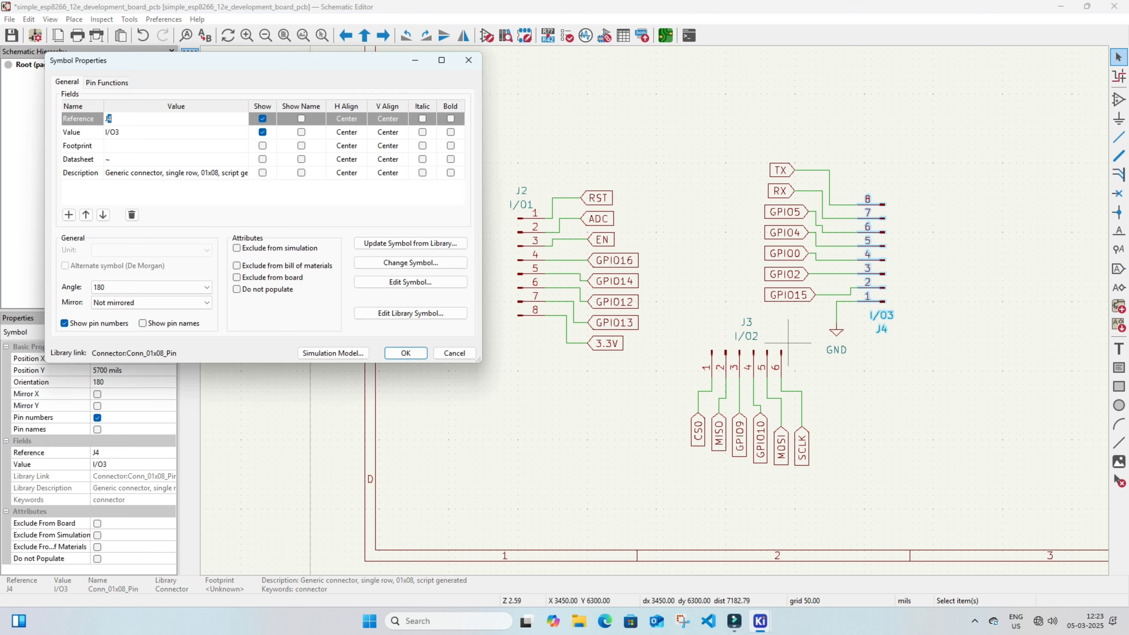
left_click(175, 146)
key("ctrl+v")
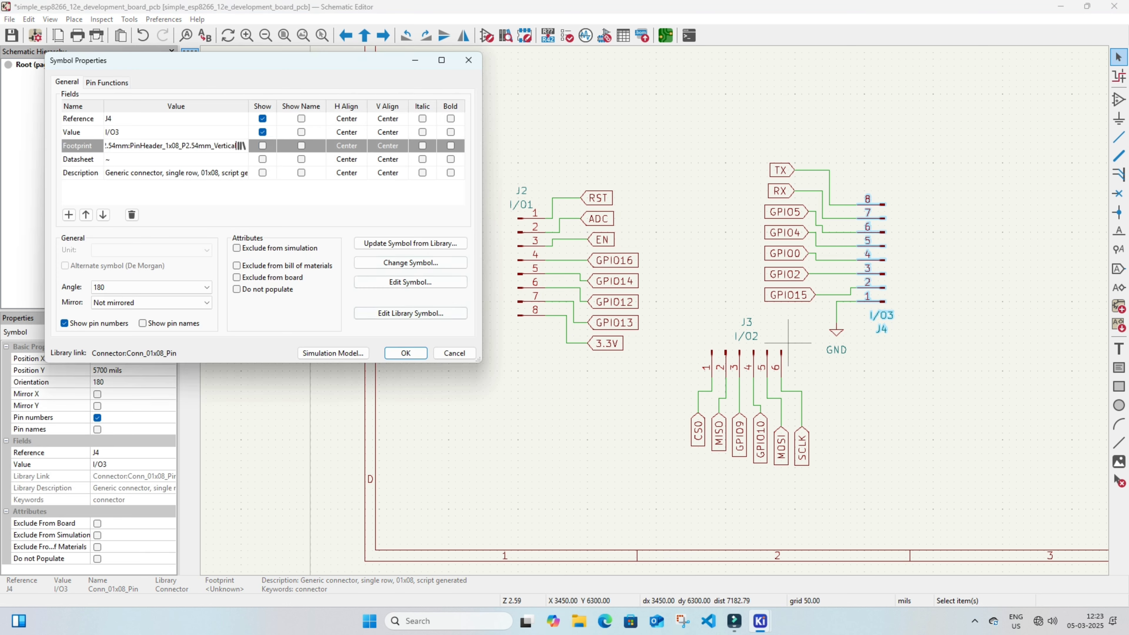
left_click(405, 352)
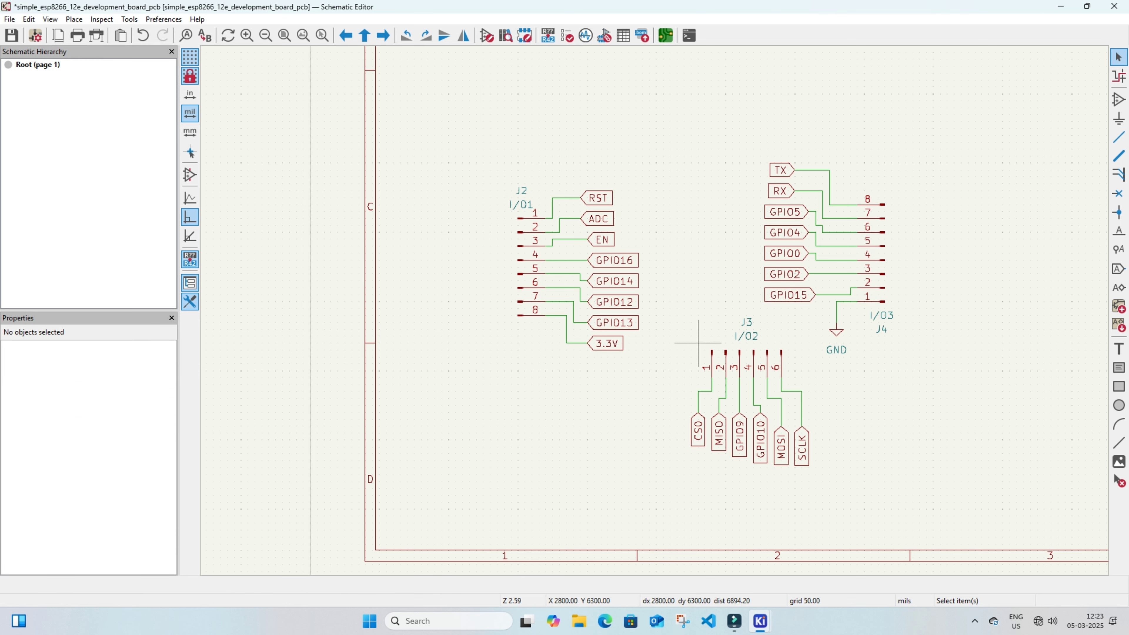
- Open the footprint chooser for the six-pin connector J3 and filter the library for "header"
left_click_drag(698, 343, 794, 377)
key("e")
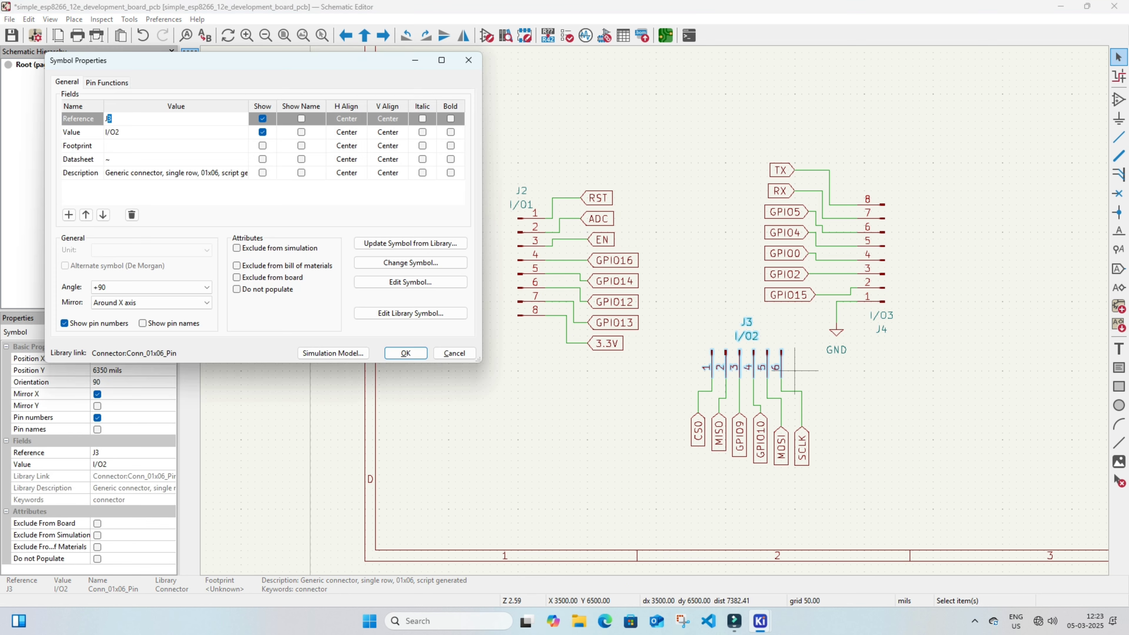
left_click(200, 146)
left_click(242, 145)
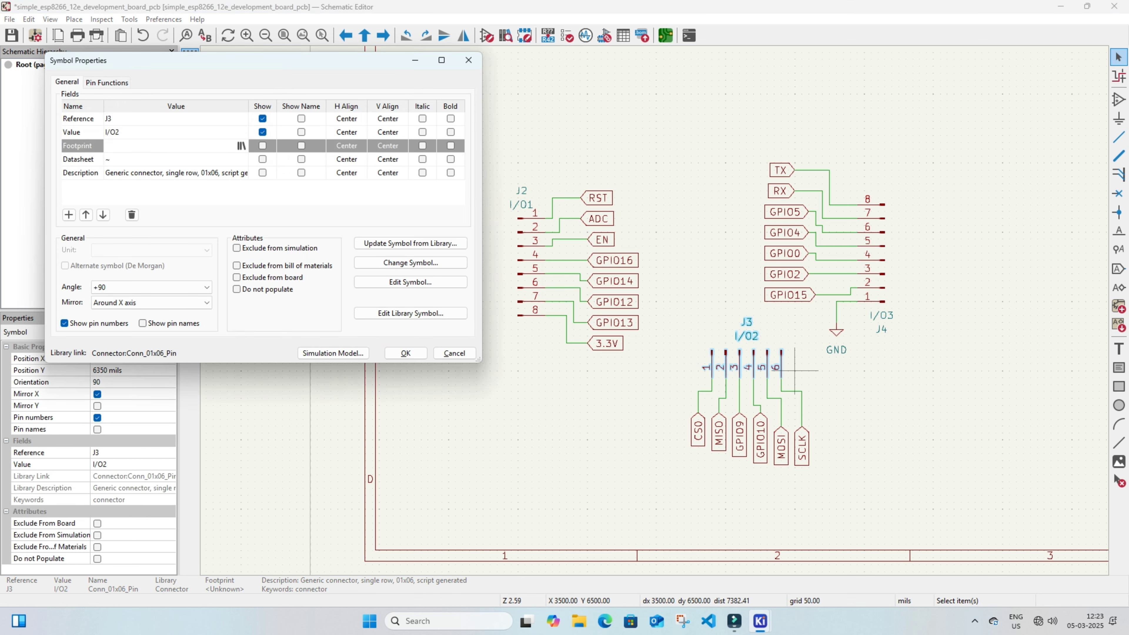
type("header")
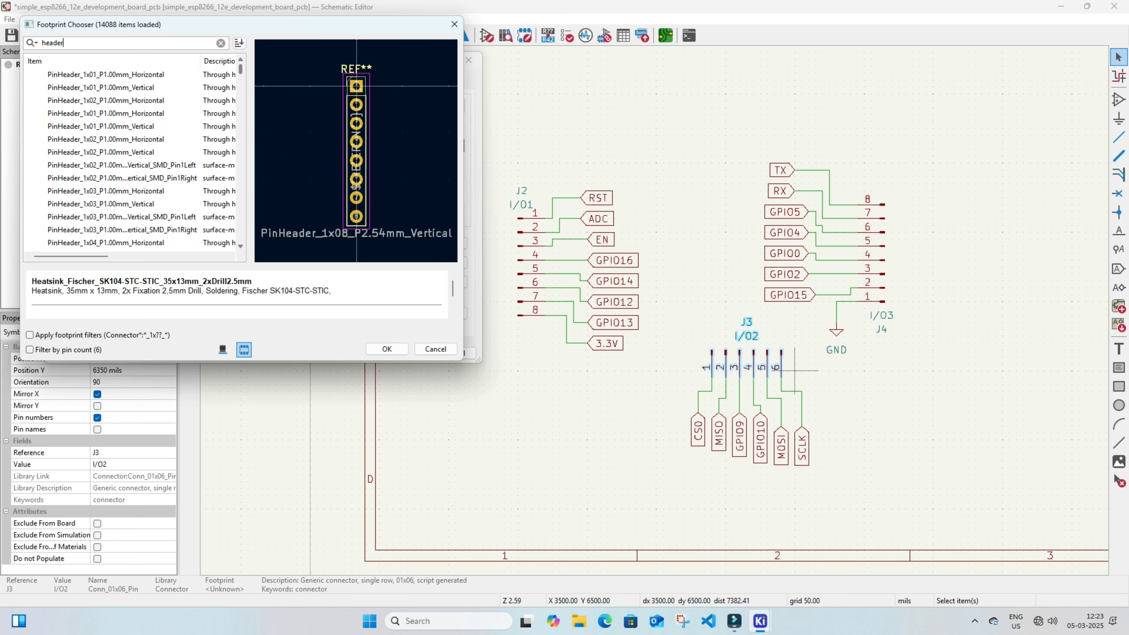
- Assign the PinHeader_1x06_P2.54mm_Vertical footprint to connector J3 and save the schematic
double_click(84, 127)
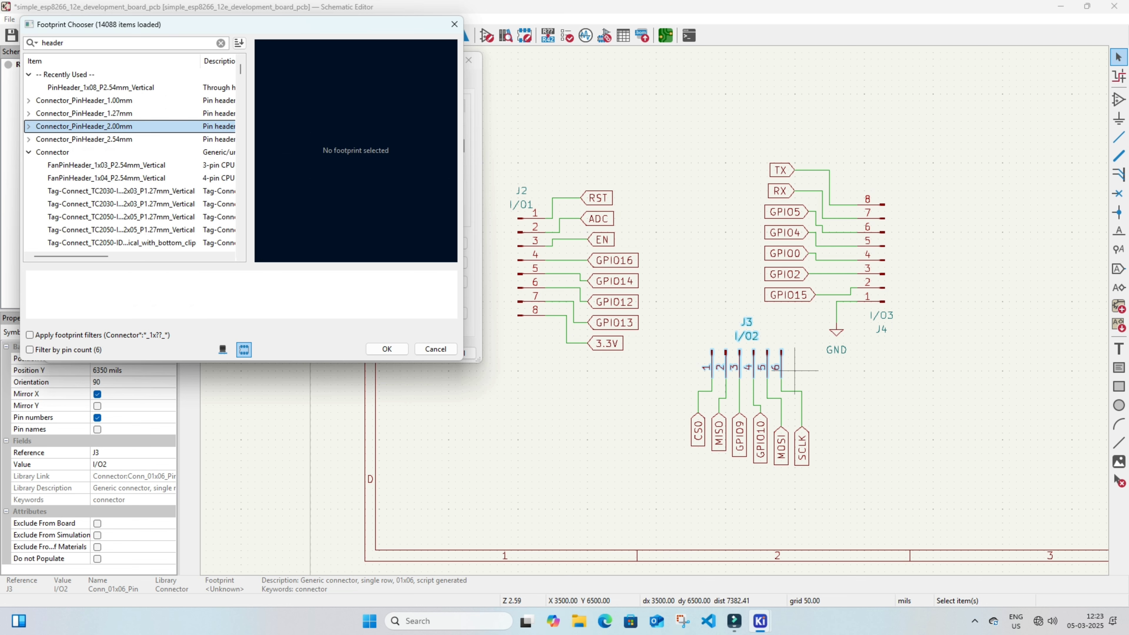
scroll(129, 160, "down", 5)
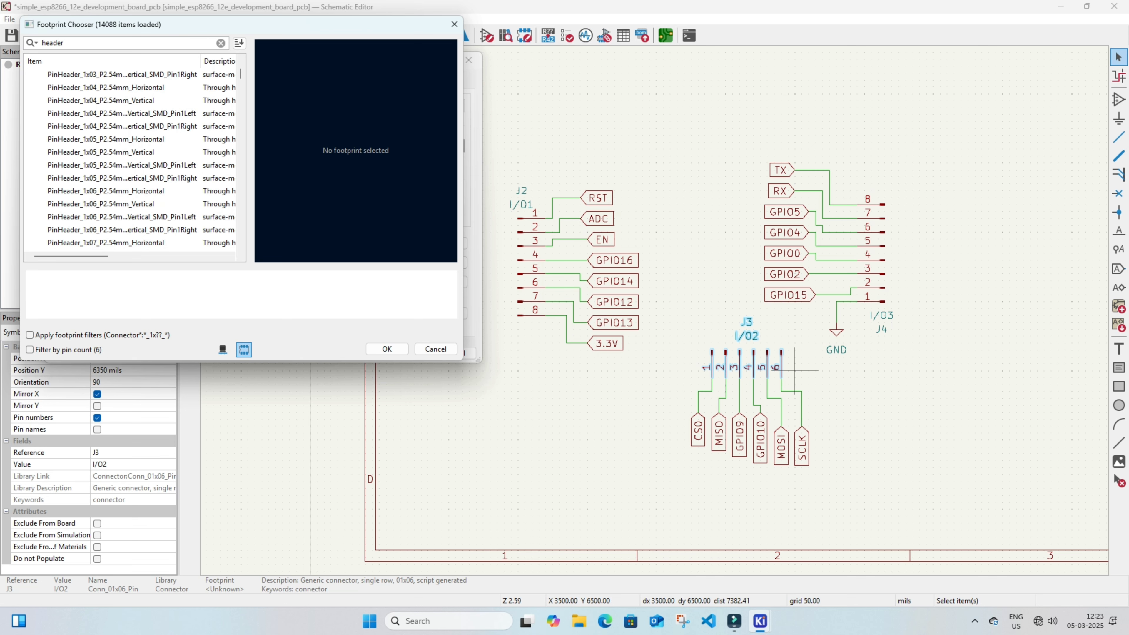
left_click(101, 204)
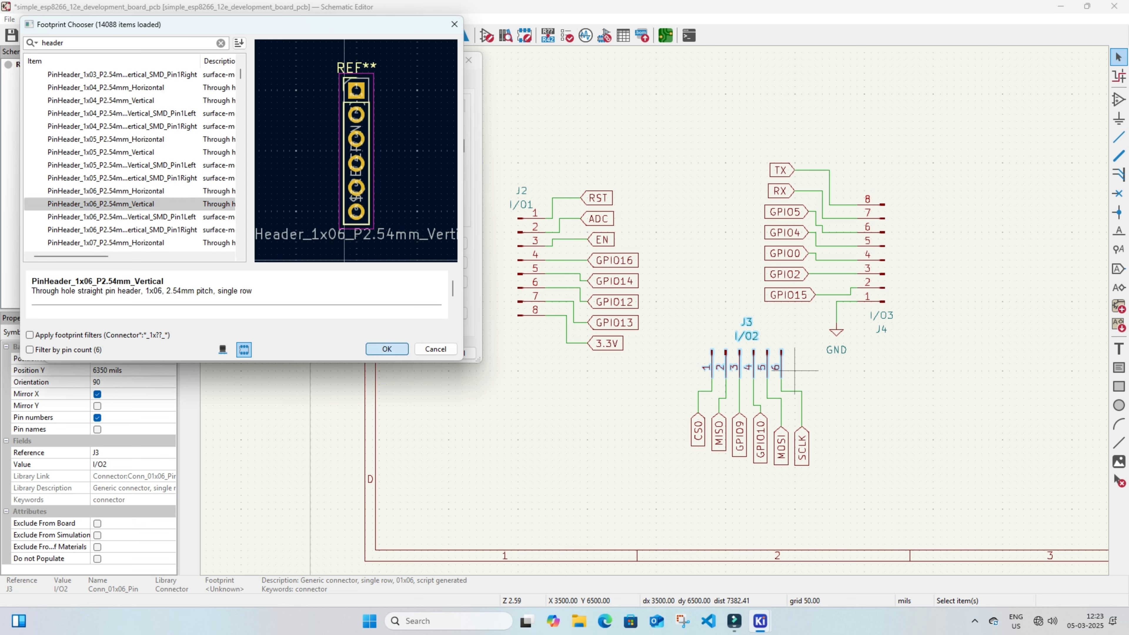
left_click(386, 349)
left_click(406, 353)
key("ctrl+s")
- Run the electrical rules check on the whole schematic and close the checker
scroll(894, 105, "down", 3)
right_click(656, 311)
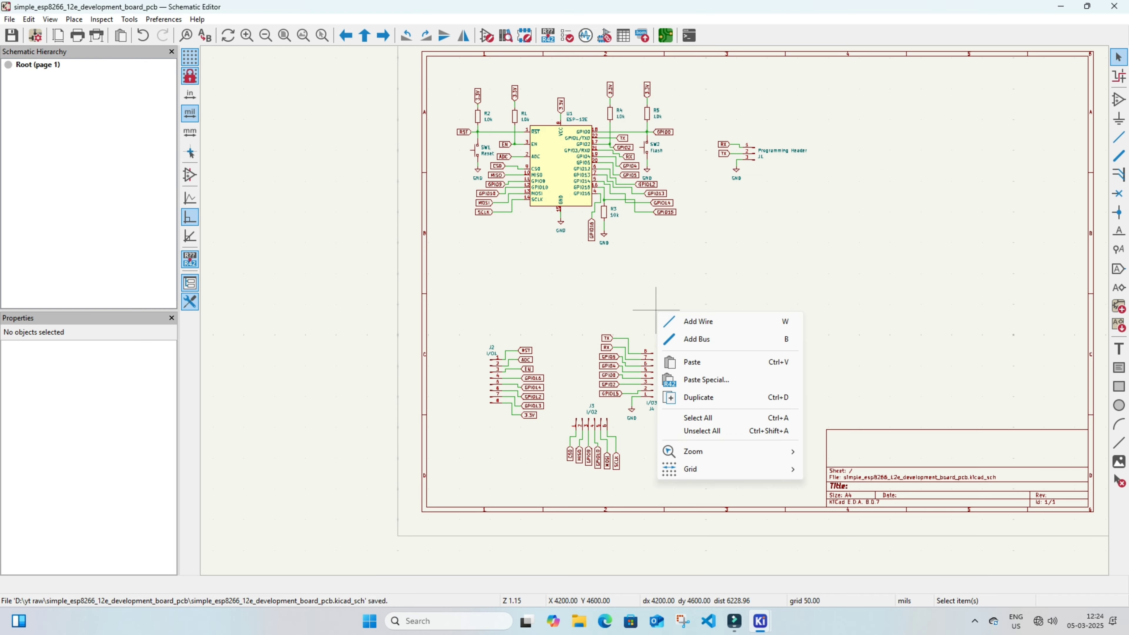
right_click_drag(720, 281, 579, 310)
left_click(567, 35)
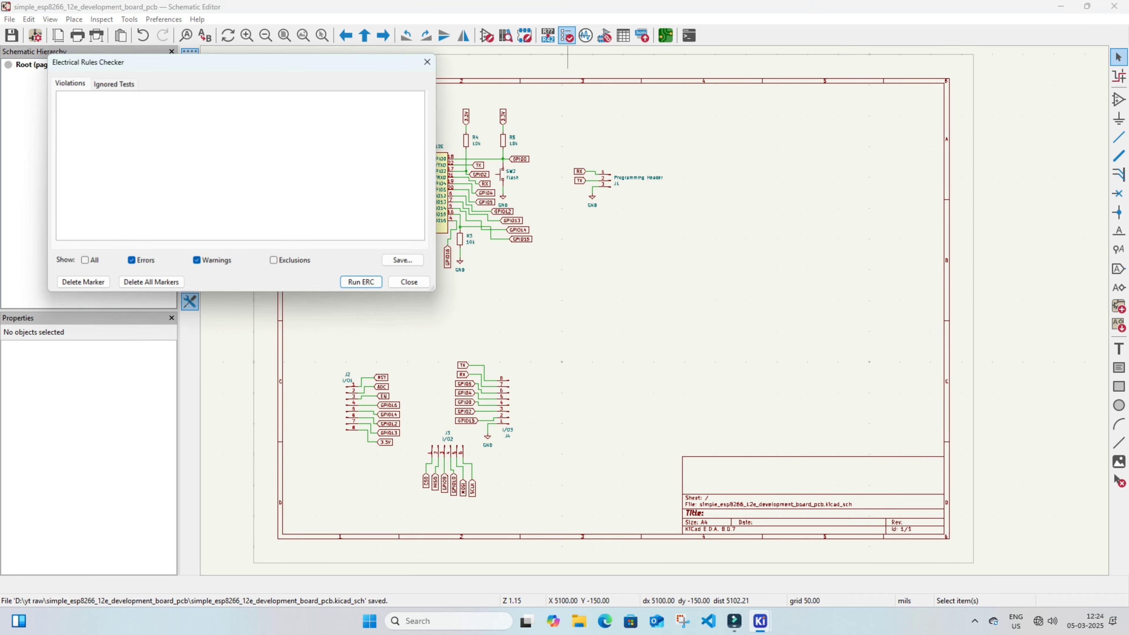
left_click(364, 284)
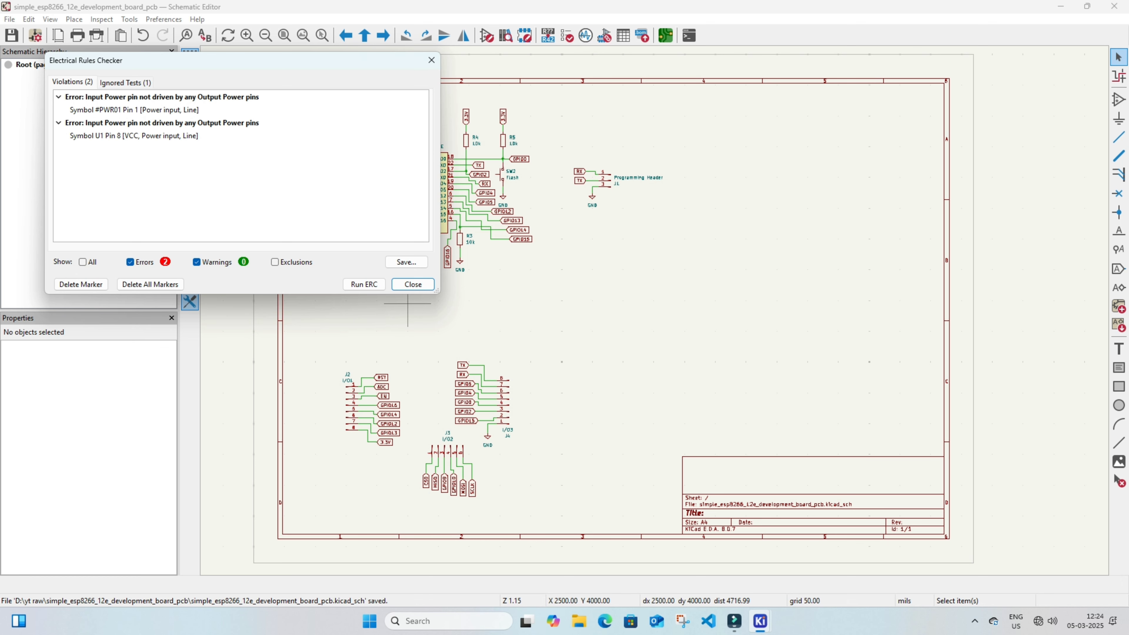
left_click(405, 285)
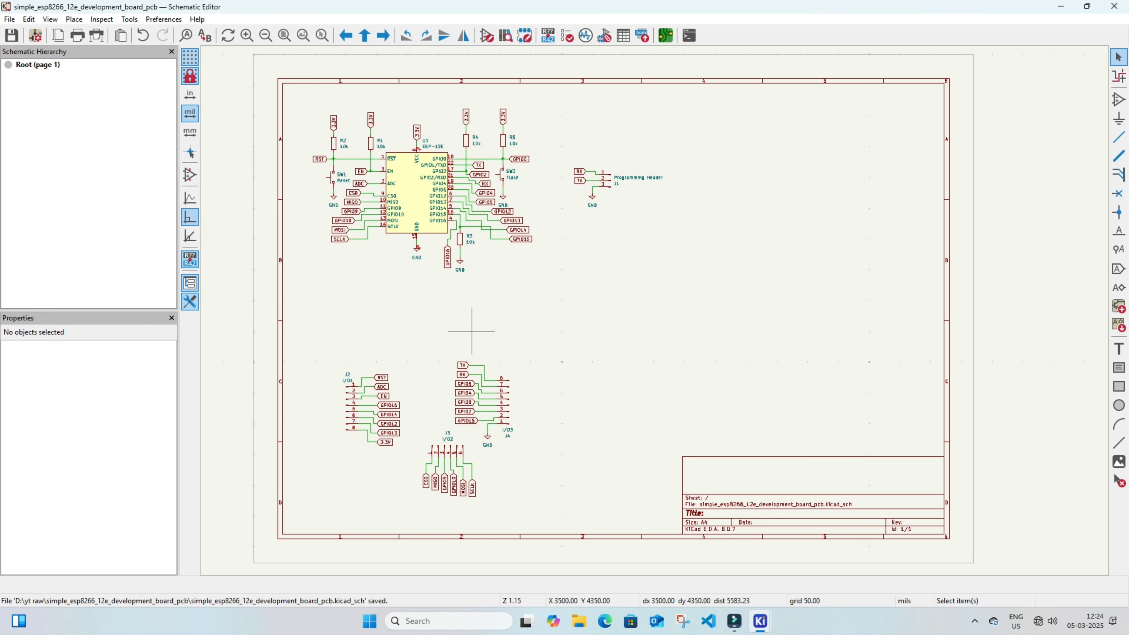
- Place a Conn_01x02_Pin connector in the empty area below the programming header, oriented with pin 1 above pin 2
scroll(489, 329, "up", 4)
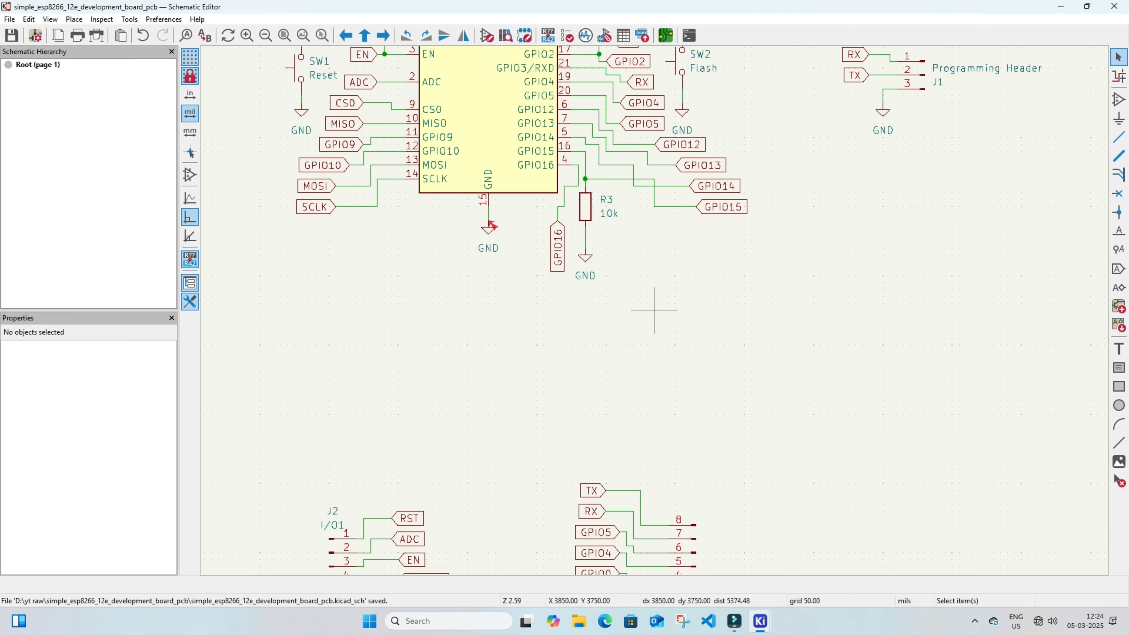
middle_click_drag(654, 310, 503, 416)
left_click(1119, 99)
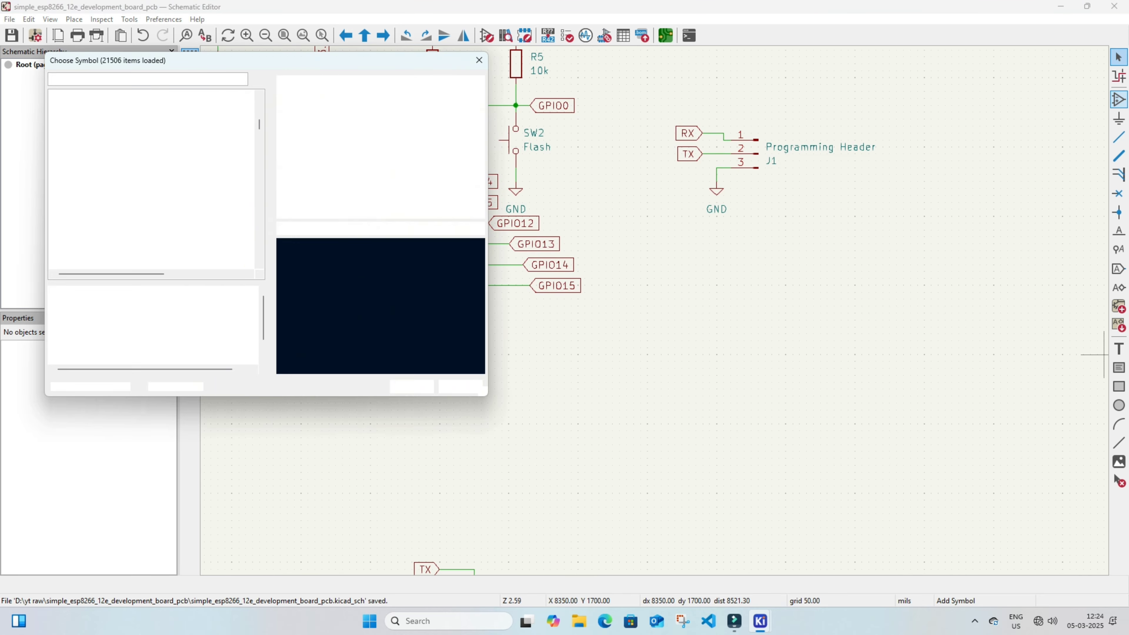
left_click(98, 149)
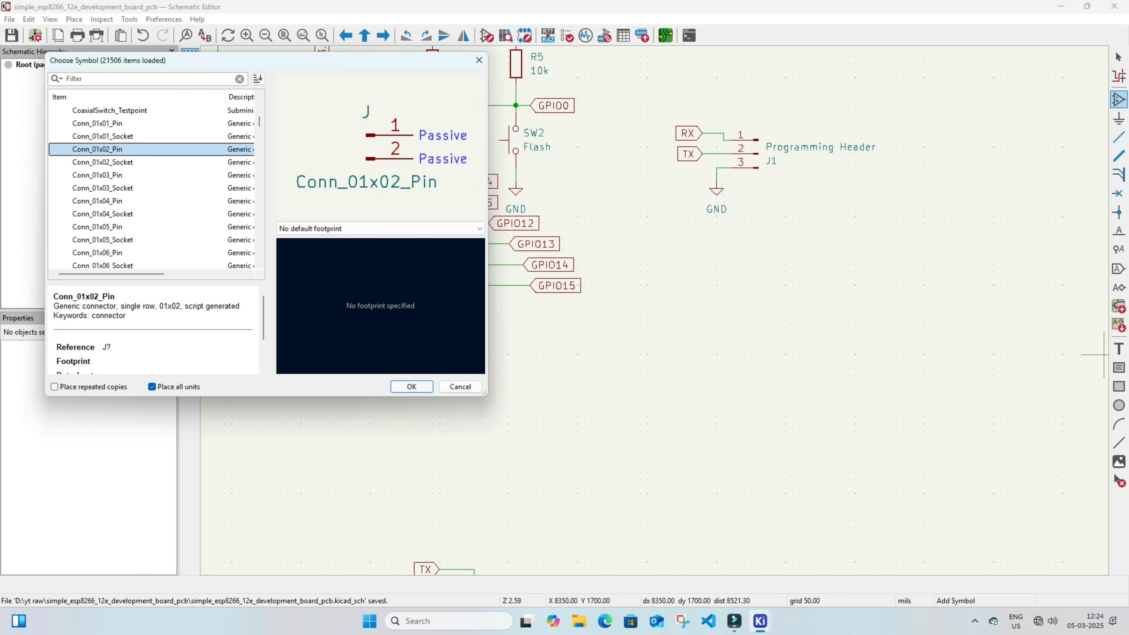
left_click(411, 387)
middle_click_drag(684, 469, 679, 446)
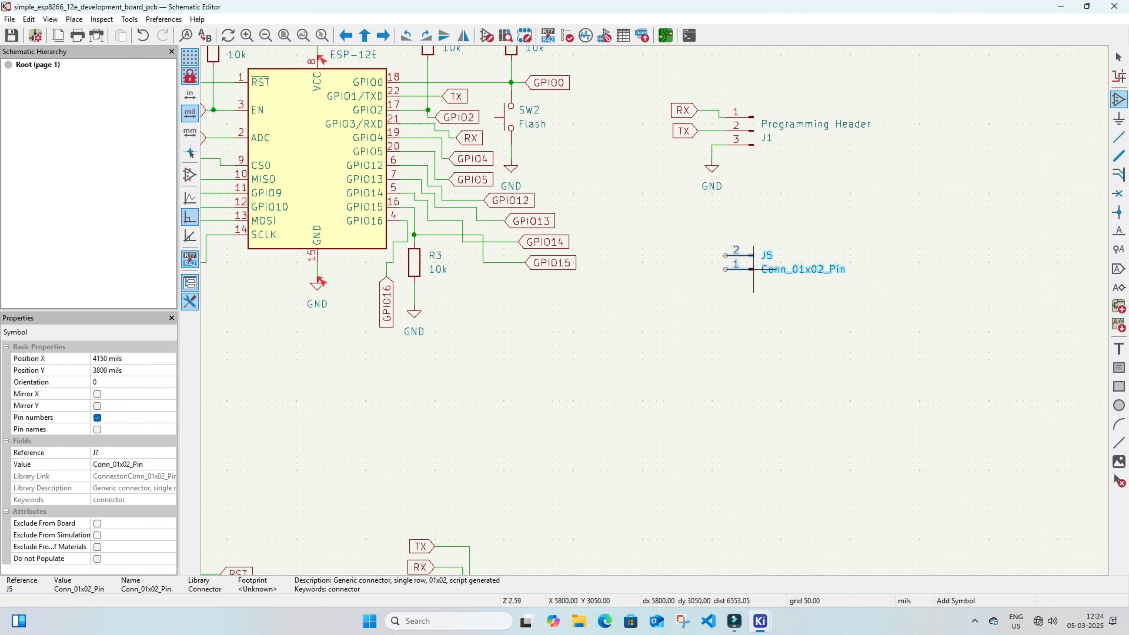
key("r")
key("r")
left_click(677, 414)
key("Escape")
left_click(444, 35)
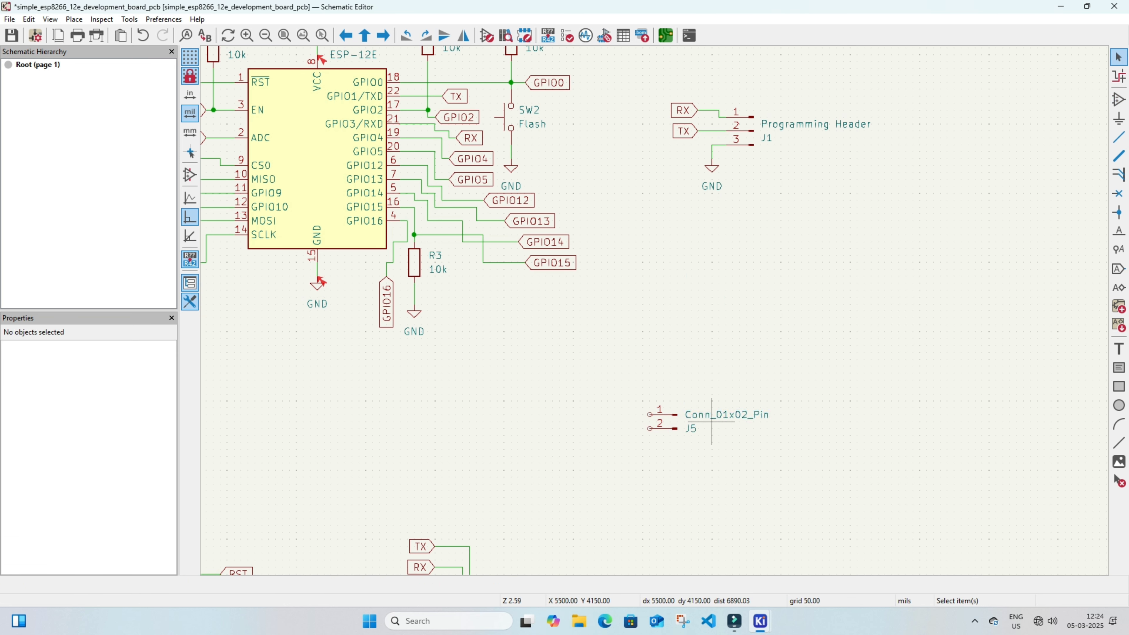
- Change the value of the new two-pin connector J5 to "3.3V Power"
double_click(720, 415)
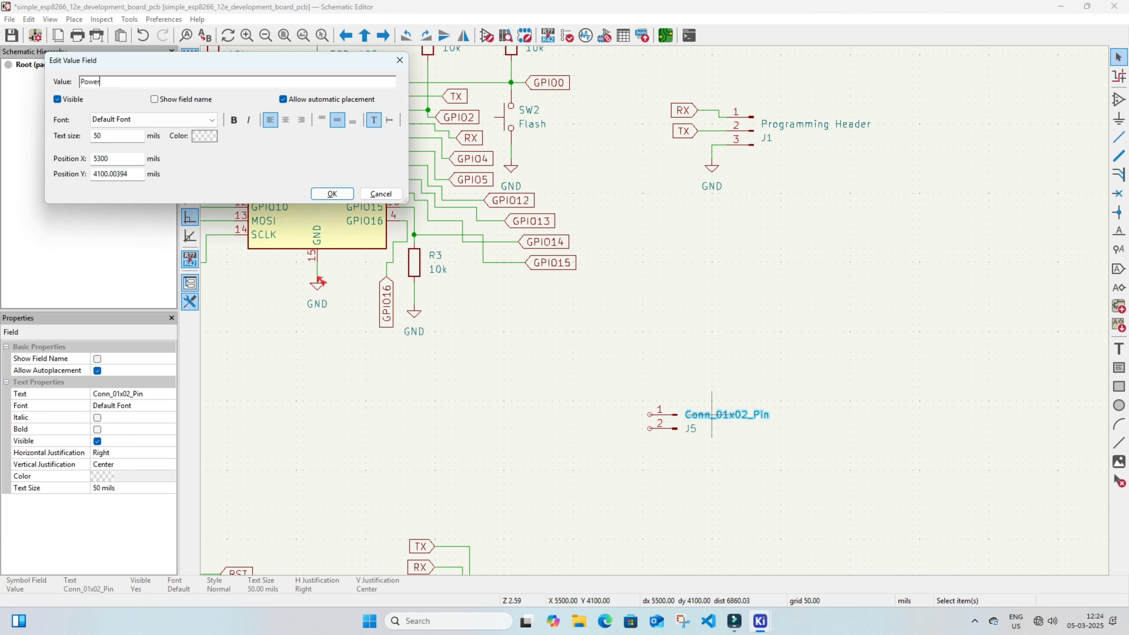
type("3.3V Power")
key("Return")
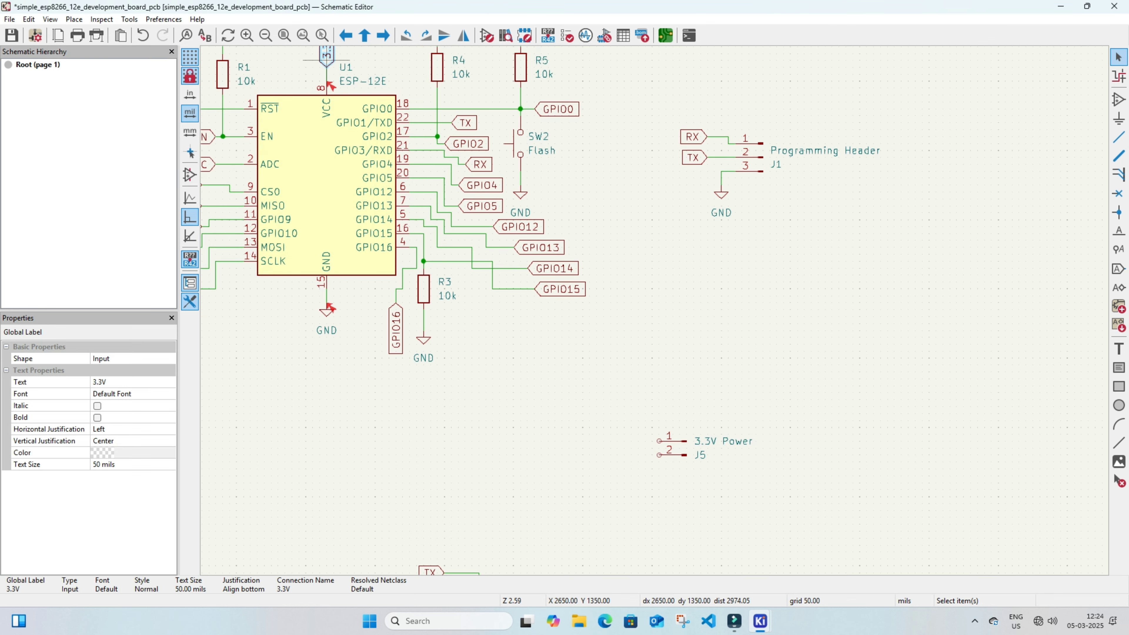
- Place a copy of the 3.3V global label beside connector J5 and wire it to pin 1
left_click(639, 435)
key("w")
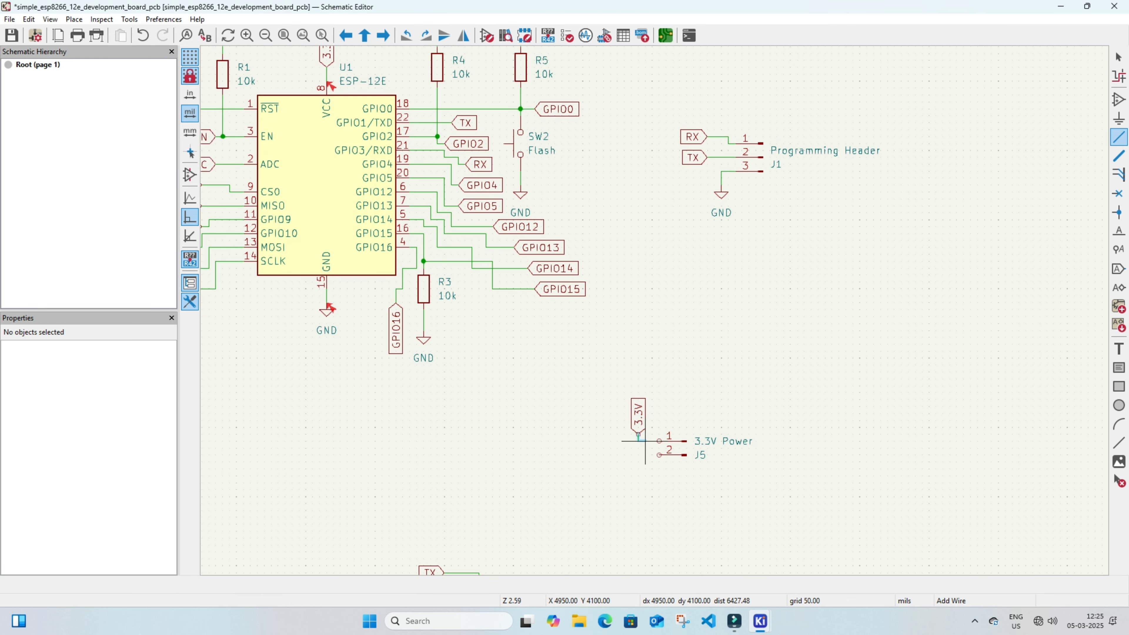
left_click(659, 441)
key("Escape")
- Duplicate the ESP-12E's GND symbol below connector J5 and wire it to pin 2
left_click(327, 309)
key("ctrl+d")
scroll(653, 477, "up", 5)
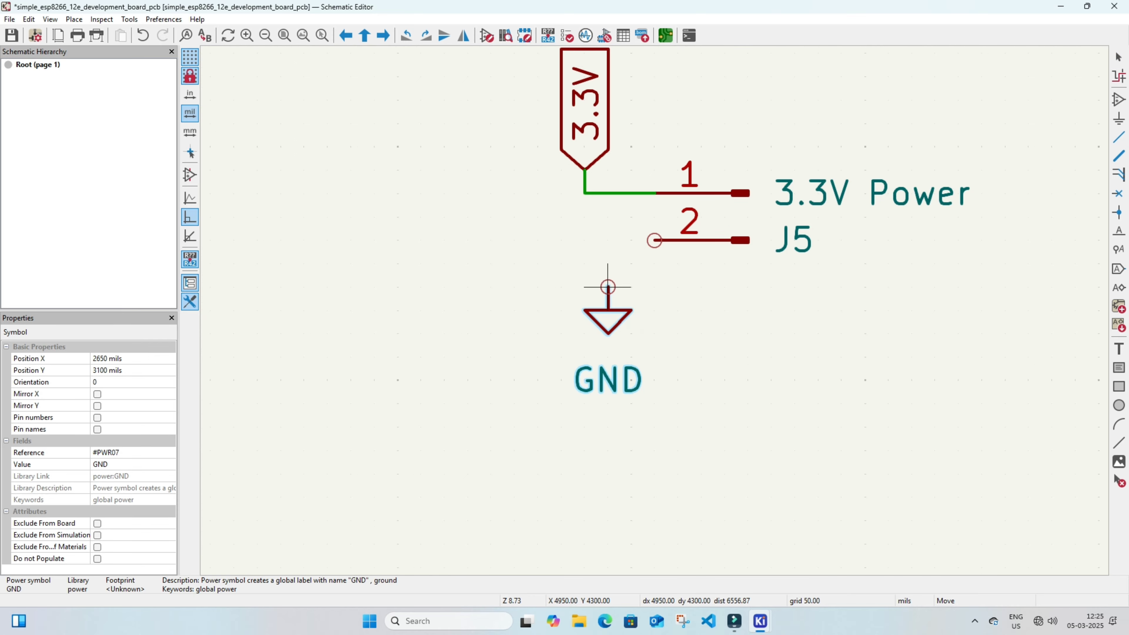
left_click(584, 287)
key("w")
left_click(585, 287)
left_click(654, 240)
- Add a PWR_FLAG power symbol left of J5's 3.3V label, rotated 90° and level with pin 1
left_click(1118, 118)
left_click(1098, 123)
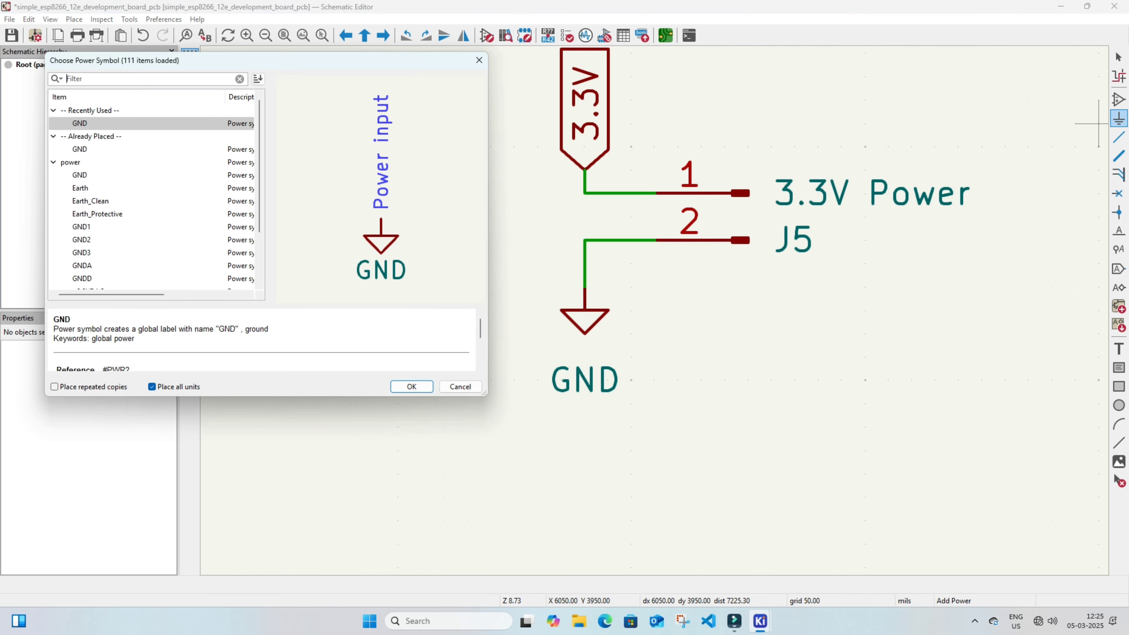
type("pwr")
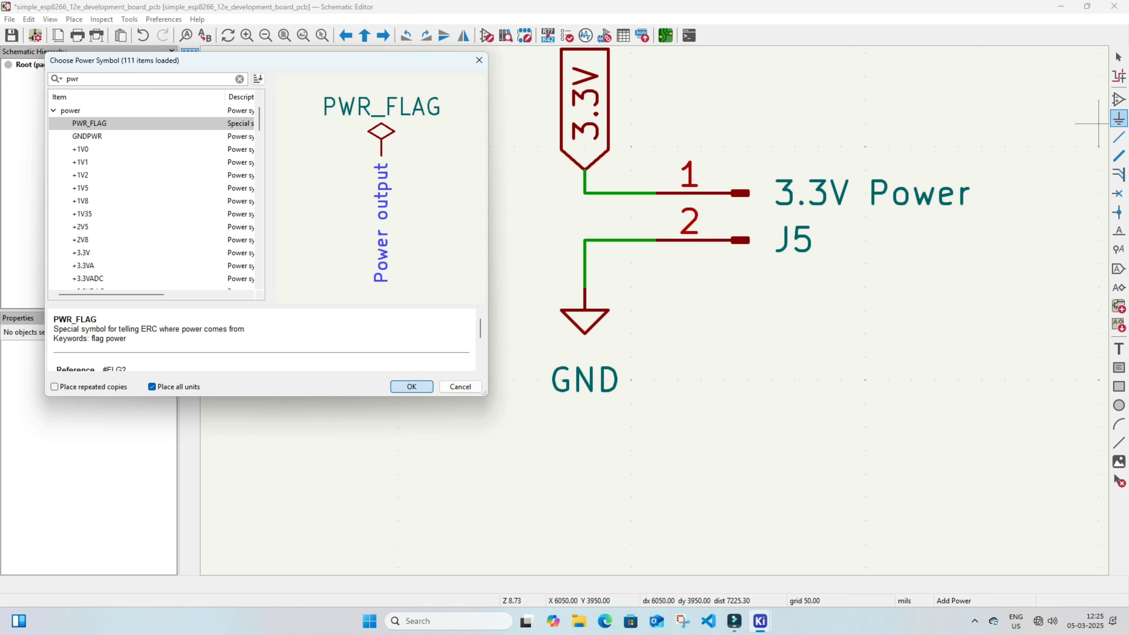
key("Return")
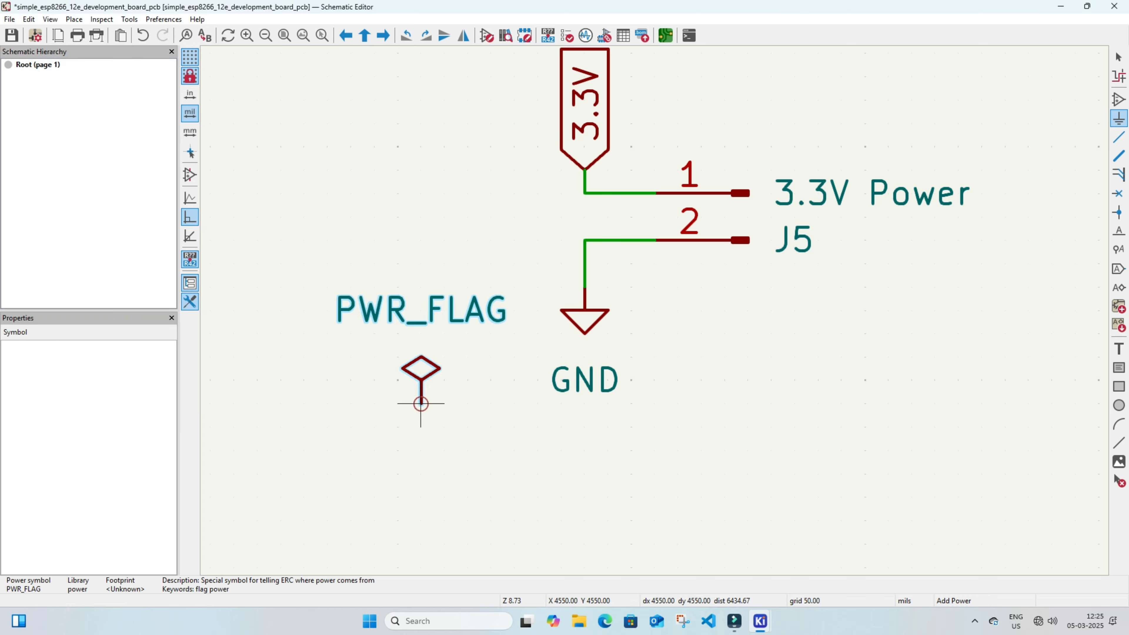
middle_click_drag(467, 193, 498, 307)
left_click(521, 307)
key("Escape")
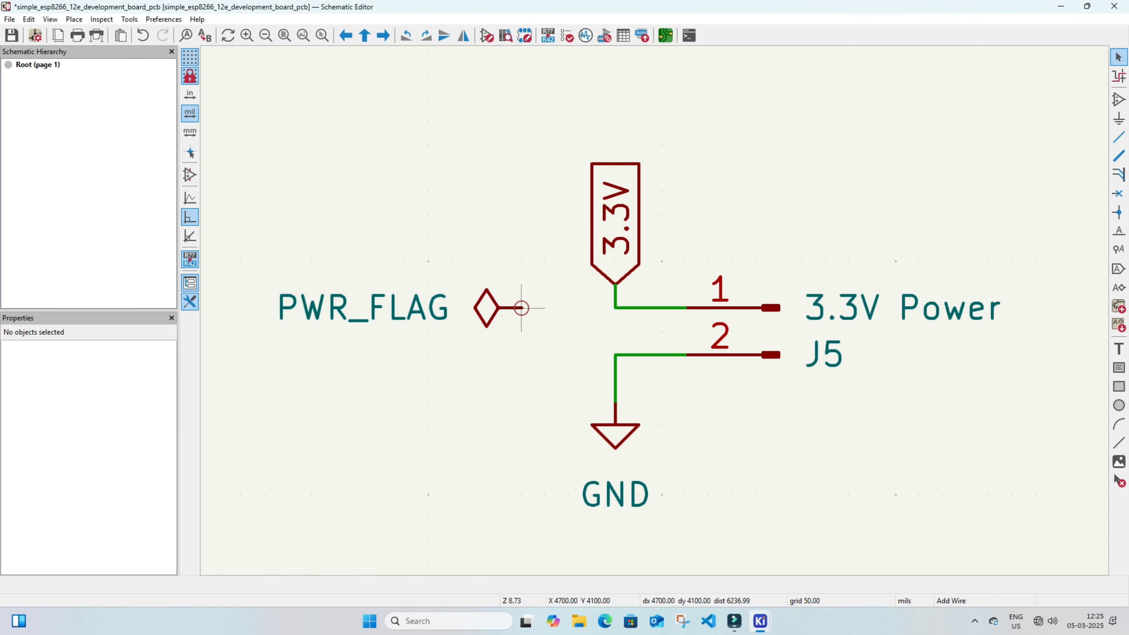
- Wire the PWR_FLAG symbol to the junction of the 3.3V label and J5 pin 1
left_click(522, 307)
left_click(615, 307)
key("Escape")
- Duplicate the PWR_FLAG symbol and place the copy directly below the original, beside J5's ground wire
left_click(475, 307)
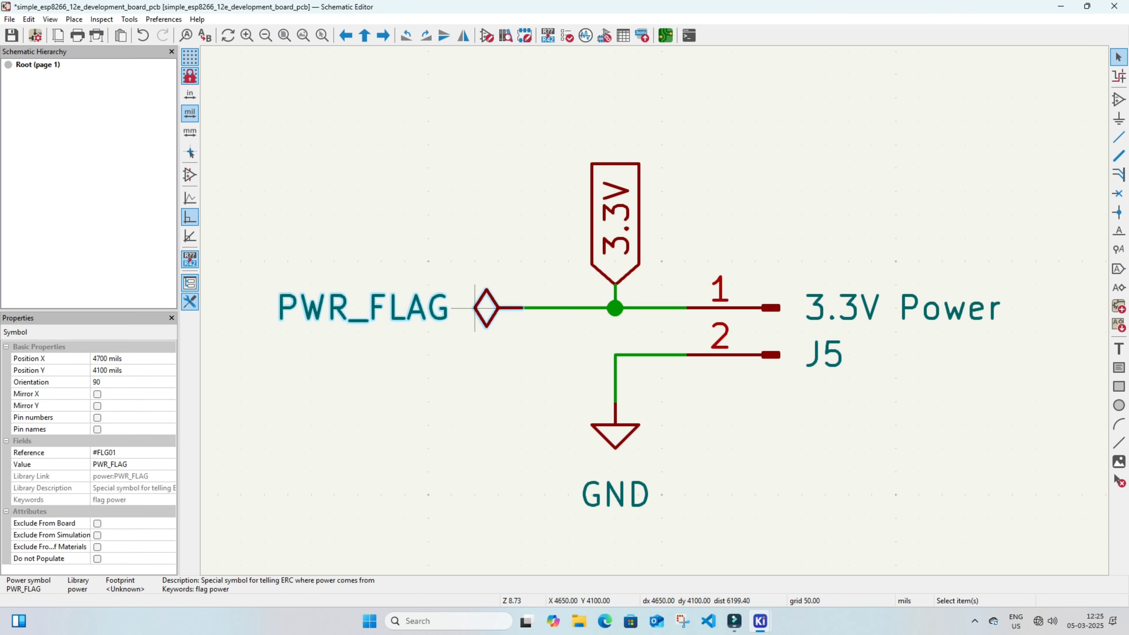
key("ctrl+d")
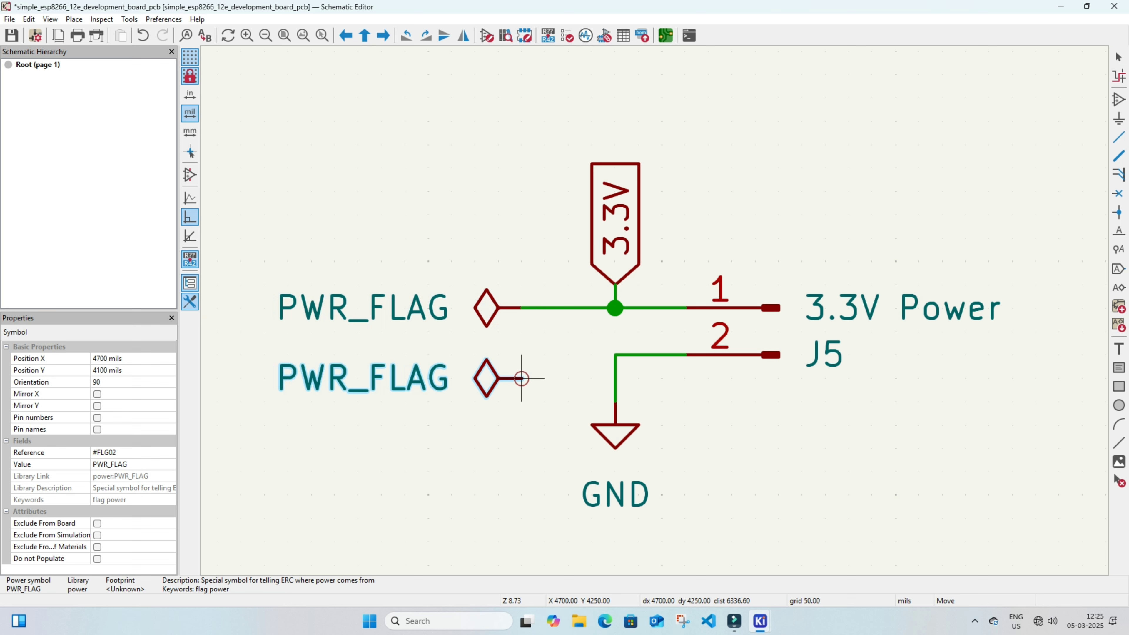
left_click(521, 378)
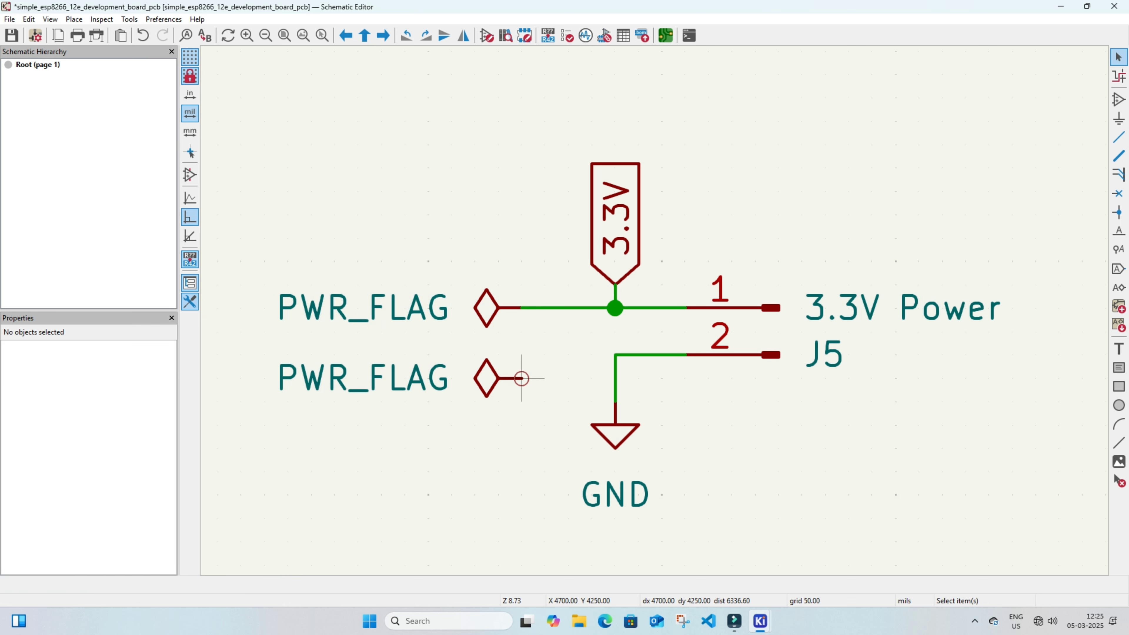
- Wire the lower PWR_FLAG to J5's GND line and save the schematic
key("w")
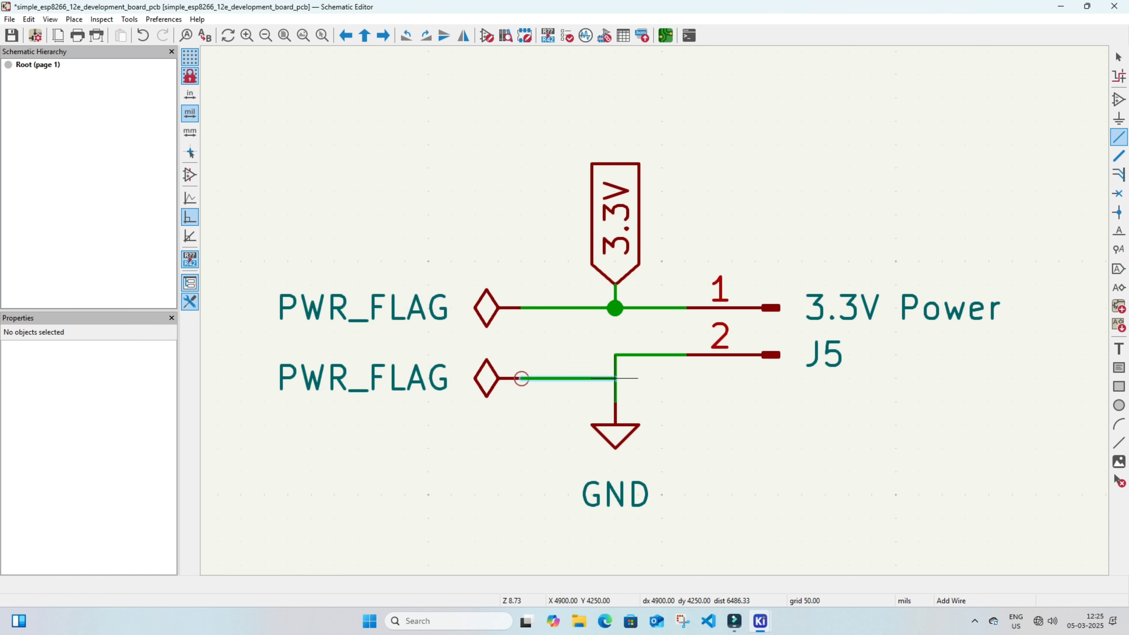
left_click(615, 379)
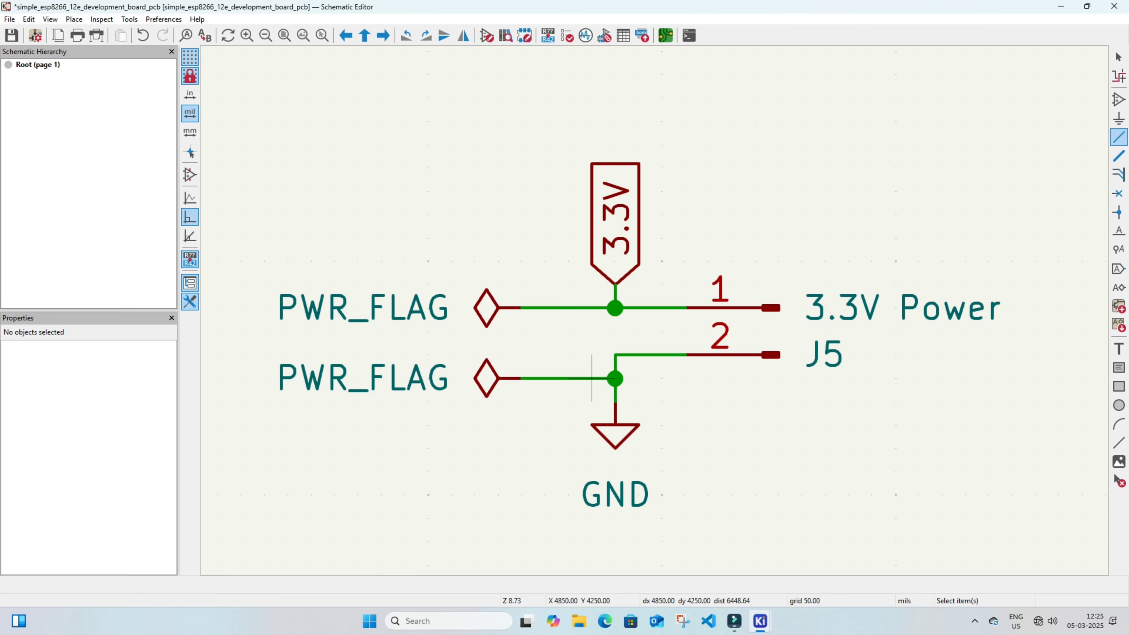
key("Escape")
key("ctrl+s")
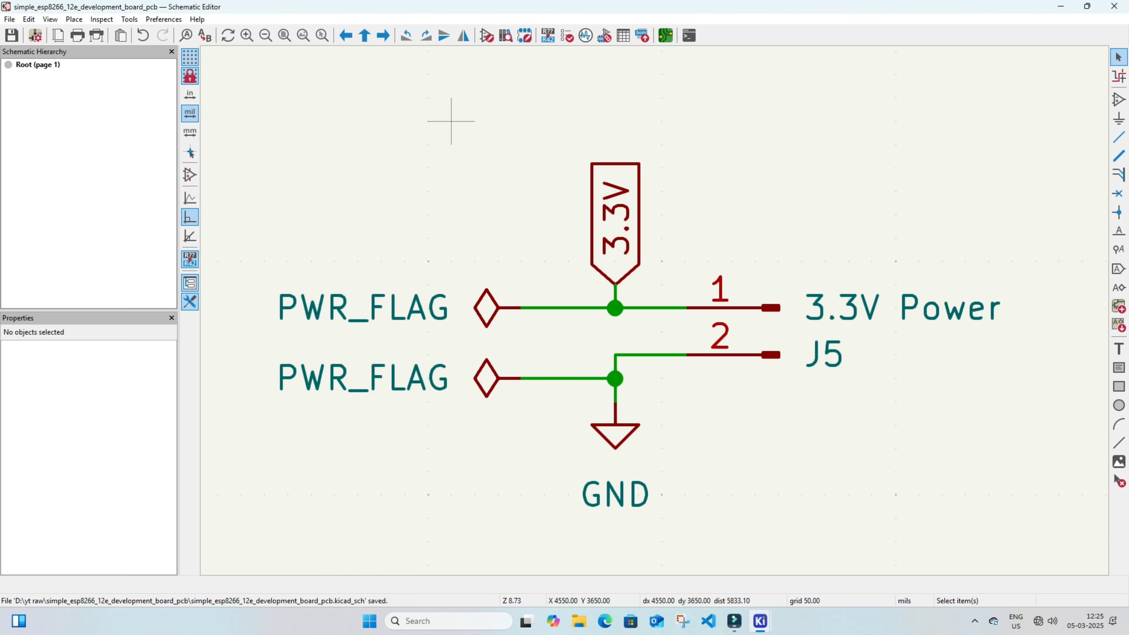
- Rerun the electrical rules check on the whole schematic and close the checker
scroll(451, 98, "down", 1)
scroll(654, 310, "down", 3)
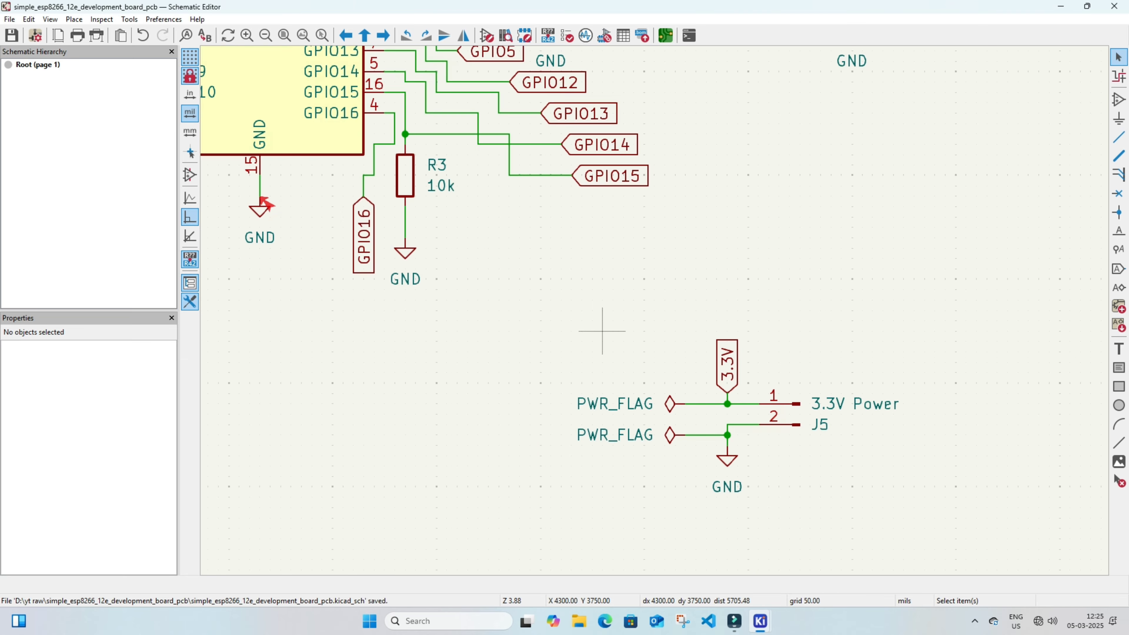
left_click(567, 36)
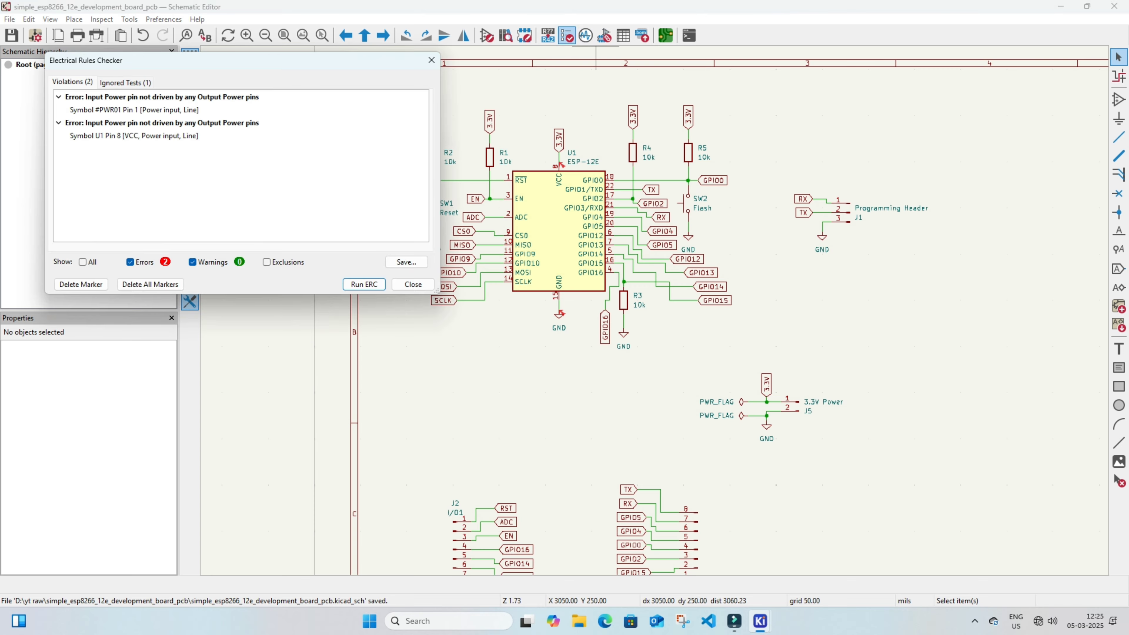
left_click(364, 284)
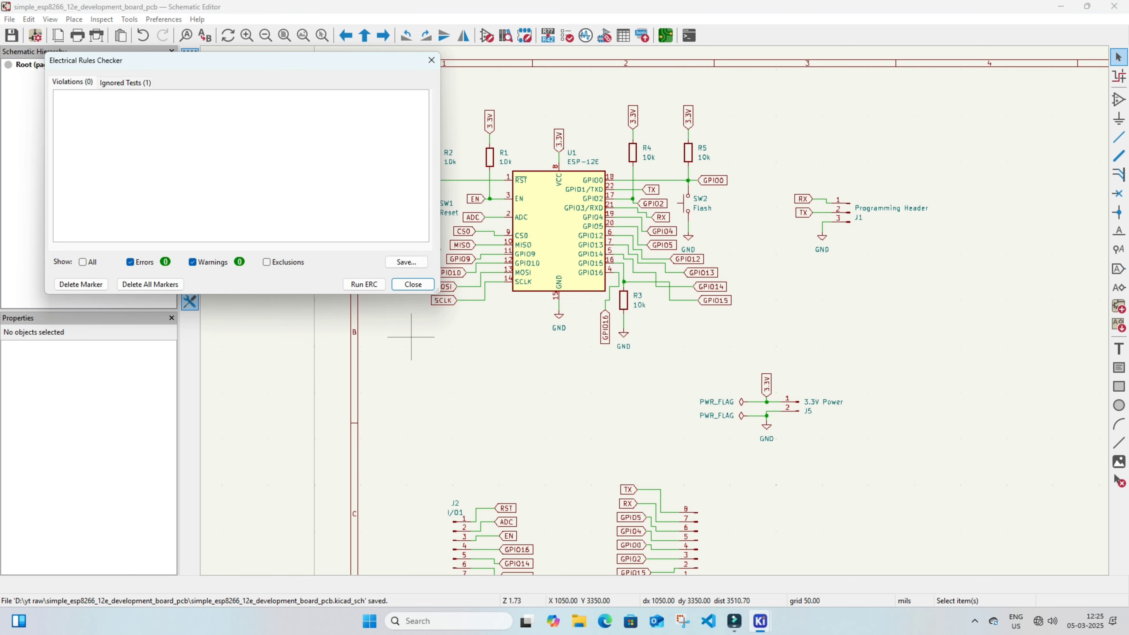
left_click(413, 284)
- Assign the footprint PinHeader_1x02_P2.54mm_Vertical to the 3.3V Power connector J5
scroll(794, 438, "up", 1)
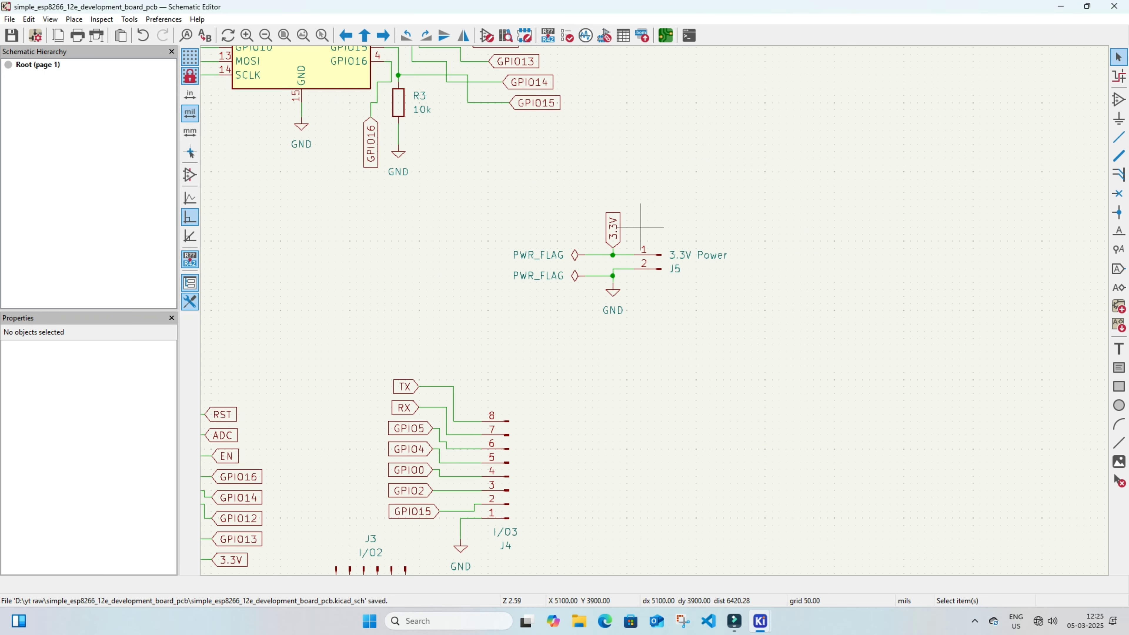
left_click_drag(640, 227, 723, 290)
key("e")
left_click(231, 146)
left_click(242, 146)
type("header")
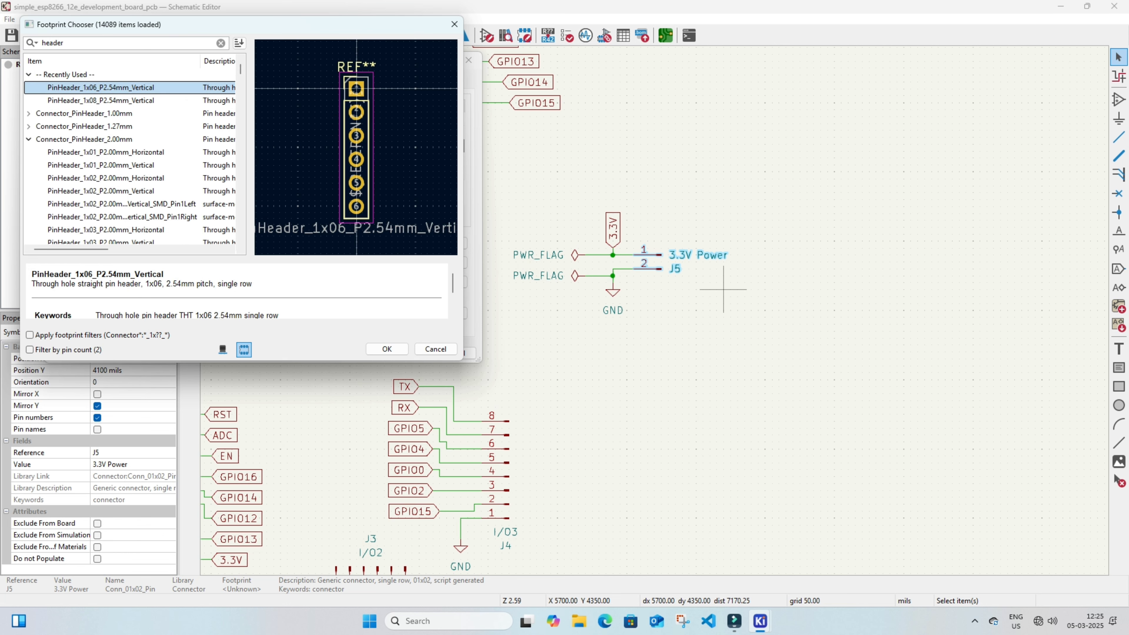
double_click(80, 152)
double_click(80, 152)
left_click(93, 204)
left_click(387, 349)
left_click(406, 353)
- Return to the project manager and open the project's board file in the PCB Editor
scroll(644, 272, "down", 3)
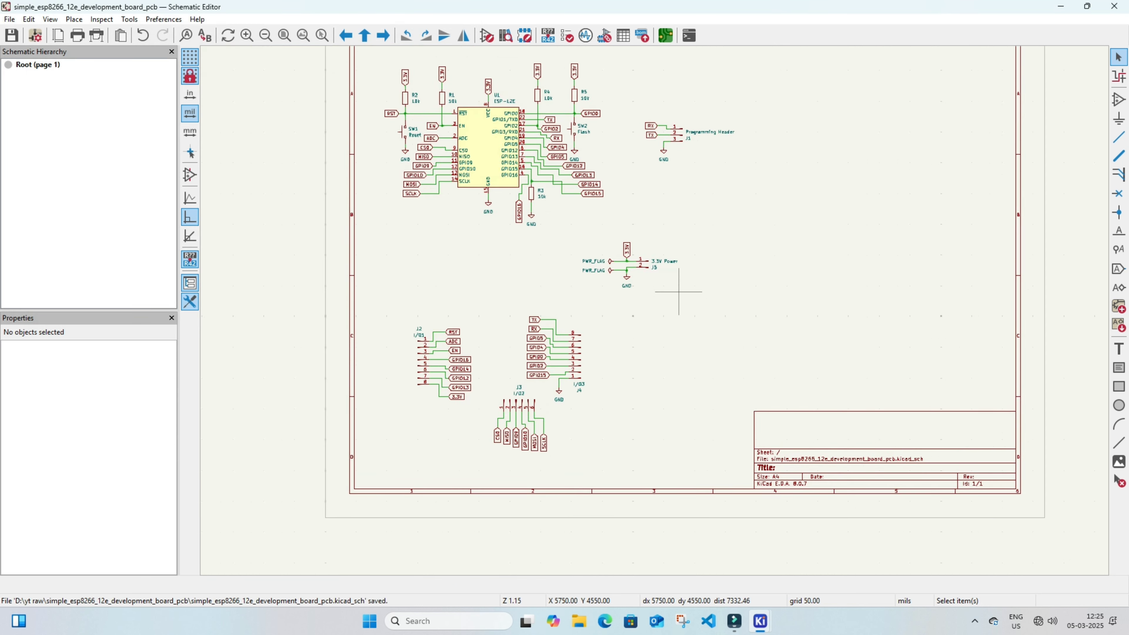
middle_click_drag(685, 316, 623, 357)
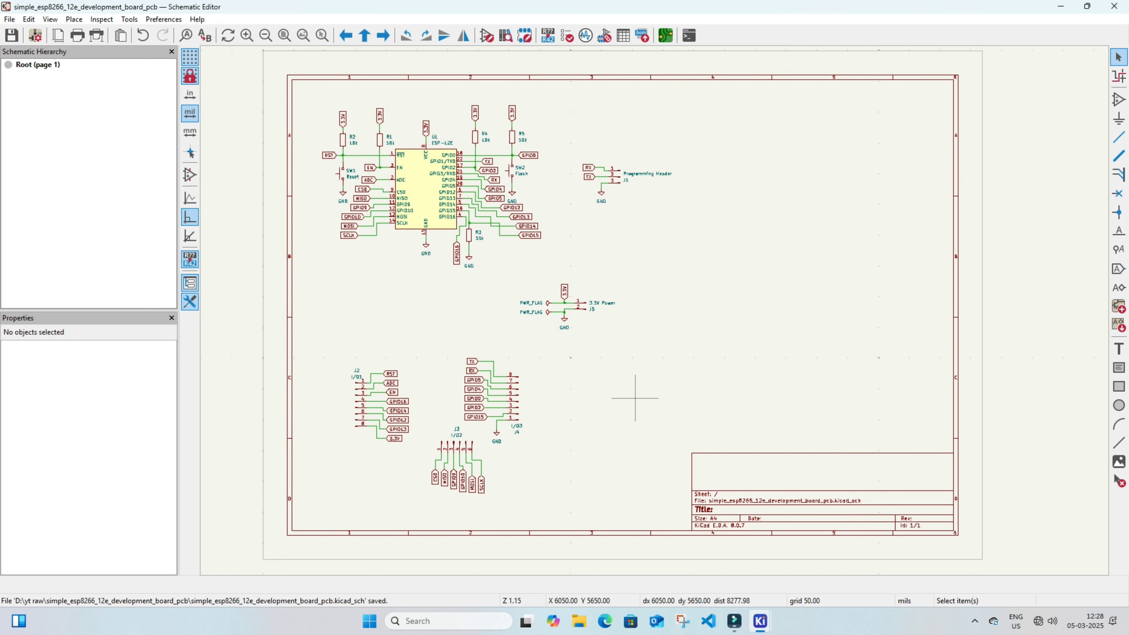
mouse_move(760, 621)
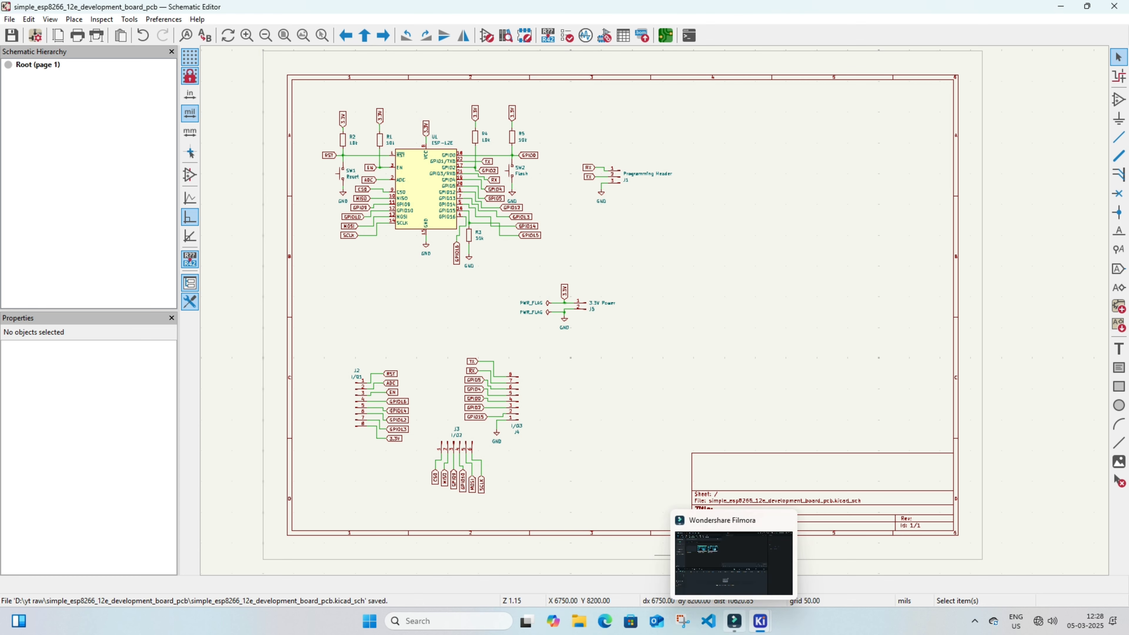
left_click(696, 562)
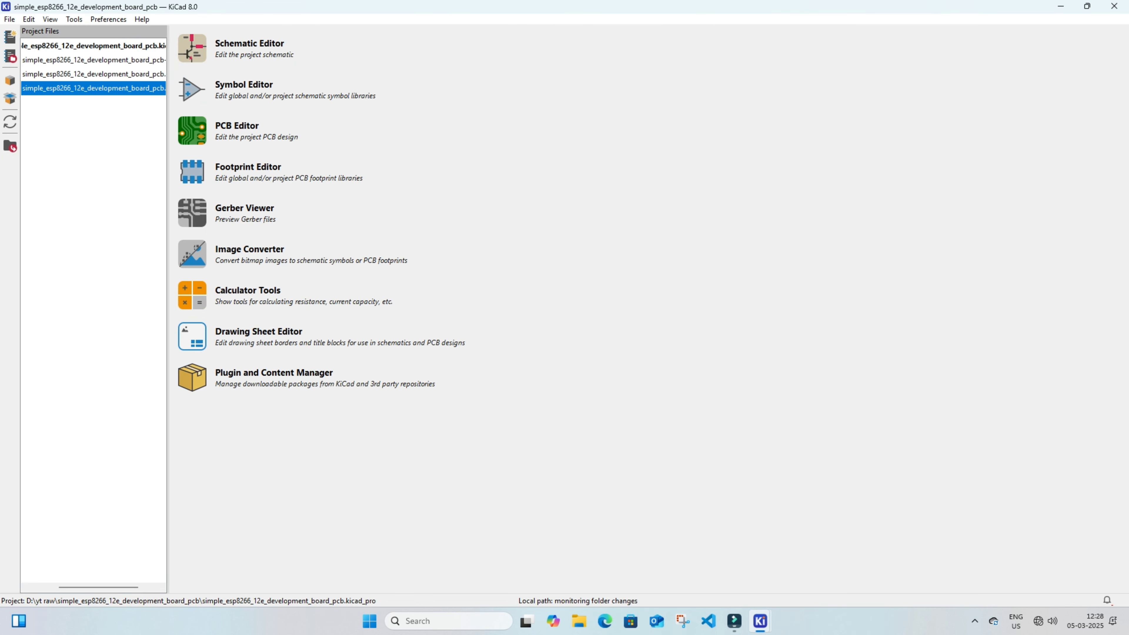
left_click(159, 75)
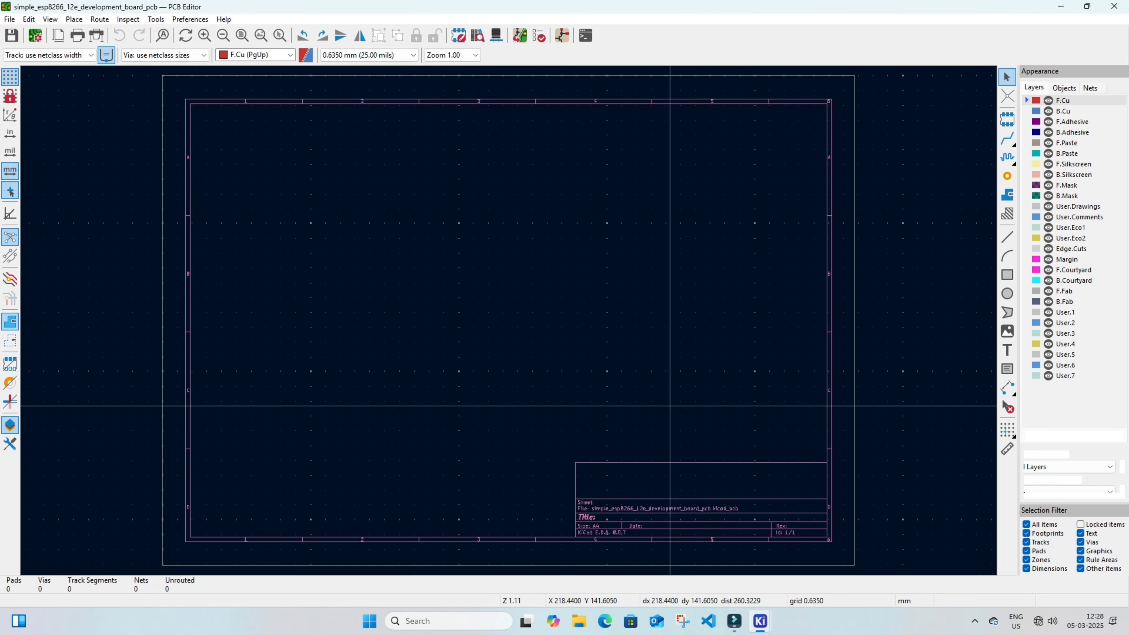
- Check the pending changes and errors for updating the PCB from the schematic without applying them
left_click(156, 19)
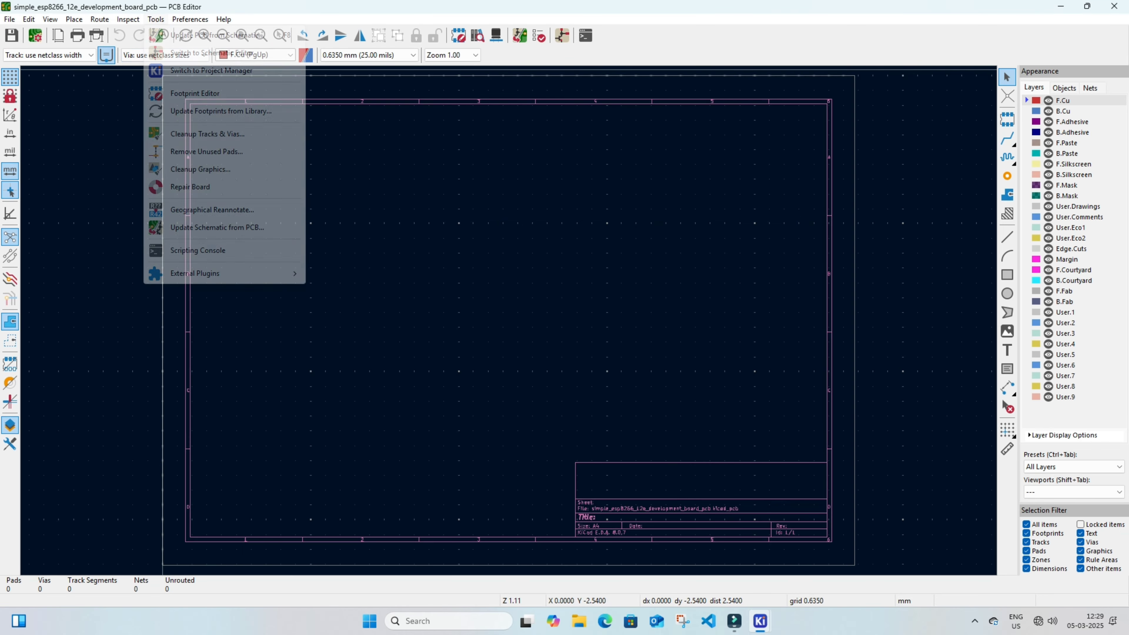
left_click(204, 35)
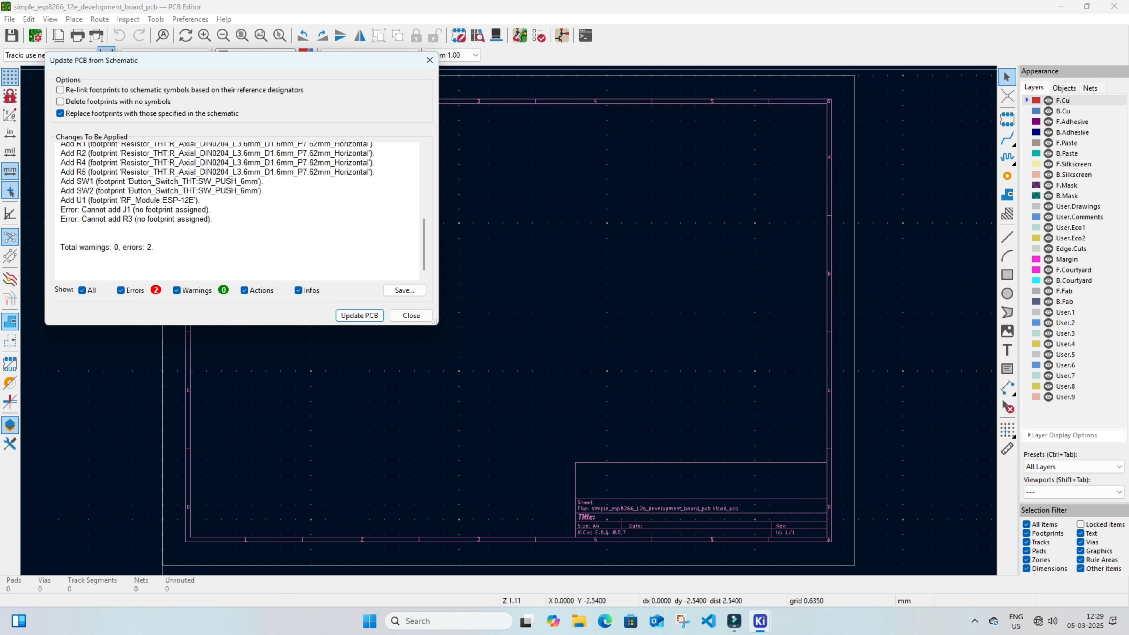
left_click(409, 315)
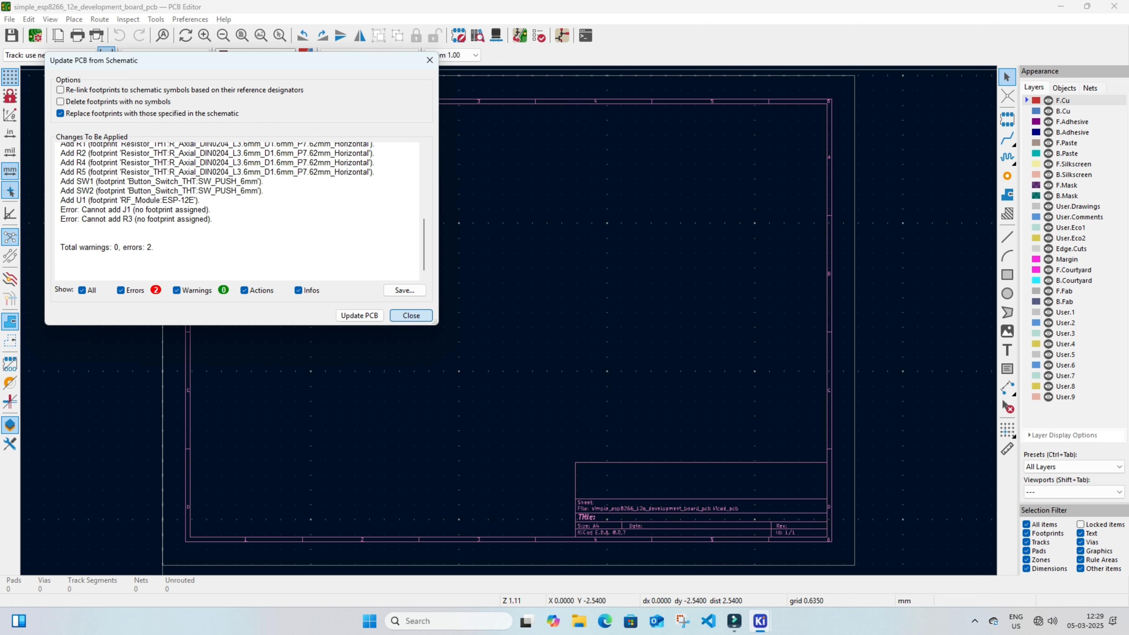
- Switch to the schematic and assign the footprint PinHeader_1x03_P2.54mm_Vertical to the Programming Header J1
mouse_move(760, 621)
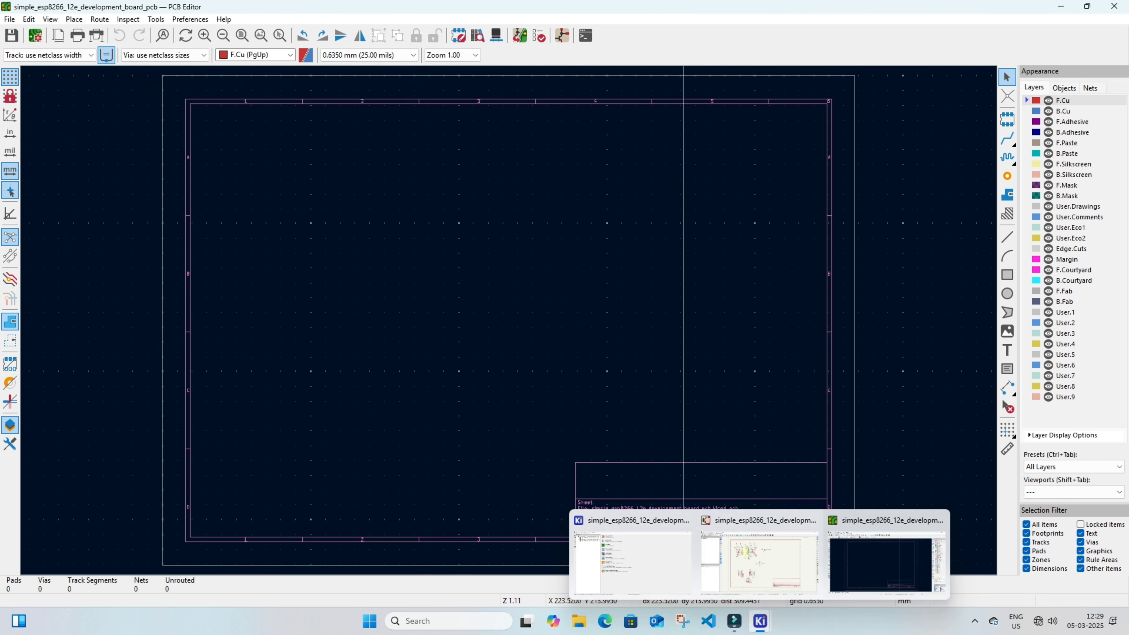
left_click(760, 561)
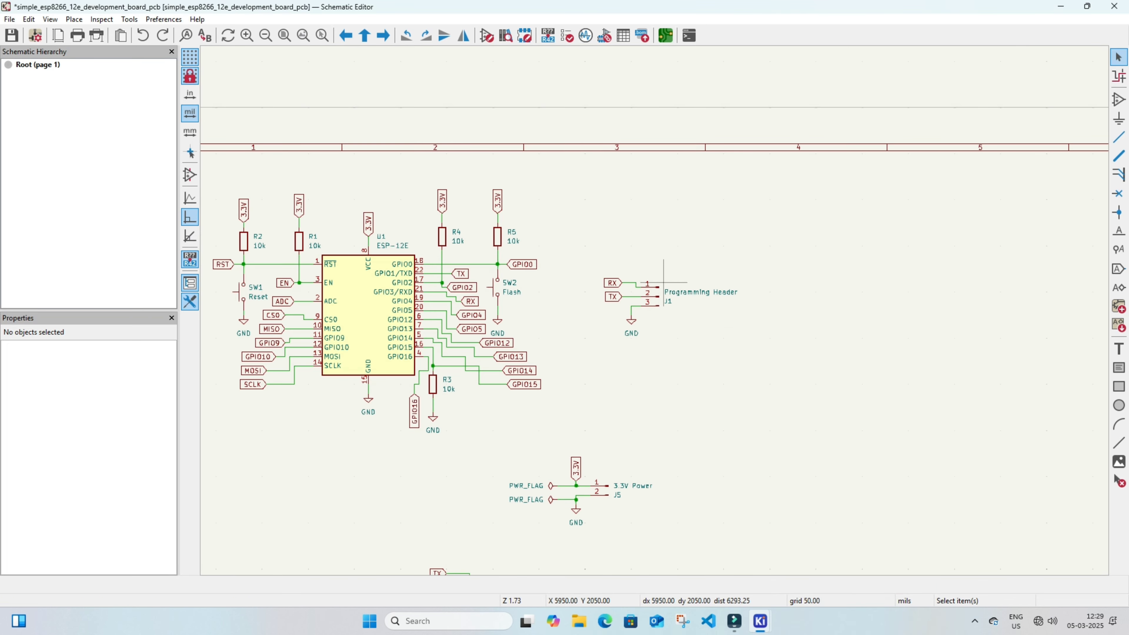
left_click_drag(650, 263, 710, 320)
key("e")
left_click(231, 146)
left_click(243, 146)
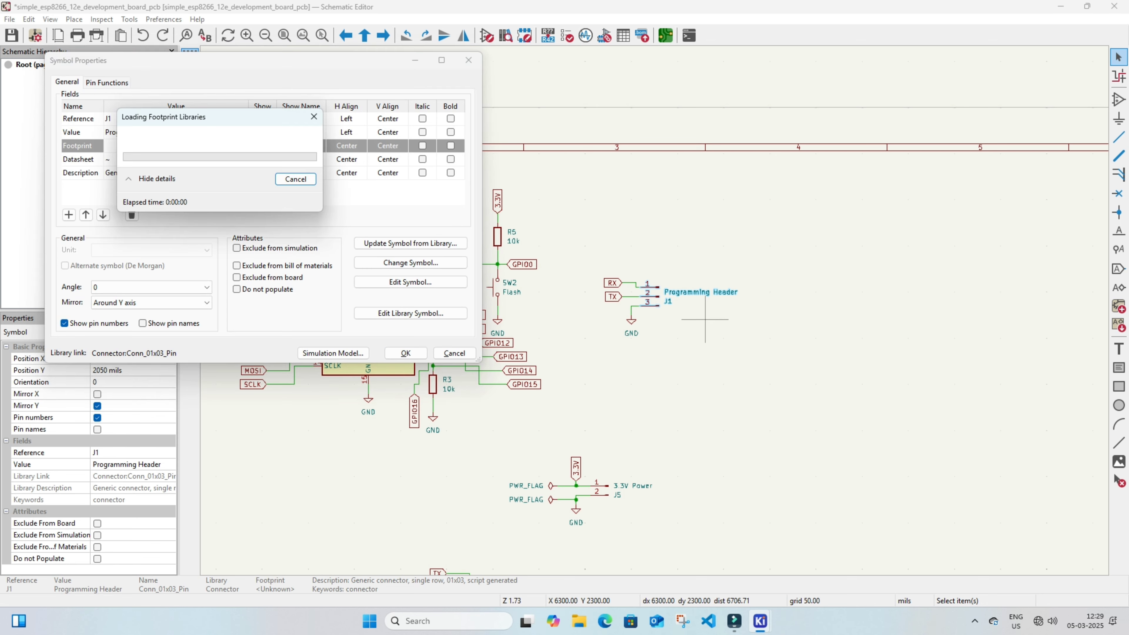
type("header")
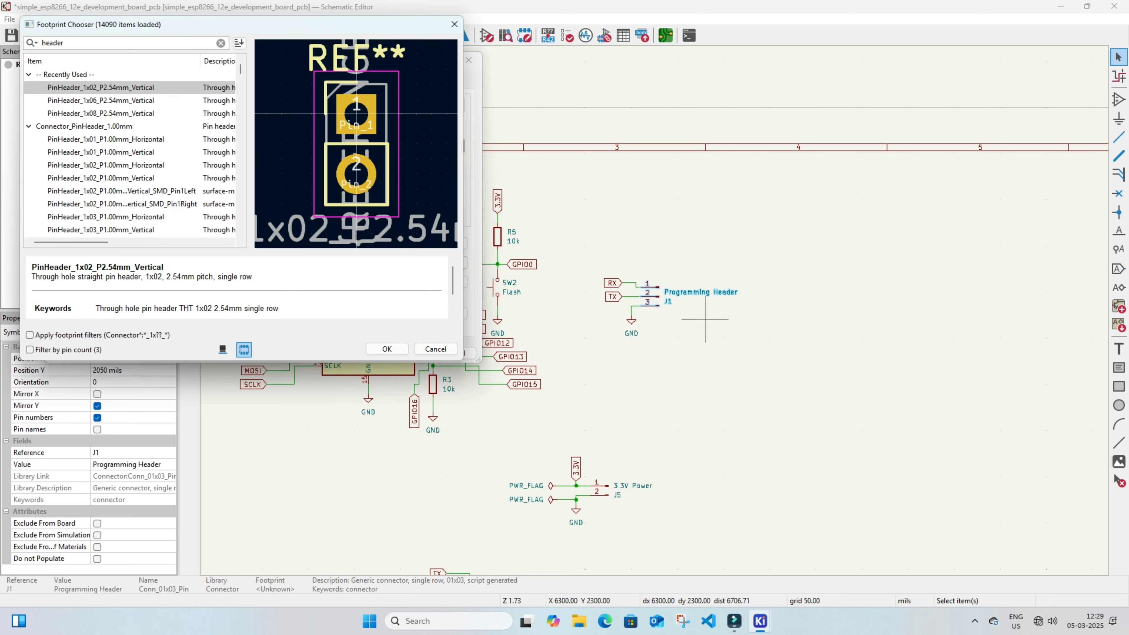
scroll(101, 191, "down", 2)
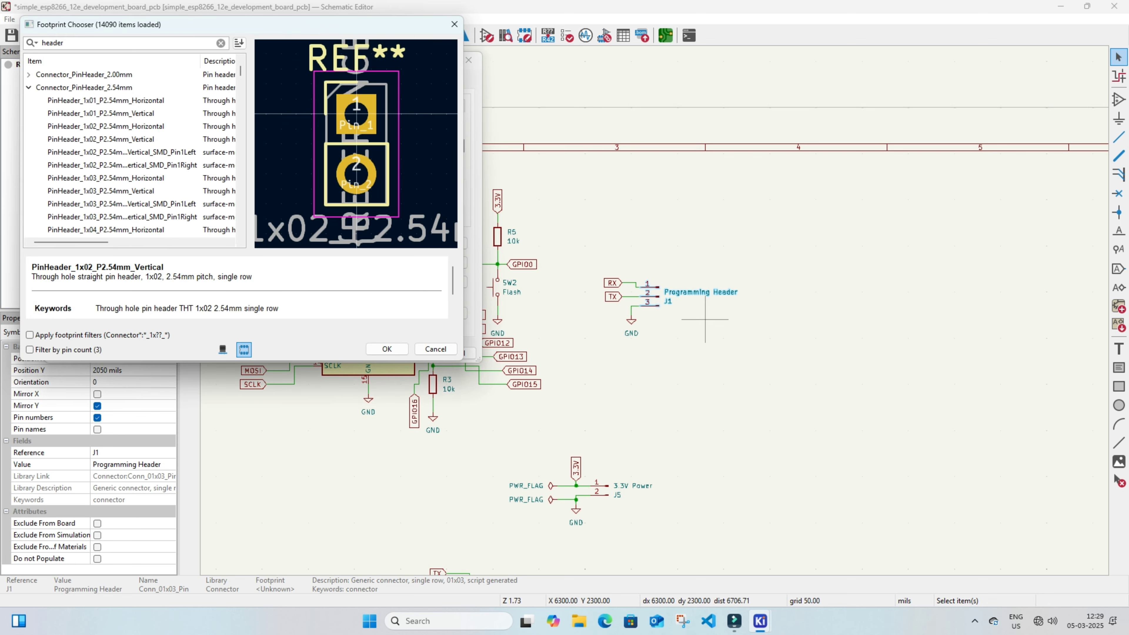
left_click(101, 191)
left_click(392, 349)
left_click(395, 352)
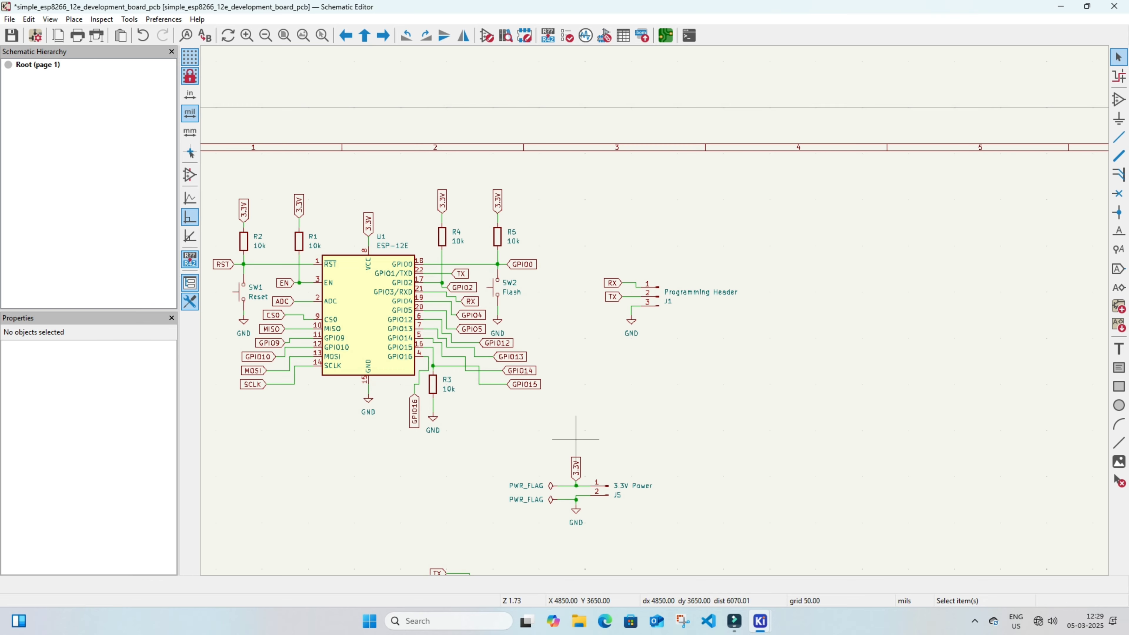
- Copy the axial resistor footprint from R4 and assign it to resistor R3
double_click(442, 238)
left_click(200, 146)
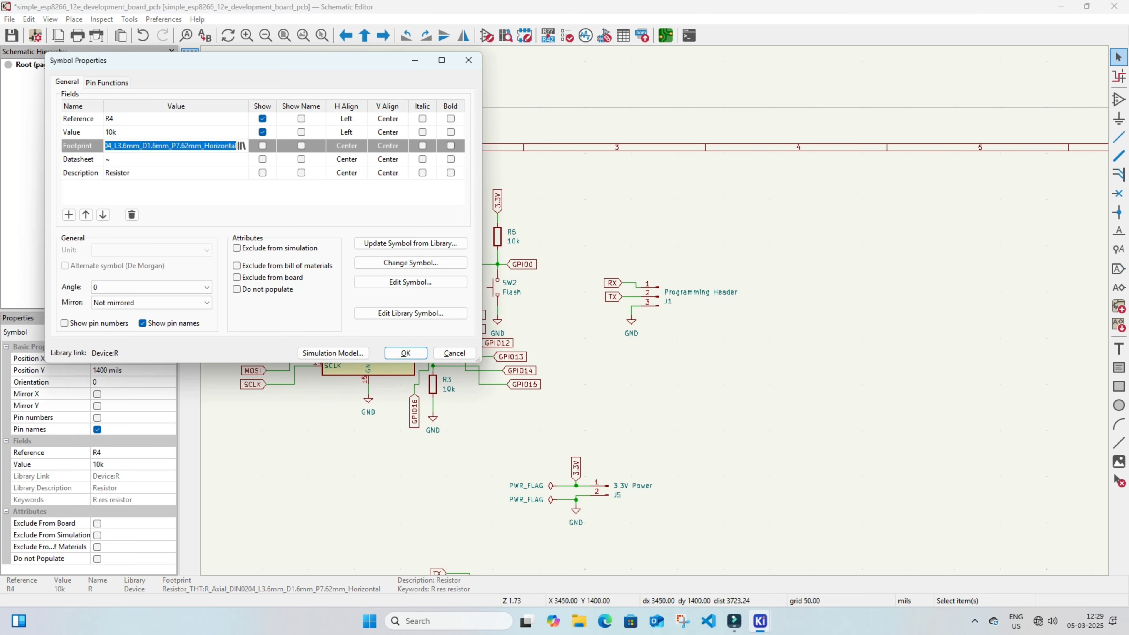
left_click(454, 353)
left_click(424, 426)
double_click(433, 385)
left_click(200, 147)
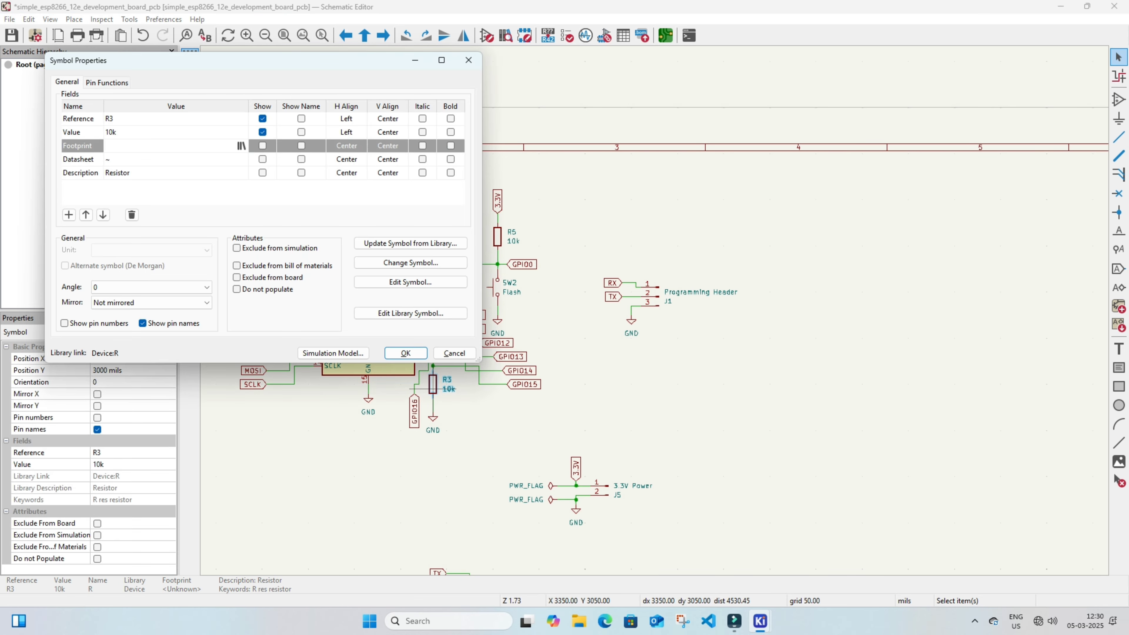
key("ctrl+v")
left_click(406, 353)
left_click(331, 453)
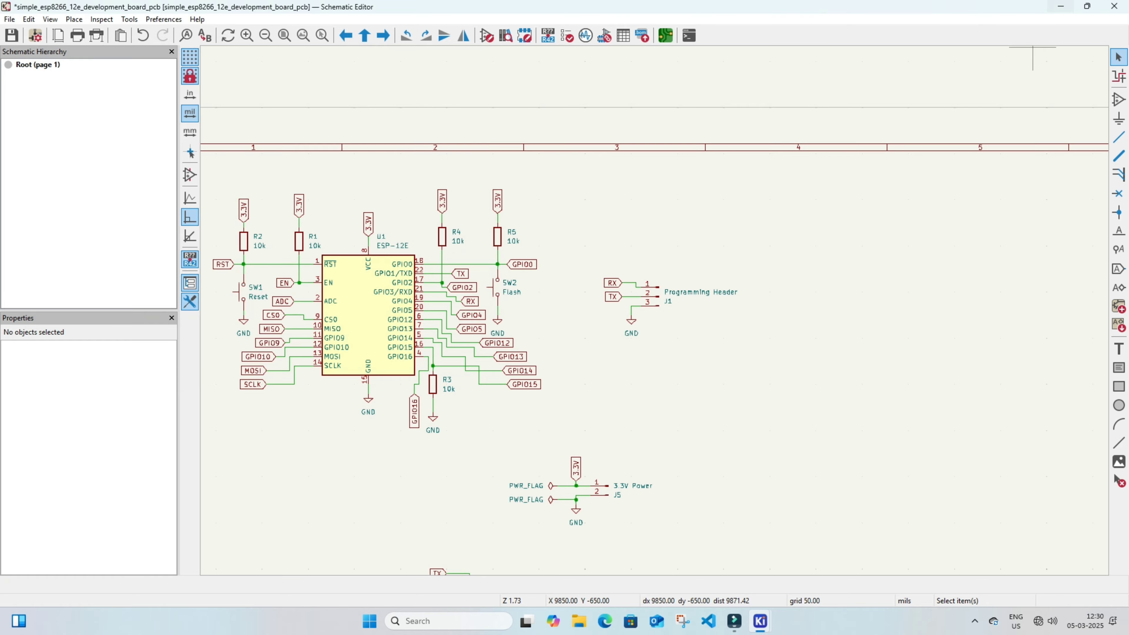
- Return to the PCB Editor, update the PCB from the schematic and place the imported footprints in the sheet's lower-left area
left_click(1060, 7)
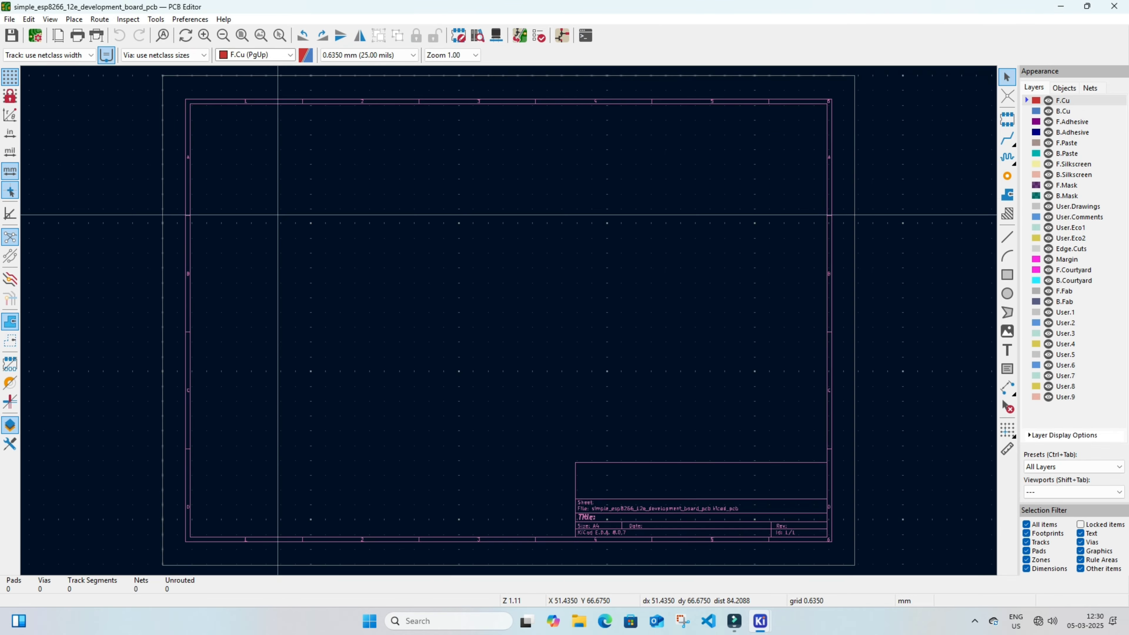
left_click(156, 19)
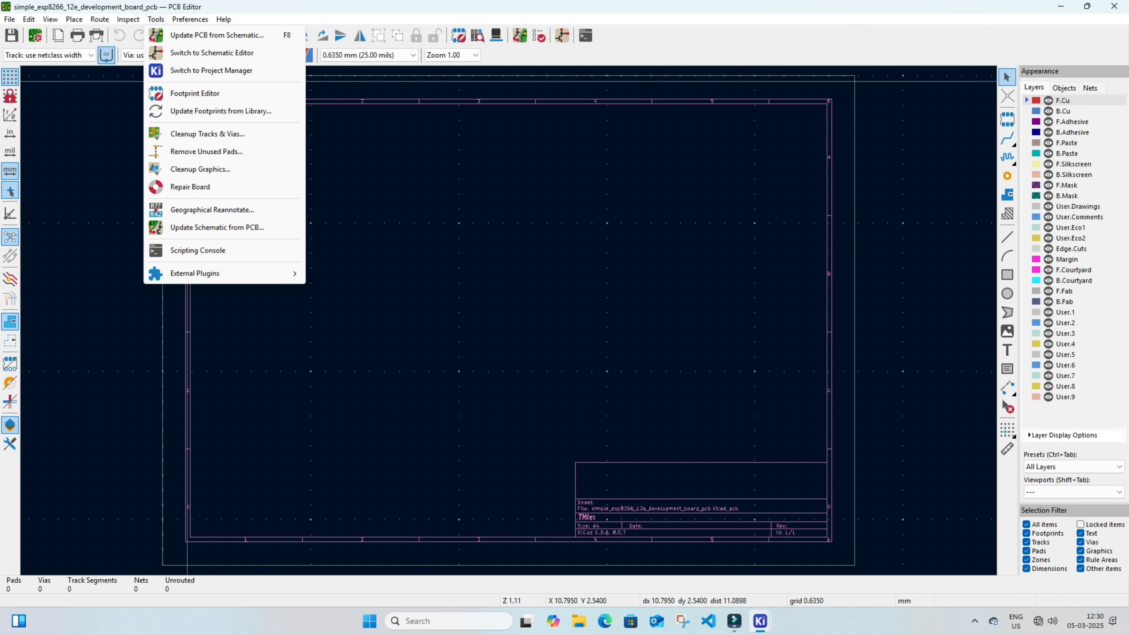
left_click(209, 35)
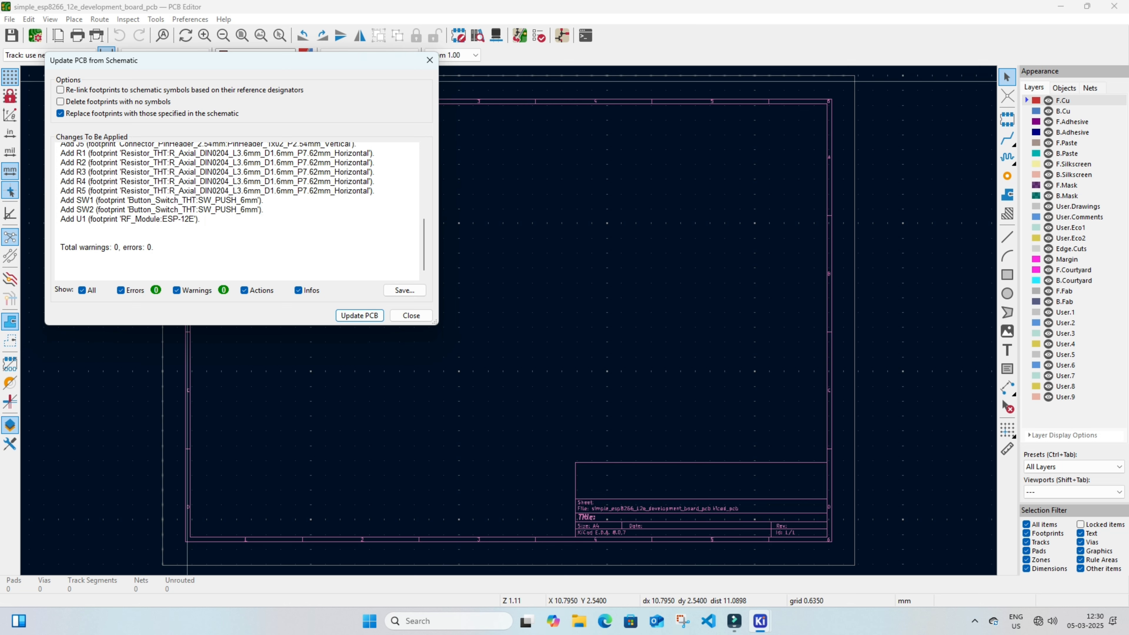
key("Return")
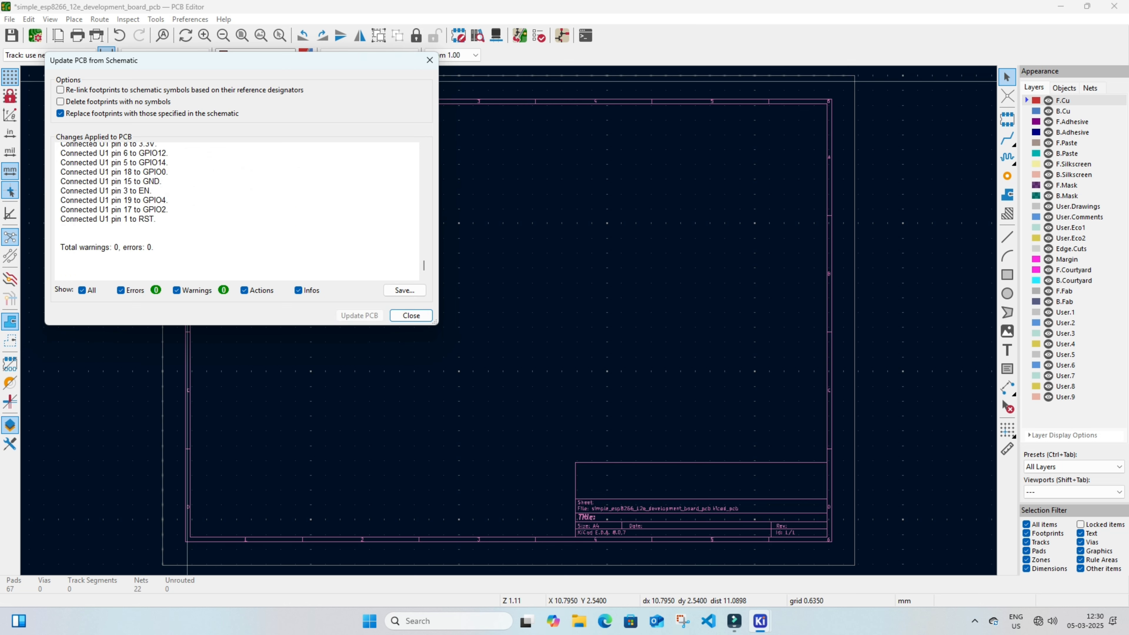
key("Return")
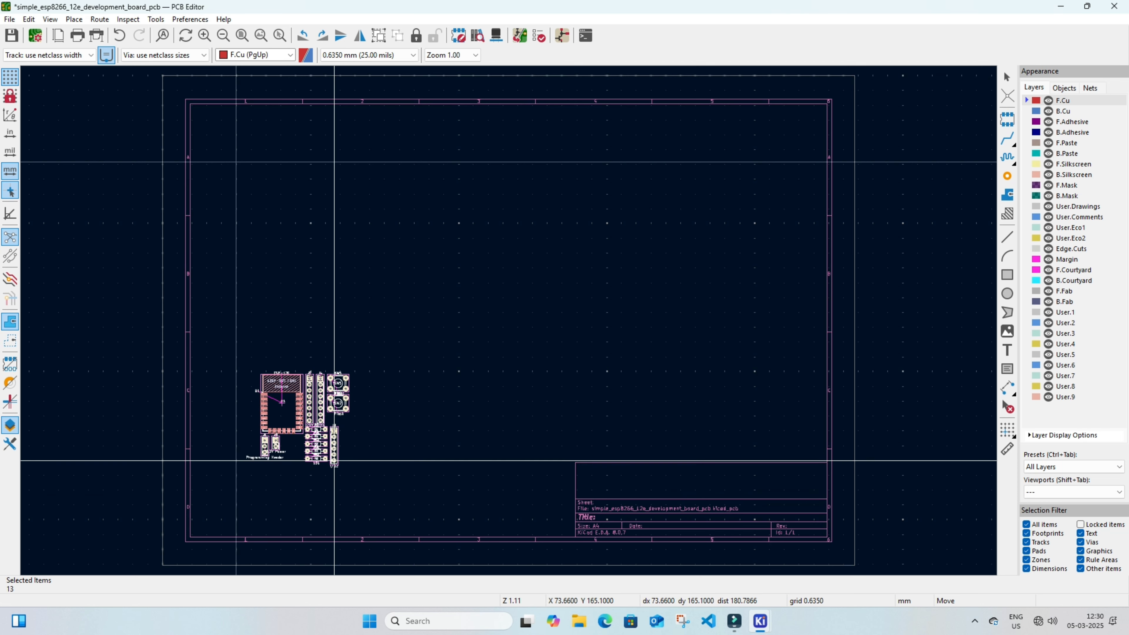
left_click(334, 460)
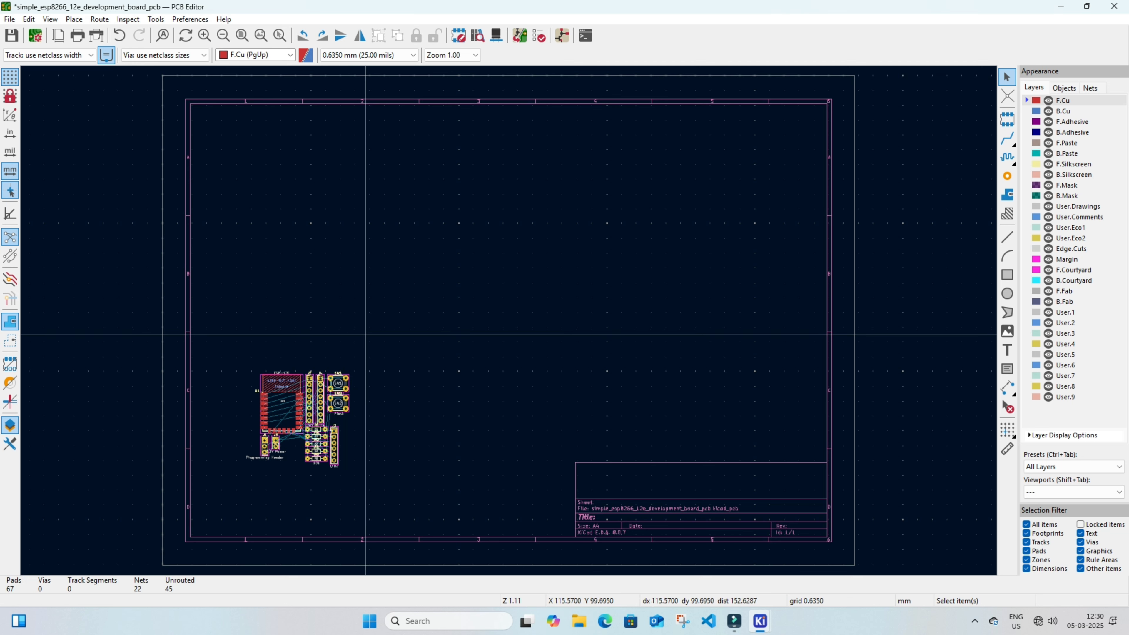
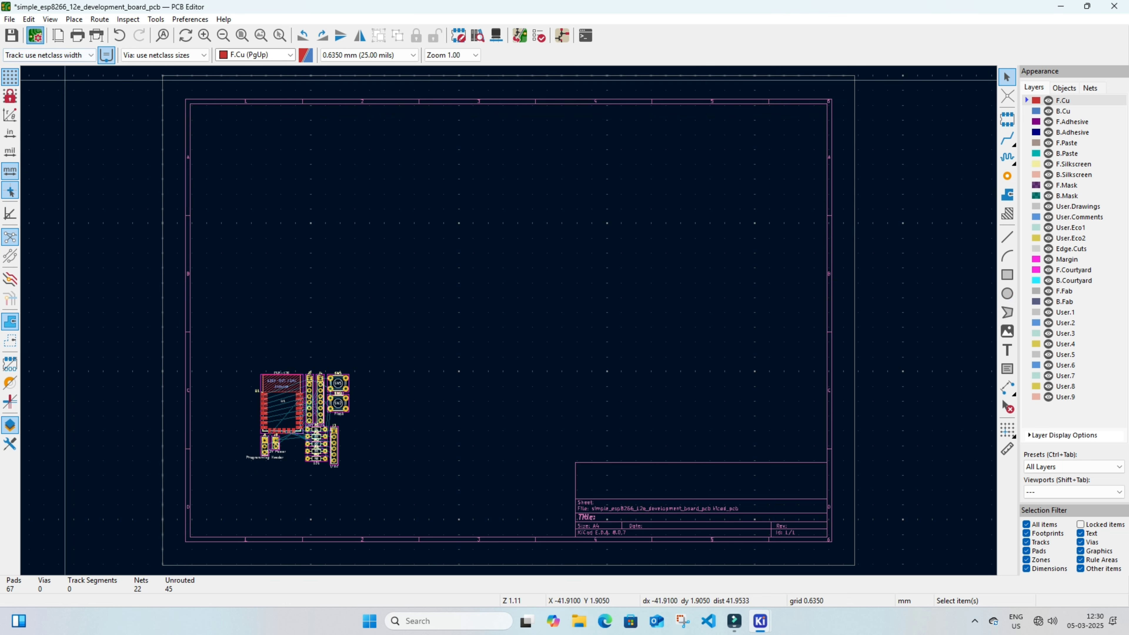
- In the board setup, disable the User.Eco1, User.Eco2, User.Comments, User.Drawings and User.1 to User.9 layers
left_click(35, 35)
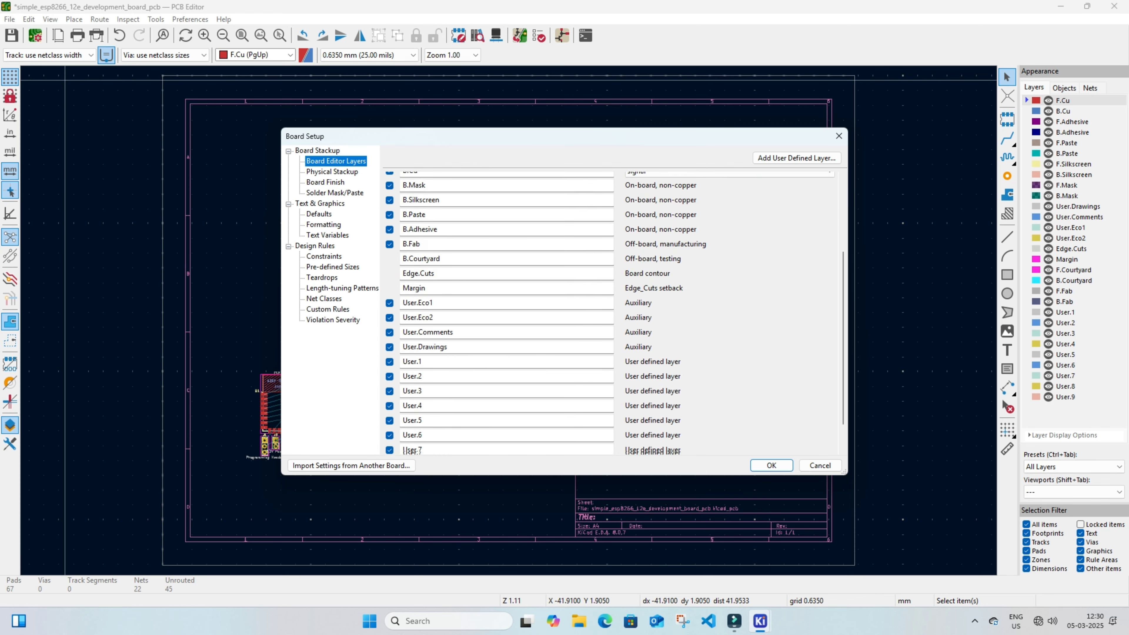
scroll(611, 312, "down", 3)
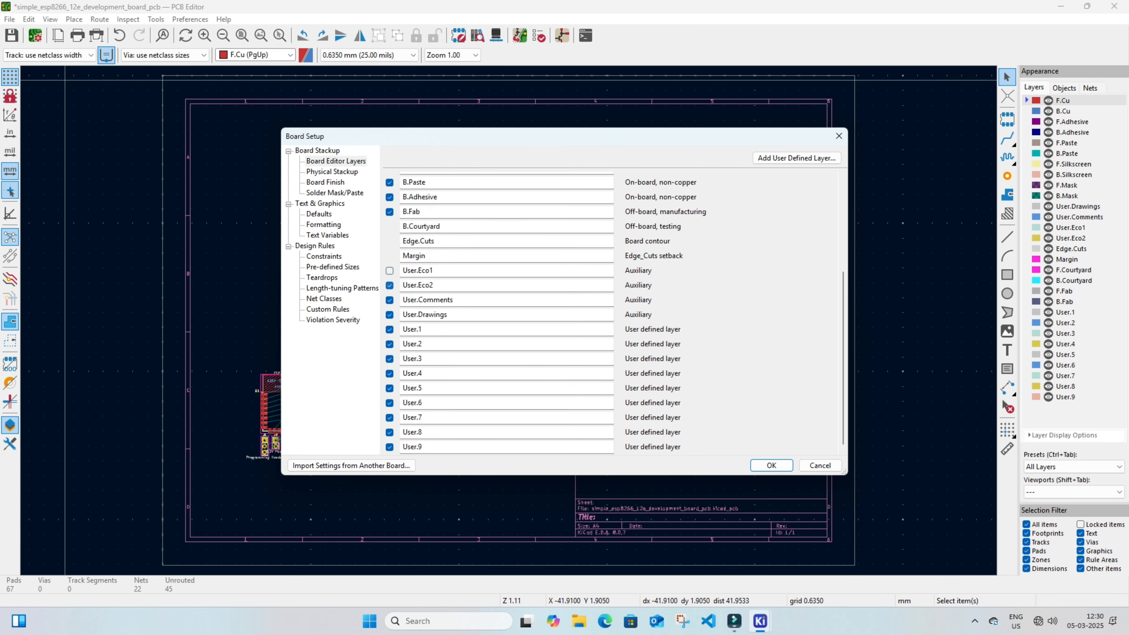
left_click(389, 315)
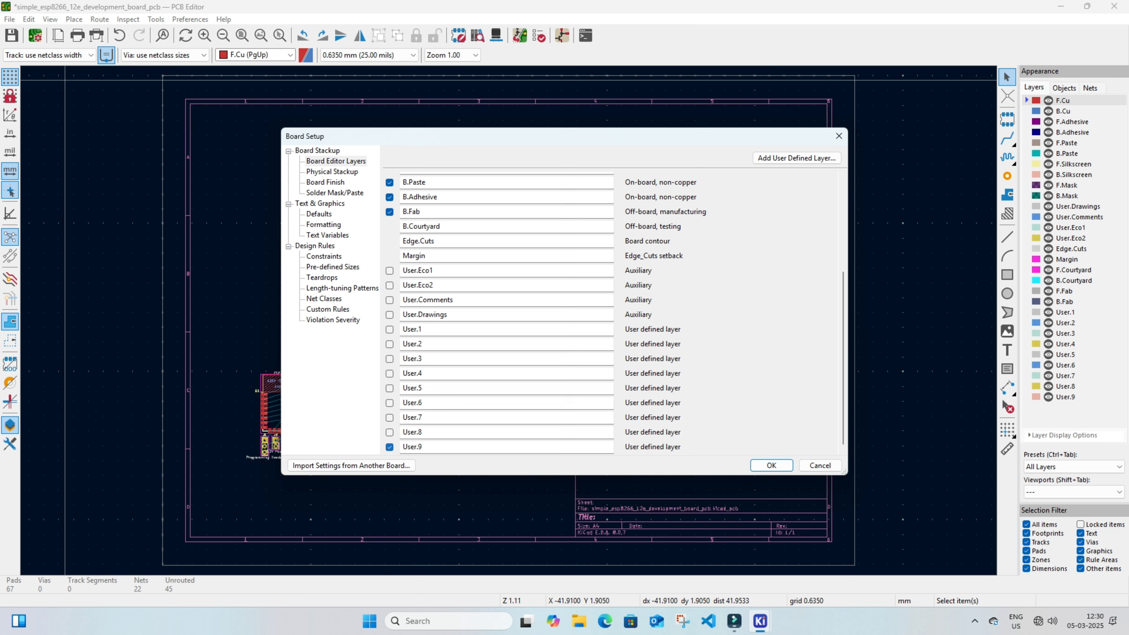
- Decline the removal of the User.Comments layer, re-enable it and open the board's Physical Stackup settings
left_click(332, 171)
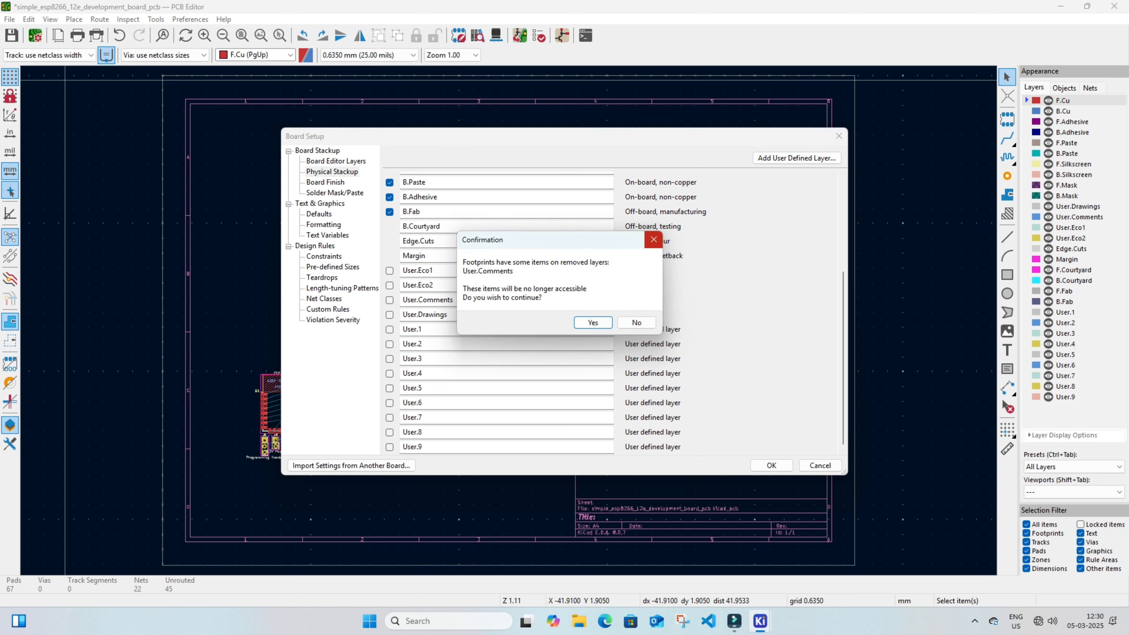
left_click(653, 240)
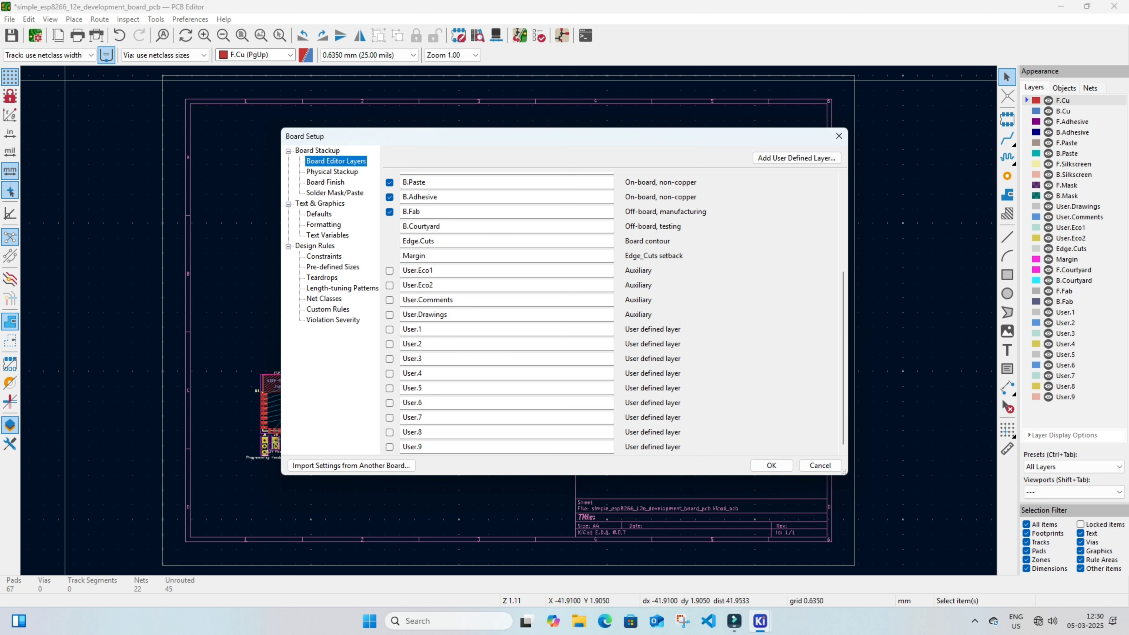
left_click(389, 299)
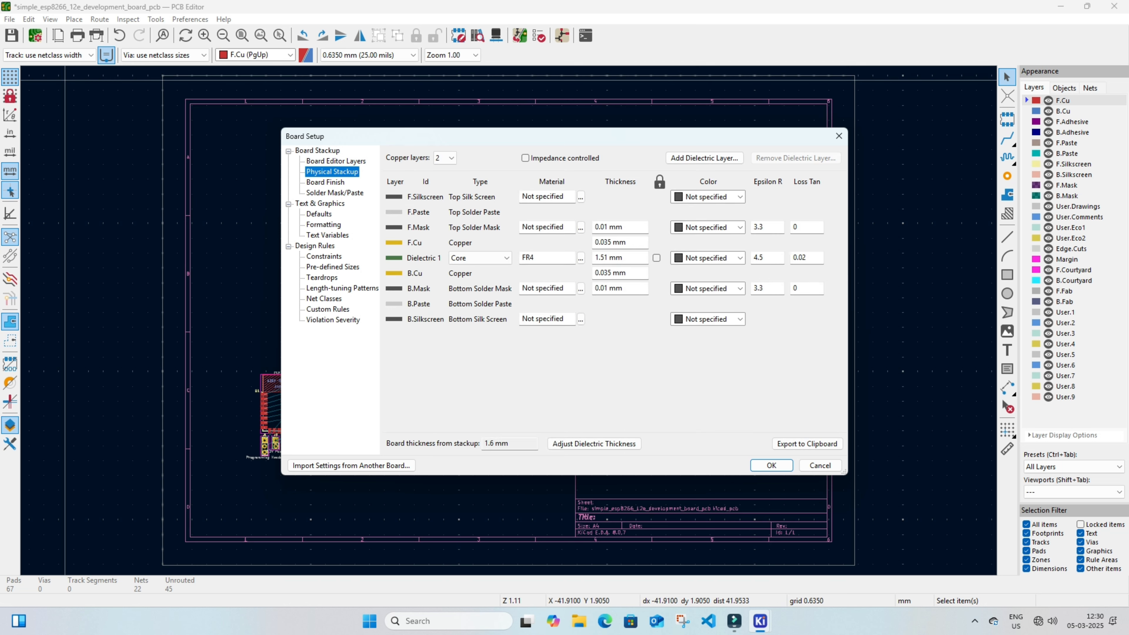
- Set the top and bottom solder mask colours to Blue and apply the board setup
left_click(740, 227)
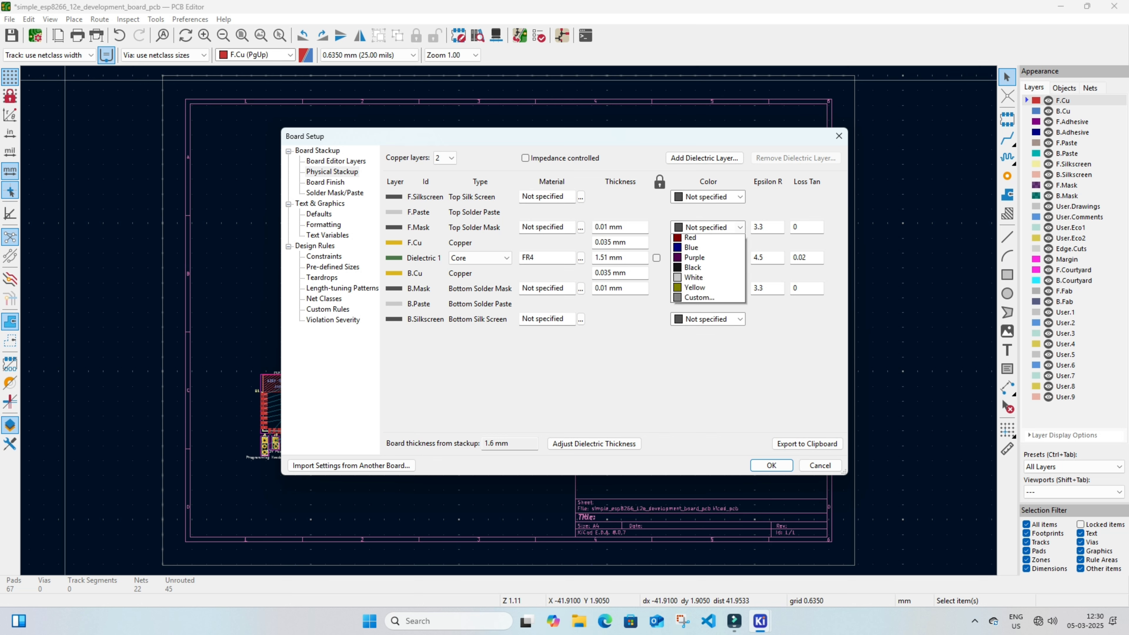
key("Escape")
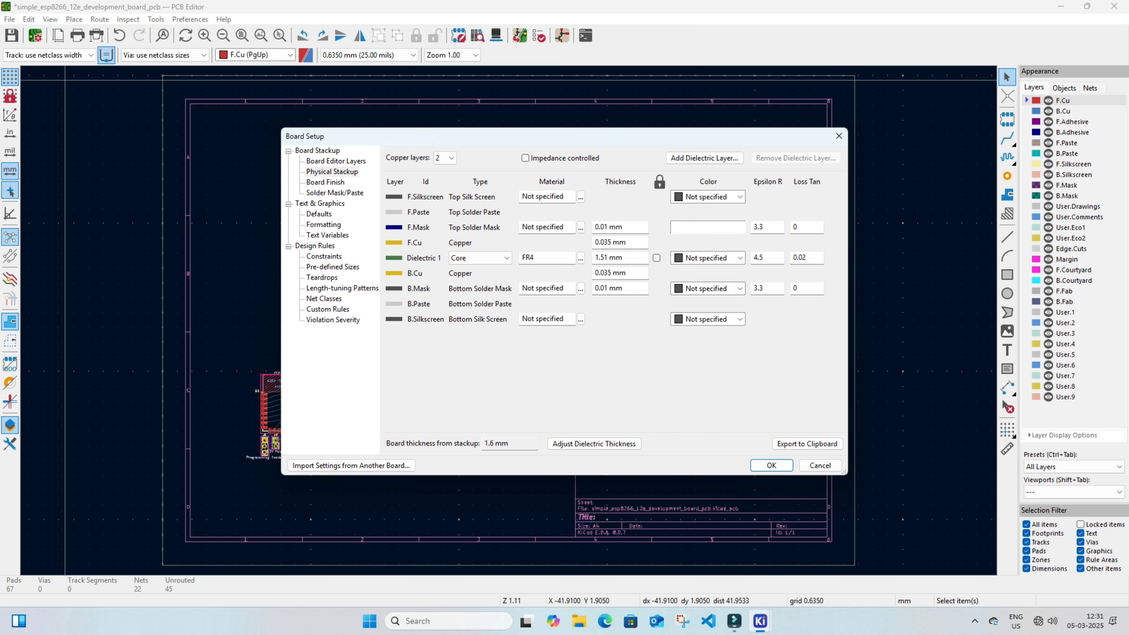
left_click(740, 288)
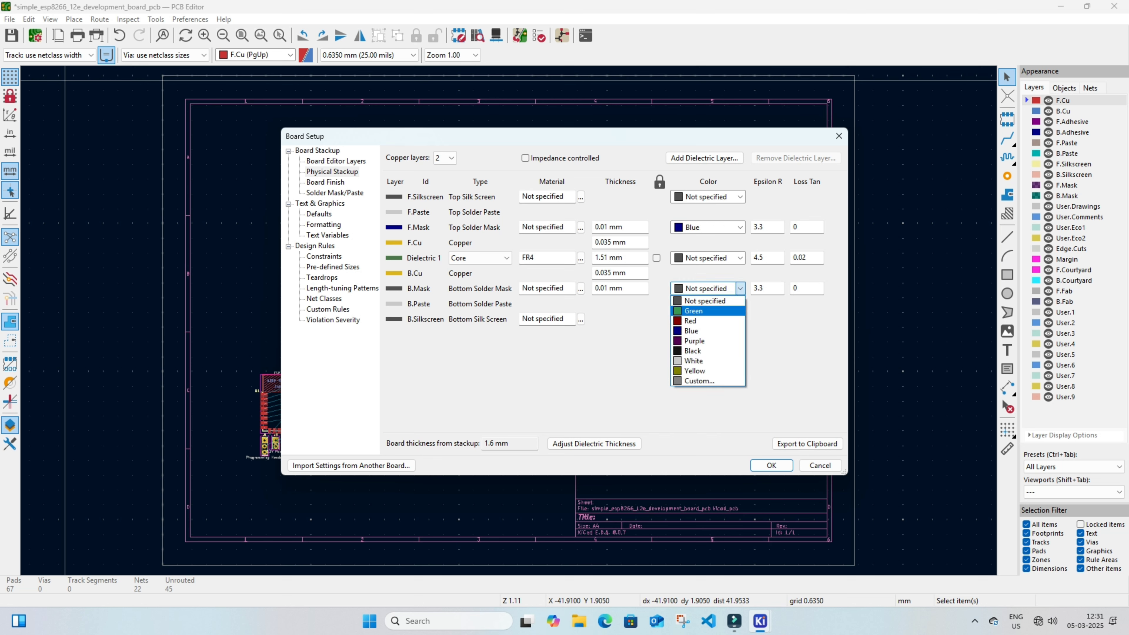
key("Down")
key("Down")
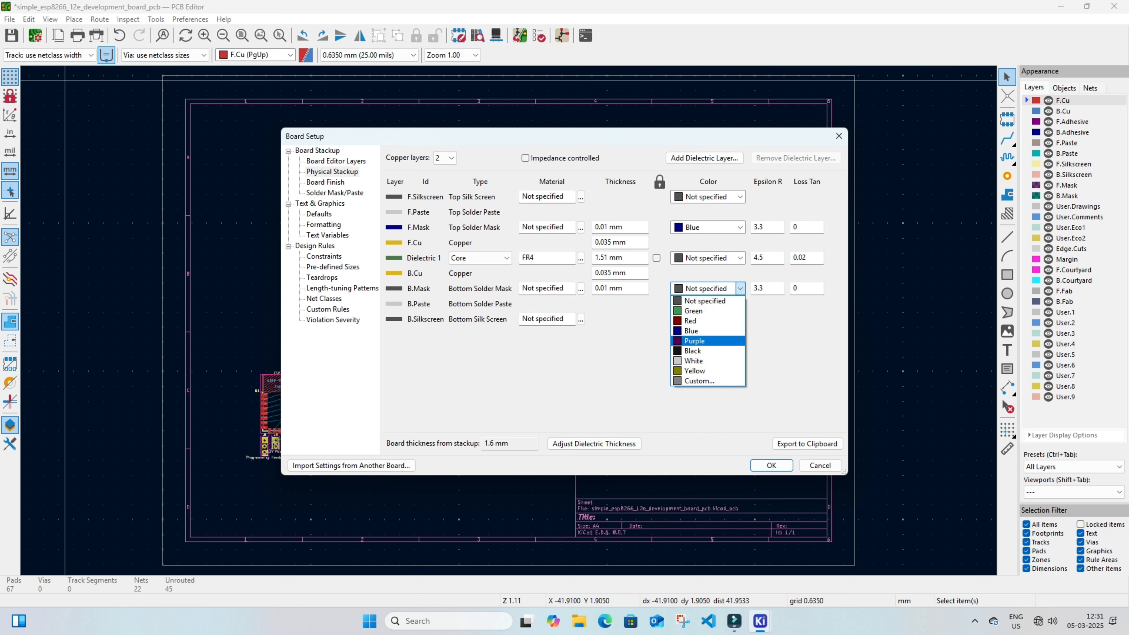
key("Up")
key("Escape")
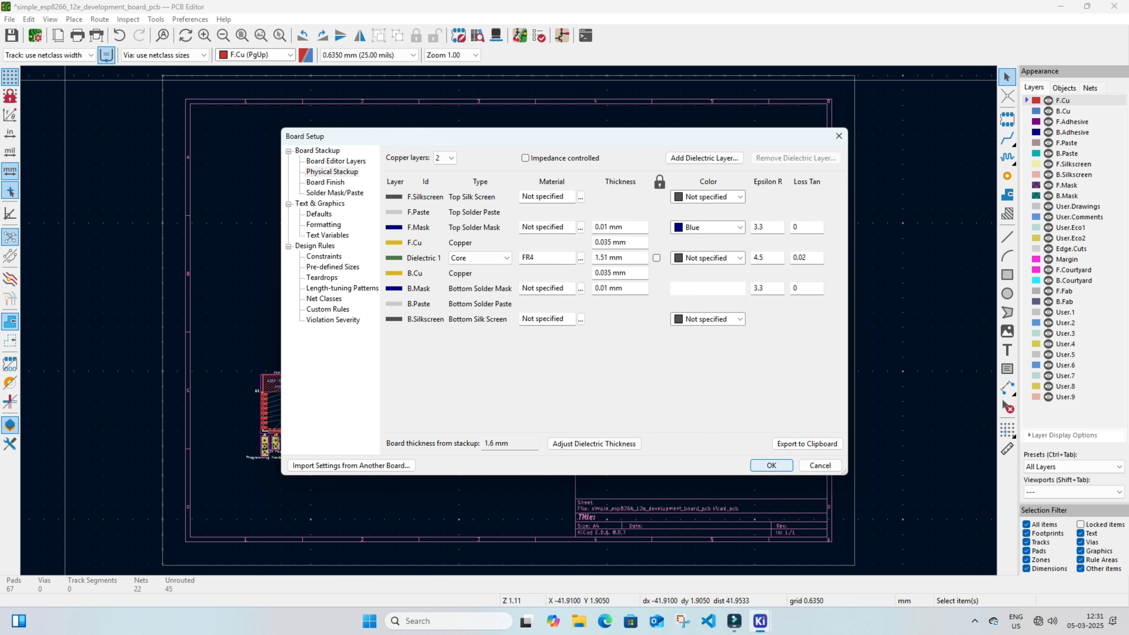
key("Return")
- Draw a rectangular board outline about 115.6 mm by 57.2 mm on the Edge.Cuts layer, above the imported footprints
left_click(1071, 217)
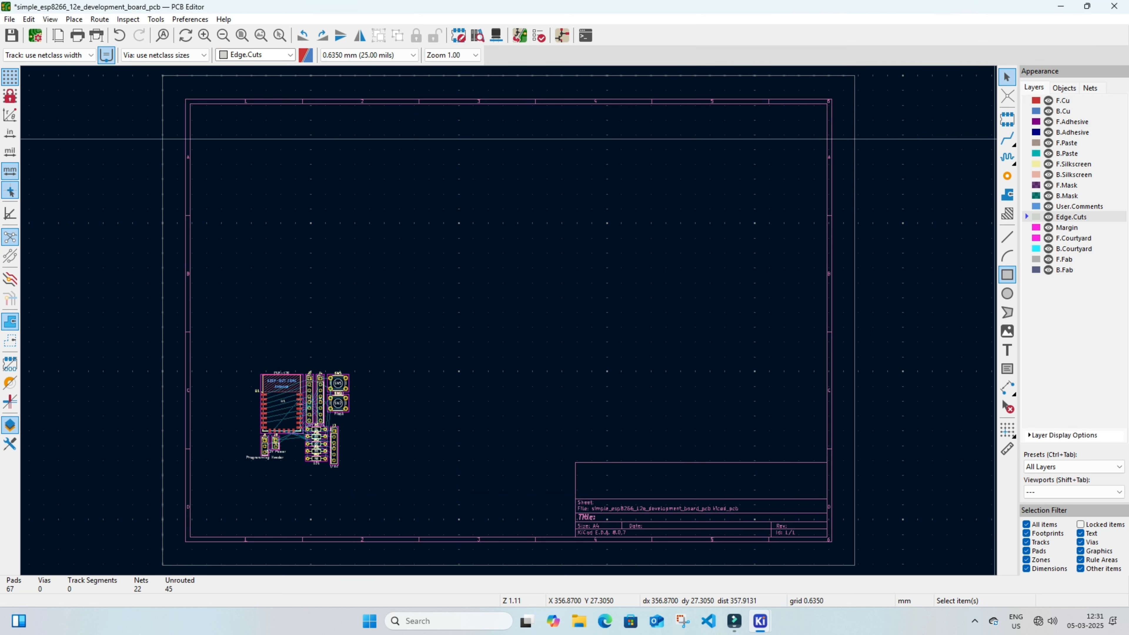
left_click(1008, 274)
left_click(330, 184)
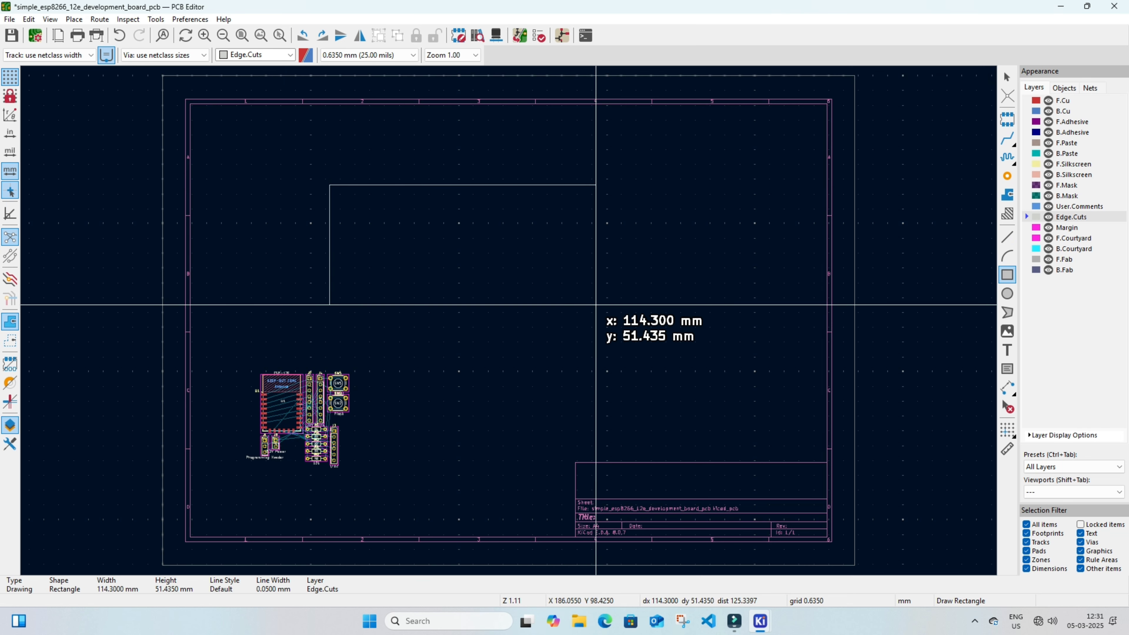
left_click(598, 319)
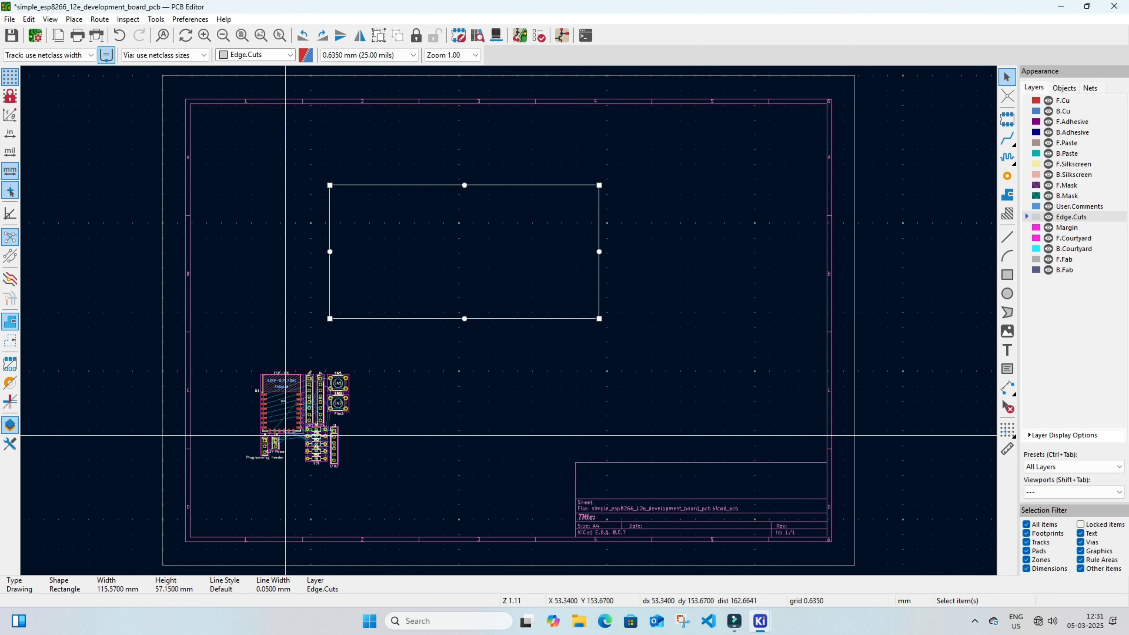
- Place the ESP-12E module U1 on the outline's upper edge with its antenna keep-out zone outside the board
left_click(290, 425)
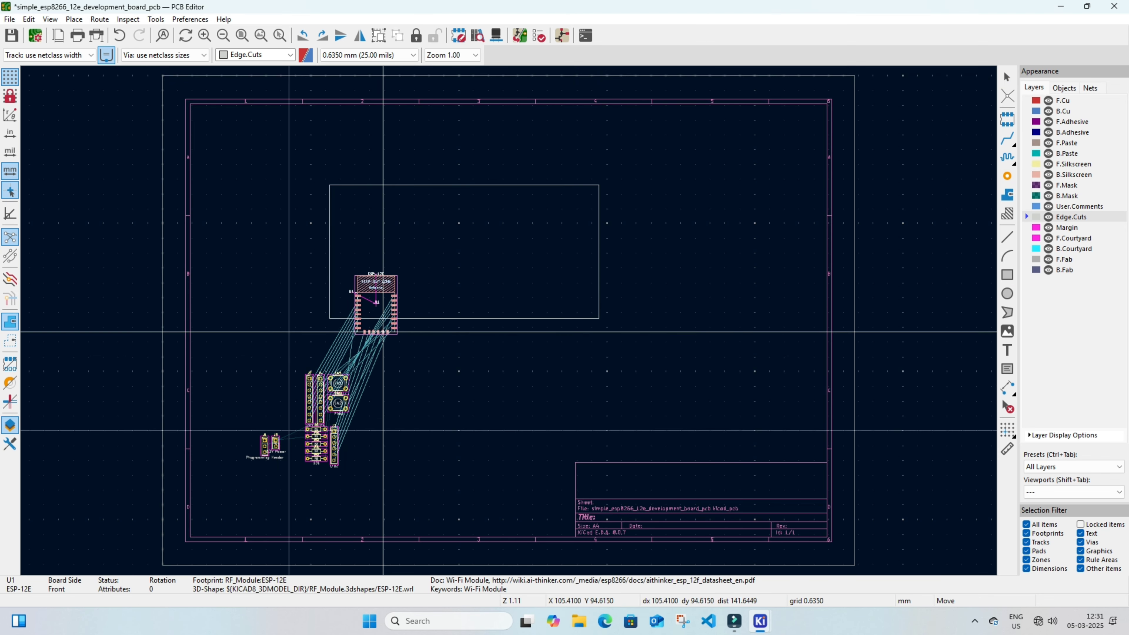
scroll(466, 211, "up", 3)
scroll(511, 343, "up", 3)
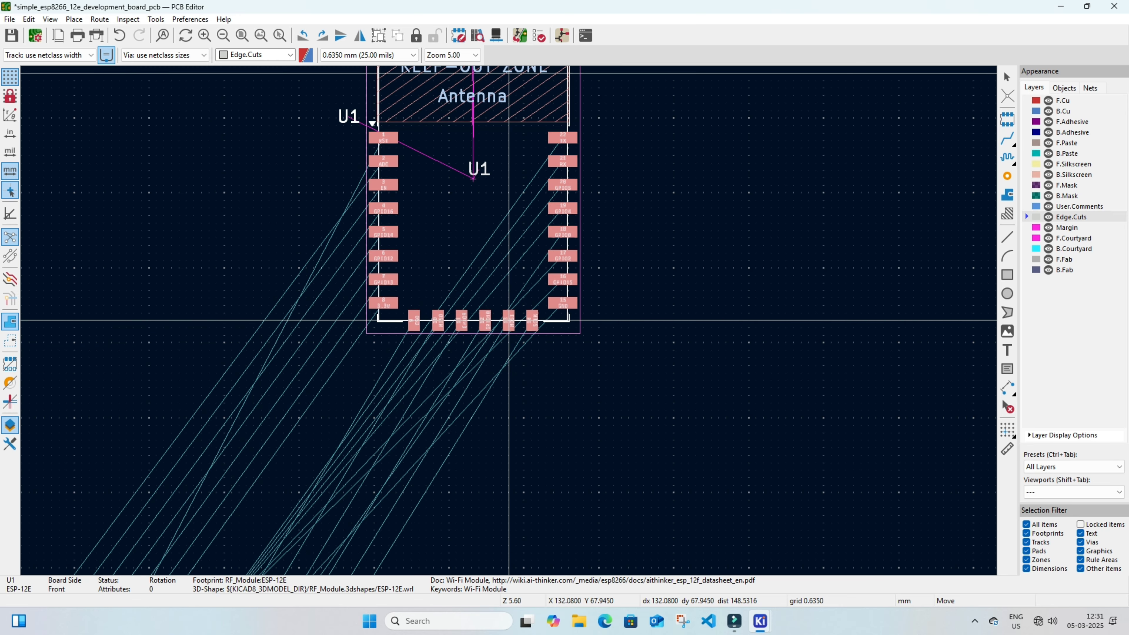
middle_click_drag(509, 320, 493, 425)
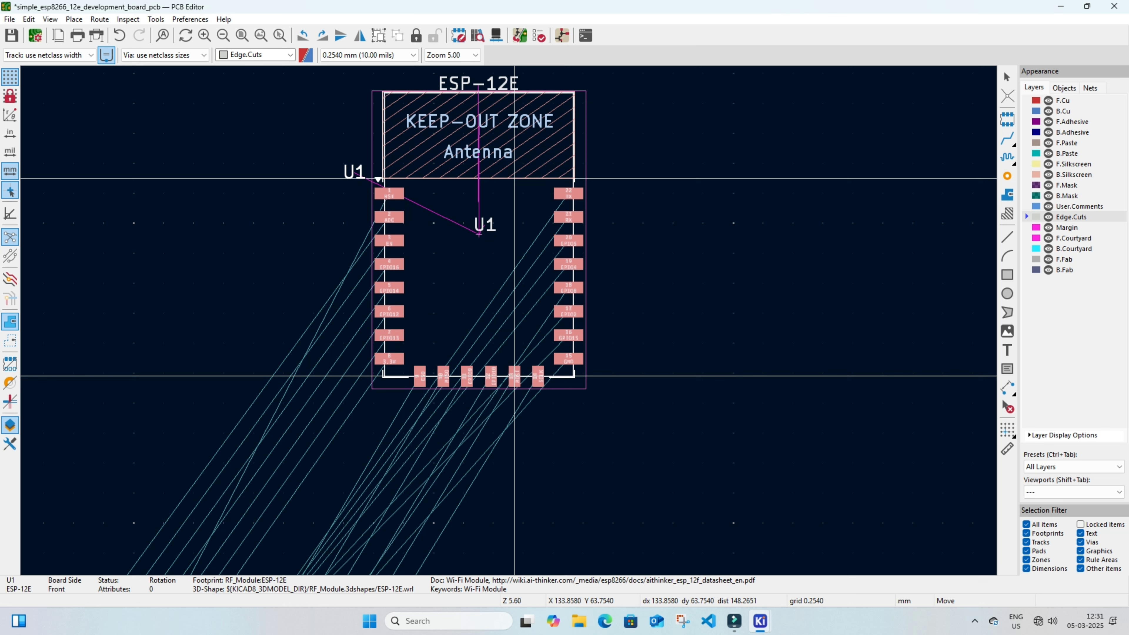
left_click(515, 375)
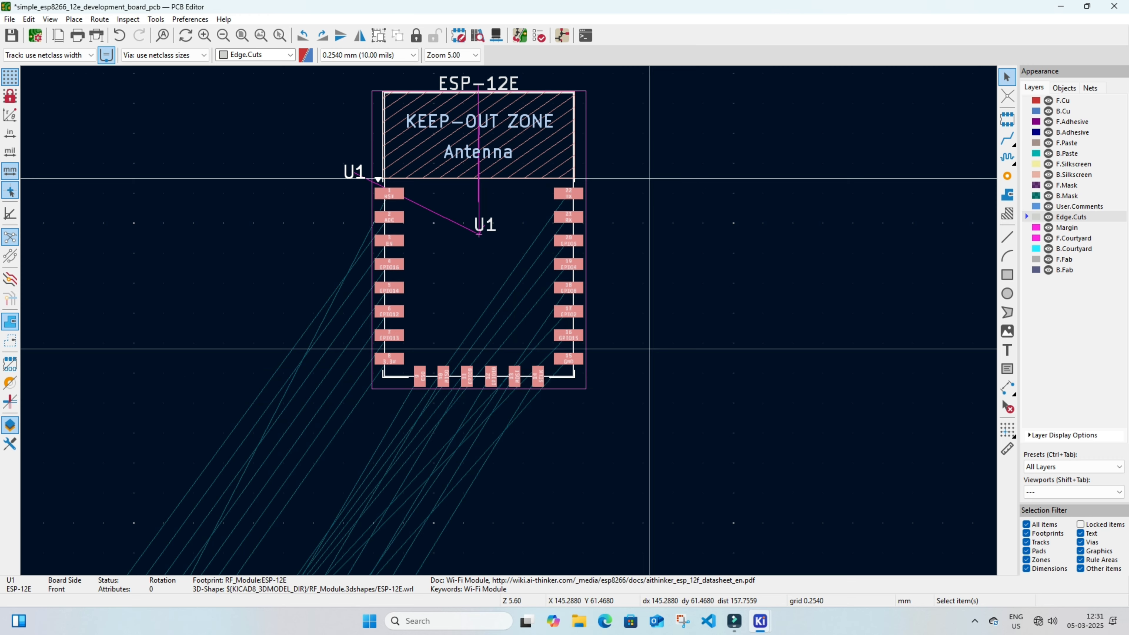
scroll(650, 349, "down", 2)
middle_click_drag(508, 321, 581, 318)
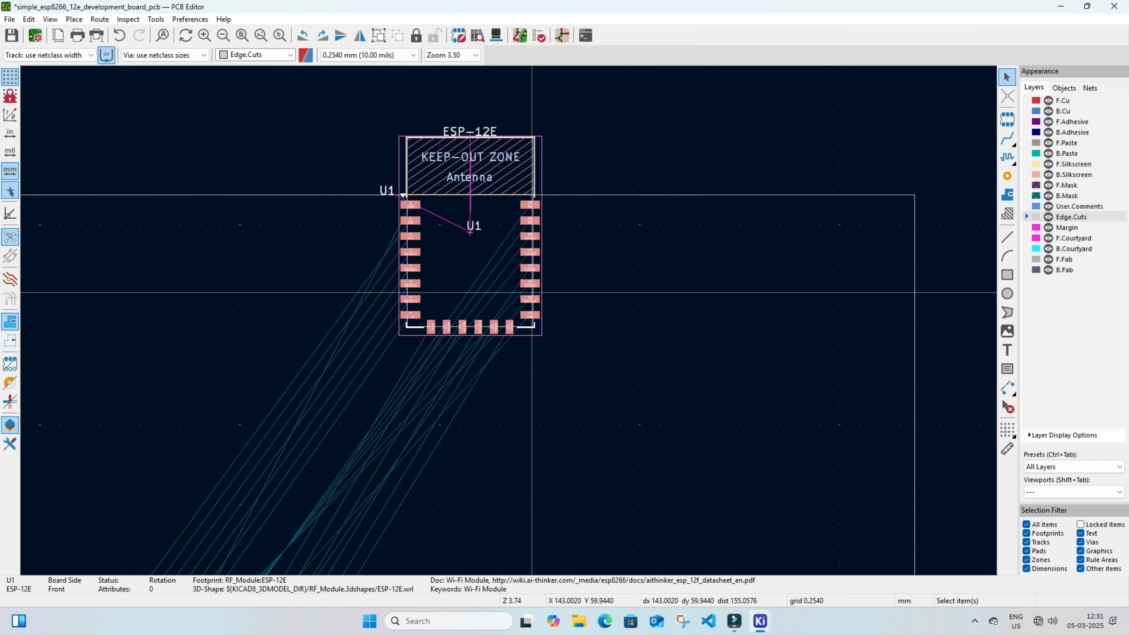
key("Escape")
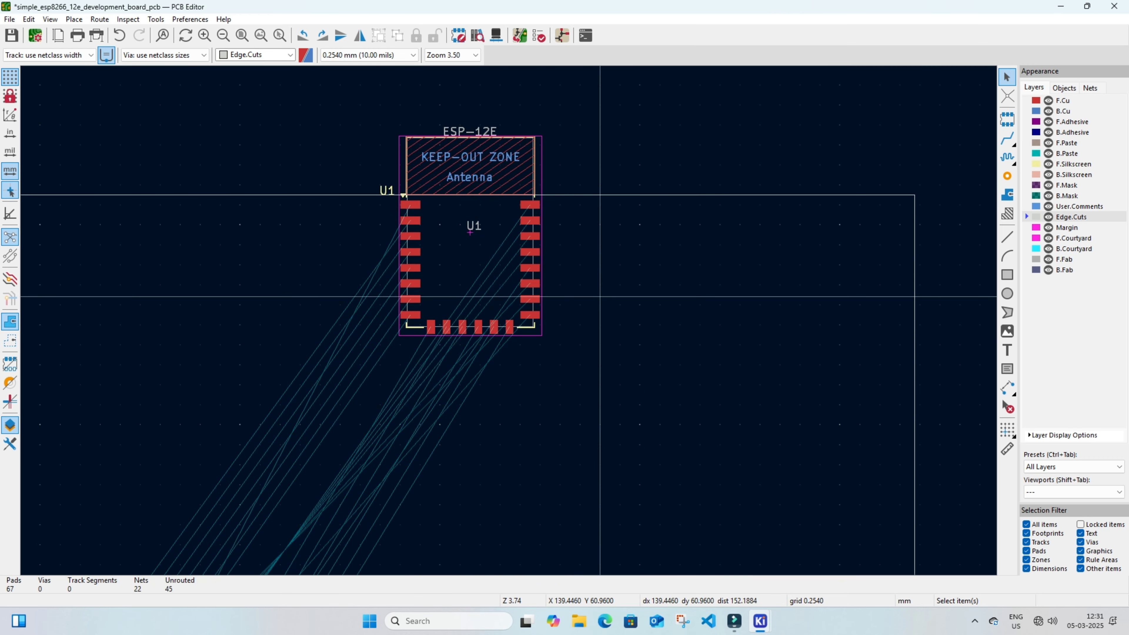
- Flip the ESP-12E module U1 to the back side of the board
left_click(485, 263)
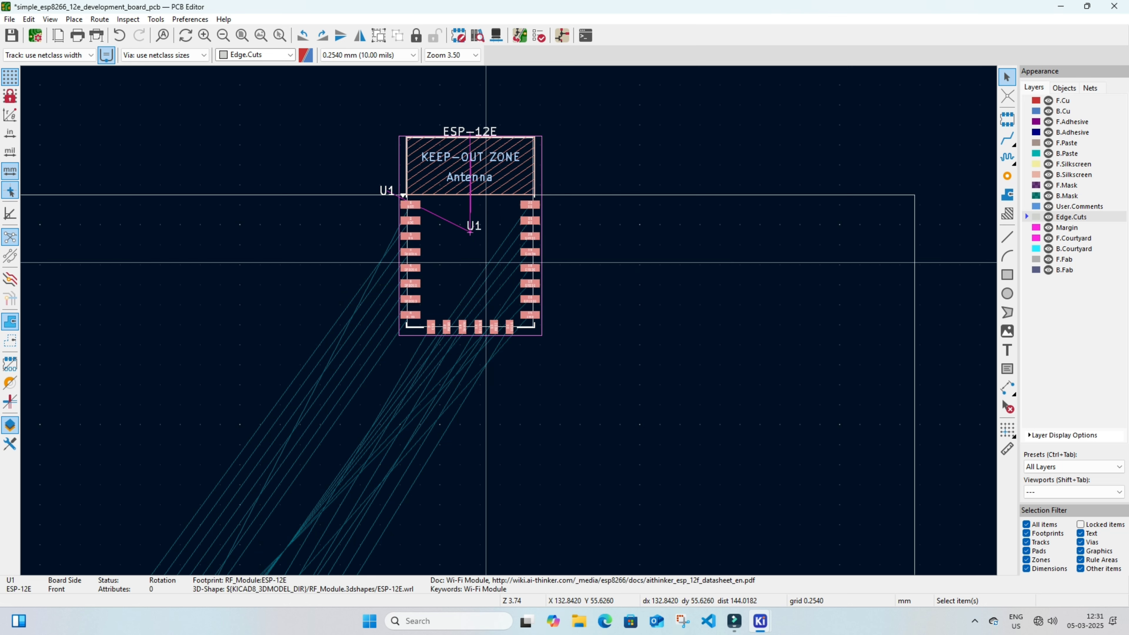
right_click(486, 262)
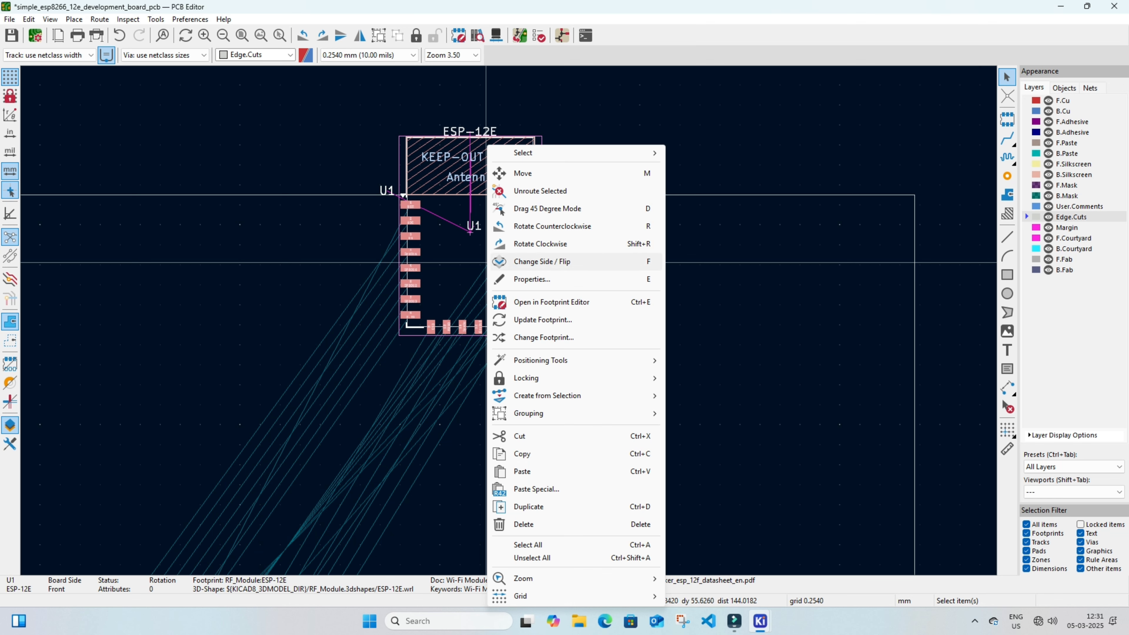
left_click(542, 261)
scroll(510, 305, "down", 3)
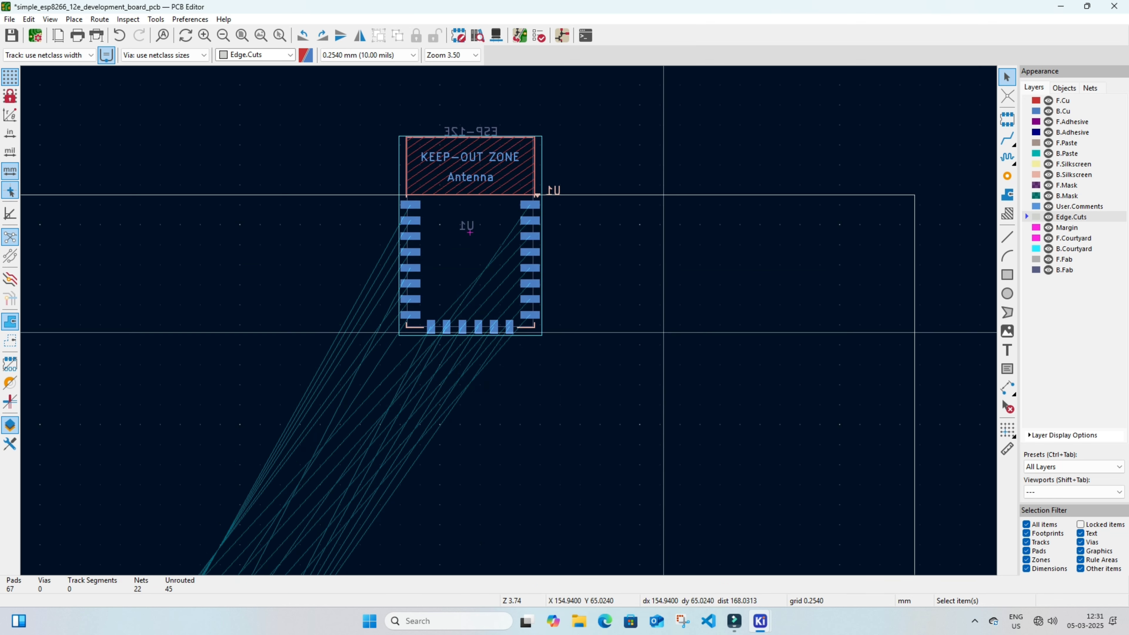
middle_click_drag(514, 363, 521, 350)
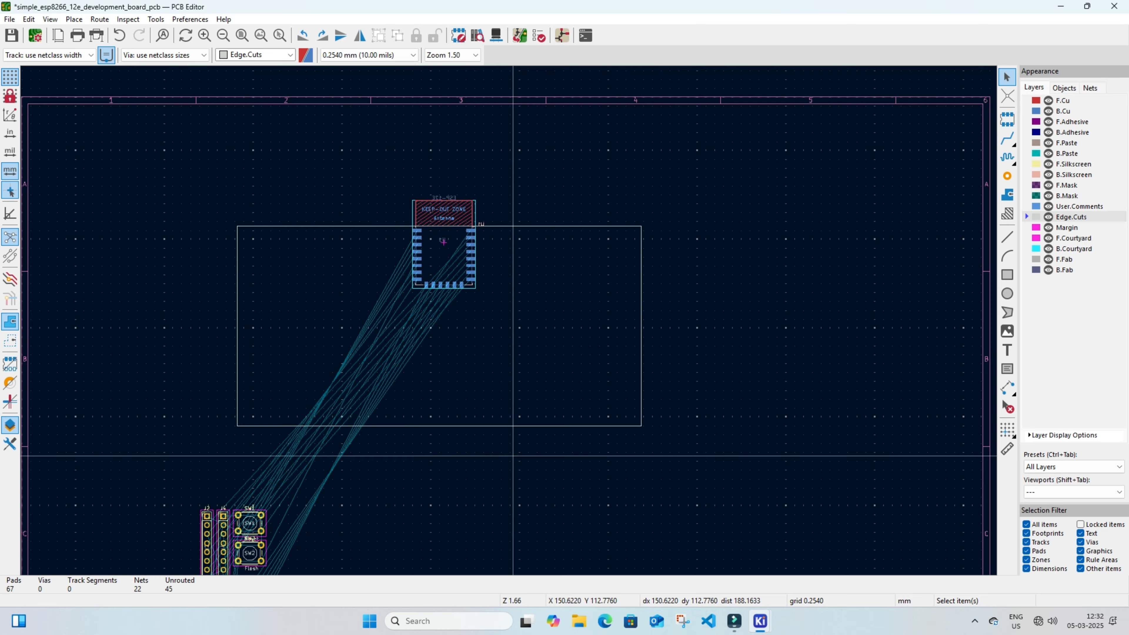
- Place the 8-pin I/O1 header J2 vertically to the right of U1, with its reference below the I/O1 label
middle_click_drag(340, 424, 375, 332)
scroll(288, 481, "up", 3)
key("m")
scroll(406, 333, "down", 2)
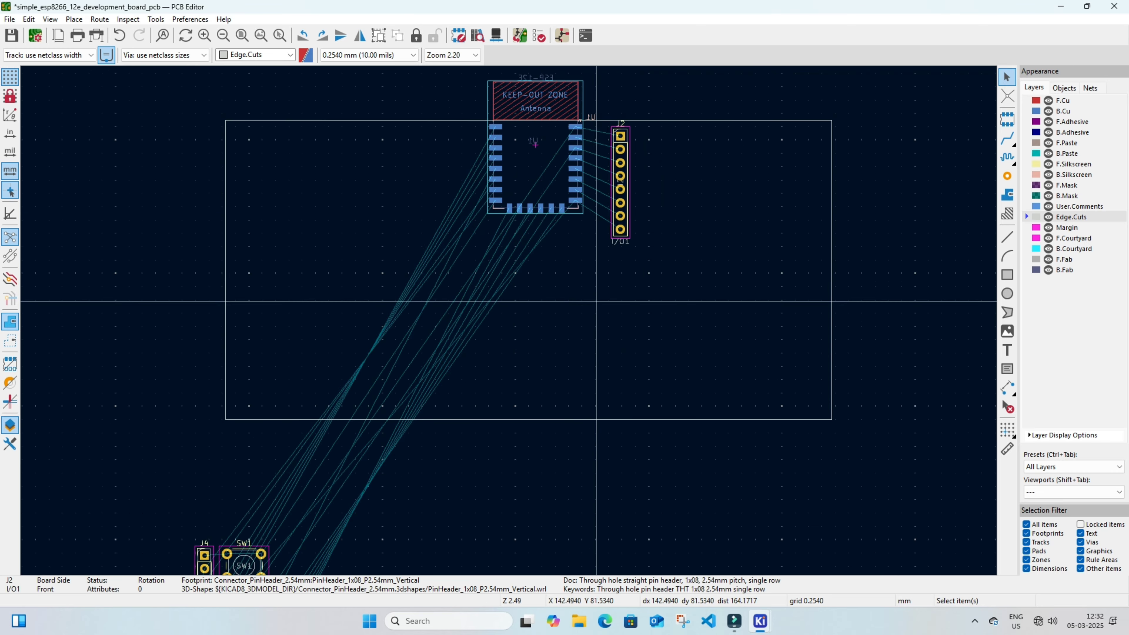
left_click(620, 228)
key("m")
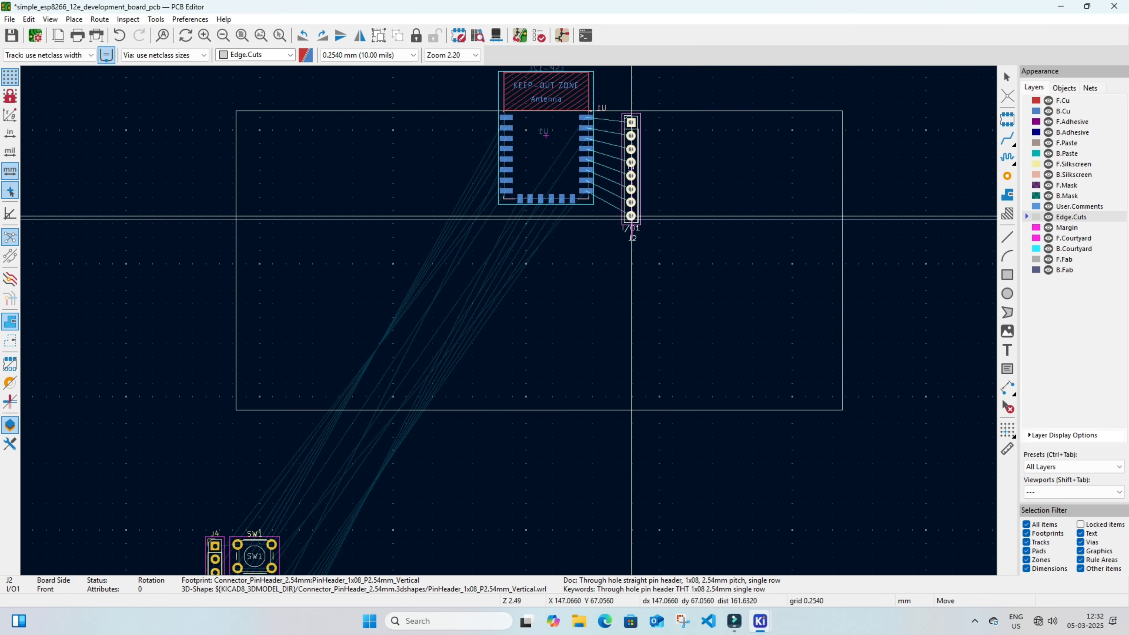
left_click(634, 214)
- Rotate the 6-pin I/O2 header J3 clockwise and place it horizontally below U1
middle_click_drag(462, 483, 572, 249)
key("m")
scroll(516, 328, "up", 3)
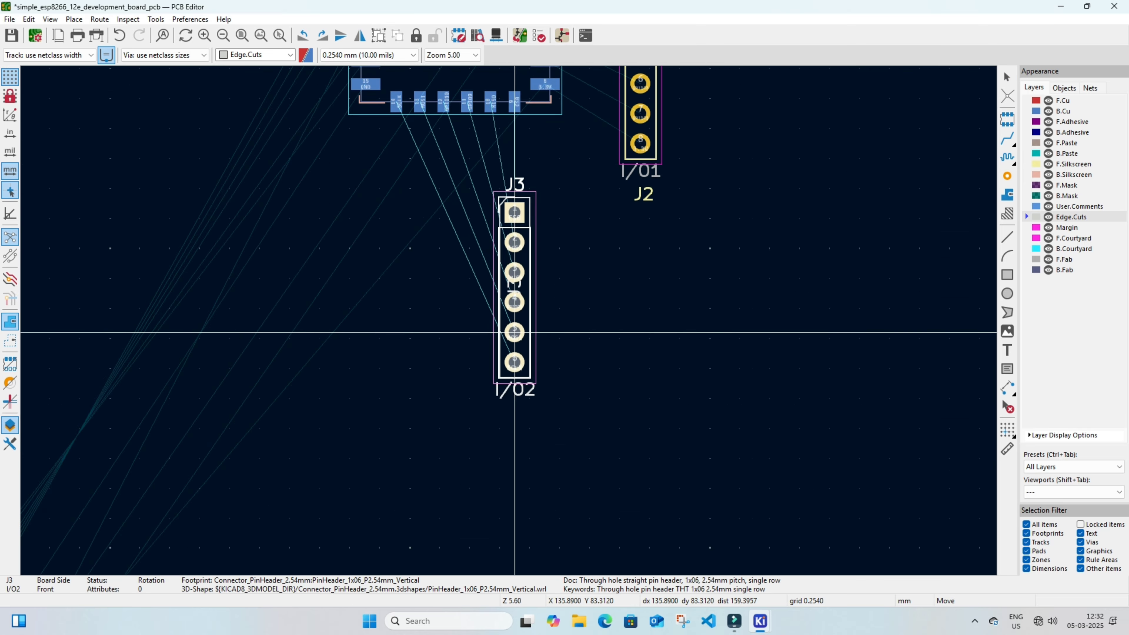
key("shift+r")
left_click(412, 209)
scroll(631, 265, "down", 3)
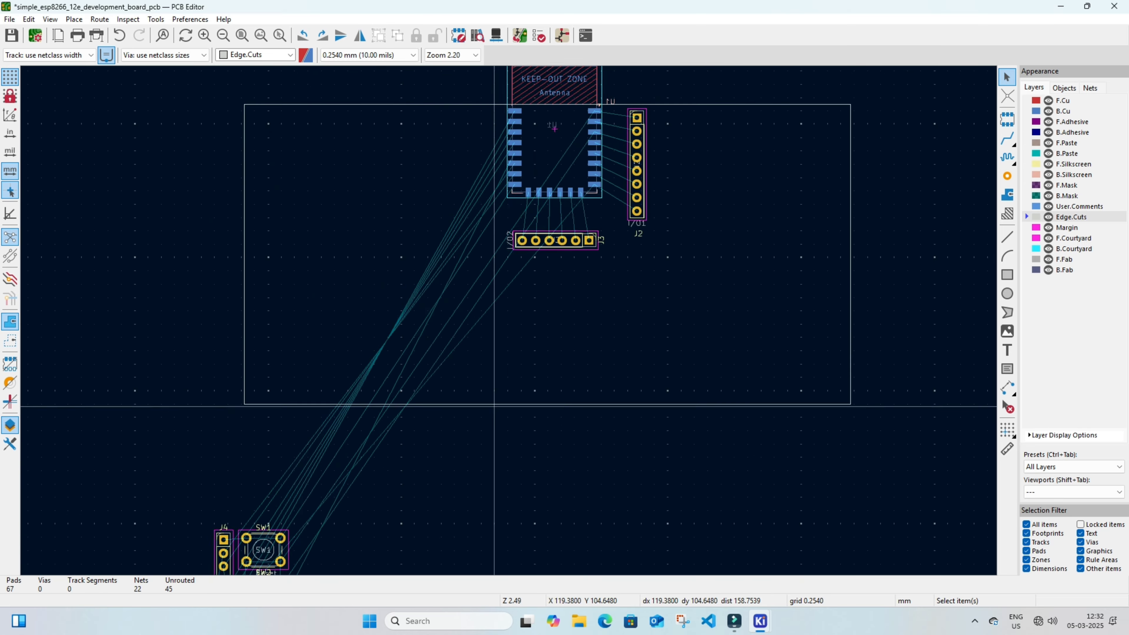
- Rotate the 8-pin I/O3 header J4 by 180°, place it left of U1 and move its labels below it
middle_click_drag(496, 406, 597, 279)
key("m")
middle_click_drag(554, 101, 468, 300)
scroll(455, 247, "up", 3)
key("r")
key("r")
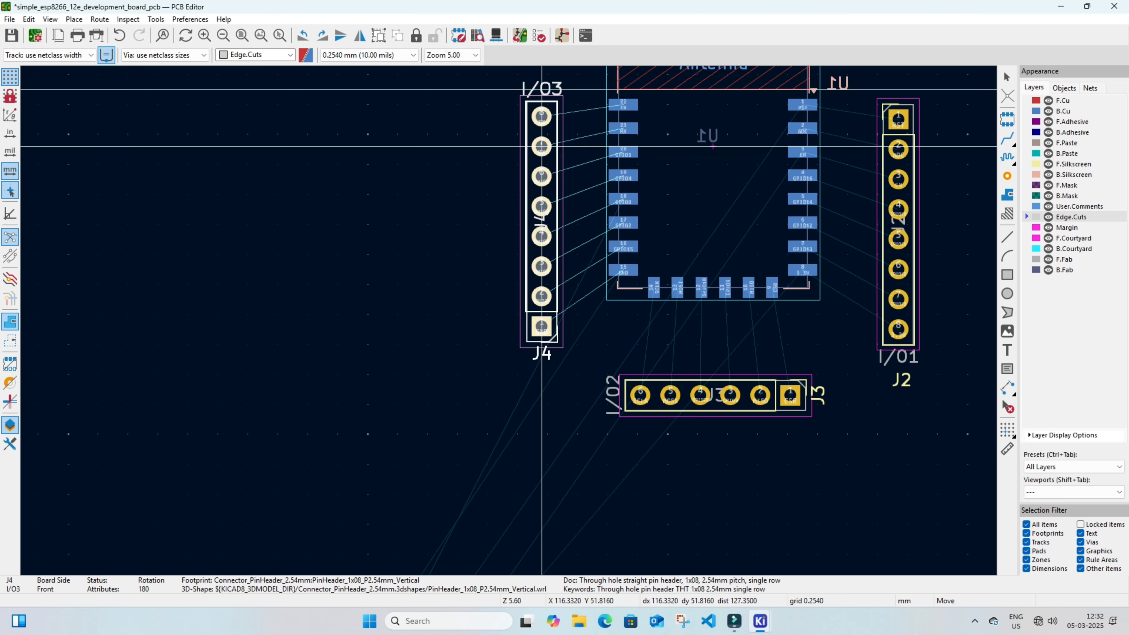
left_click(533, 147)
left_click_drag(532, 90, 532, 381)
left_click(533, 378)
left_click(520, 425)
- Place the 3-pin programming header J1 inside the board's upper edge, to the left of header J4
scroll(520, 418, "down", 3)
middle_click_drag(496, 454, 531, 265)
left_click(314, 530)
left_click(313, 532)
scroll(306, 532, "up", 3)
left_click(517, 308)
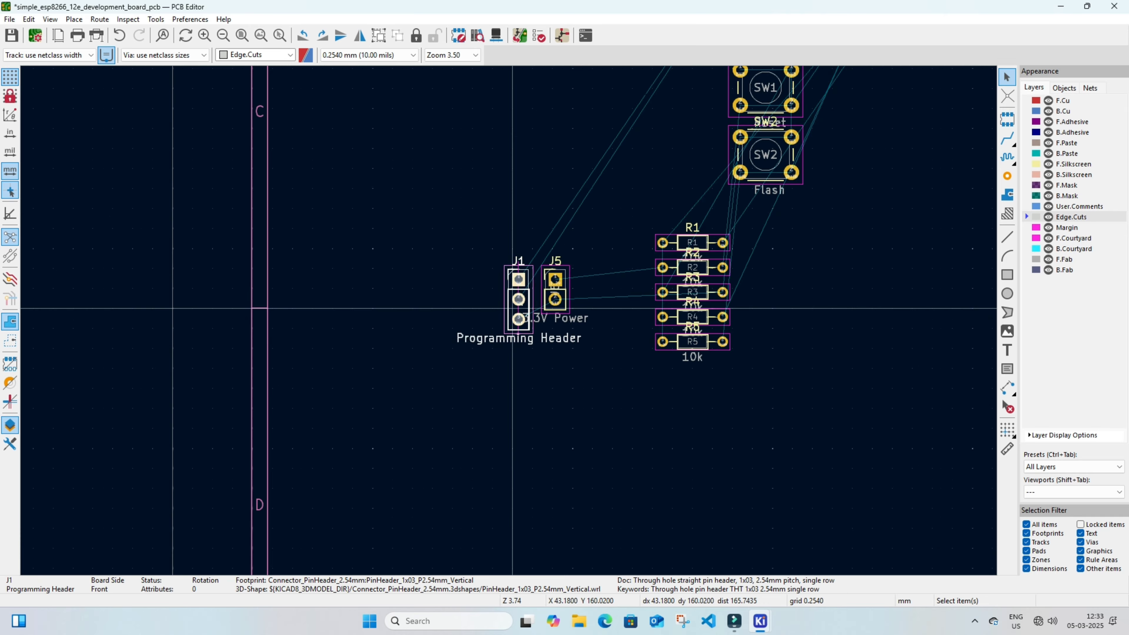
key("m")
scroll(565, 231, "down", 3)
scroll(532, 292, "up", 5)
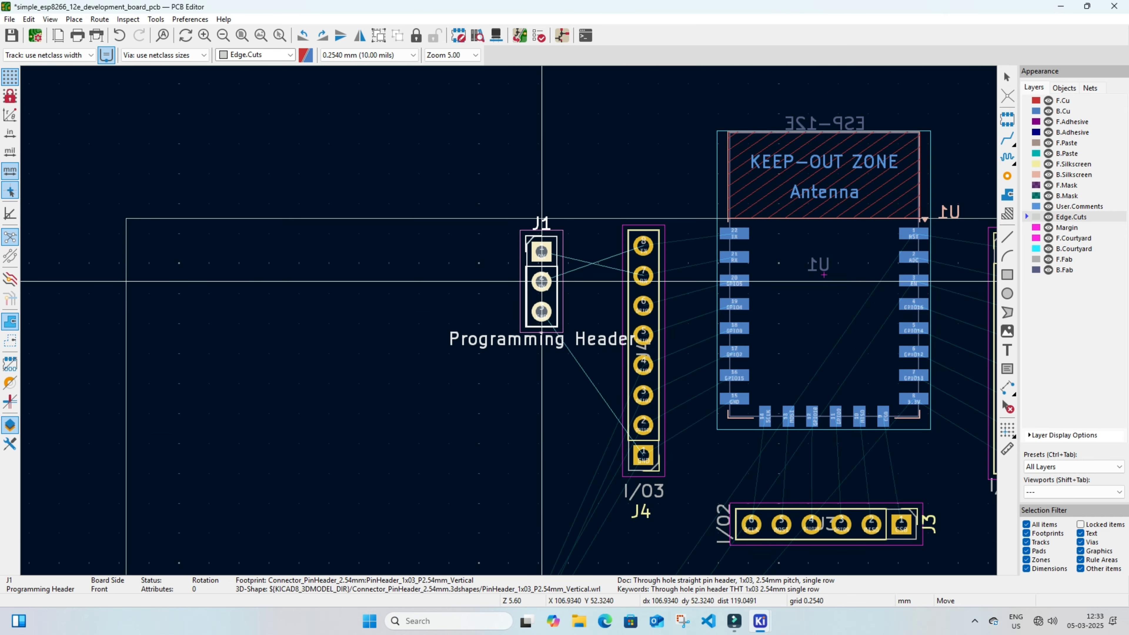
left_click(508, 276)
- Move the J1 reference below its header and stand the Programming Header label vertically along the header's right side
left_click(507, 213)
key("m")
left_click(506, 353)
left_click(505, 337)
key("m")
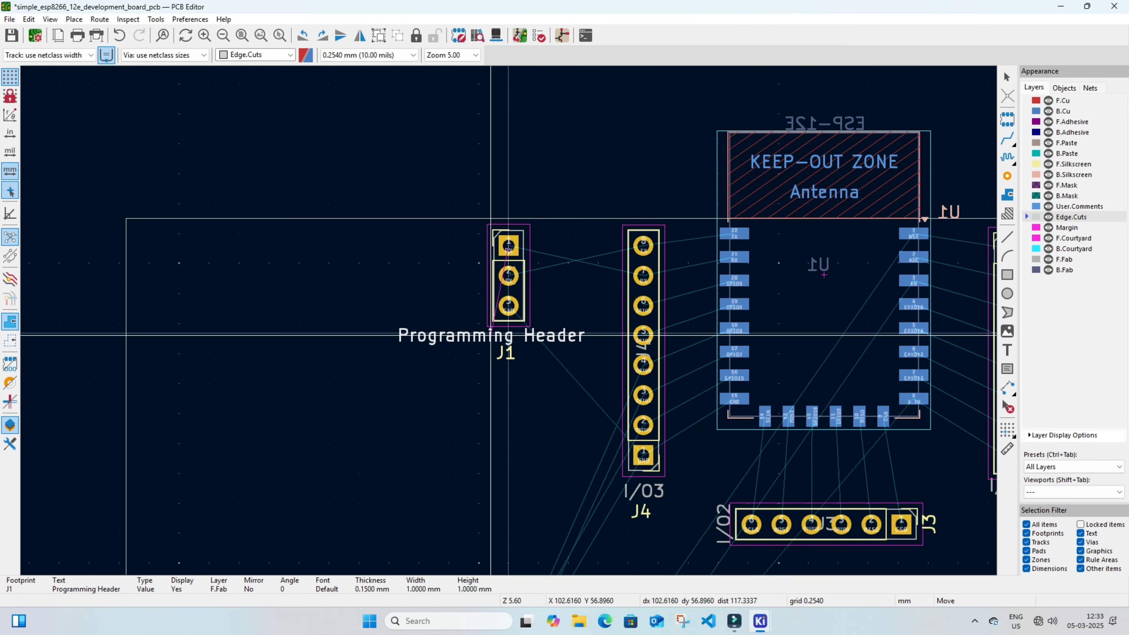
key("r")
left_click(539, 317)
- Shift header J1 slightly left and bring its reference closer beneath it
left_click(522, 312)
left_click_drag(508, 306, 496, 306)
left_click(481, 398)
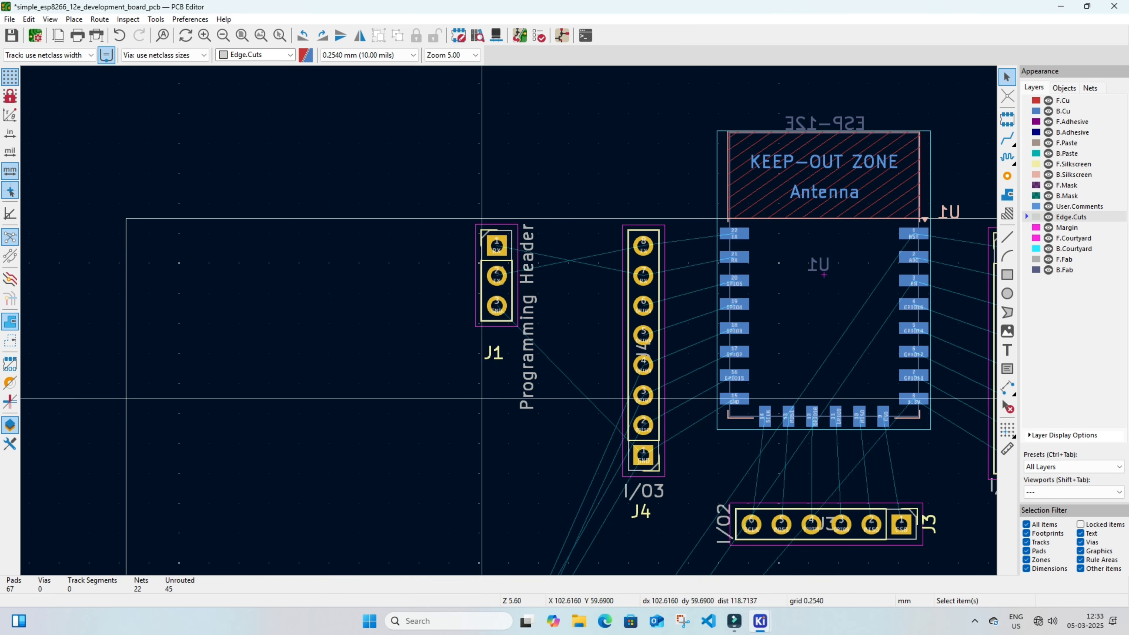
left_click_drag(494, 353, 497, 341)
left_click(445, 450)
- Place the Flash push button SW2 in the board's upper-left area, to the left of header J1
scroll(445, 450, "down", 3)
middle_click_drag(391, 567, 442, 411)
middle_click_drag(324, 449, 347, 315)
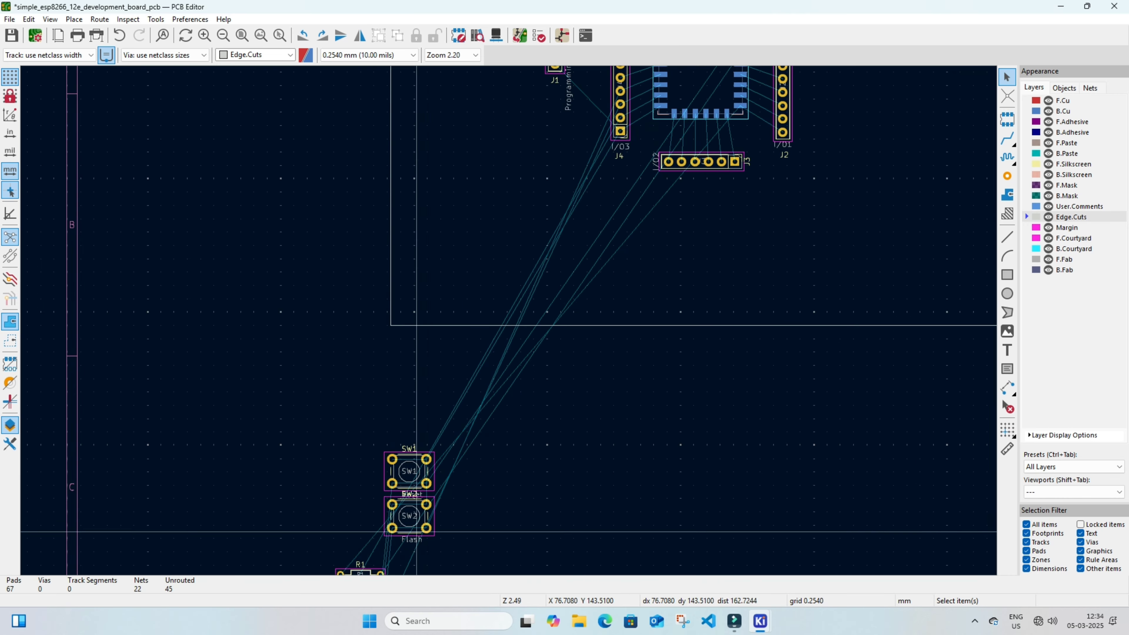
left_click(426, 530)
key("m")
middle_click_drag(534, 226, 597, 133)
scroll(508, 276, "up", 3)
left_click(463, 273)
- Switch to the schematic, examine the component connections and return to the PCB Editor
scroll(464, 272, "down", 3)
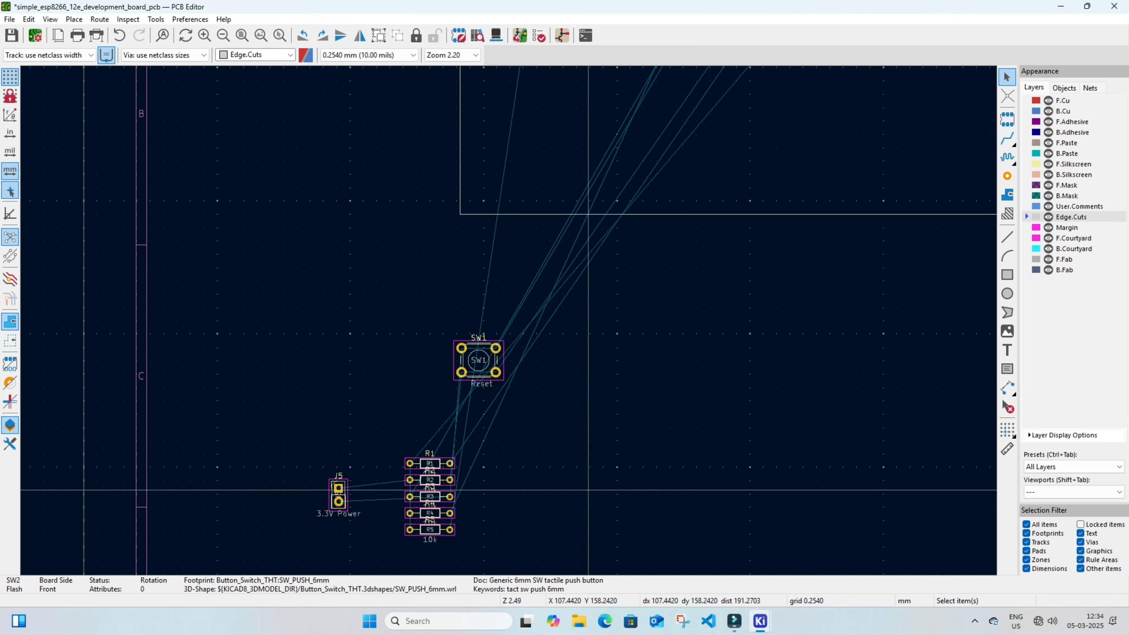
middle_click_drag(712, 515, 709, 539)
mouse_move(734, 621)
left_click(755, 561)
scroll(644, 308, "up", 10)
middle_click_drag(602, 342, 335, 298)
left_click(1057, 58)
left_click(1061, 7)
- Rotate resistor R5 by 180° and place it to the right of switch SW2, just below header J1
left_click(425, 552)
key("m")
middle_click_drag(561, 63, 508, 352)
scroll(508, 352, "up", 2)
key("r")
key("r")
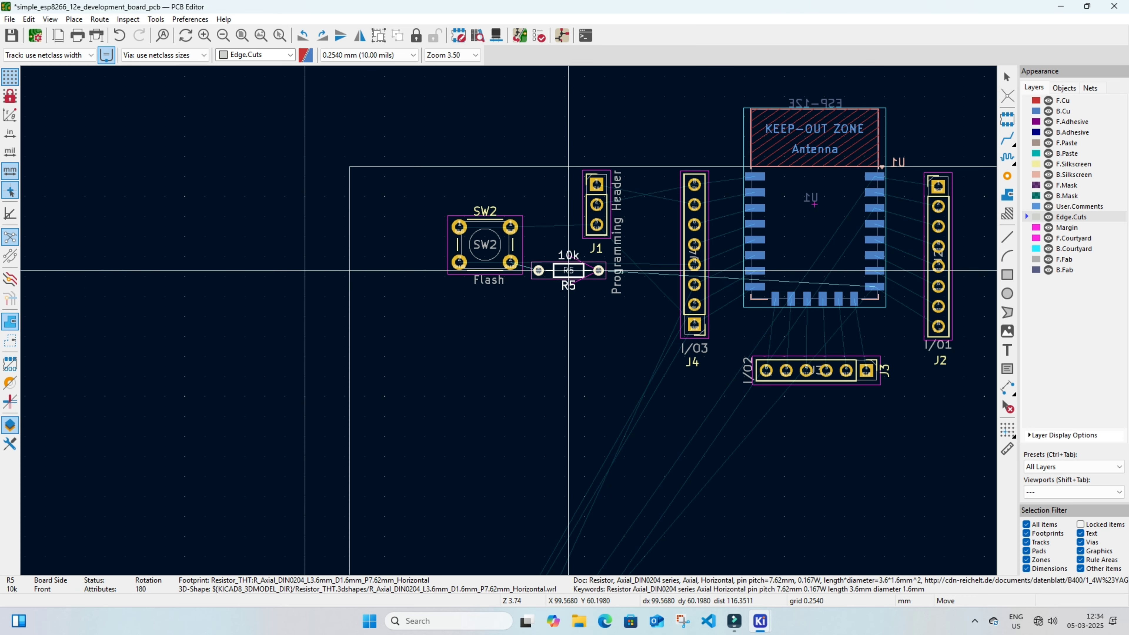
left_click(565, 265)
- Rotate the Reset push button SW1 by 180°, place it right of header J2 and put its labels below it
scroll(444, 451, "down", 4)
left_click(444, 452)
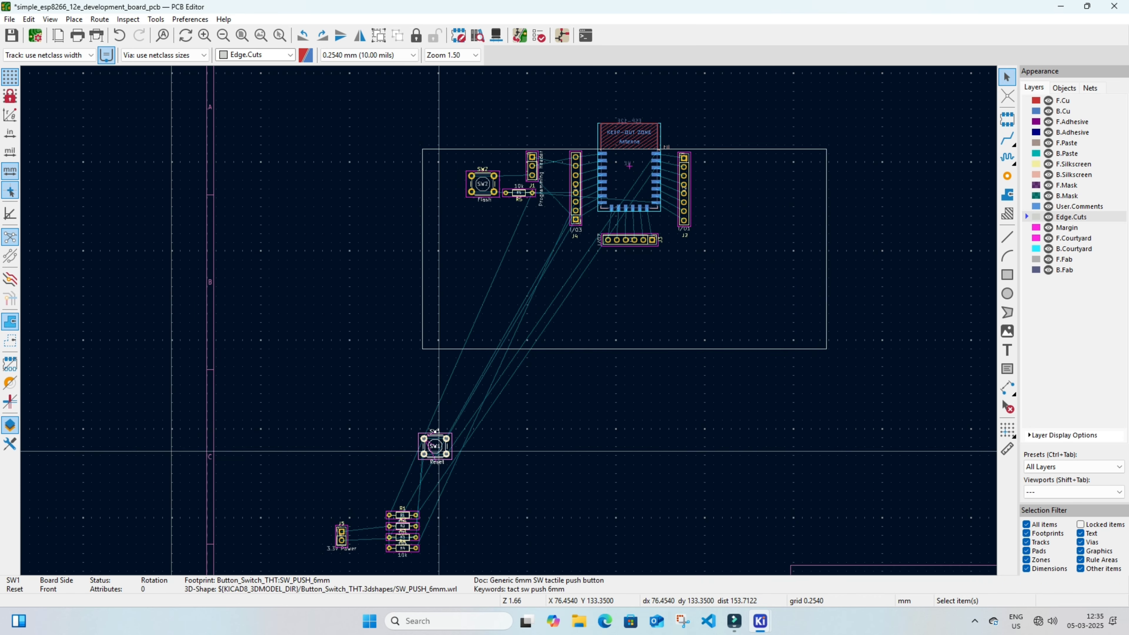
key("m")
scroll(764, 234, "up", 8)
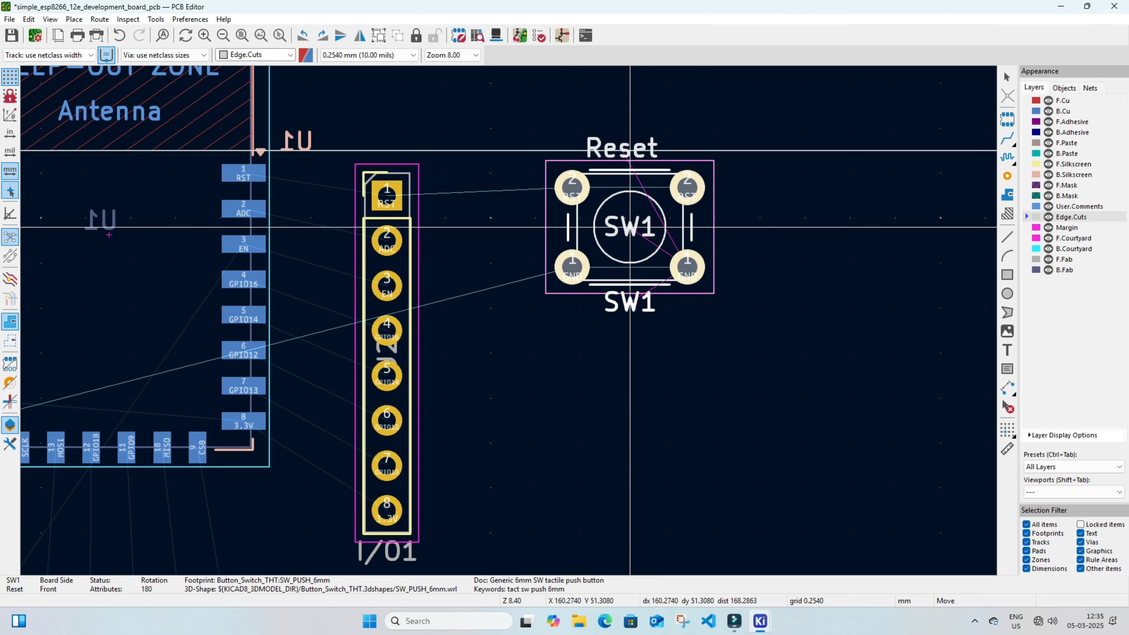
left_click(710, 227)
left_click_drag(710, 303, 710, 313)
scroll(489, 311, "down", 5)
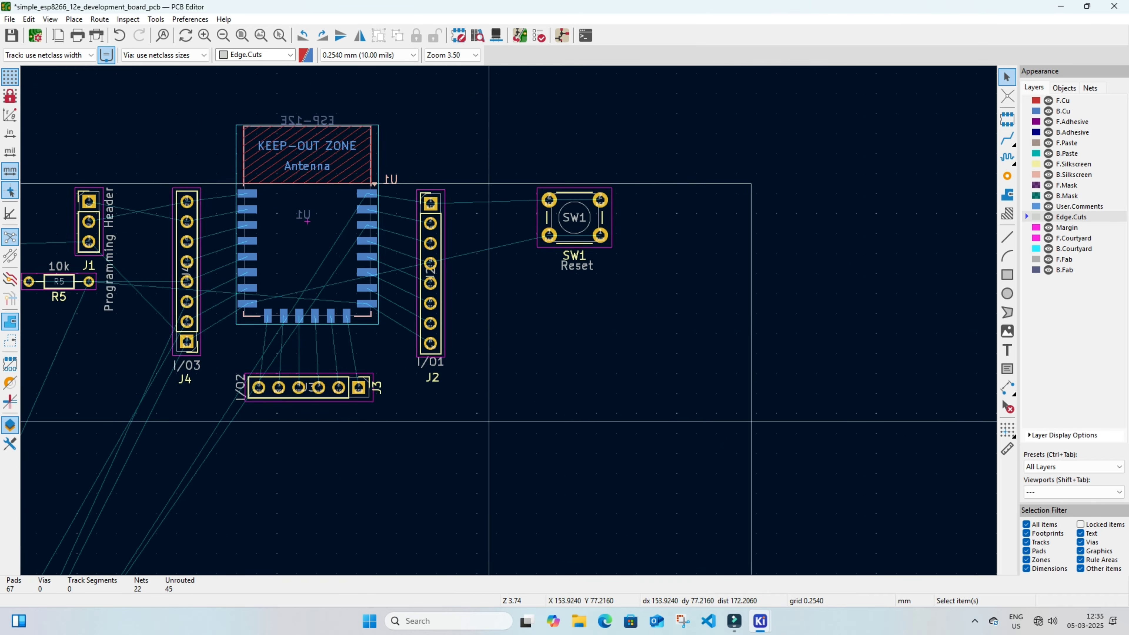
- Check the schematic briefly, return to the PCB Editor, and place resistor R2 directly below the Reset switch SW1
middle_click_drag(489, 421, 663, 276)
mouse_move(759, 621)
left_click(757, 559)
key("alt+Tab")
scroll(528, 395, "down", 1)
middle_click_drag(480, 466, 535, 304)
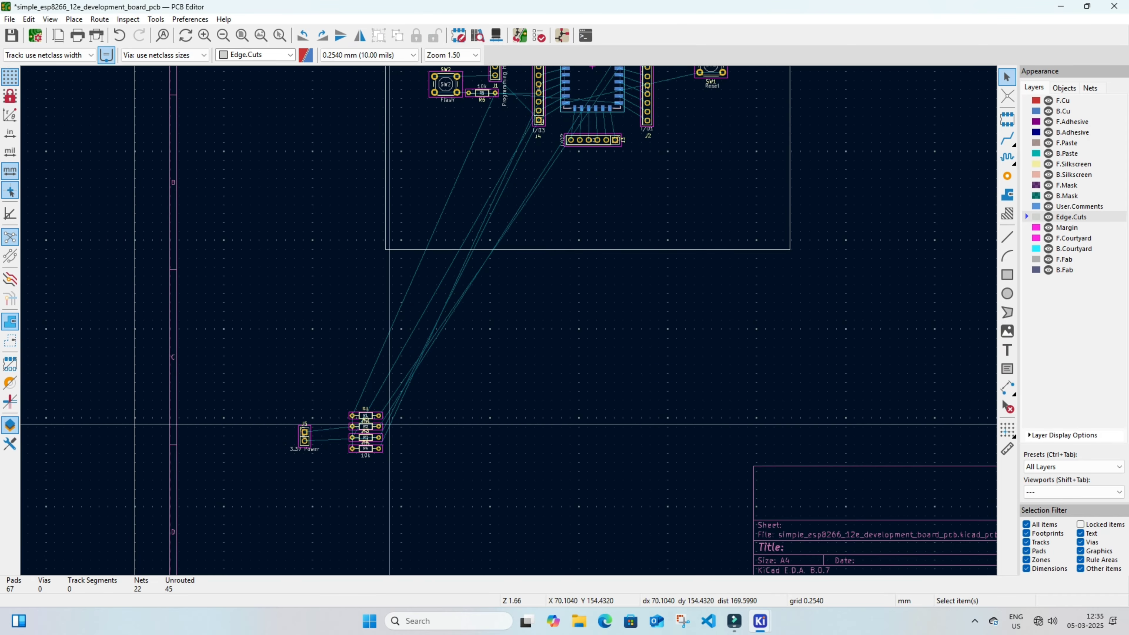
left_click(371, 425)
key("m")
middle_click_drag(447, 239, 426, 393)
scroll(743, 240, "up", 3)
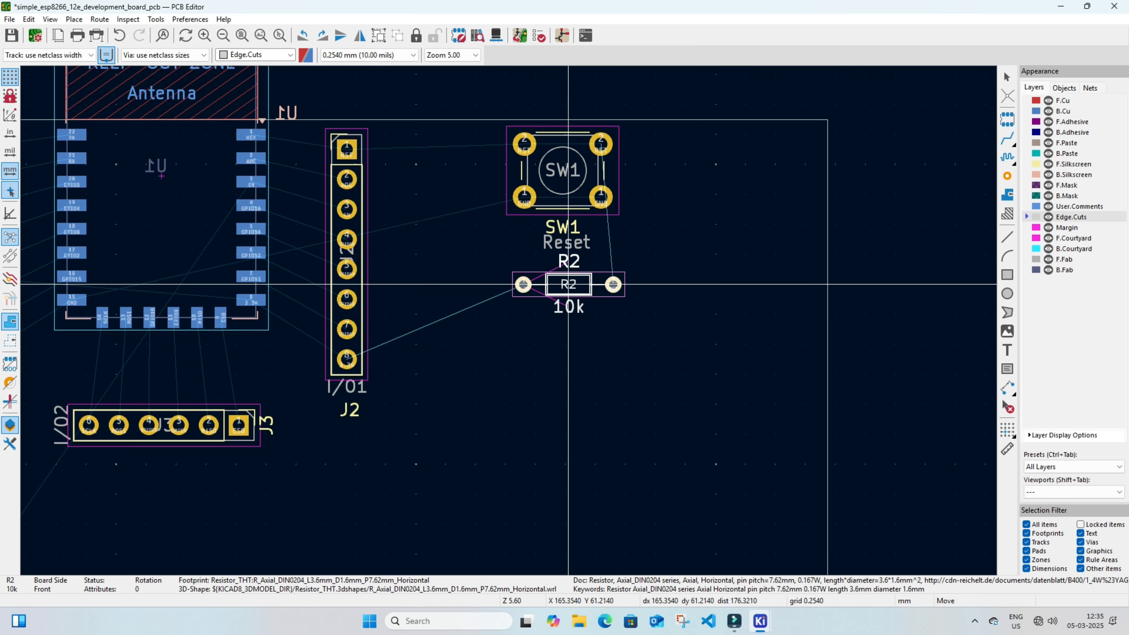
left_click(563, 286)
- Place resistor R1 to the right of header J2, just below resistor R2
scroll(510, 278, "down", 3)
middle_click_drag(302, 409, 529, 268)
left_click(407, 451)
key("m")
middle_click_drag(540, 222, 524, 340)
scroll(532, 285, "up", 3)
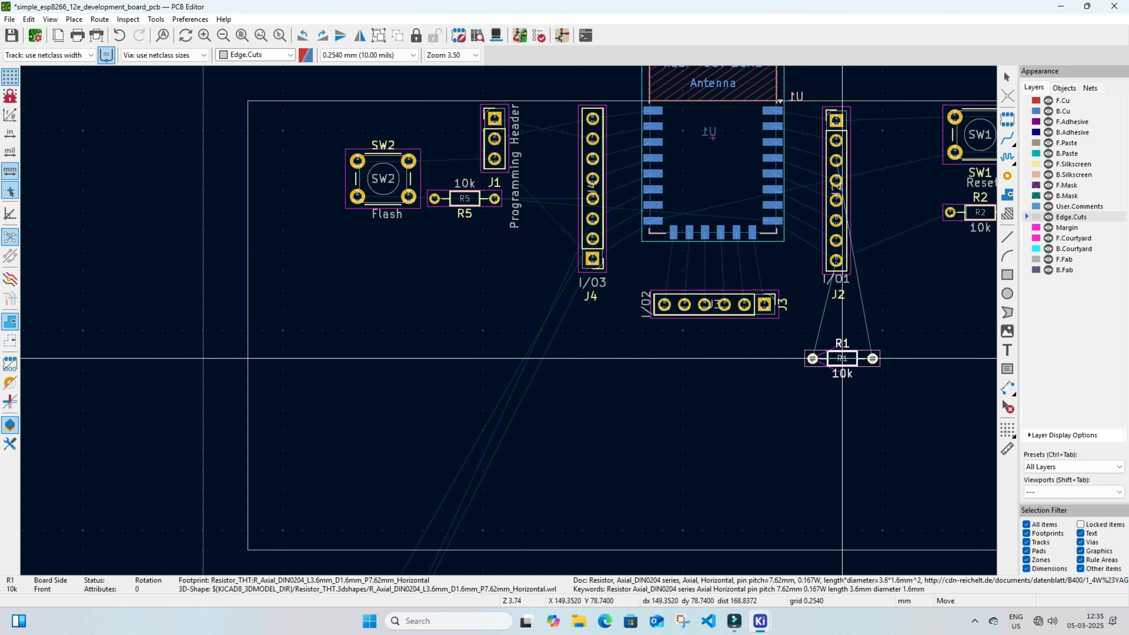
middle_click_drag(844, 366, 776, 371)
left_click(825, 341)
- Bring resistor R3 onto the board and place it below the Flash switch SW2 and resistor R5
scroll(825, 340, "down", 3)
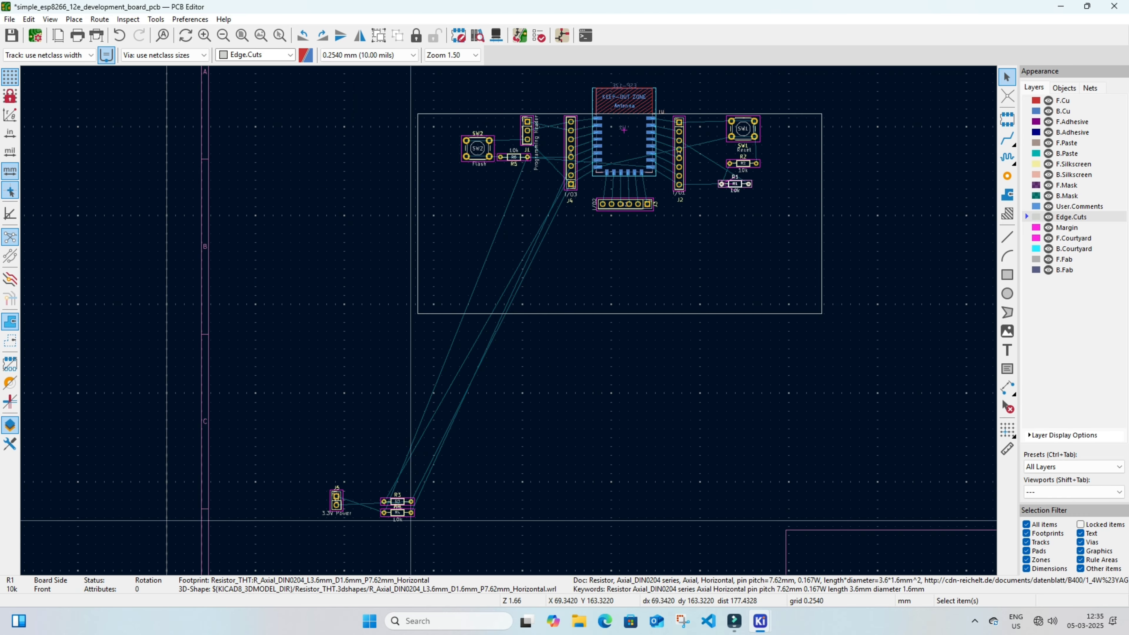
left_click(399, 507)
key("m")
scroll(462, 395, "up", 4)
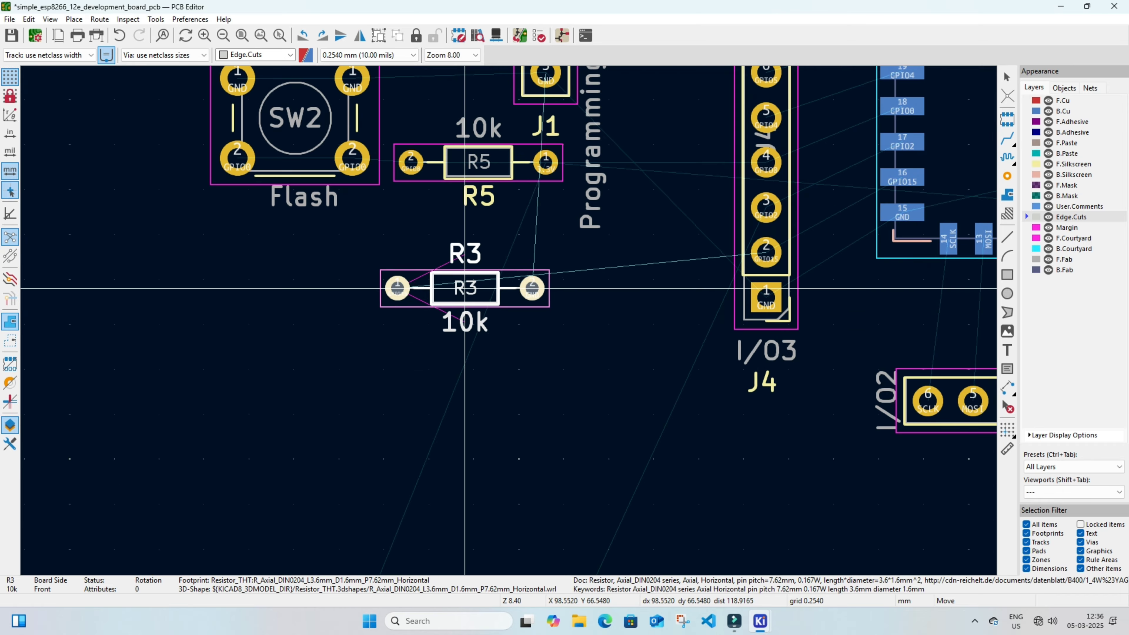
middle_click_drag(374, 213, 464, 288)
left_click(429, 293)
- Bring resistor R4 onto the board and place it below resistor R5, between R5 and header J4
scroll(493, 411, "down", 5)
left_click(426, 473)
left_click(427, 452)
scroll(428, 452, "up", 2)
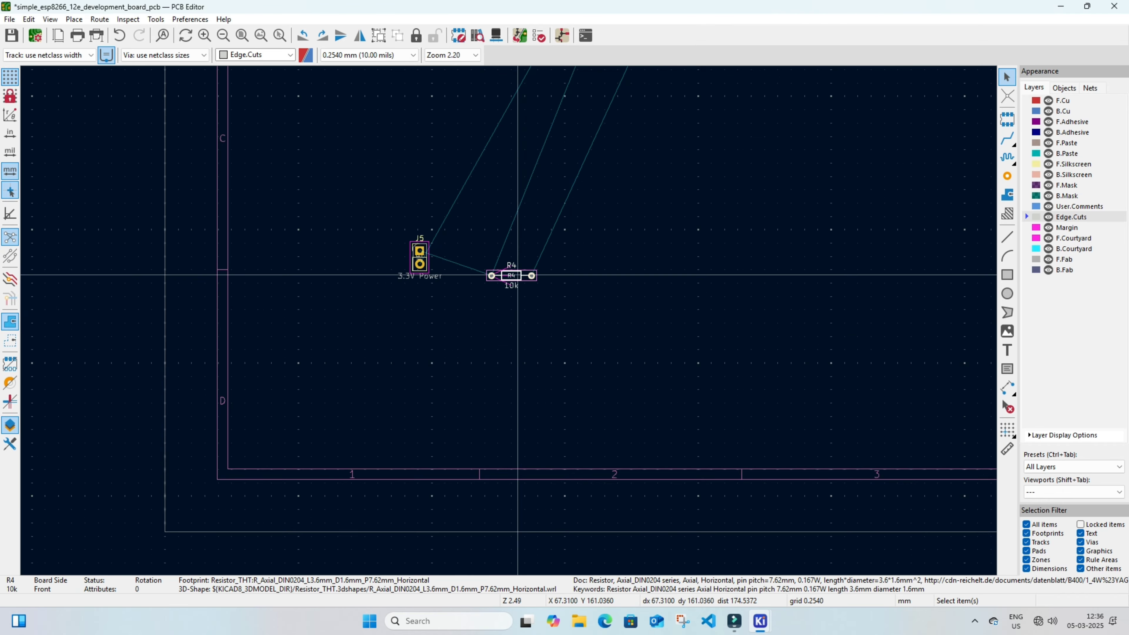
key("m")
scroll(564, 335, "up", 3)
middle_click_drag(939, 449, 776, 444)
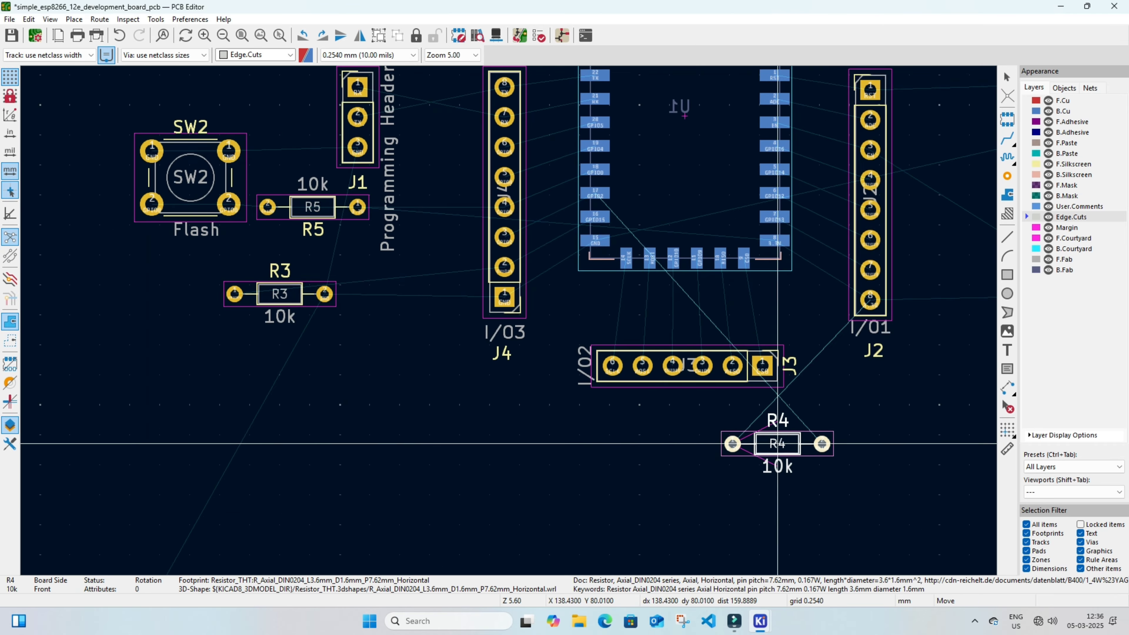
middle_click_drag(953, 294, 816, 374)
middle_click_drag(210, 462, 461, 449)
left_click(507, 327)
- Rotate resistor R3 by 180° and place it below SW2, align R4 directly under R5, and save the board
key("m")
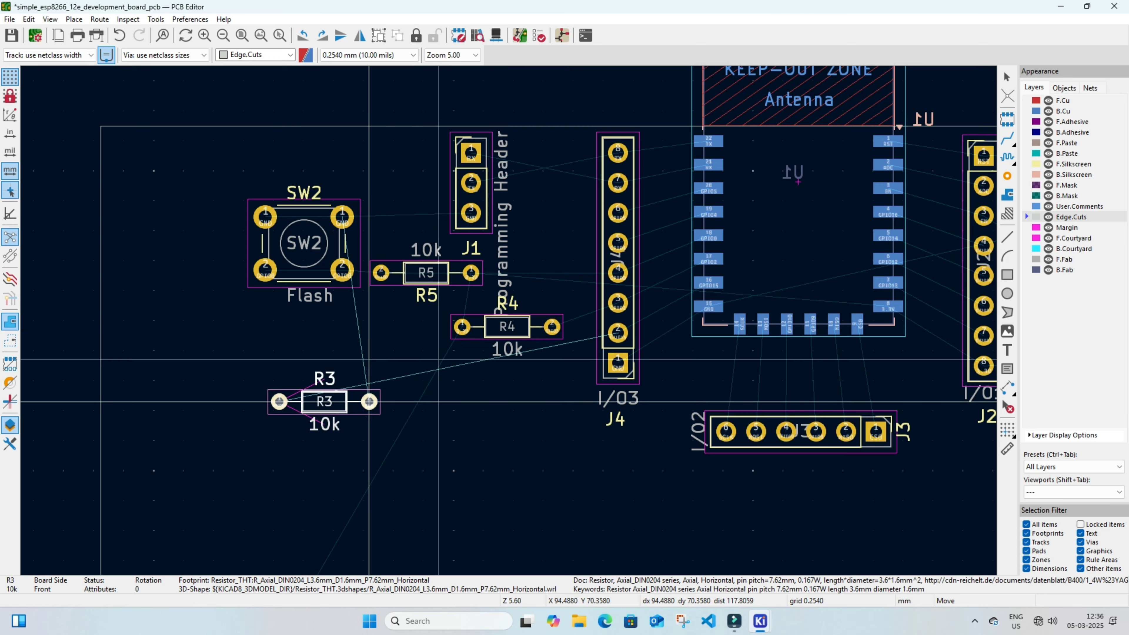
key("r")
key("r")
left_click(254, 378)
key("m")
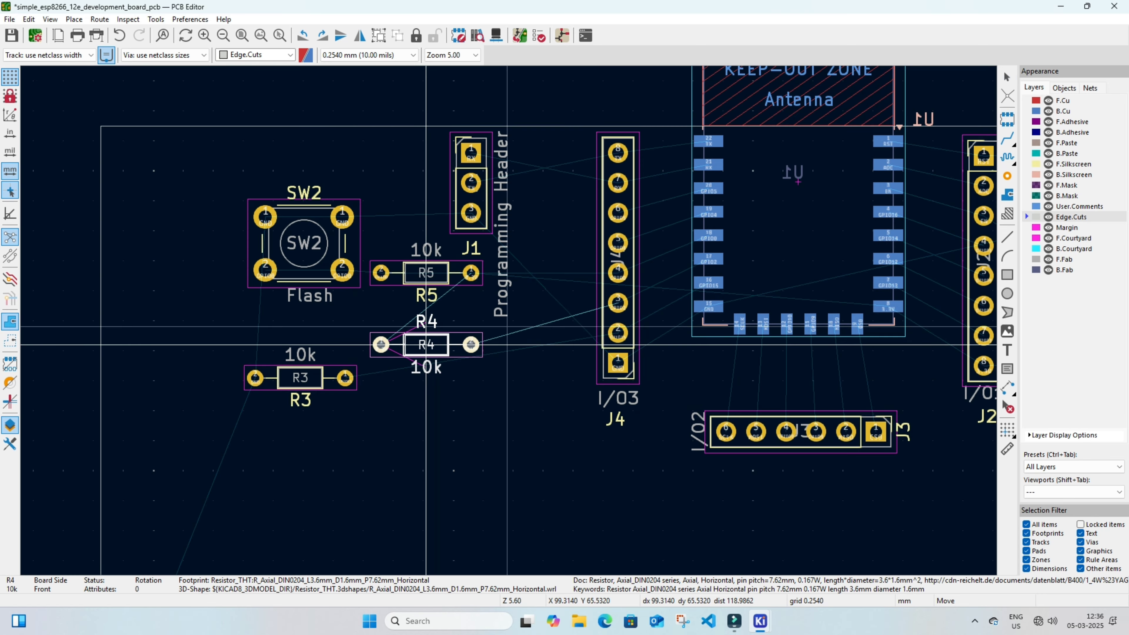
left_click(425, 344)
key("ctrl+s")
- Rotate power header J5 to horizontal, place it below R4, set its 3.3V Power label horizontally above it, and save
scroll(526, 444, "down", 8)
scroll(401, 490, "up", 8)
key("m")
scroll(676, 113, "down", 6)
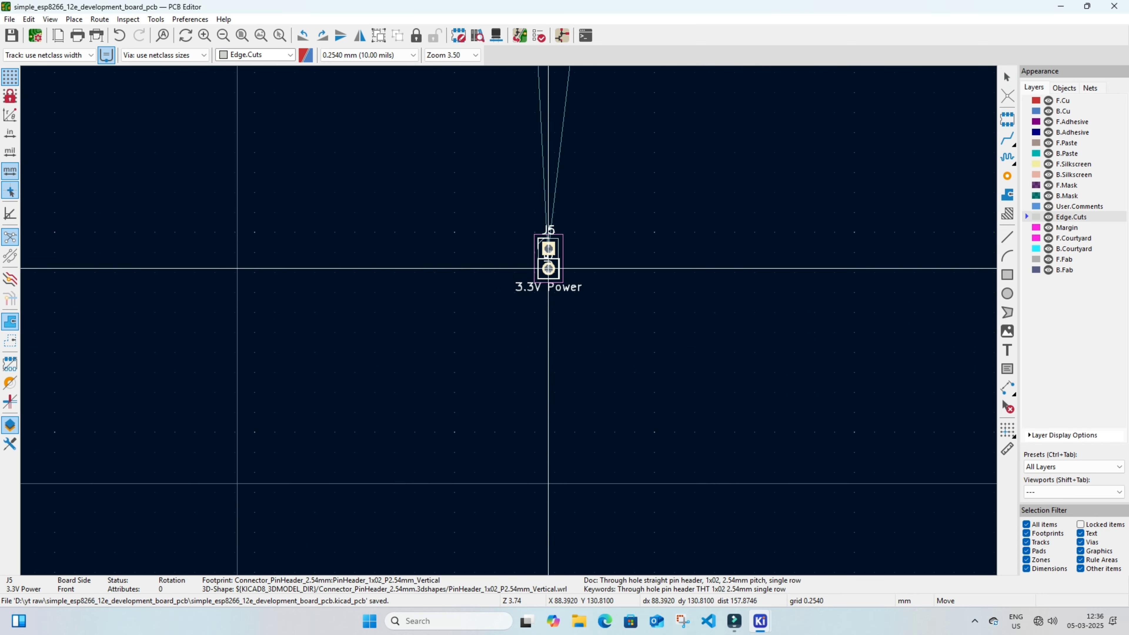
scroll(514, 314, "up", 6)
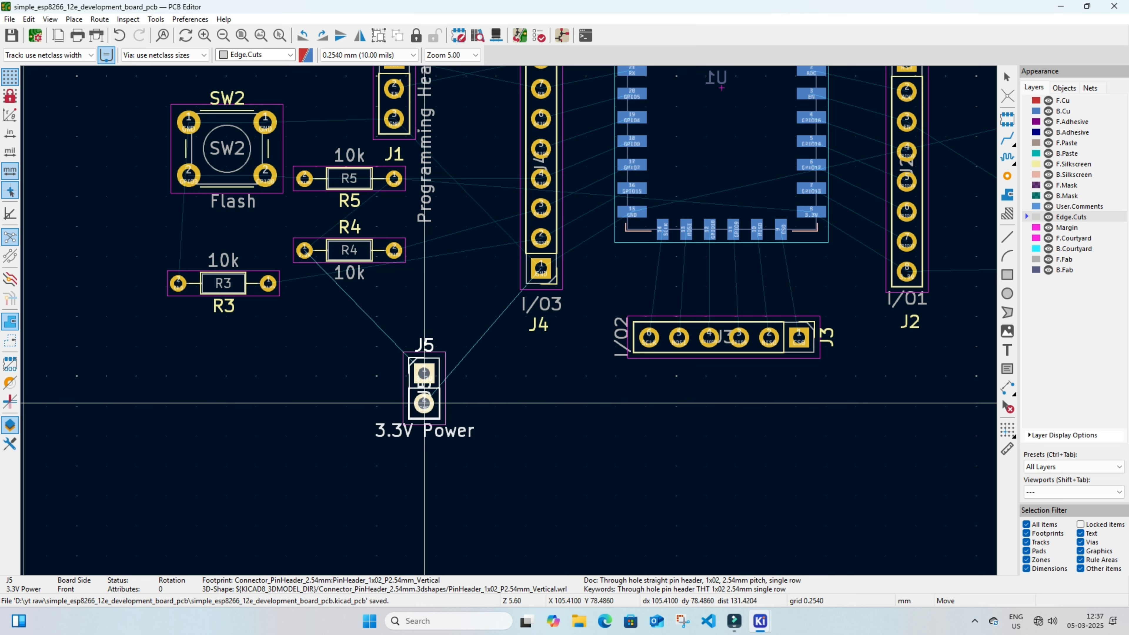
key("r")
left_click(355, 356)
left_click(381, 391)
key("m")
key("r")
left_click(346, 319)
key("ctrl+s")
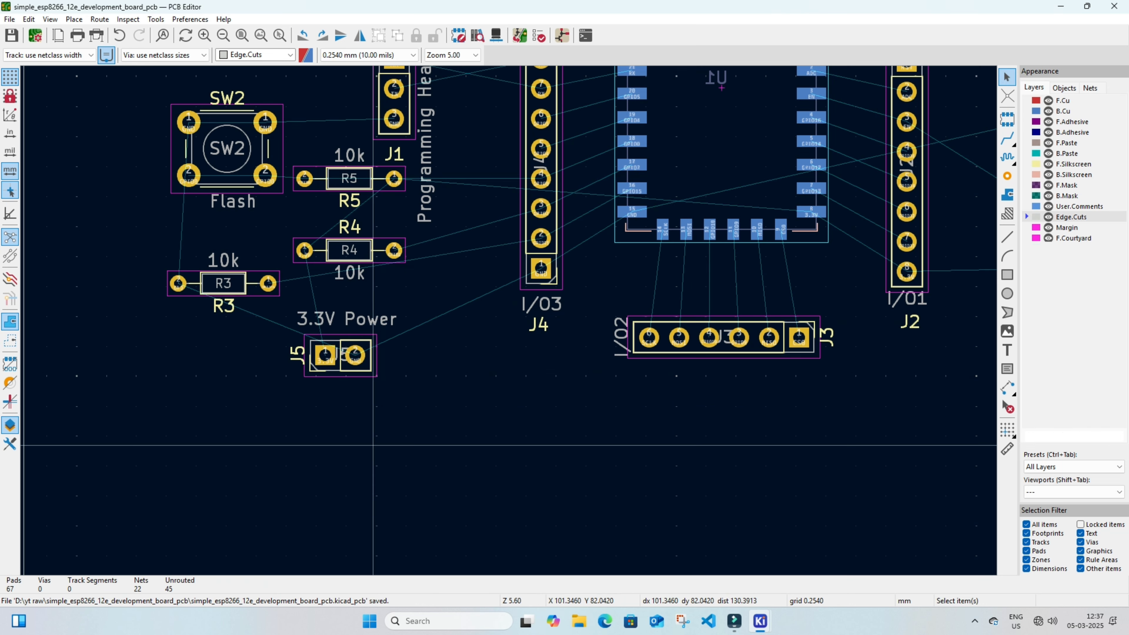
- Shrink the board outline from its lower-right corner and left edge so it fits closely around the footprints
scroll(480, 192, "down", 6)
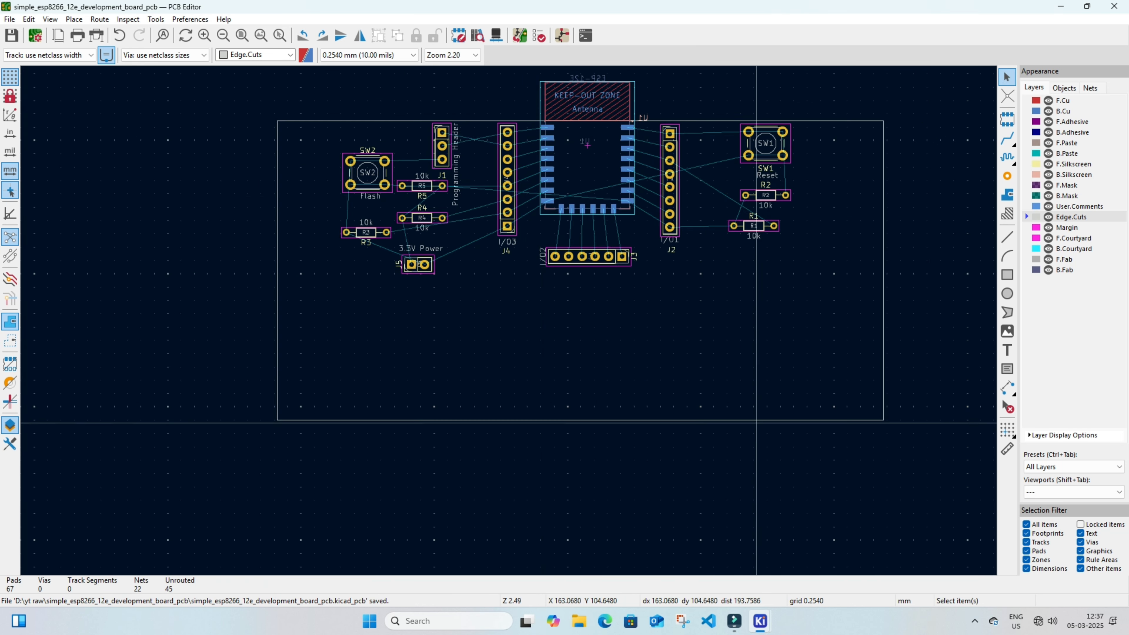
left_click(770, 419)
left_click_drag(883, 419, 802, 315)
left_click_drag(278, 315, 333, 318)
left_click(325, 388)
middle_click_drag(326, 388, 289, 443)
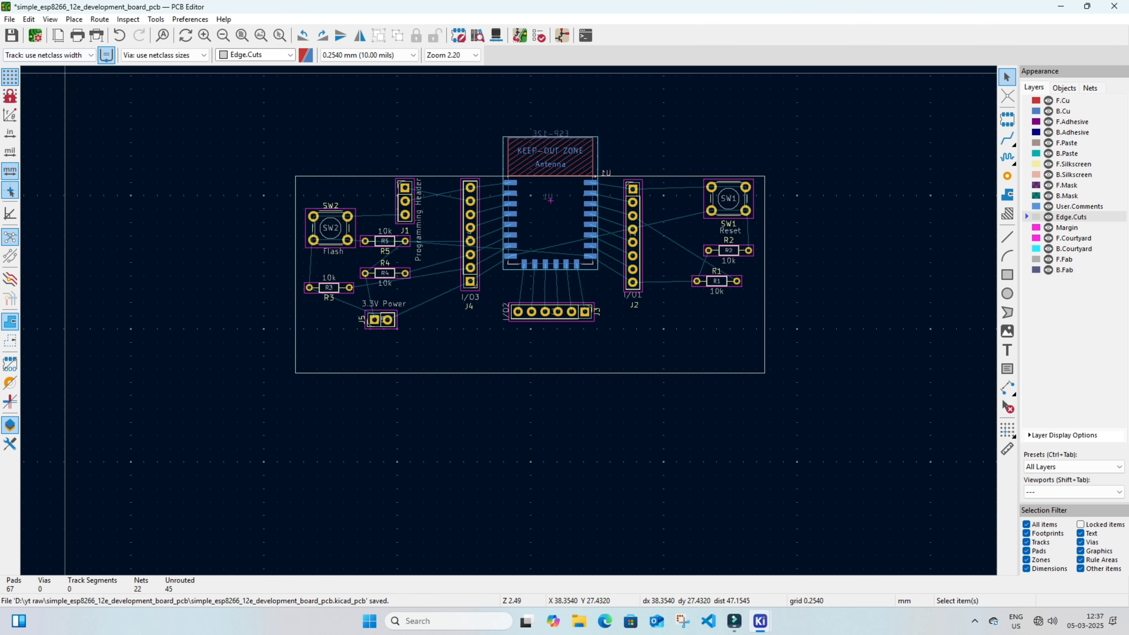
- Open the board in the 3D Viewer at full size and inspect the component placement
left_click(49, 19)
left_click(81, 52)
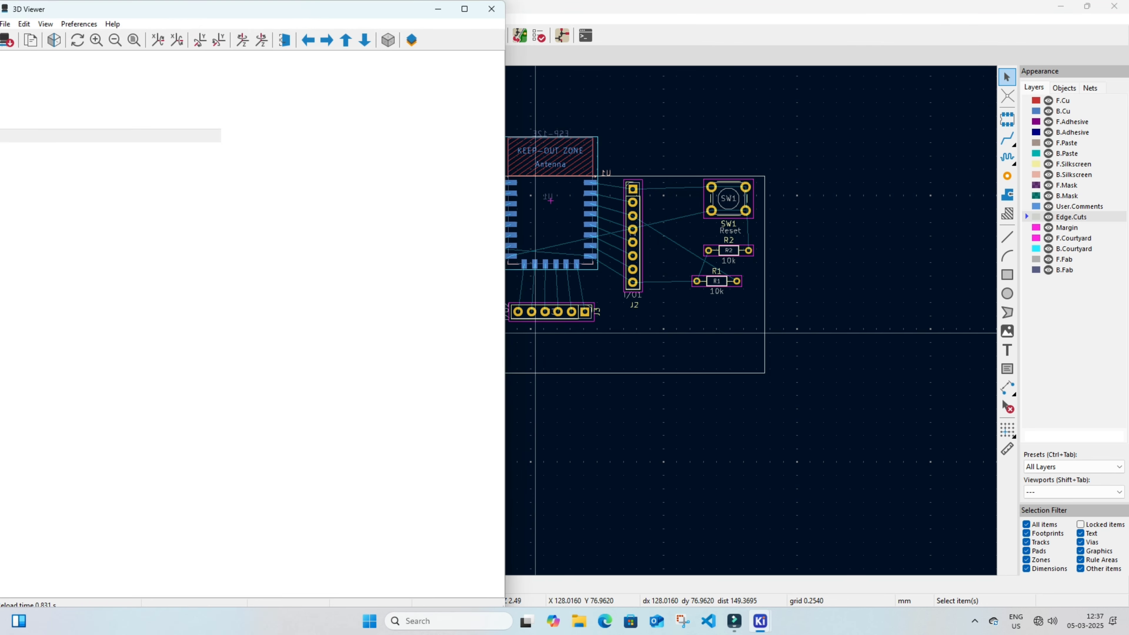
left_click(464, 9)
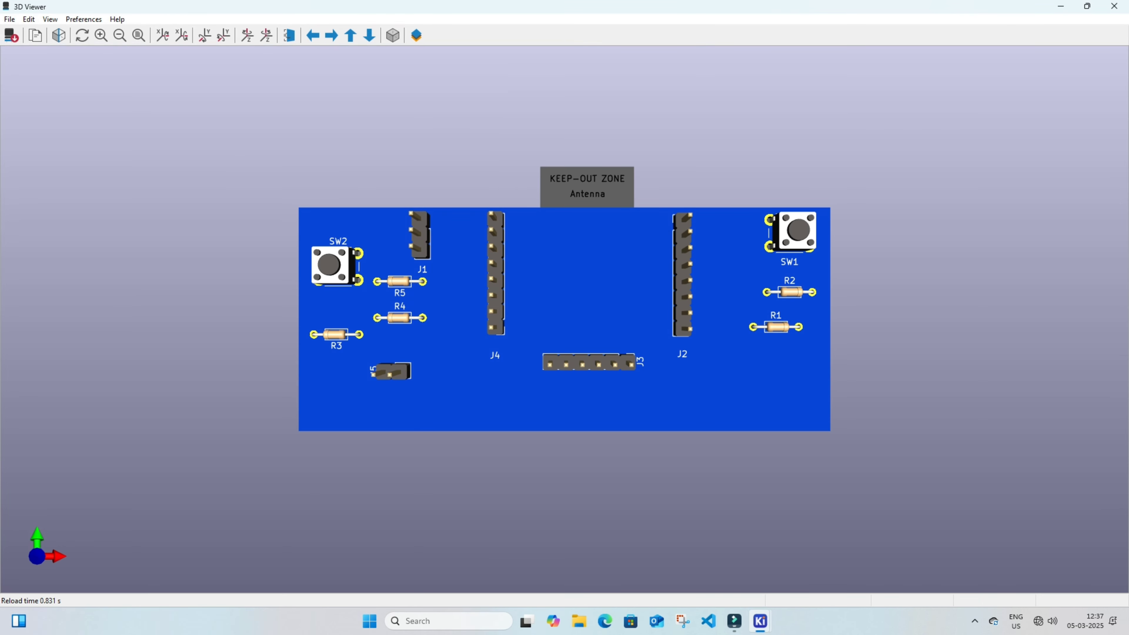
left_click_drag(564, 329, 598, 335)
scroll(565, 314, "down", 2)
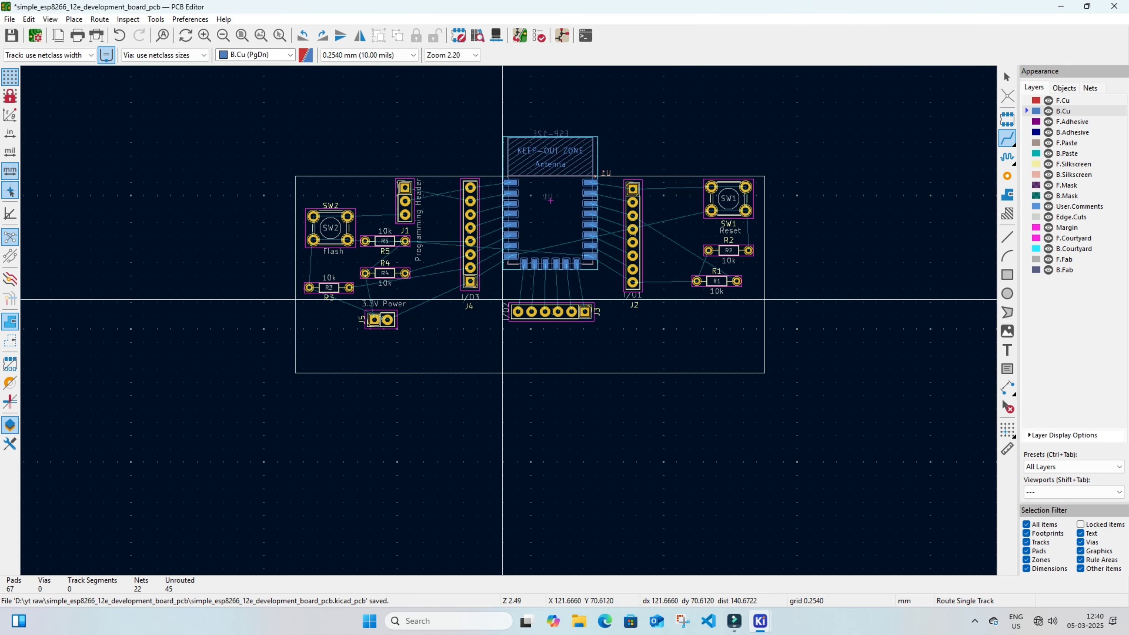
- Route B.Cu tracks from U1 pads TX, RX and GPIO5 to header J4 pins 8, 7 and 6
scroll(501, 303, "up", 5)
left_click(524, 192)
left_click(388, 210)
left_click(523, 228)
left_click(388, 255)
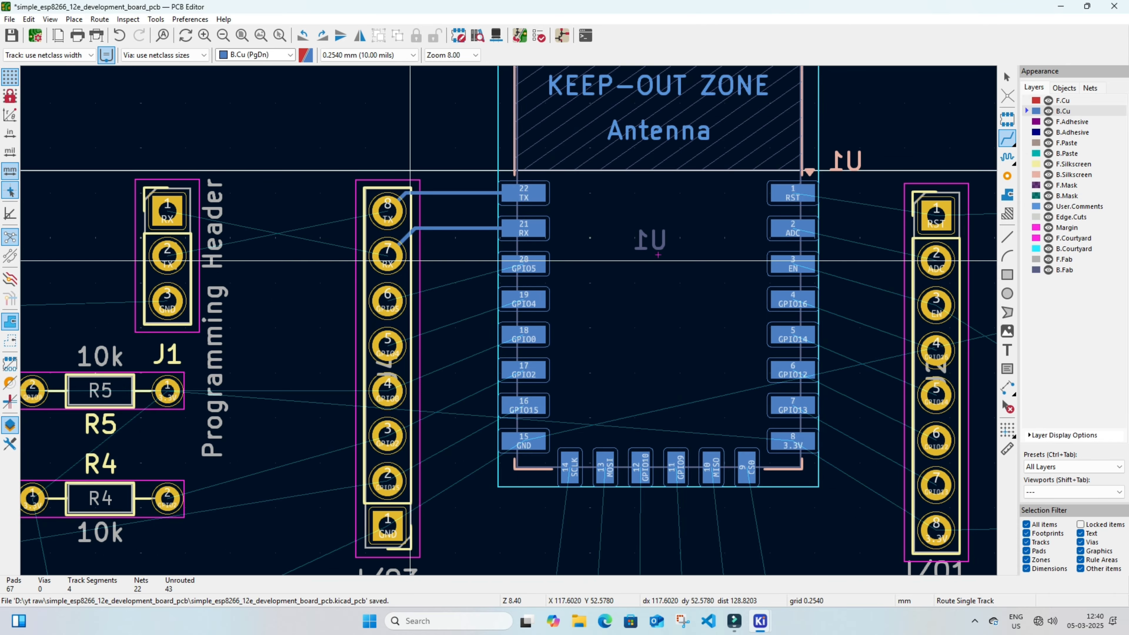
left_click(524, 263)
left_click(387, 300)
- Route B.Cu tracks from U1 pads GPIO4, GPIO0, GPIO2, GPIO15 and GND to header J4 pins 5 through 1
left_click(537, 213)
left_click(401, 260)
left_click(551, 201)
left_click(414, 258)
left_click(569, 180)
left_click(432, 245)
left_click(568, 215)
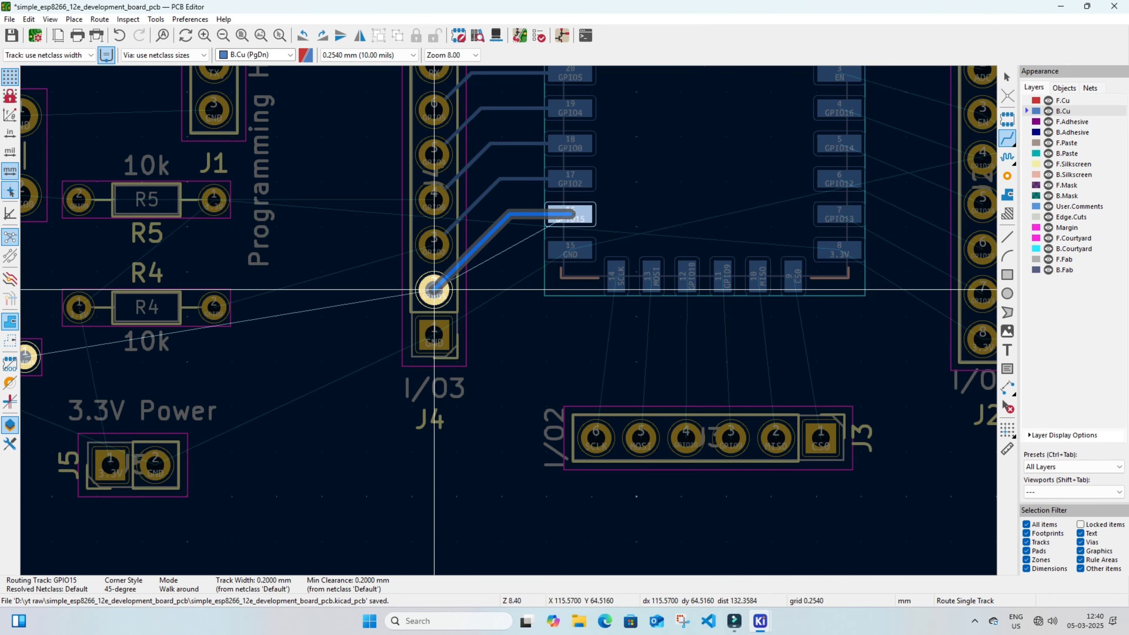
left_click(432, 290)
left_click(569, 250)
- Route B.Cu tracks between header J3 pins 6, 5 and 4 and U1 pads SCLK, MOSI and GPIO10
left_click(501, 232)
left_click(480, 391)
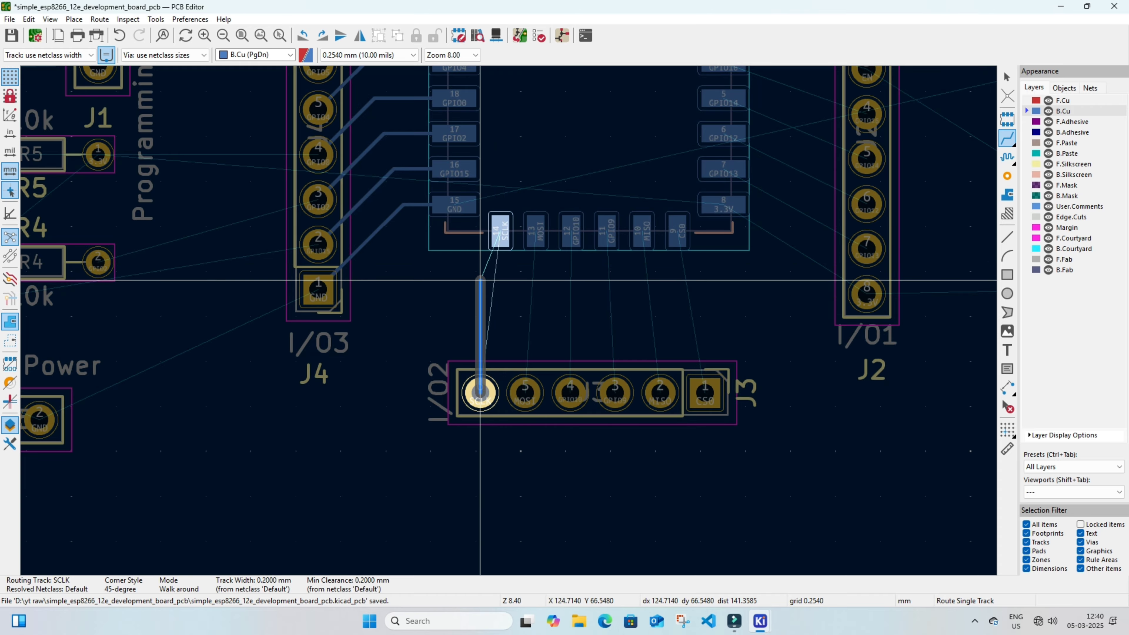
left_click(480, 281)
left_click(501, 231)
left_click(525, 393)
left_click(525, 289)
left_click(536, 232)
left_click(570, 392)
left_click(571, 232)
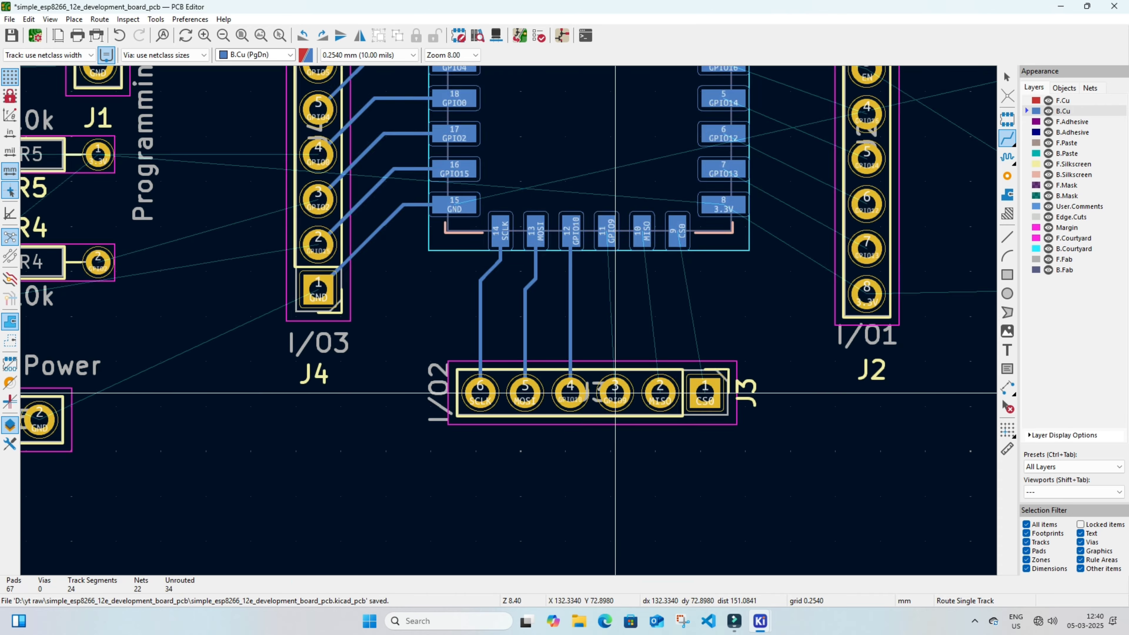
- Route B.Cu tracks from U1 pads GPIO9, MISO and CS0 to header J3 pins 3, 2 and 1
left_click(607, 232)
left_click(615, 393)
left_click(641, 232)
left_click(660, 393)
left_click(677, 231)
left_click(705, 393)
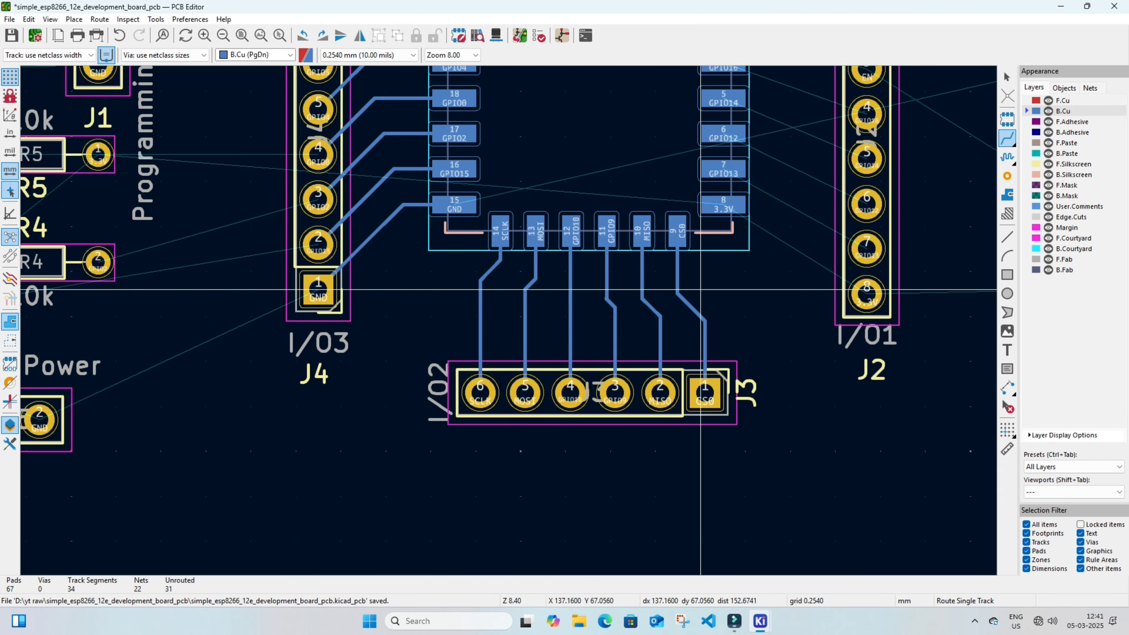
- Route B.Cu tracks from U1 pads 1 through 8, RST to 3.3V, to the matching pins of header J2
scroll(796, 202, "down", 2)
left_click(460, 157)
left_click(556, 172)
left_click(460, 180)
left_click(556, 202)
left_click(460, 204)
left_click(556, 233)
left_click(460, 228)
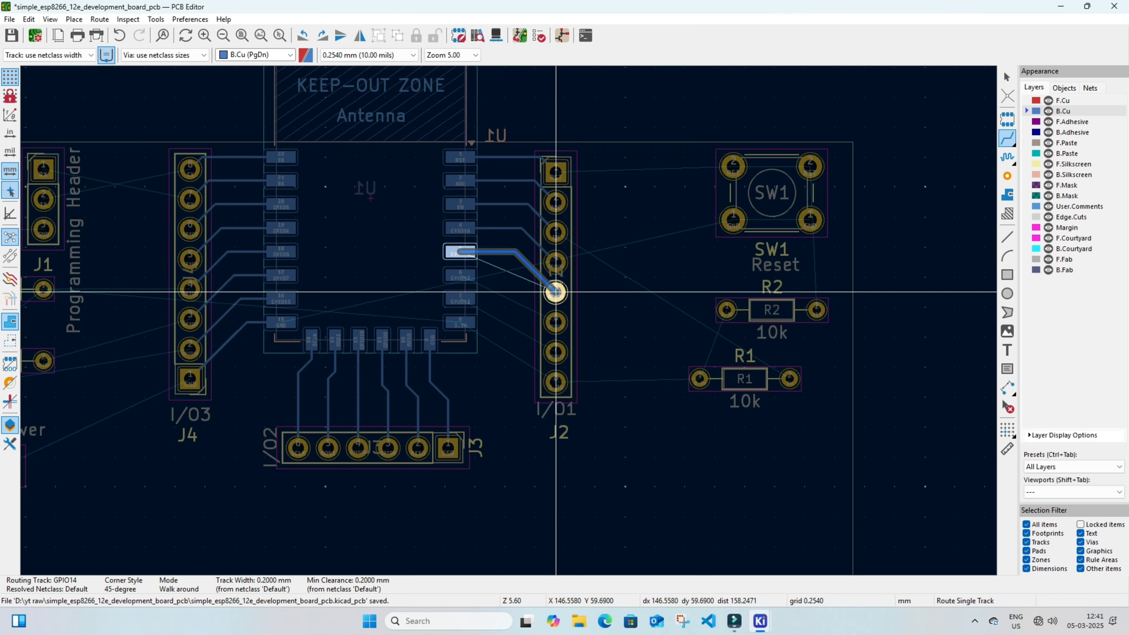
left_click(556, 351)
left_click(460, 323)
left_click(556, 382)
- Route the 3.3V track from header J2 pin 8 to R1's left pad and on to R2's left pad
middle_click_drag(645, 449, 628, 446)
left_click(538, 379)
left_click(682, 376)
left_click(683, 377)
left_click(710, 308)
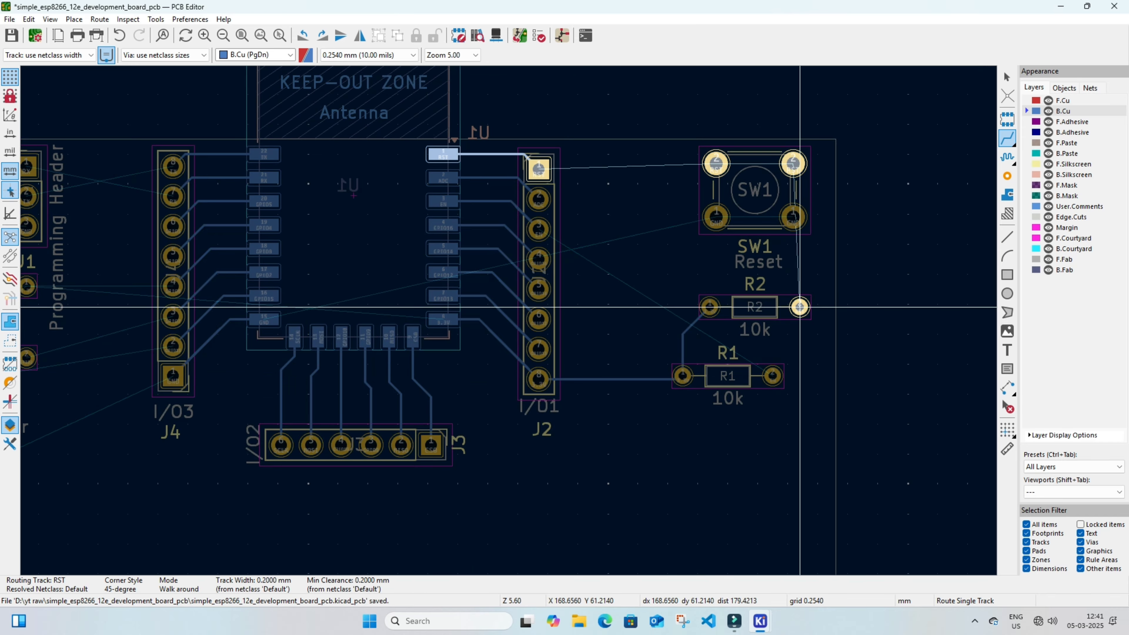
- Route the RST net connecting R2's right pad, both upper pads of SW1 and header J2 pin 1
left_click(793, 163)
left_click(800, 307)
left_click(793, 164)
left_click(716, 164)
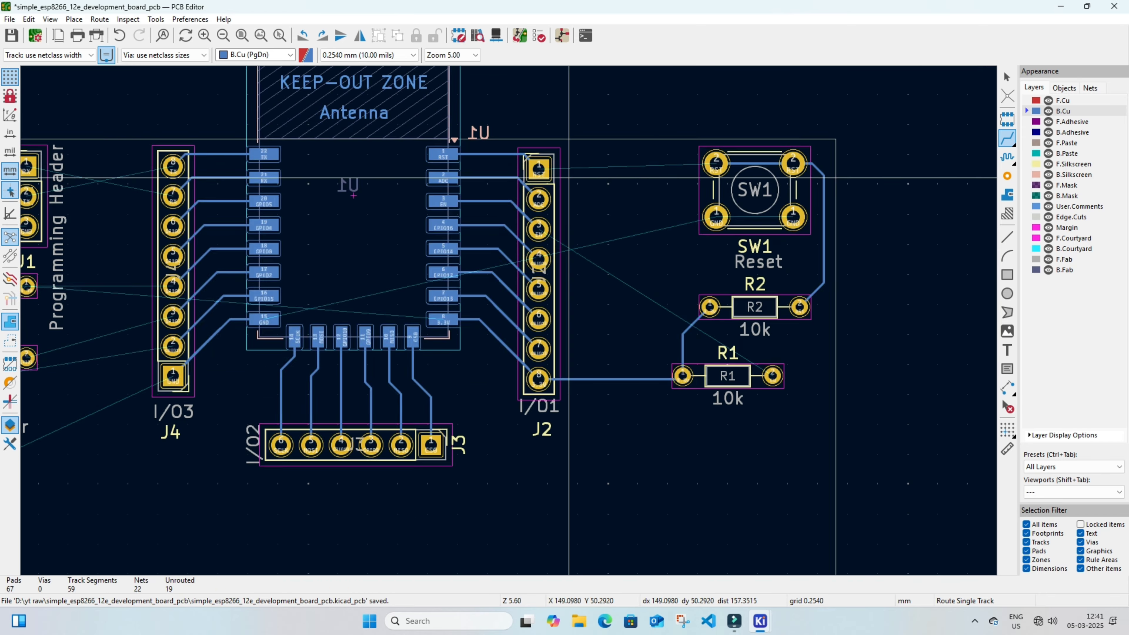
left_click(539, 169)
left_click(716, 164)
- Join SW1's two lower pads, route the EN track from R1's right pad to J2 pin 3, and save
left_click(720, 200)
left_click(797, 200)
left_click(775, 359)
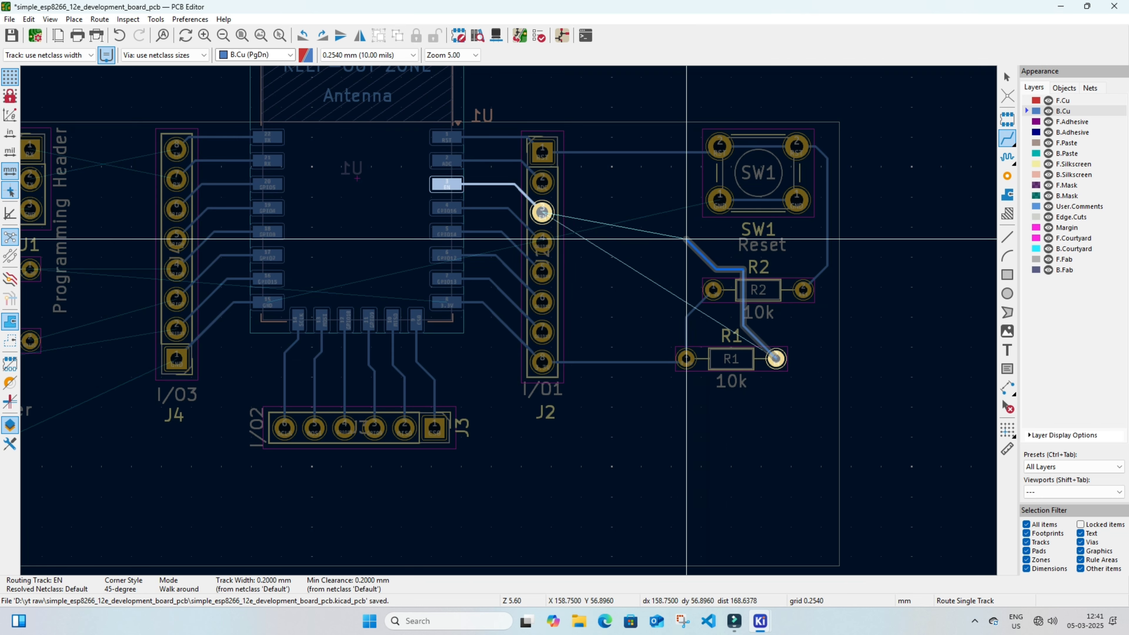
left_click(542, 212)
key("ctrl+s")
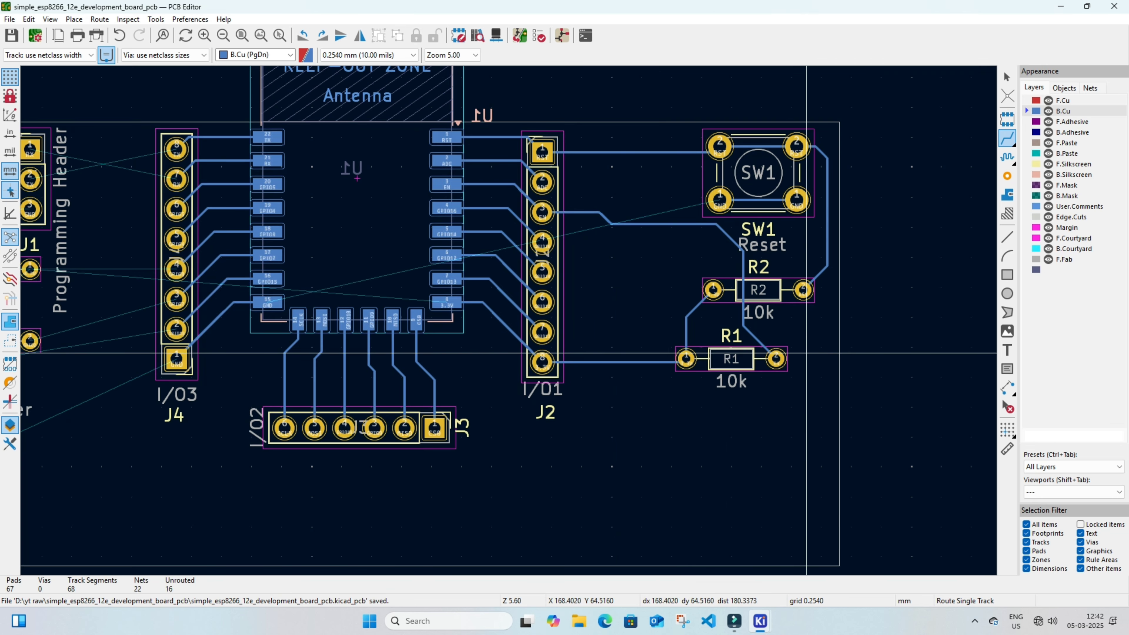
- Route the GND track from SW1's lower pads around R1 and underneath header J3 to J4 pin 1
middle_click_drag(542, 451, 569, 405)
left_click(788, 154)
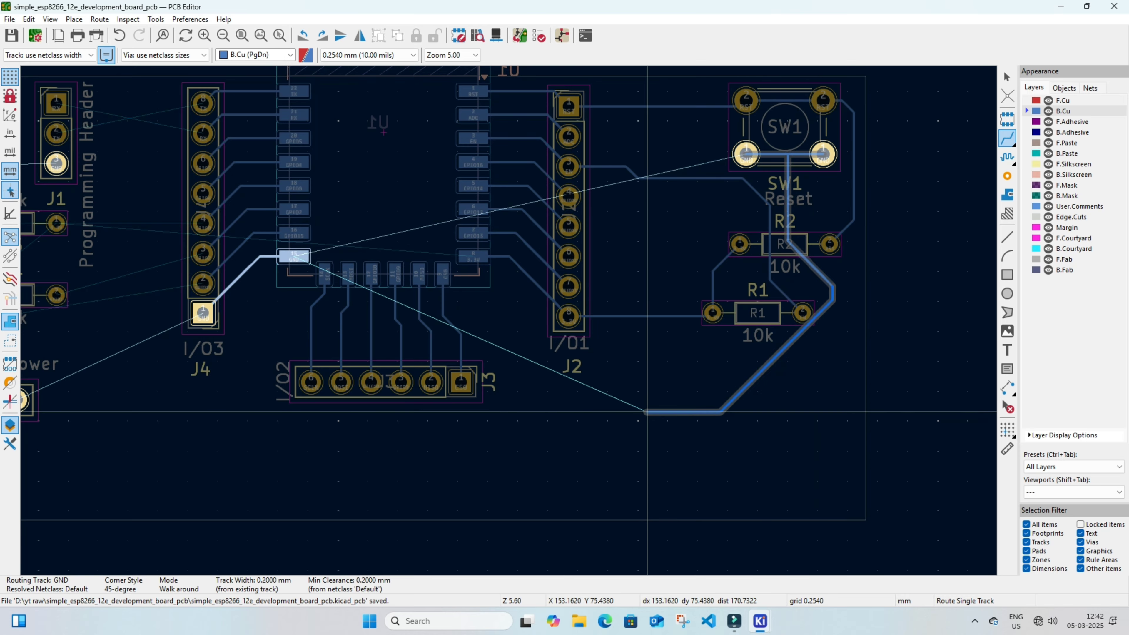
left_click(523, 382)
left_click(473, 426)
middle_click_drag(232, 425, 436, 419)
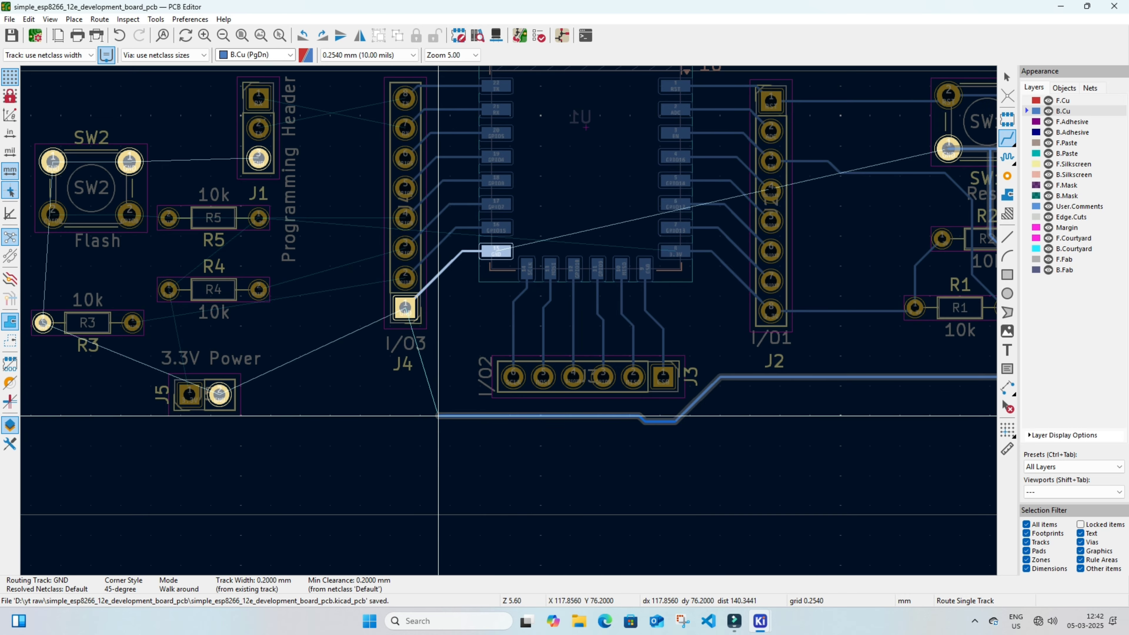
left_click(414, 421)
left_click(407, 308)
- Connect J5 pin 2 to the GND track below J4, and route 3.3V from J5 pin 1 to R4's left pad
middle_click_drag(221, 395, 299, 334)
left_click(299, 335)
left_click(484, 335)
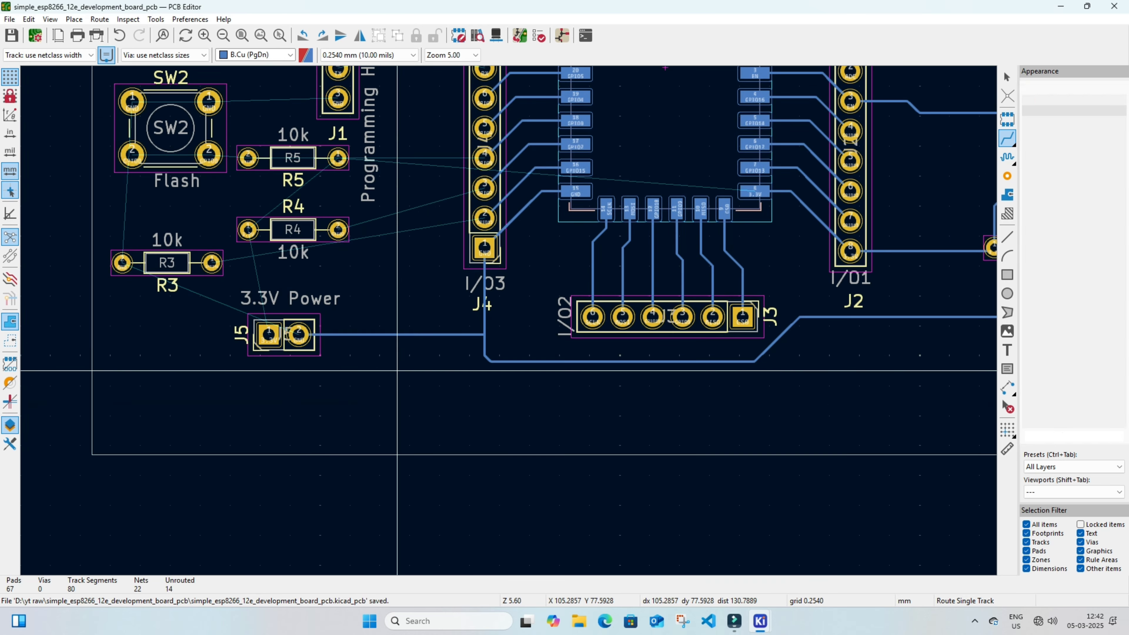
middle_click_drag(396, 372, 457, 365)
left_click(329, 328)
left_click(308, 222)
- Route the GND track from J5 pin 2 underneath the header to R3's left pad
left_click(359, 327)
left_click(346, 369)
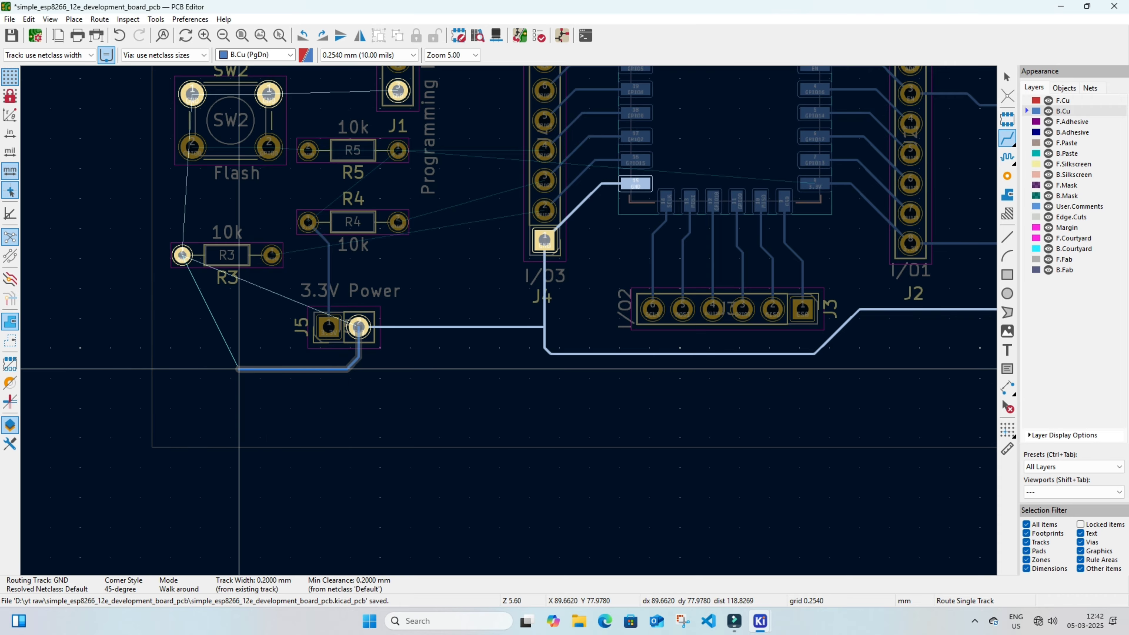
left_click(239, 370)
left_click(182, 255)
- Continue the GND net from R3's left pad through both upper pads of SW2 to header J1 pin 3
middle_click_drag(183, 256, 221, 301)
left_click(220, 300)
left_click(198, 255)
left_click(230, 139)
left_click(230, 139)
left_click(306, 138)
left_click(306, 138)
left_click(436, 137)
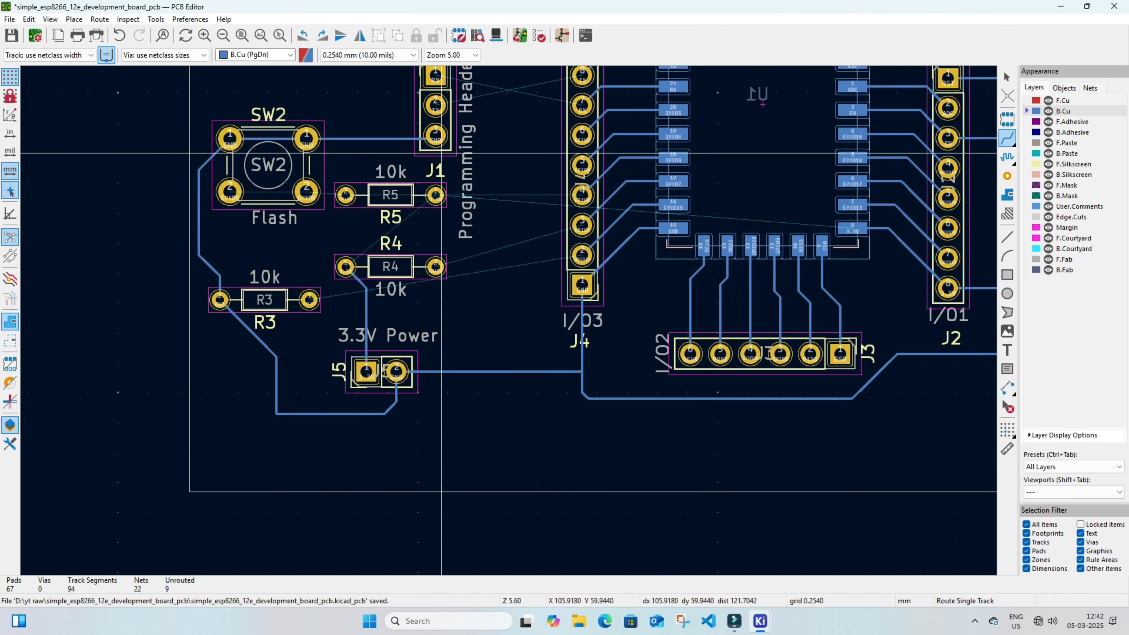
- Connect SW2's lower pads to R5's left pad, and route R5's right pad to R4's left pad
middle_click_drag(441, 139, 403, 117)
left_click(192, 169)
left_click(398, 173)
left_click(308, 244)
- Route GPIO0 from R5's left pad over R5 to J4 pin 4, and GPIO2 from R4's right pad to J4 pin 3
left_click(309, 173)
left_click(369, 149)
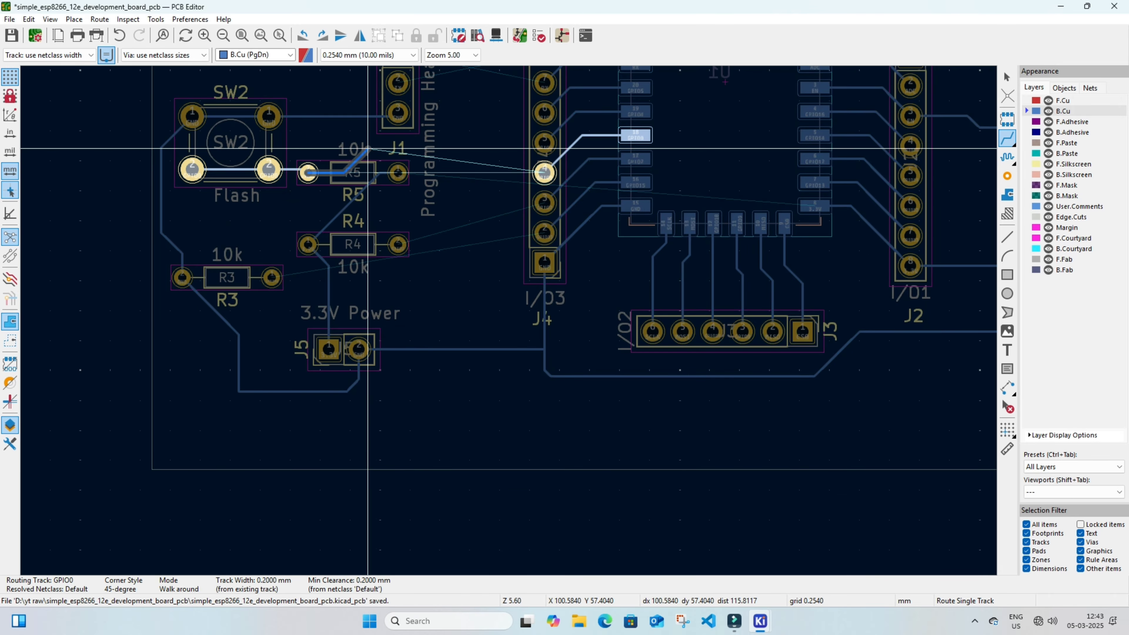
left_click(499, 172)
left_click(544, 172)
left_click(398, 245)
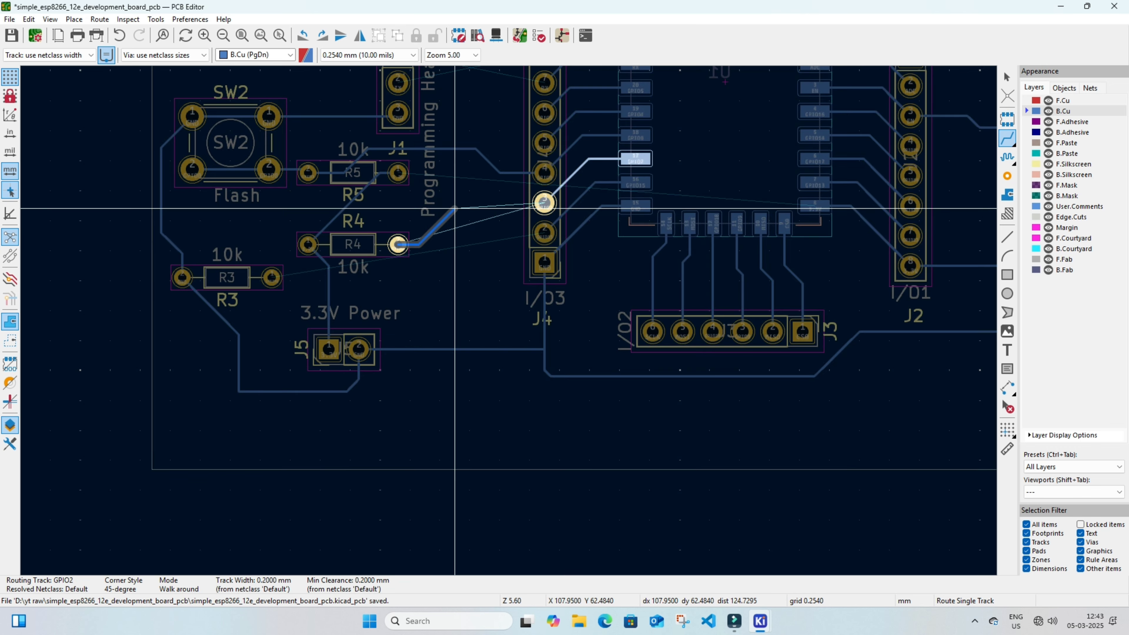
left_click(545, 202)
middle_click_drag(455, 407, 489, 403)
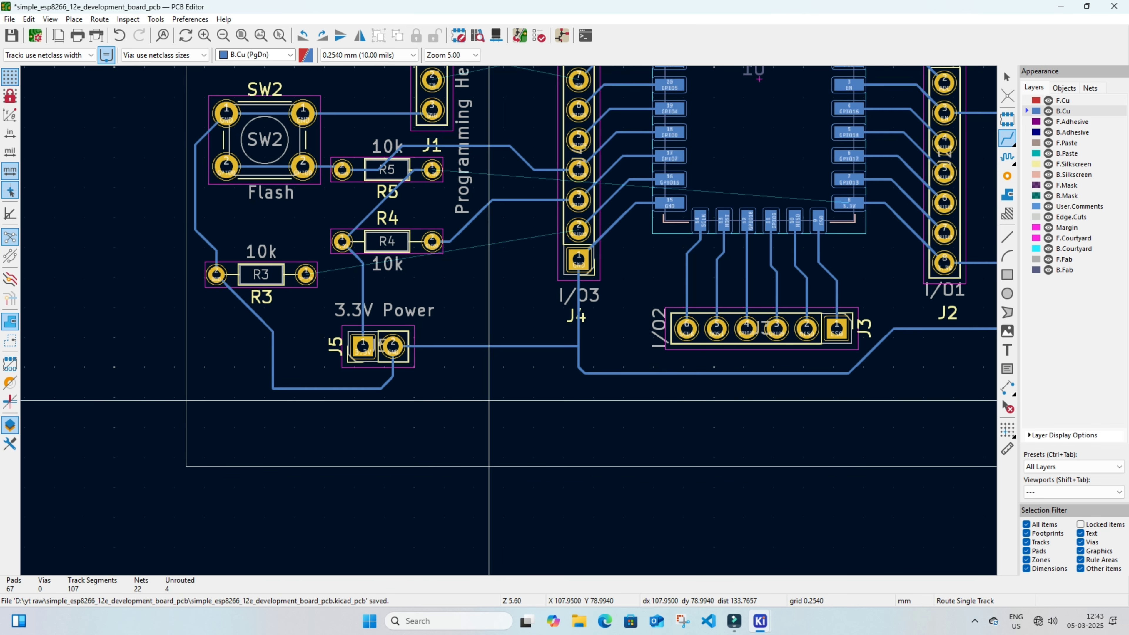
- Route the RX track on B.Cu from J1 pin 1 to J4 pin 7
scroll(488, 401, "down", 2)
scroll(494, 231, "up", 3)
middle_click_drag(500, 234, 492, 220)
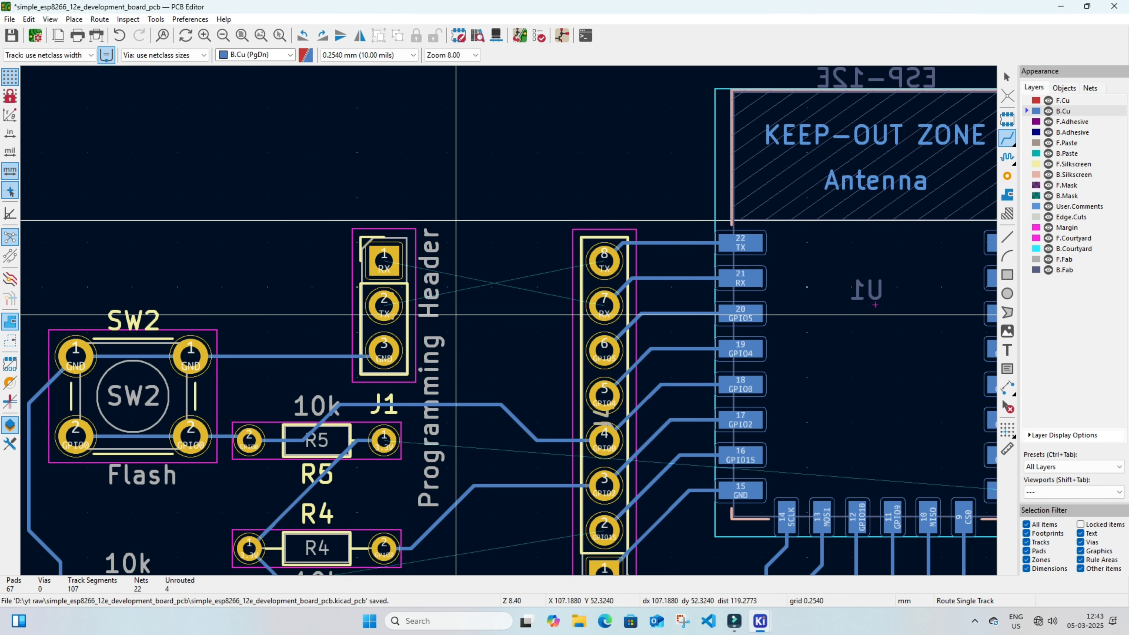
left_click(384, 261)
left_click(604, 306)
scroll(604, 306, "down", 2)
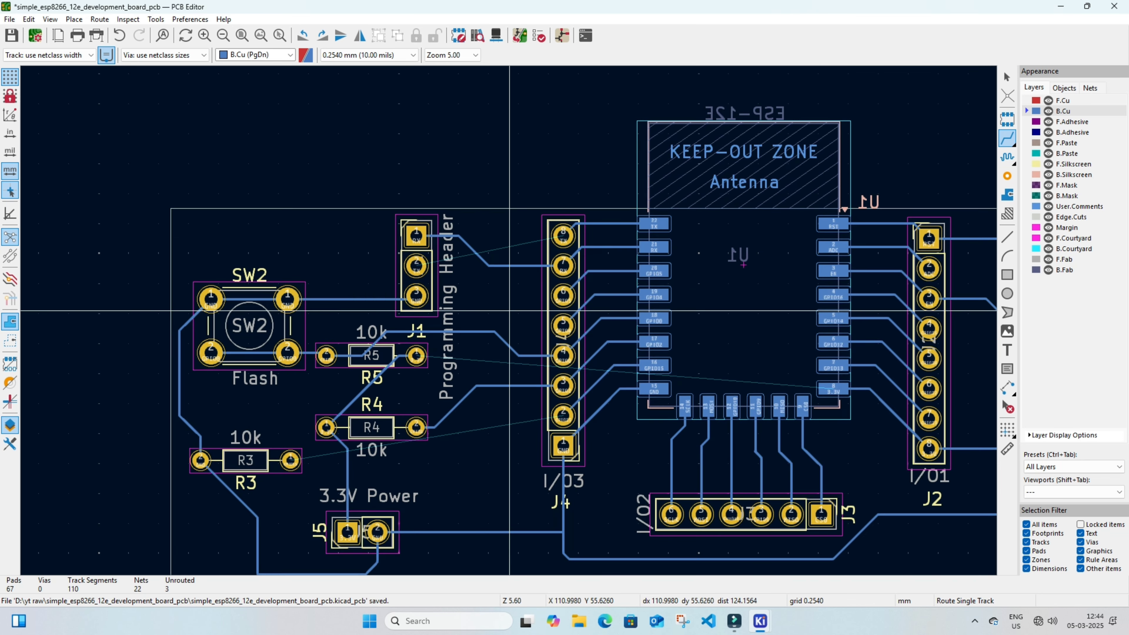
- Route TX on B.Cu from J1 pin 2 to a point just below the RX track and end it with a via
left_click(397, 238)
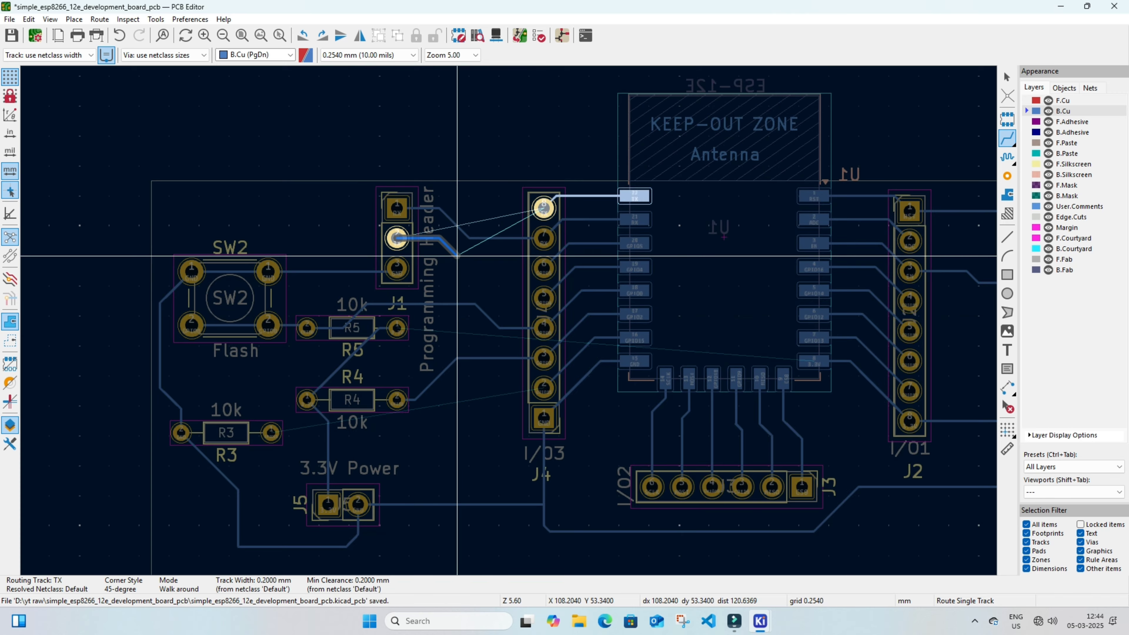
double_click(457, 256)
left_click(1007, 176)
left_click(457, 257)
- Carry TX across the RX track on F.Cu from the lower via and place a second via above it
left_click(1063, 100)
left_click(1007, 138)
left_click(457, 256)
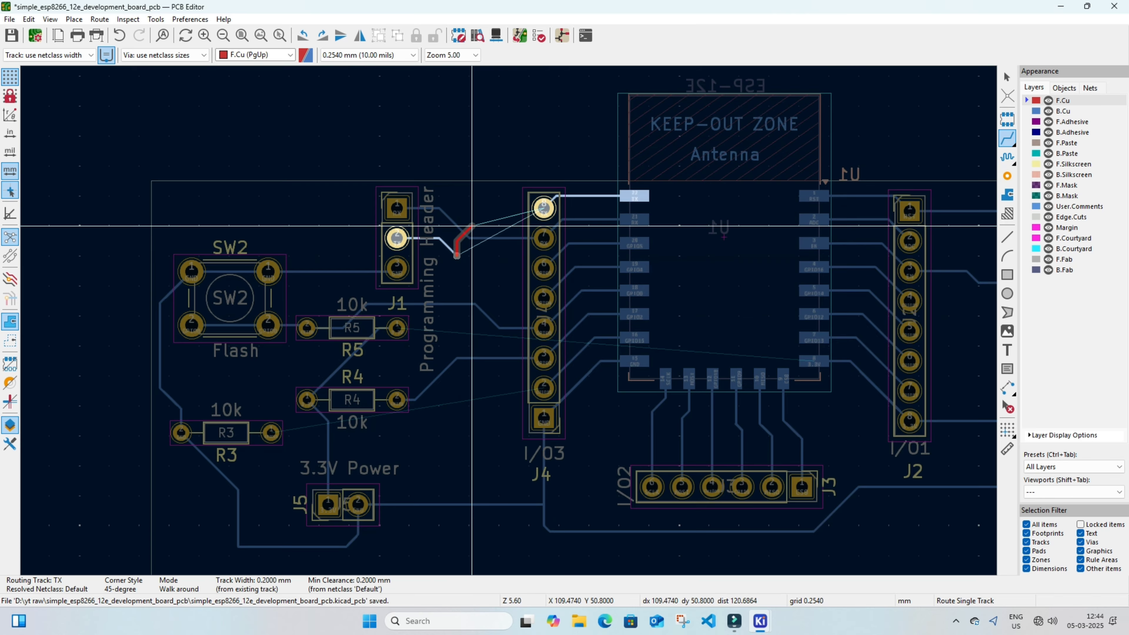
double_click(479, 226)
left_click(1007, 175)
scroll(471, 214, "up", 4)
left_click(508, 275)
- Route TX on B.Cu from the upper via to J4 pin 8
left_click(1063, 111)
left_click(1008, 138)
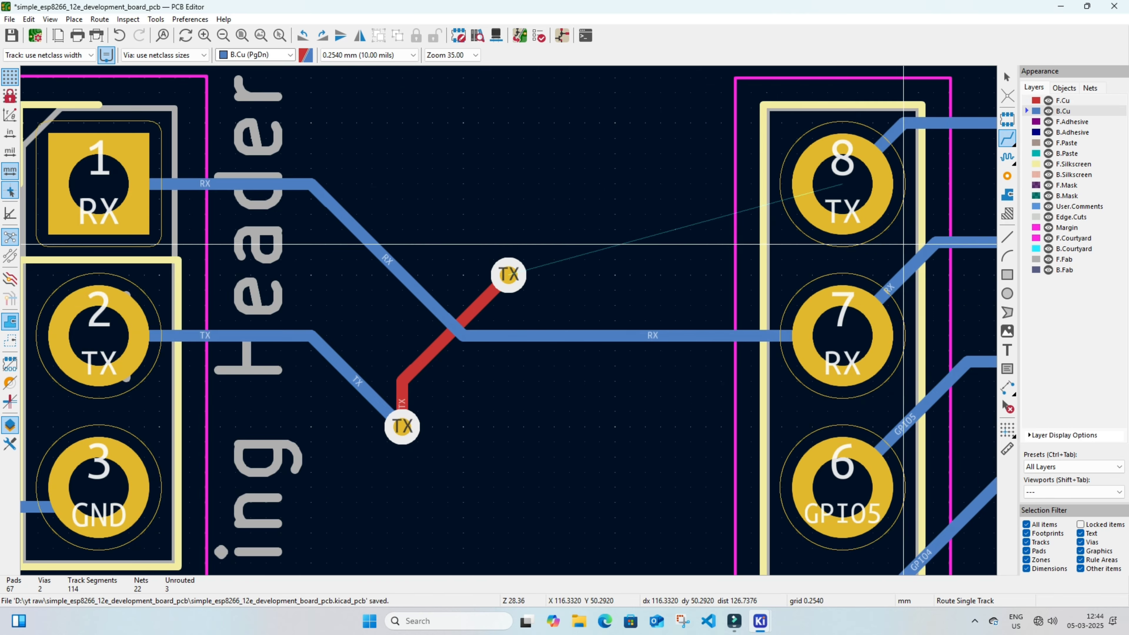
left_click(508, 274)
left_click(844, 183)
scroll(508, 154, "down", 4)
- Route GPIO15 on B.Cu from R3's right pad to just before the 3.3V track and end it with a via
middle_click_drag(471, 420, 566, 331)
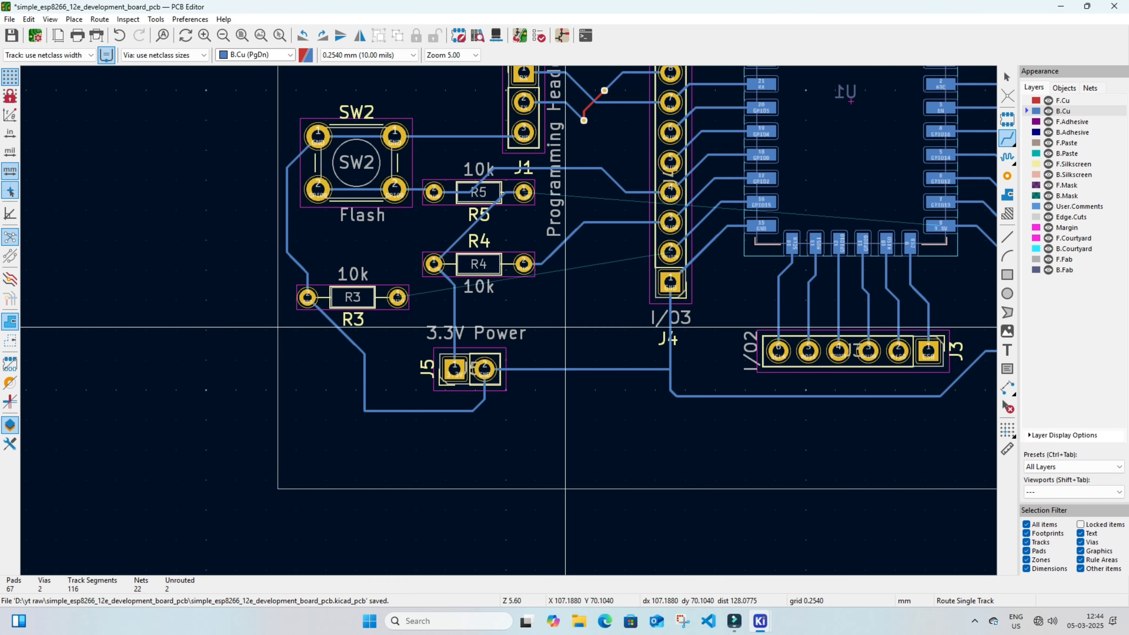
scroll(372, 323, "up", 4)
left_click(428, 266)
double_click(515, 267)
left_click(1007, 176)
left_click(515, 266)
- Bridge GPIO15 across the vertical 3.3V track on F.Cu and place a via on the far side
left_click(1063, 101)
left_click(1008, 138)
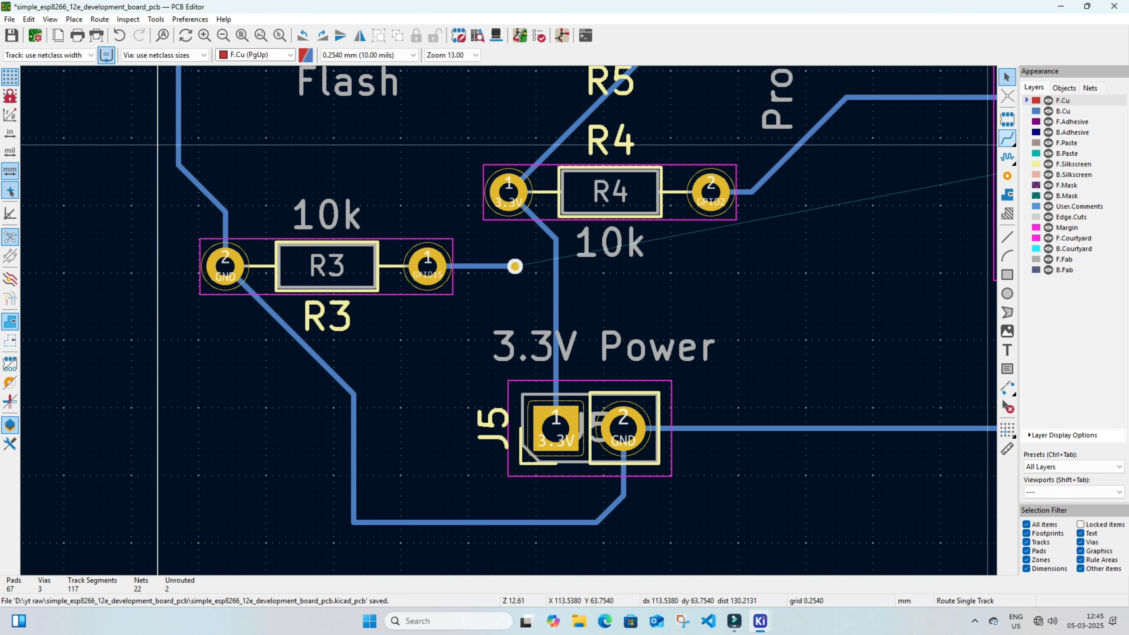
left_click(515, 266)
double_click(591, 266)
left_click(1007, 177)
left_click(592, 266)
- Route GPIO15 on B.Cu from the second via to J4 pin 2
scroll(779, 185, "down", 4)
left_click(1063, 111)
left_click(1007, 138)
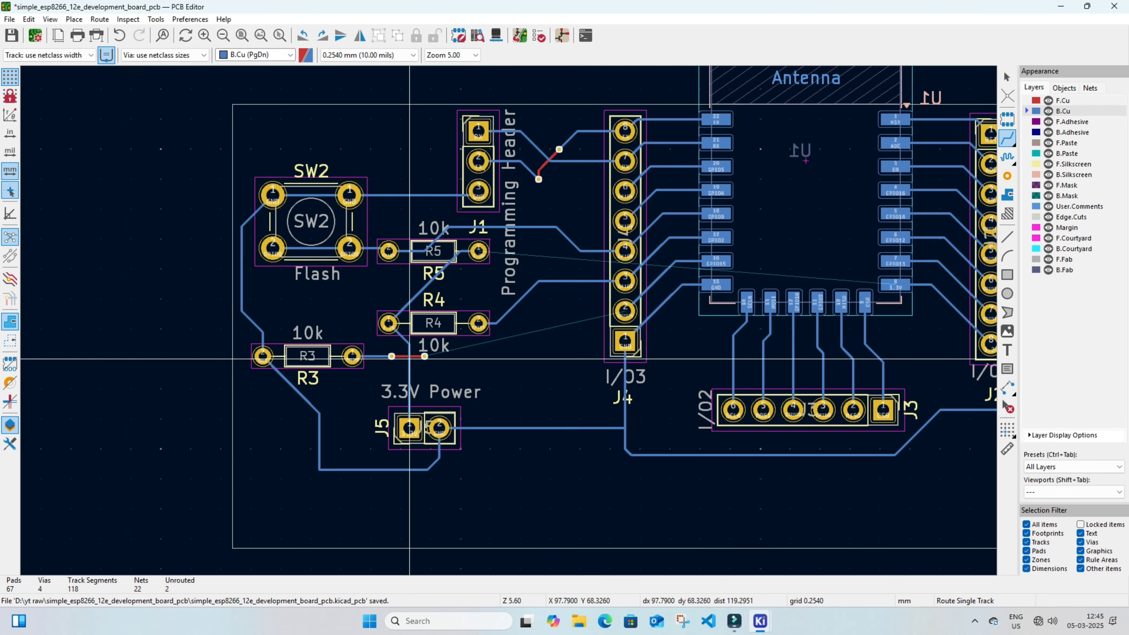
left_click(424, 356)
left_click(625, 312)
middle_click_drag(563, 474, 510, 436)
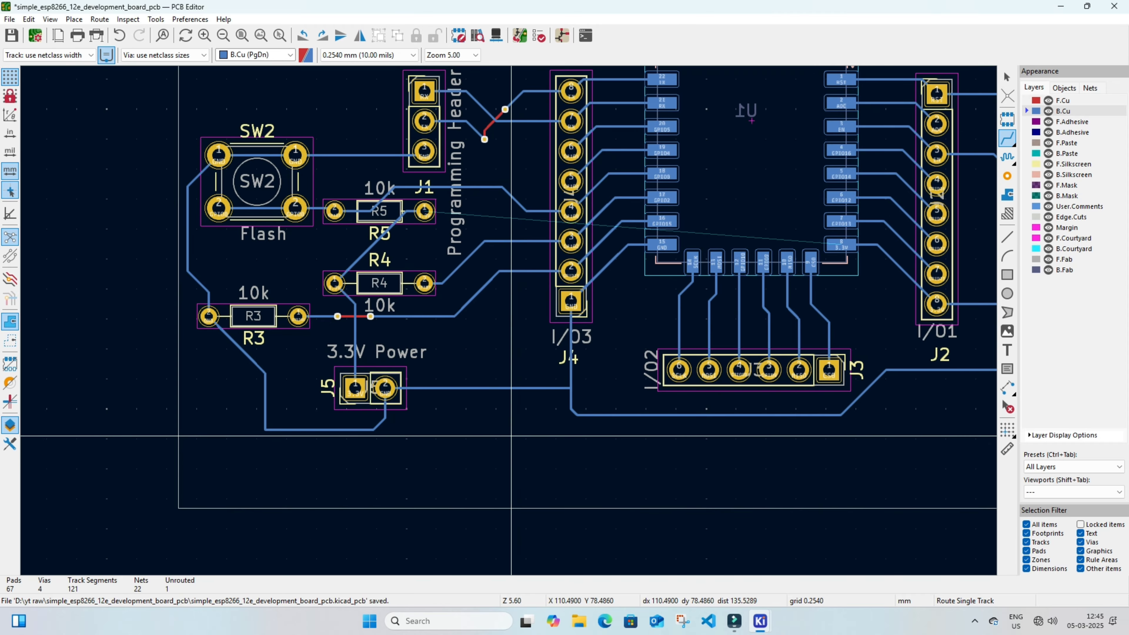
middle_click_drag(443, 446, 747, 330)
scroll(429, 440, "up", 2)
left_click(612, 230)
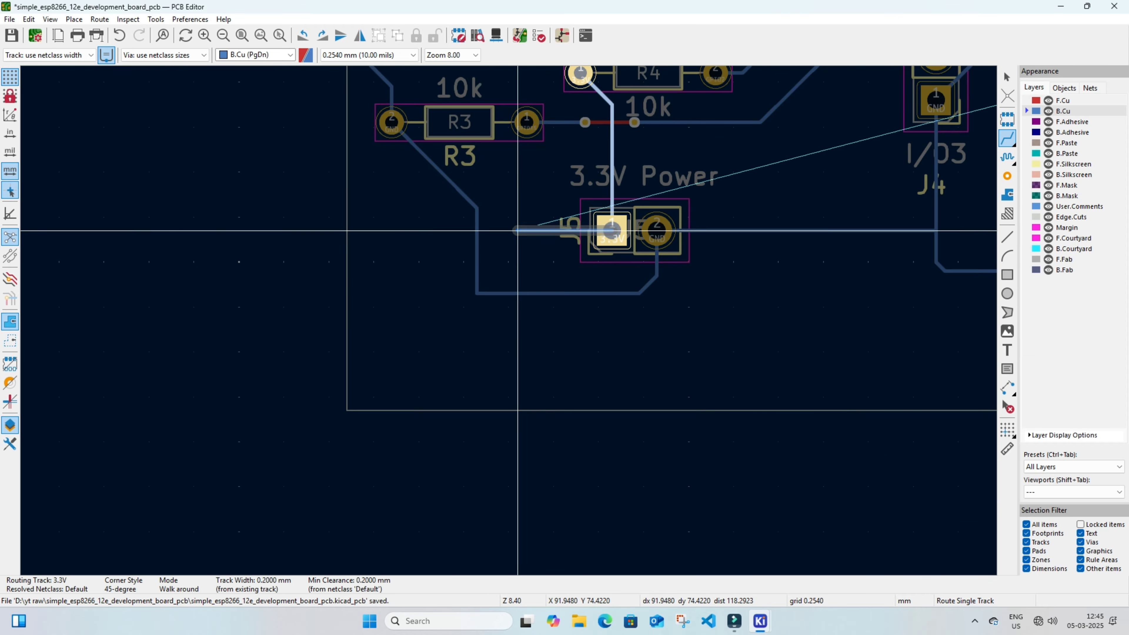
double_click(517, 231)
left_click(1007, 176)
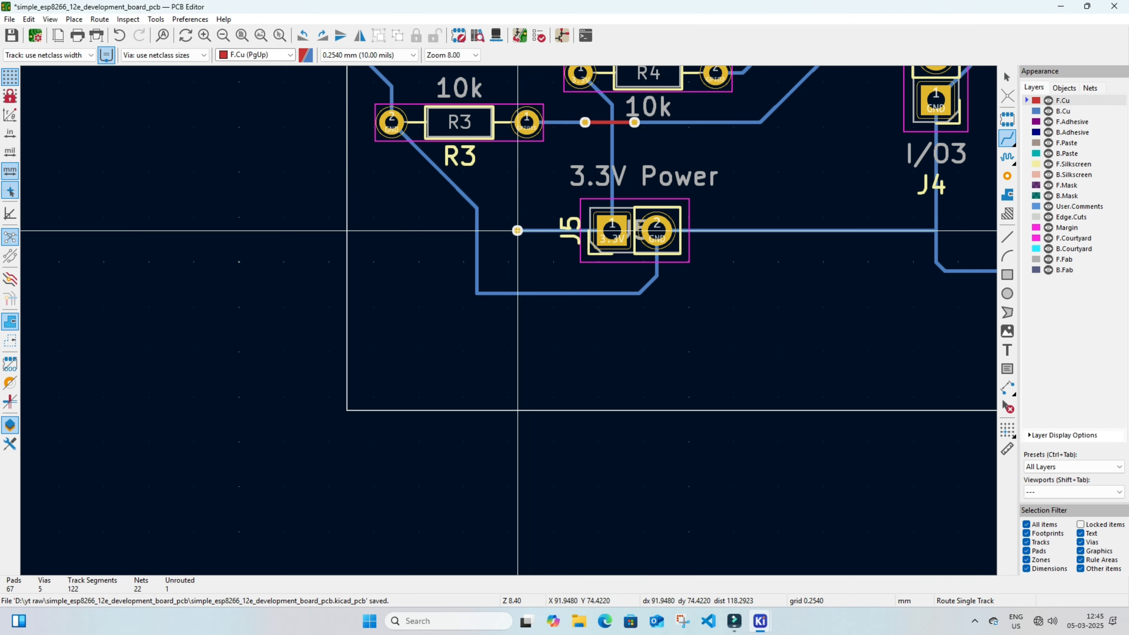
left_click(517, 231)
key("Escape")
key("Escape")
- Branch a 3.3V track on B.Cu from above J5 pin 1 toward J4 and end it with a via
middle_click_drag(532, 221, 387, 246)
left_click(1007, 138)
left_click(468, 211)
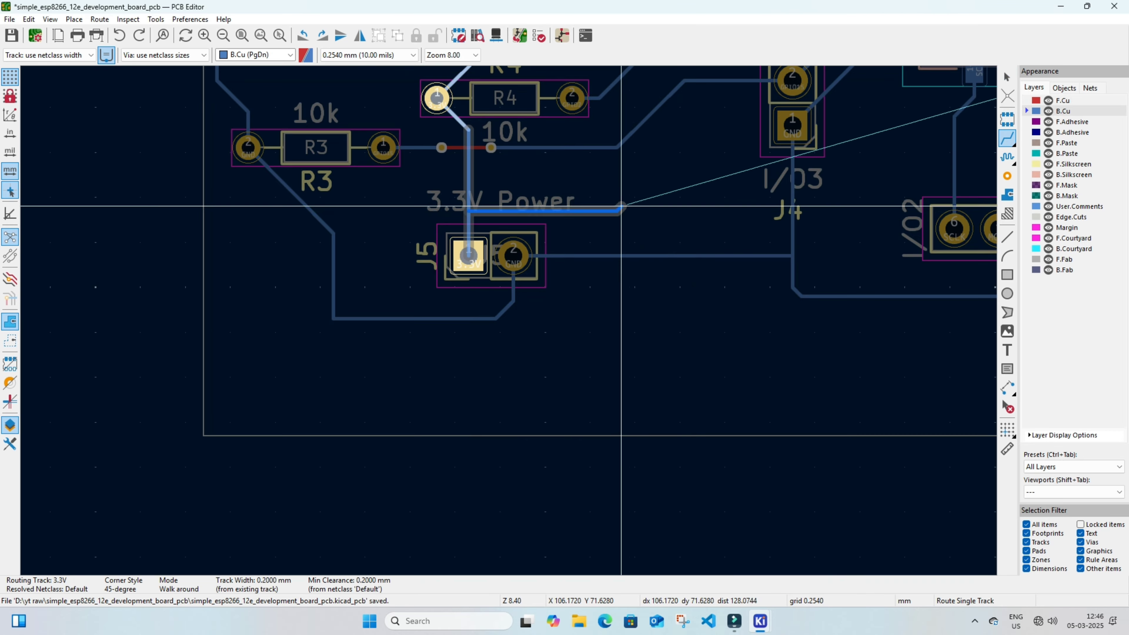
double_click(720, 211)
left_click(1007, 176)
left_click(720, 211)
- Take 3.3V on F.Cu down across J5's GND track from the new via and place a via below it
left_click(1007, 138)
left_click(720, 211)
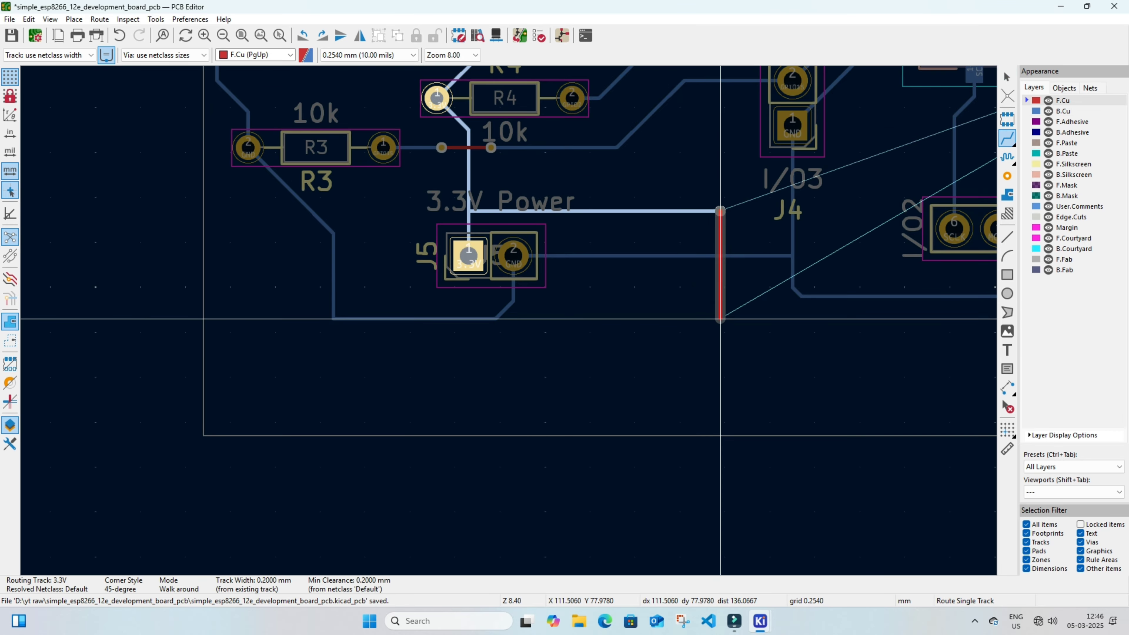
double_click(720, 291)
left_click(1007, 176)
left_click(720, 291)
key("Escape")
- Route 3.3V on B.Cu from the lower via beneath the GND track past J3, ending at a via between J2 and R1
scroll(962, 386, "down", 2)
middle_click_drag(963, 386, 531, 353)
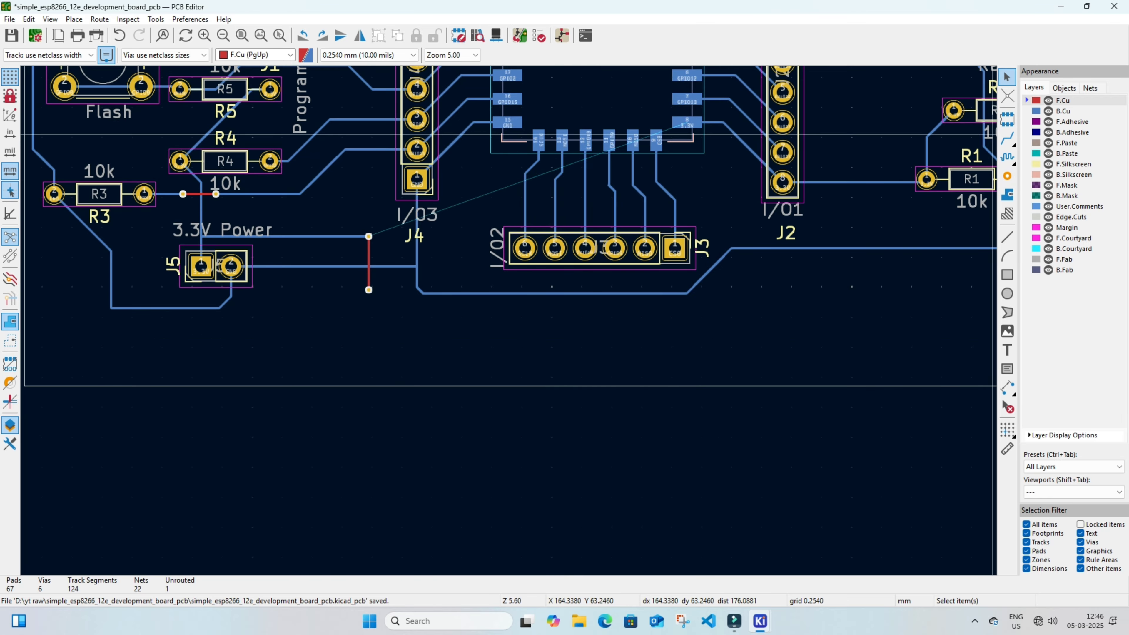
left_click(1063, 111)
left_click(1008, 138)
left_click(369, 290)
left_click(708, 312)
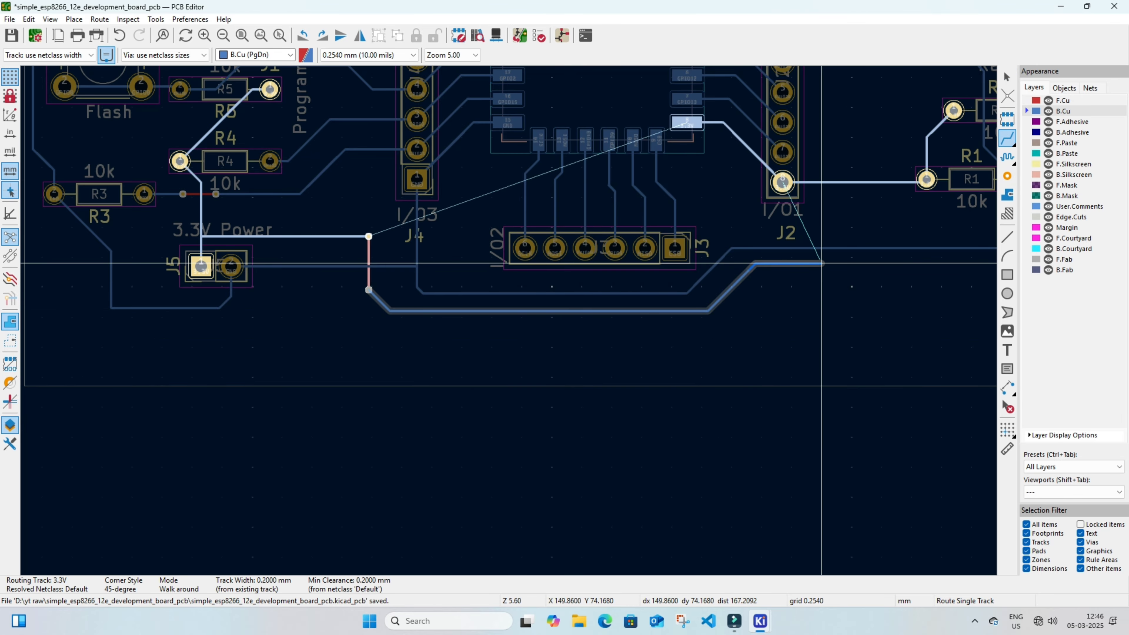
double_click(873, 264)
middle_click_drag(873, 263, 737, 355)
left_click(1007, 176)
left_click(736, 356)
key("Escape")
- Carry 3.3V up across the GND track on F.Cu and place a via above it, below R1
left_click(1063, 101)
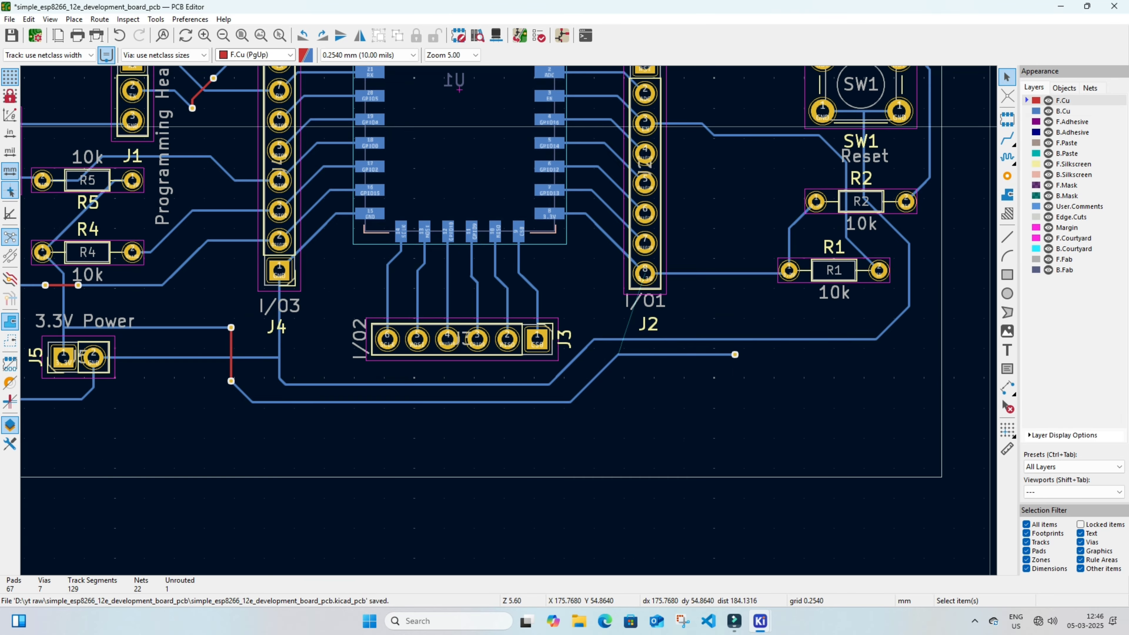
left_click(1007, 138)
scroll(743, 401, "up", 3)
scroll(509, 320, "down", 2)
left_click(496, 374)
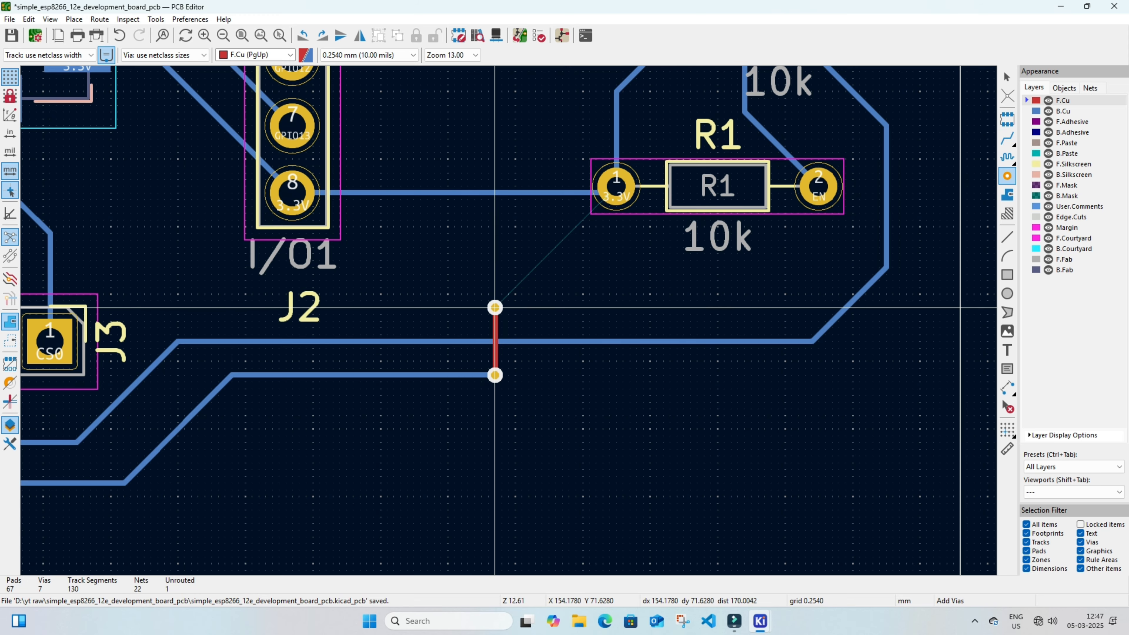
- Route 3.3V on B.Cu from the upper via to the track between J2 pin 8 and R1, and save the board
left_click(1063, 111)
left_click(1007, 138)
left_click(495, 308)
left_click(495, 192)
scroll(738, 334, "down", 3)
key("Escape")
key("ctrl+s")
left_click(803, 423)
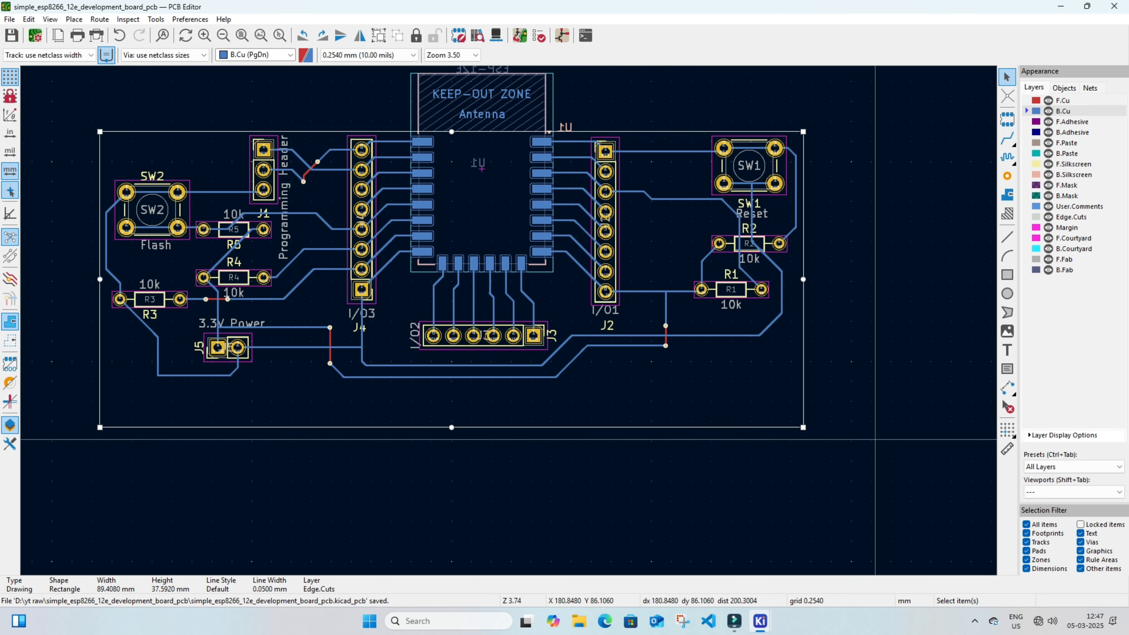
left_click(875, 439)
- Set the width of the GND tracks joining SW2's upper pads and J1 pin 3 to 1 mm
middle_click_drag(754, 106, 804, 122)
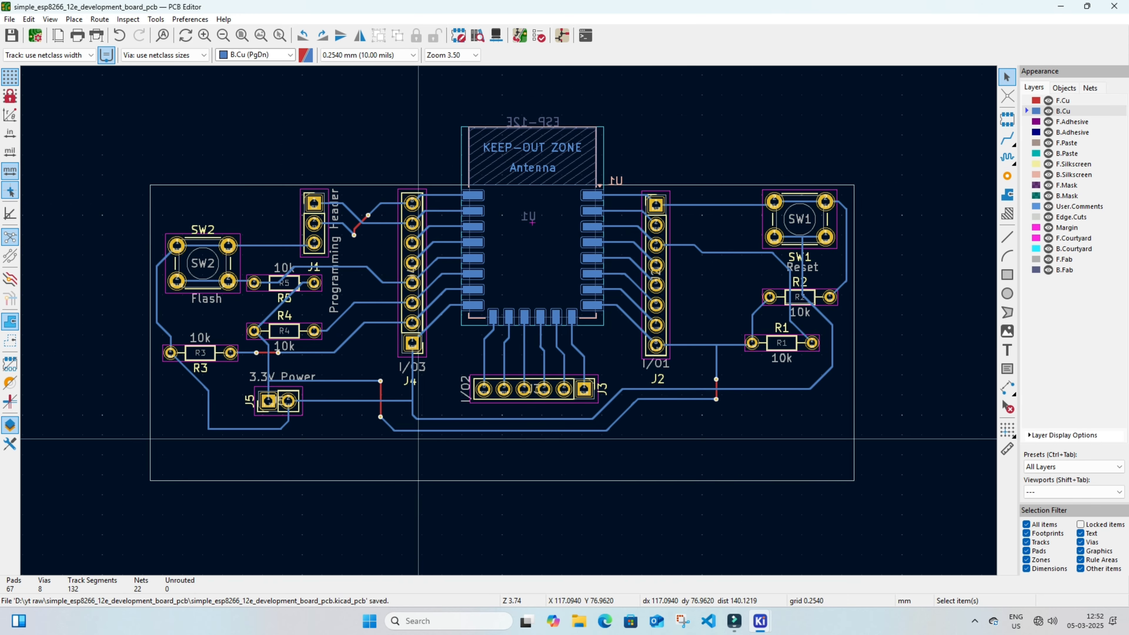
scroll(228, 173, "up", 5)
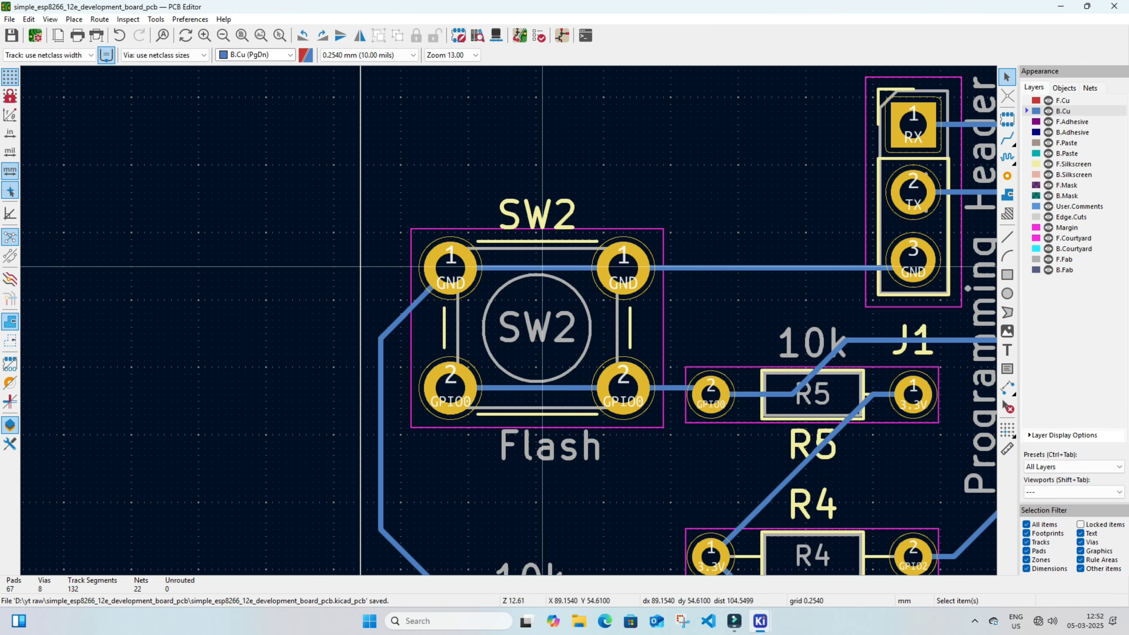
key("e")
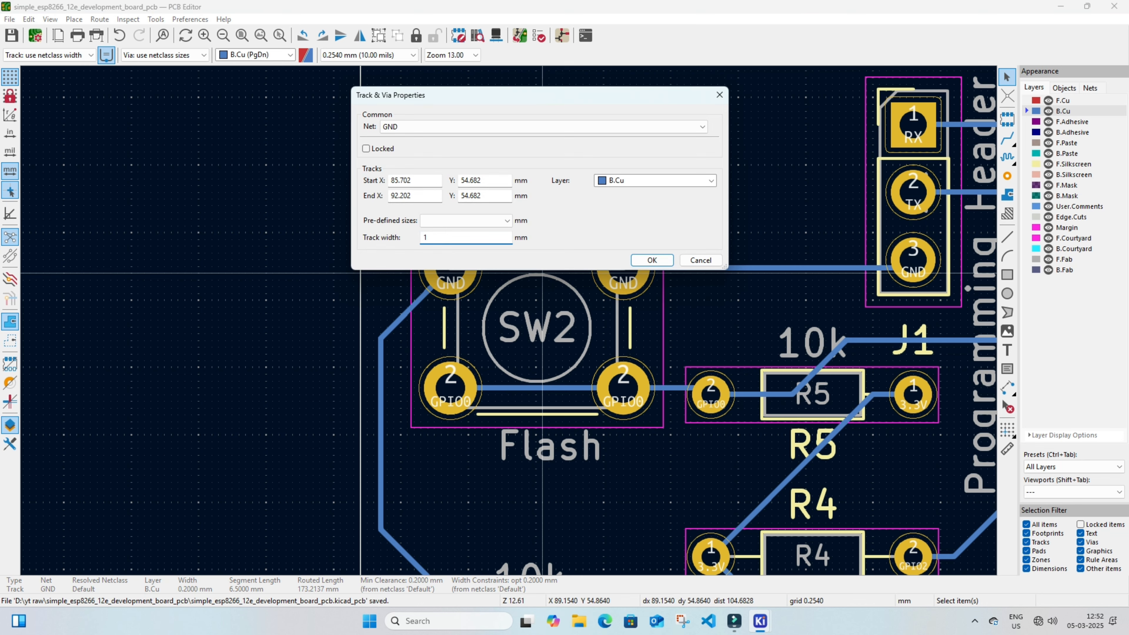
left_click(729, 312)
middle_click_drag(751, 320, 557, 339)
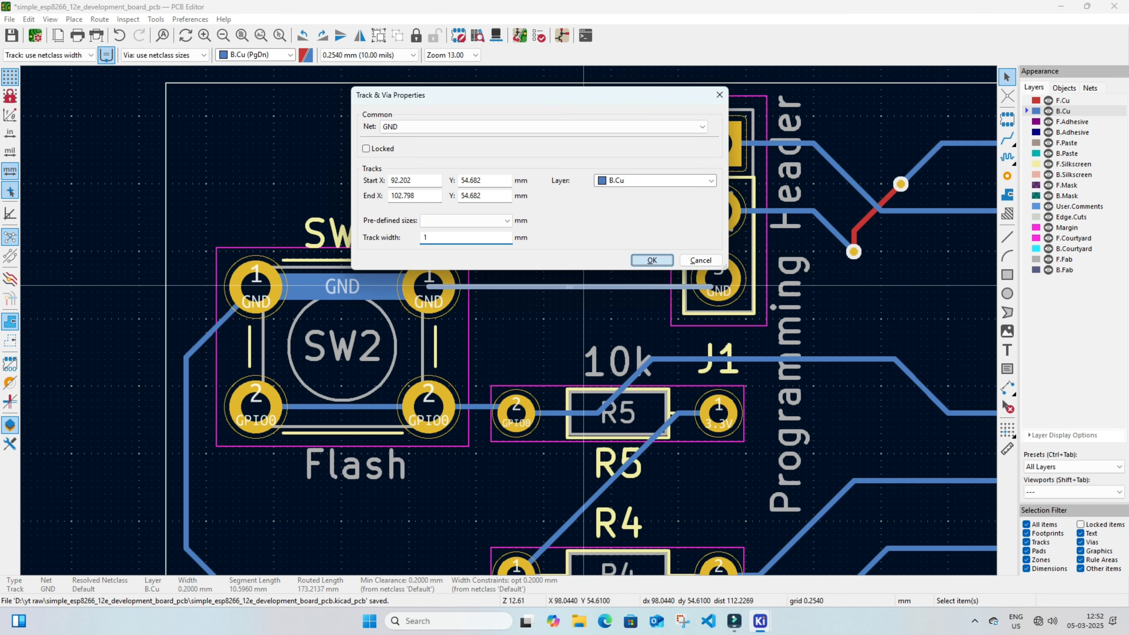
key("Return")
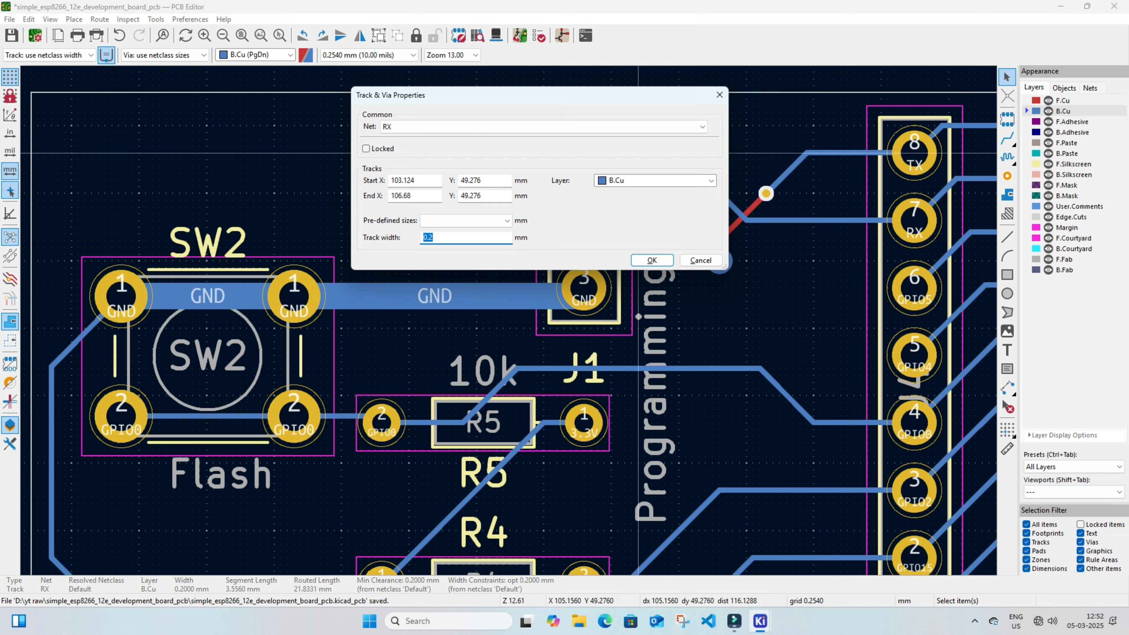
- Set the RX tracks from J1 pin 1 to J4 pin 7 and the TX tracks from J1 pin 2 to its via to 1 mm width
type("e1")
key("Return")
left_click(806, 220)
type("e1")
key("Return")
- Move the upper TX via about 1 mm up, away from RX, and set its track to J4 pin 8 to 1 mm width
left_click_drag(766, 193, 773, 166)
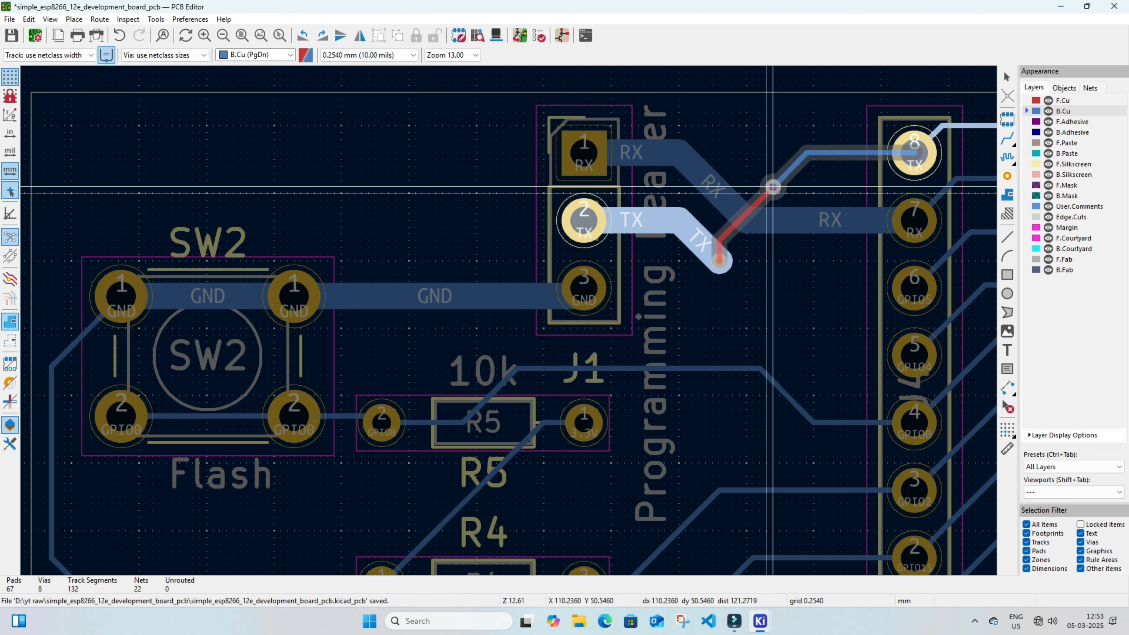
left_click(792, 153)
type("e1")
key("Return")
key("Return")
- Set the GND tracks from SW2's upper left pad down to R3's left pad to 1 mm width
middle_click_drag(534, 356, 689, 194)
left_click(244, 171)
type("e1")
key("Return")
left_click(209, 310)
middle_click_drag(249, 357, 237, 315)
left_click(223, 382)
type("e1")
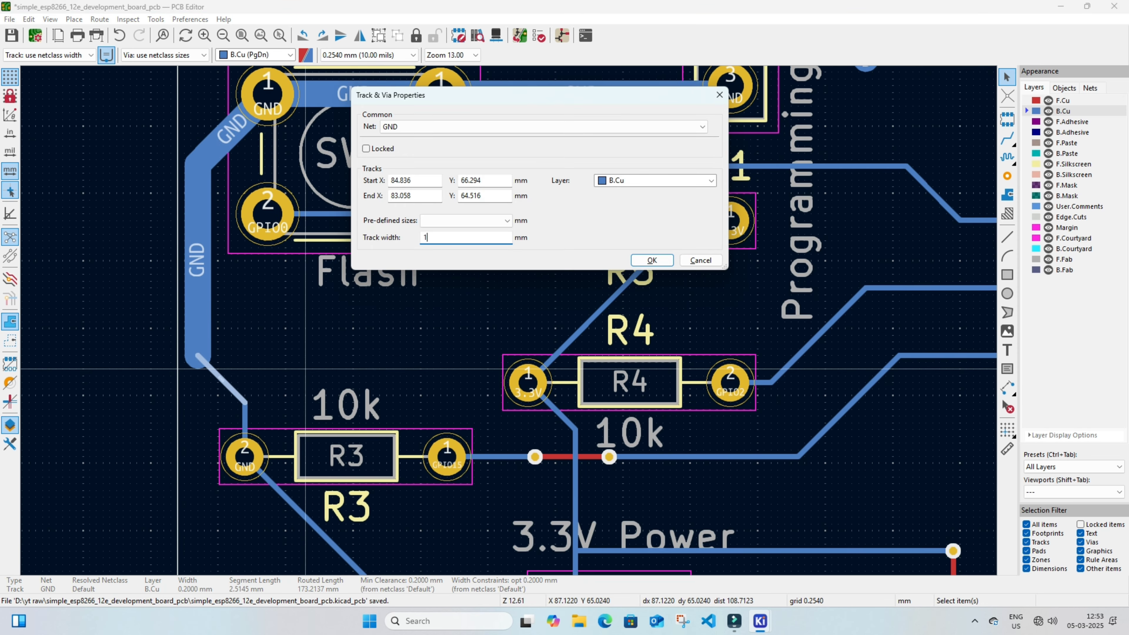
key("Return")
middle_click_drag(222, 382, 198, 286)
left_click(220, 333)
type("e1")
key("Return")
- Set the GPIO0 tracks from SW2's lower pads over R5 to J4 pin 4 to 1 mm width
scroll(490, 223, "up", 3)
left_click(509, 321)
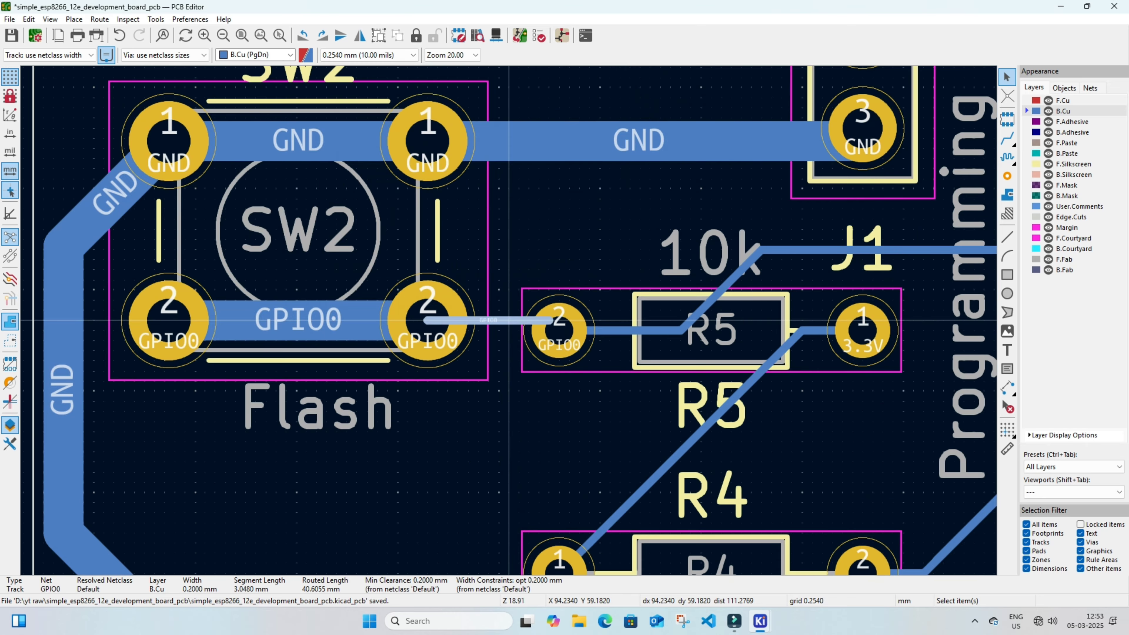
key("Return")
middle_click_drag(722, 291, 549, 315)
left_click(548, 315)
type("e1")
key("Return")
middle_click_drag(710, 325, 639, 336)
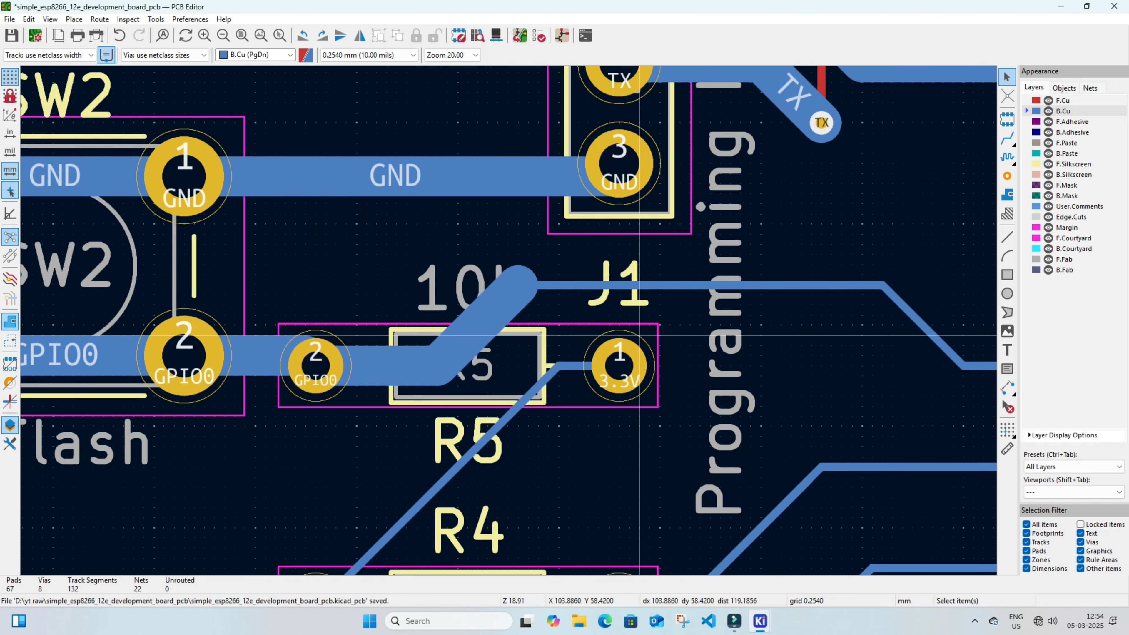
scroll(680, 285, "down", 1)
middle_click_drag(855, 345, 576, 313)
left_click(577, 299)
key("e")
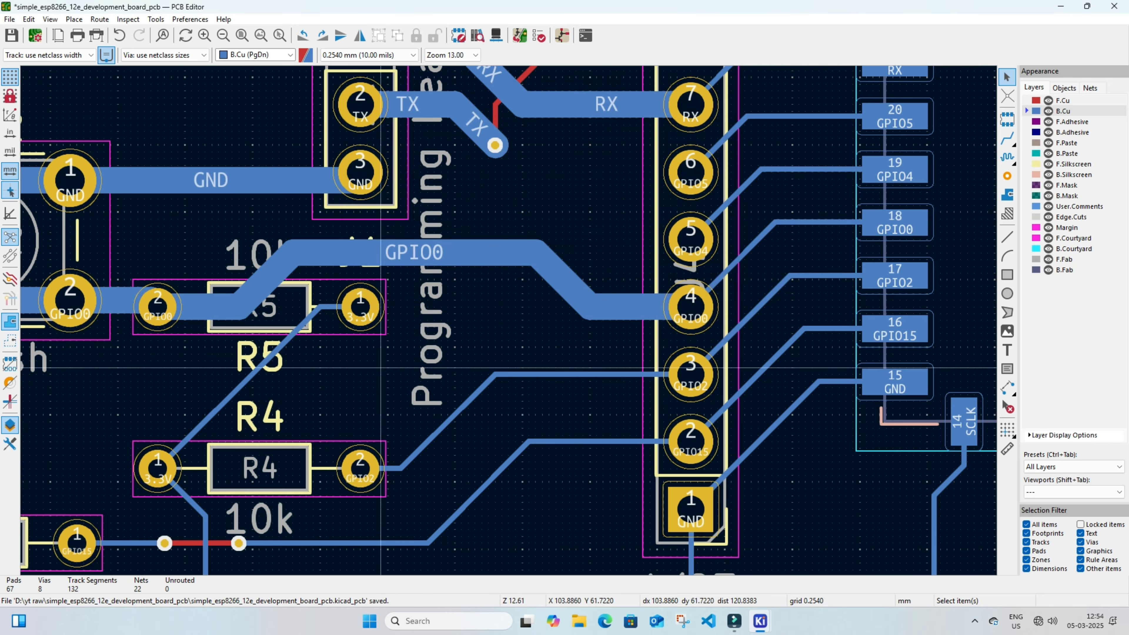
- Set the 3.3V tracks from R5's right pad through R4's left pad to J5 pin 1 to 1 mm width
middle_click_drag(381, 368, 642, 237)
left_click(589, 176)
key("Return")
middle_click_drag(445, 357, 501, 263)
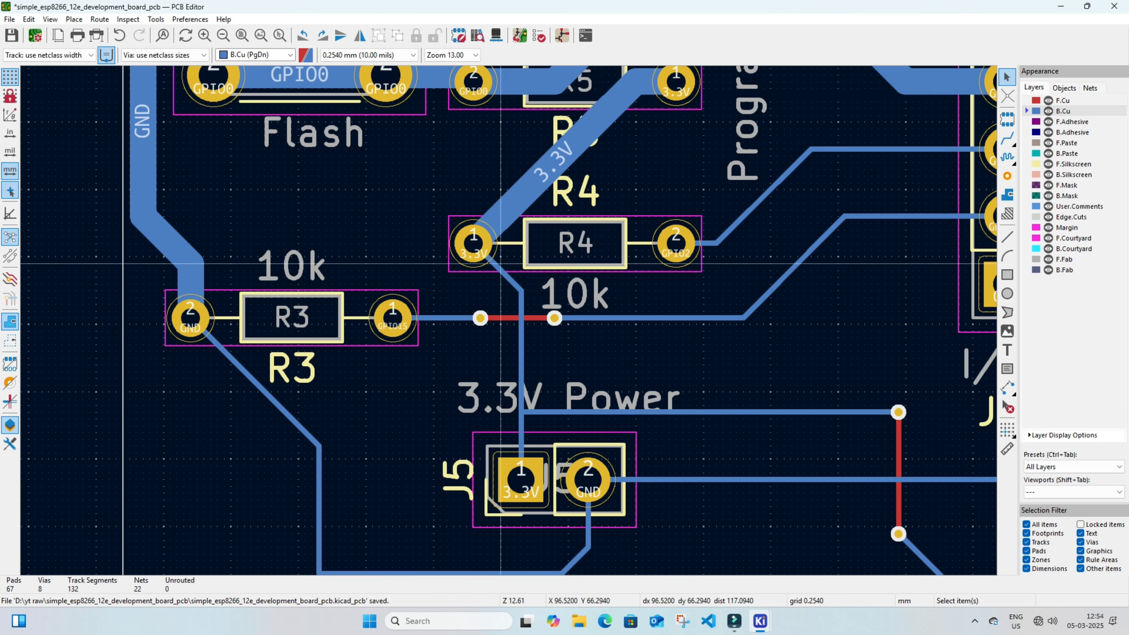
middle_click_drag(521, 351, 534, 303)
left_click(534, 302)
type("e1")
left_click(655, 259)
middle_click_drag(529, 405, 529, 369)
left_click(529, 368)
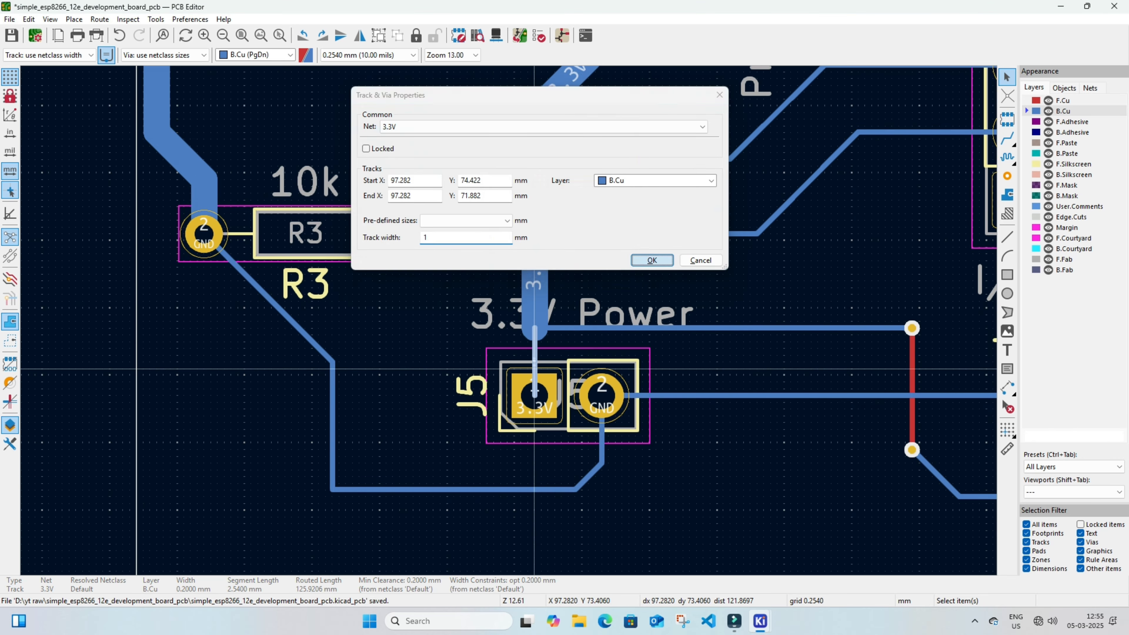
key("Return")
- Set the 3.3V branch track above J5 leading to the upper via to 1 mm width
left_click(583, 328)
type("e1")
key("Return")
- Set the GND tracks from R3's left pad around beneath J5 to J5 pin 2 to 1 mm width
left_click(272, 301)
type("e1")
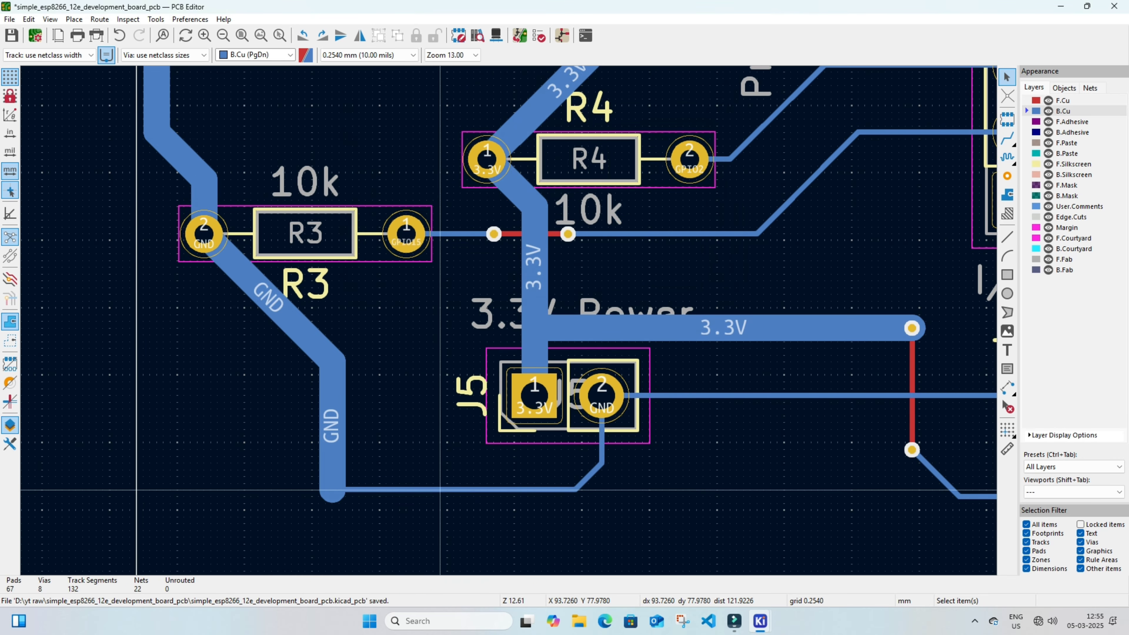
left_click(591, 476)
type("e1")
key("Return")
left_click(601, 442)
type("e1")
key("Return")
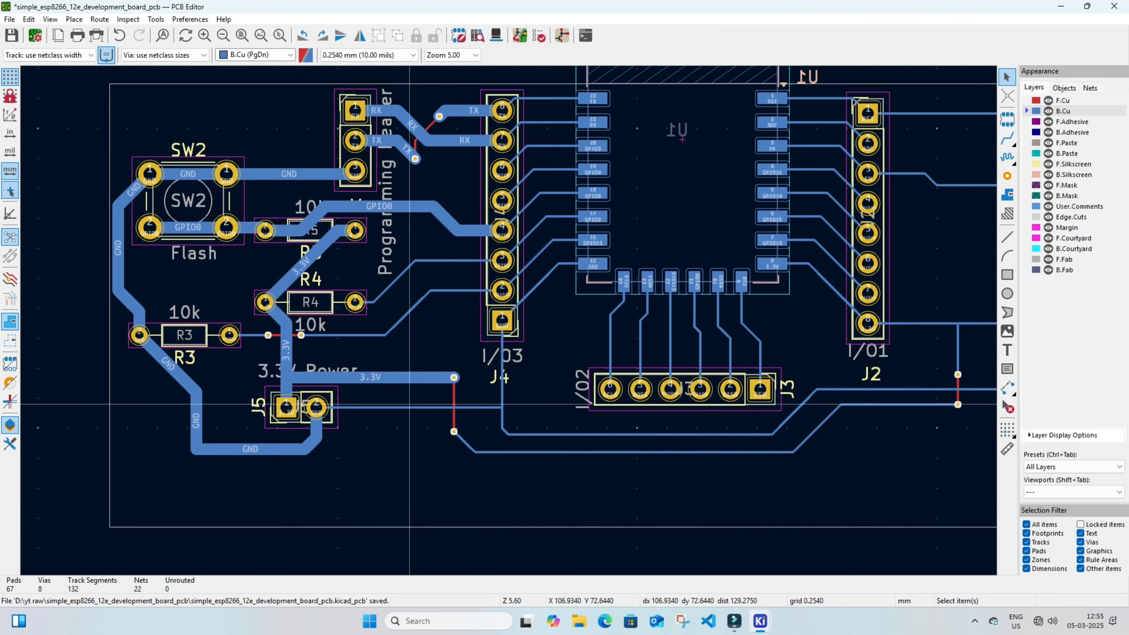
- Set the GPIO2 tracks from R4 to J4 pin 3 and the GPIO15 tracks from R3 to J4 pin 2 to 1 mm width
type("1")
key("Return")
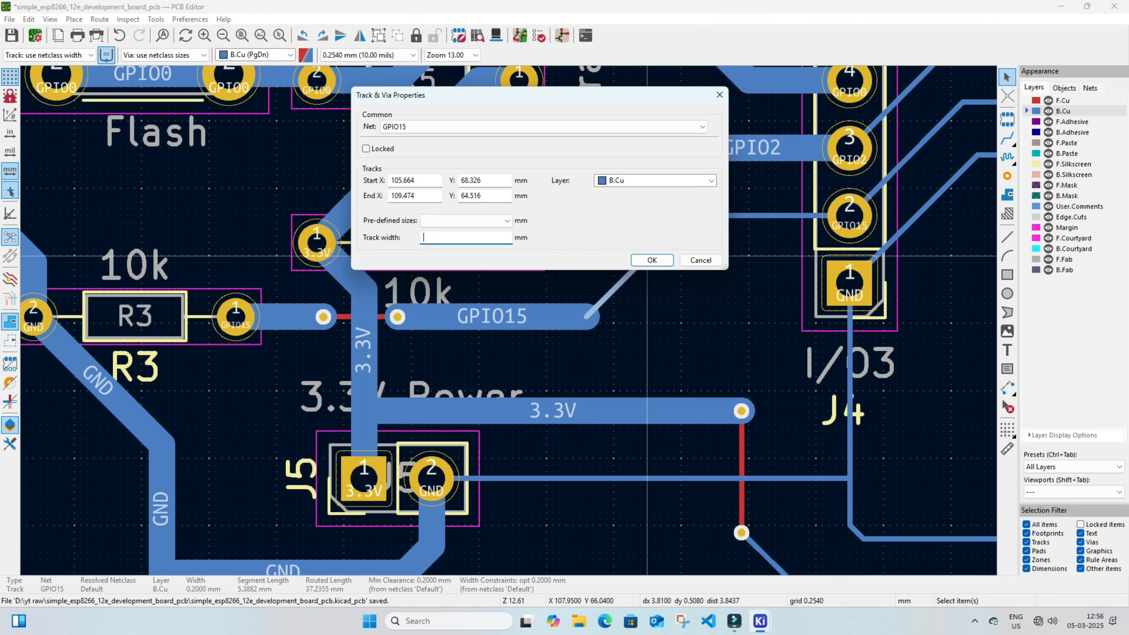
type("1")
key("Return")
- Set the GND track from J5 pin 2 to the vertical track below J4 to 1 mm width
scroll(475, 264, "down", 3)
scroll(487, 331, "up", 4)
left_click(507, 320)
type("e1")
key("Return")
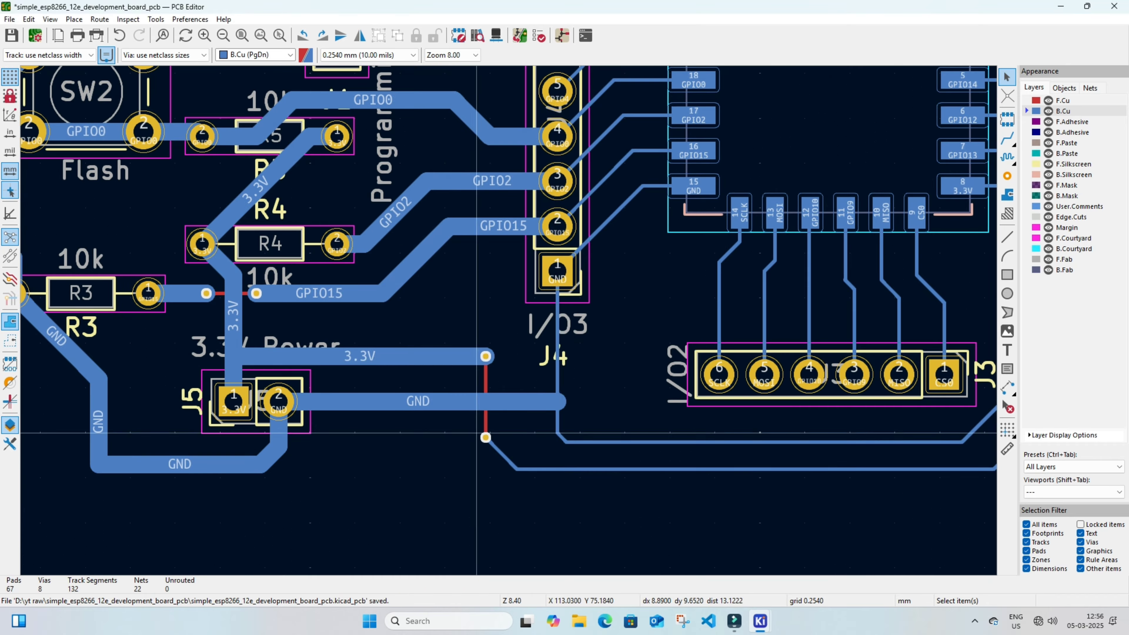
- Adjust the RX track's diagonal at J4 pin 7 and set the RX, GPIO5 and GPIO4 tracks between J4 and U1 to 1 mm width
scroll(557, 361, "down", 3)
scroll(485, 197, "up", 3)
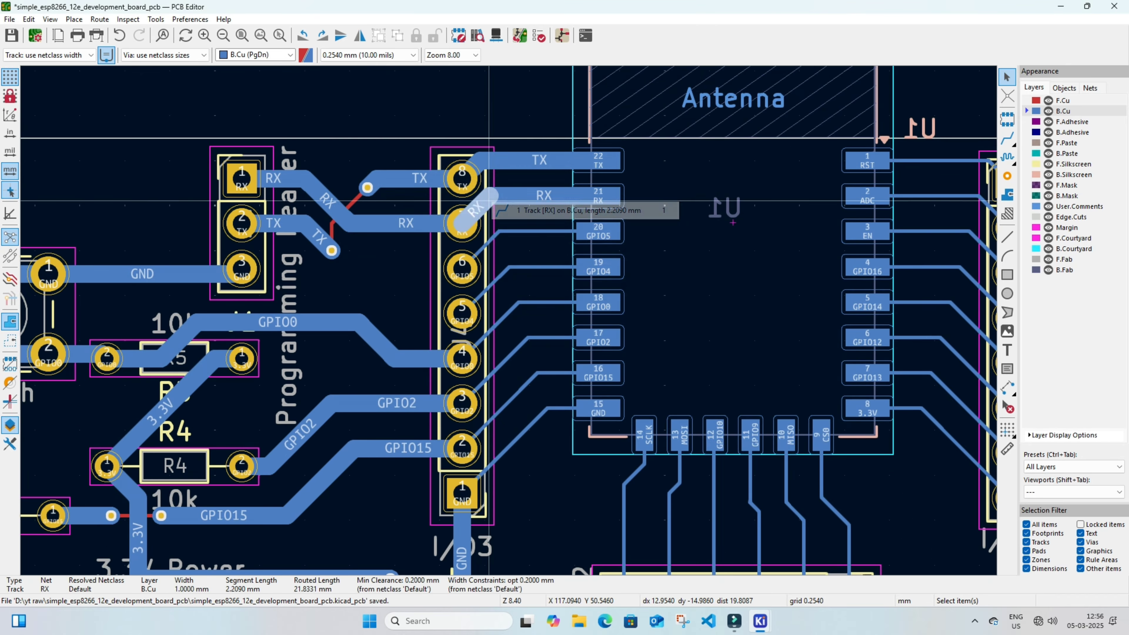
left_click_drag(489, 201, 512, 196)
left_click(512, 195)
left_click(542, 215)
middle_click_drag(517, 232, 513, 215)
left_click_drag(498, 189, 503, 229)
left_click(513, 214)
type("e1")
left_click(527, 206)
middle_click_drag(526, 251, 494, 162)
key("Return")
- Set the GPIO0 and GPIO2 tracks between J4 and U1 to 1 mm width
left_click(538, 184)
type("e1")
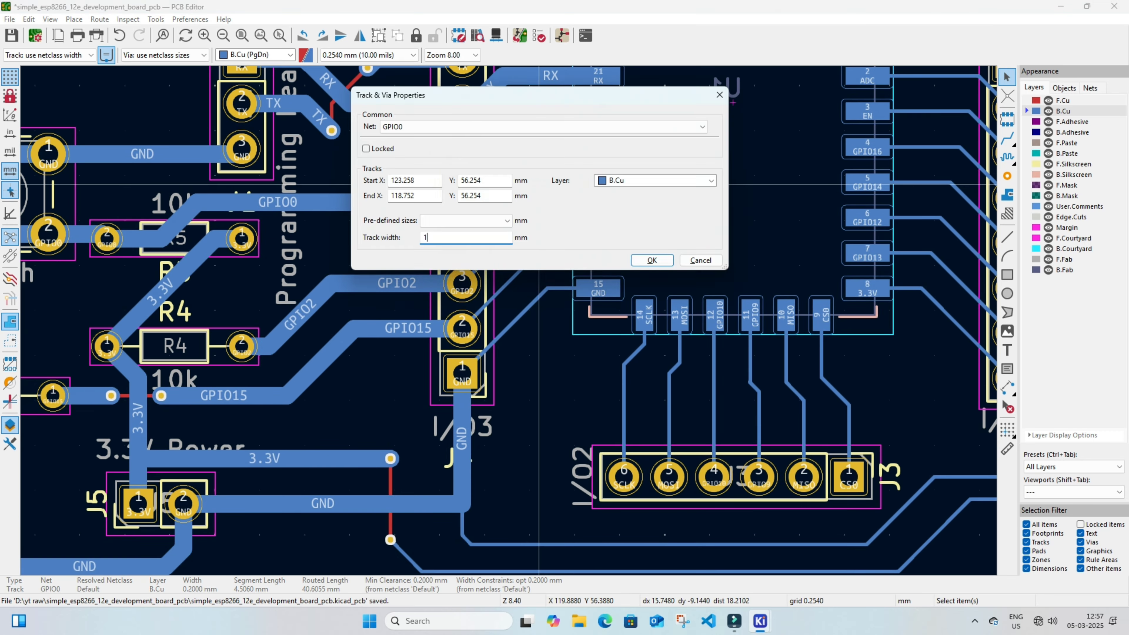
type("1")
key("Return")
left_click_drag(499, 203, 509, 210)
middle_click_drag(503, 243, 507, 174)
left_click(507, 174)
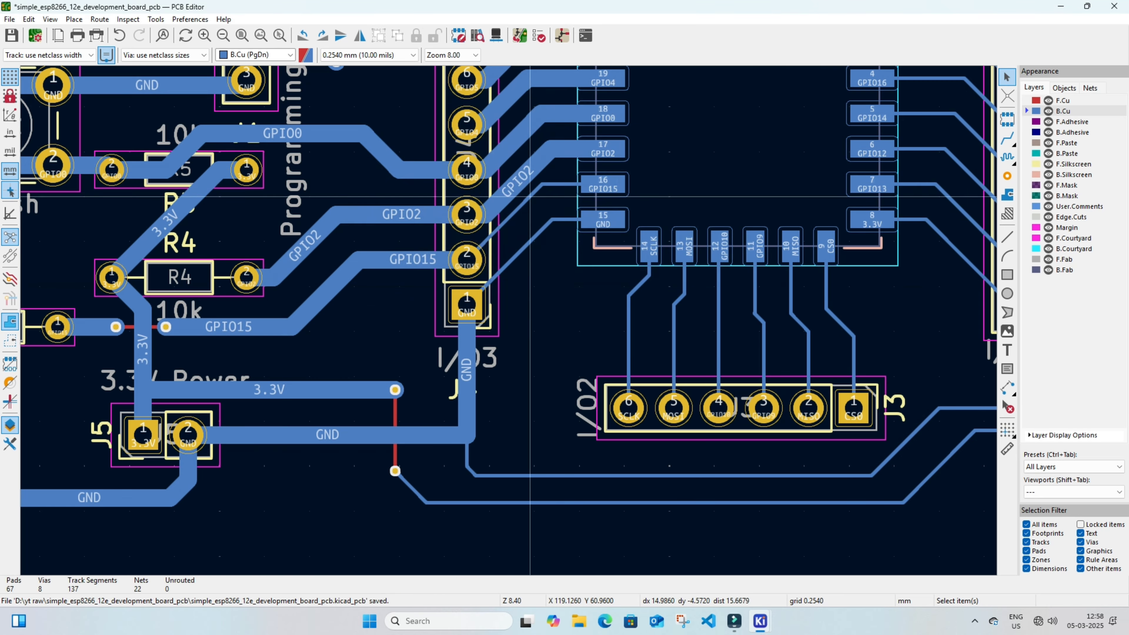
- Set the GPIO15 and GND tracks between U1 and J4 pins 2 and 1 to 1 mm width
left_click(580, 183)
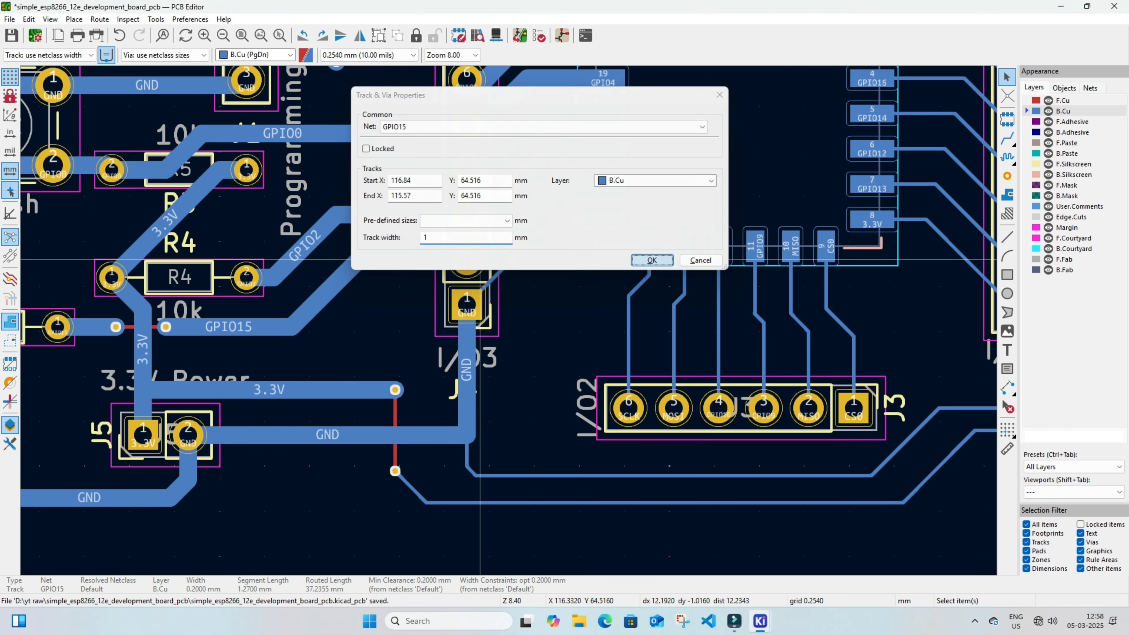
key("Return")
left_click(561, 237)
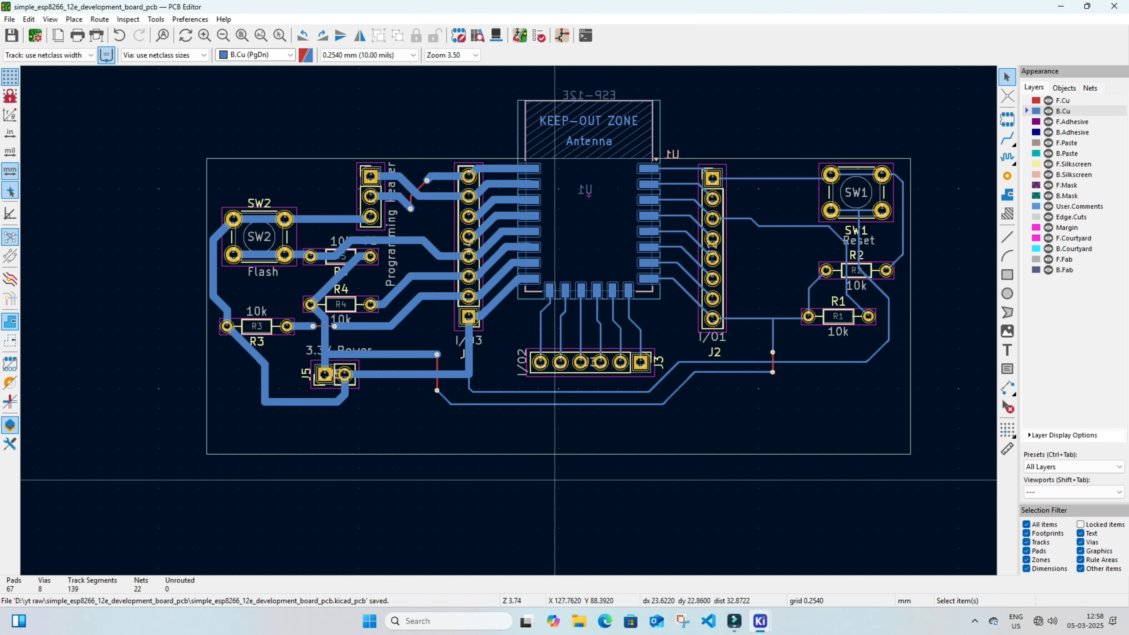
- Set the short GND tracks below J4 and the 3.3V tracks from the lower via running beneath J3 to 1 mm width
scroll(481, 430, "up", 5)
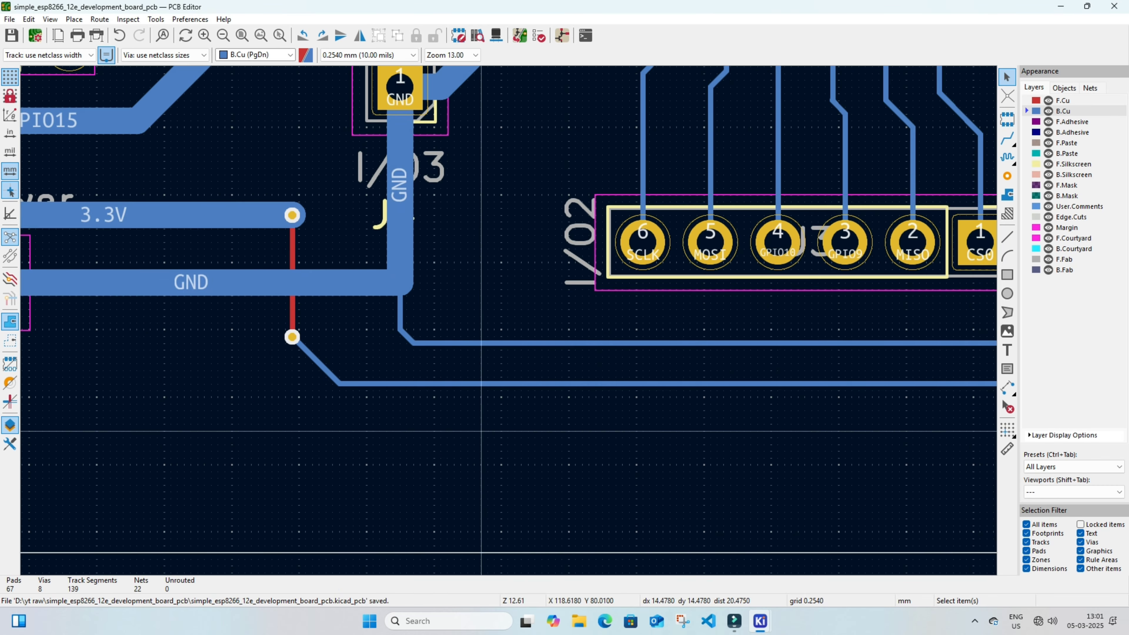
type("1")
key("Return")
scroll(408, 384, "down", 2)
left_click(508, 320)
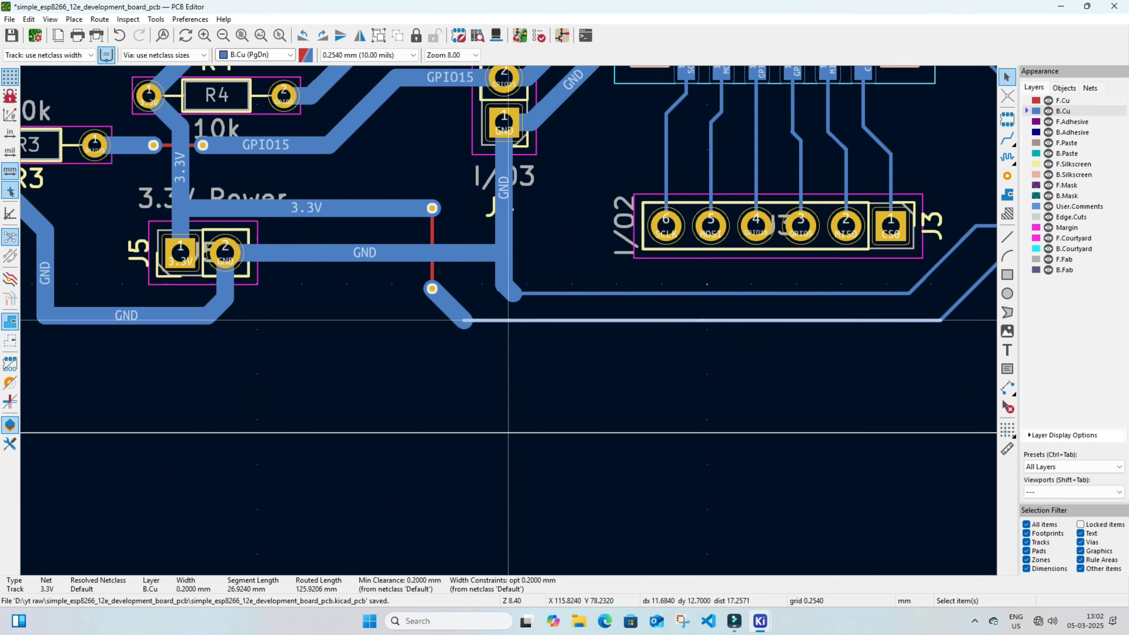
type("e1")
key("Return")
- Set the long GND track beneath J3 and the rising GND and 3.3V diagonals beside J3 to 1 mm width
left_click(526, 380)
left_click(611, 373)
type("e1")
key("Return")
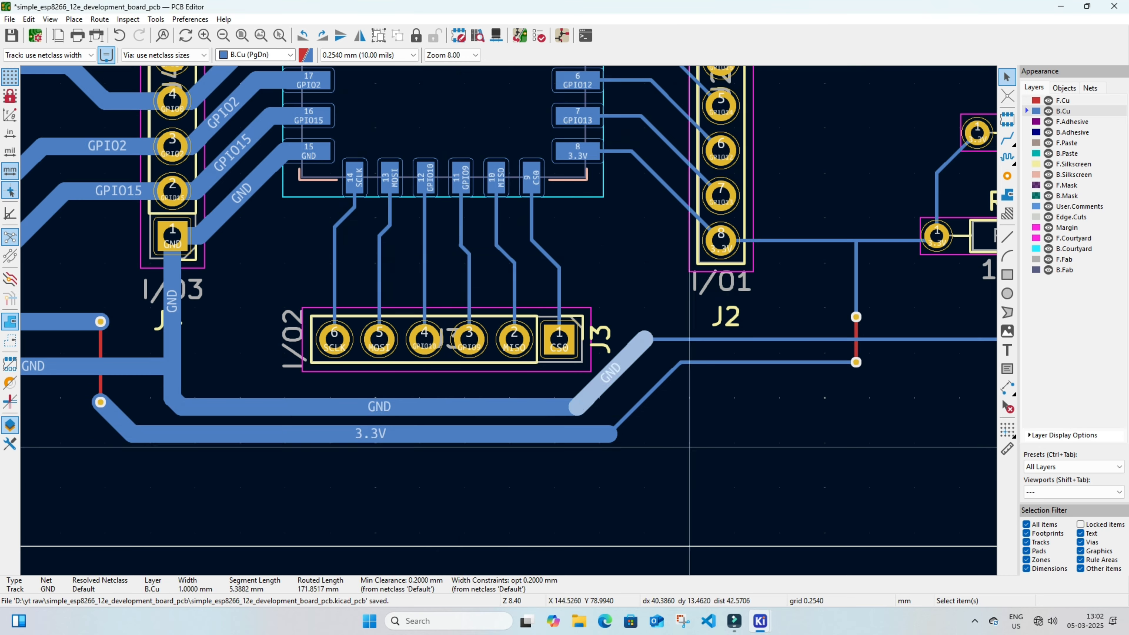
left_click(635, 408)
type("e1")
key("Return")
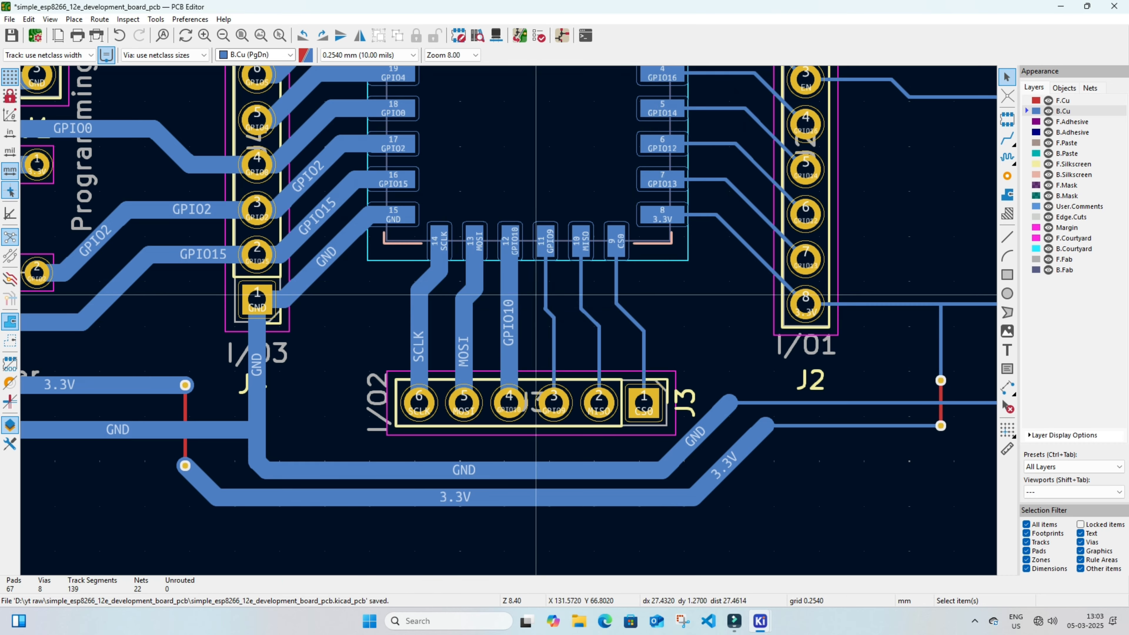
- Set the GPIO9 track between U1 pin 11 and J3 pin 3 to 1 mm width
scroll(554, 348, "up", 3)
left_click(498, 290)
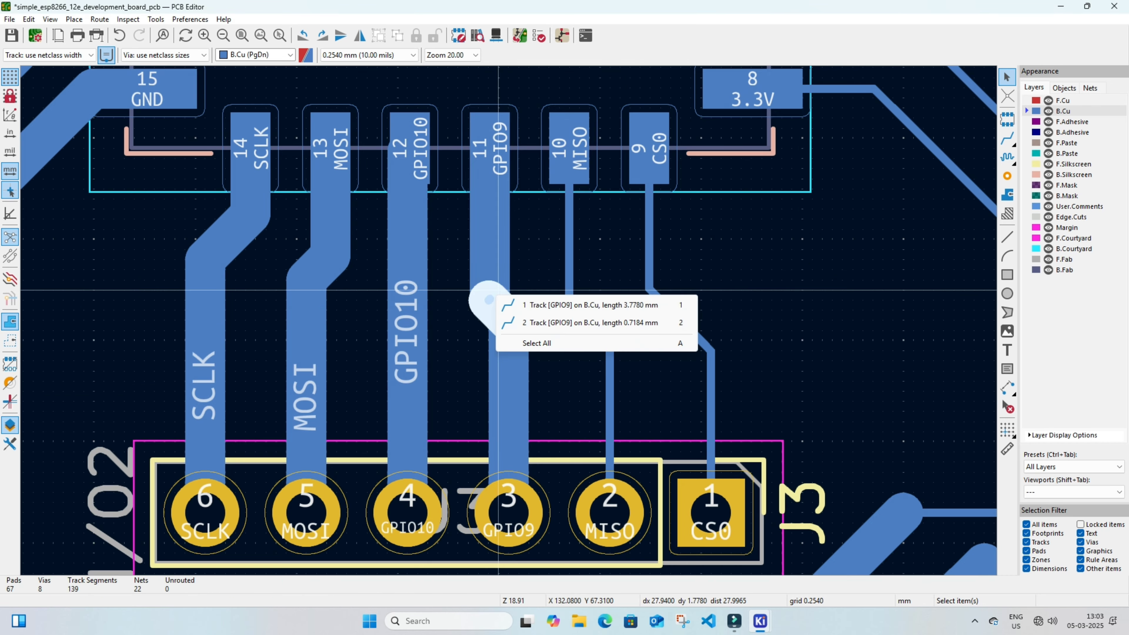
left_click(494, 315)
left_click_drag(501, 314, 524, 285)
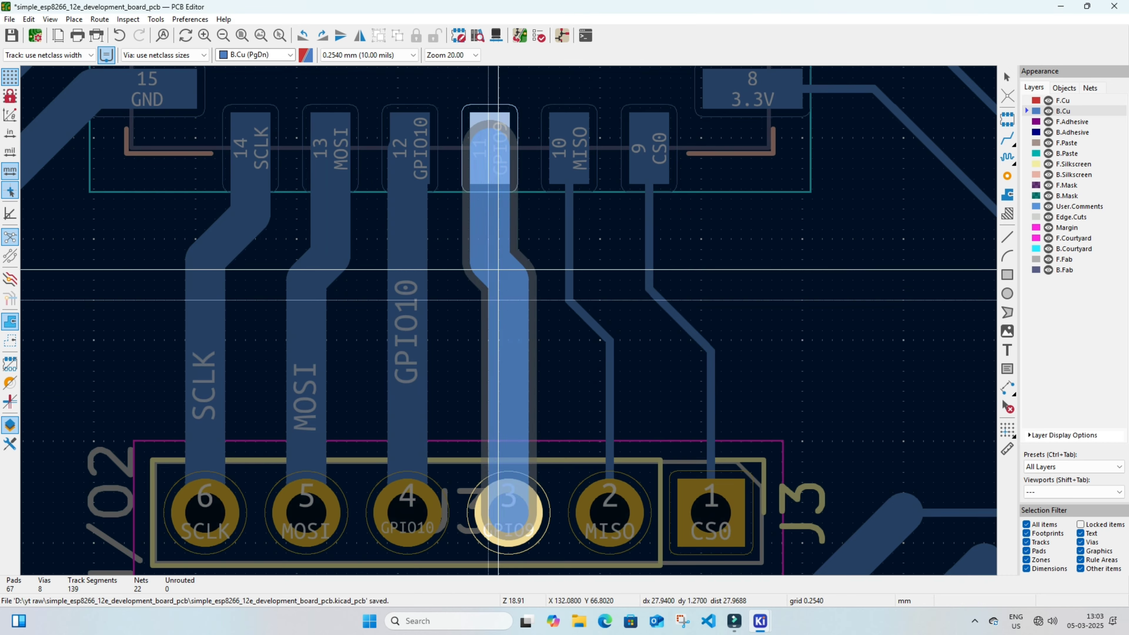
key("Escape")
- Set the MISO and CS0 tracks between U1 and J3 pins 2 and 1 to 1 mm width
middle_click_drag(570, 240, 523, 214)
left_click(524, 214)
type("ee1")
key("Return")
middle_click_drag(615, 234, 585, 223)
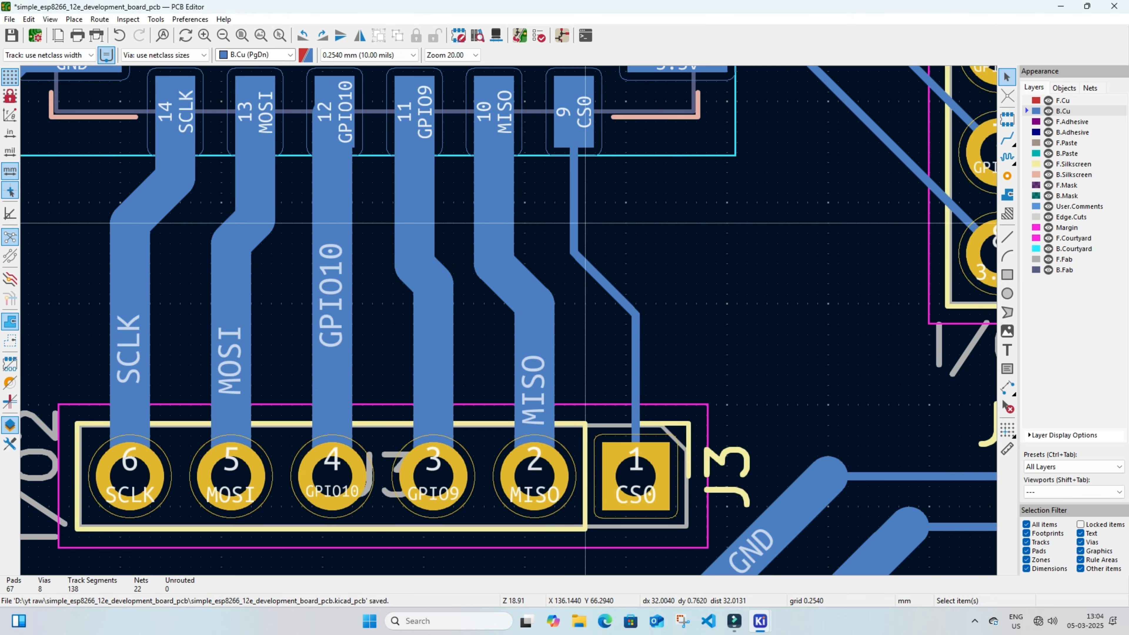
key("Return")
- Set the RST track from U1 pin 1 to J2 pin 1 to 1 mm width
scroll(635, 385, "down", 5)
scroll(509, 320, "up", 3)
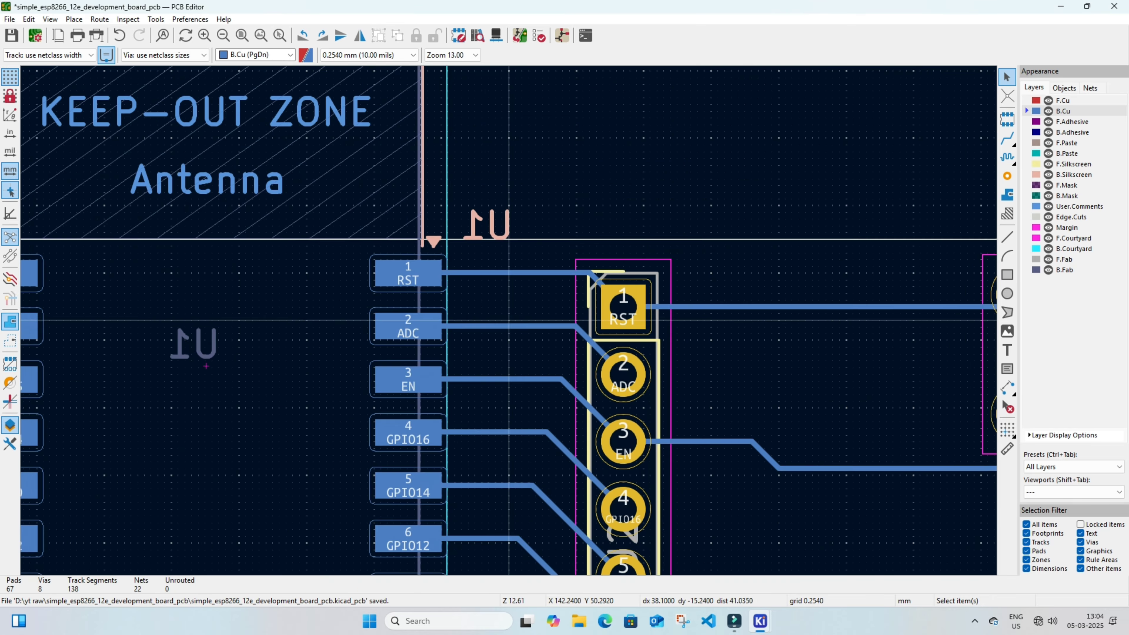
middle_click_drag(535, 275, 513, 203)
left_click(513, 202)
type("e1")
key("Return")
- Shift the ADC and EN diagonals between U1 and J2 toward U1 and set the ADC track to 1 mm width
left_click_drag(561, 330, 535, 331)
middle_click_drag(535, 331, 544, 283)
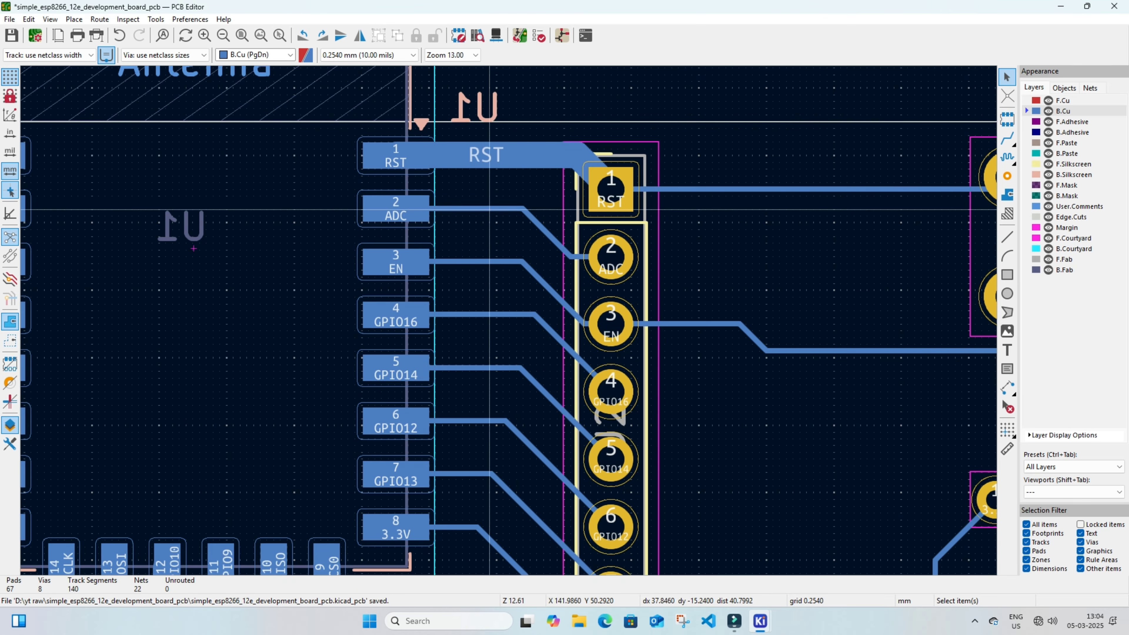
scroll(577, 269, "up", 4)
key("Return")
scroll(524, 290, "down", 3)
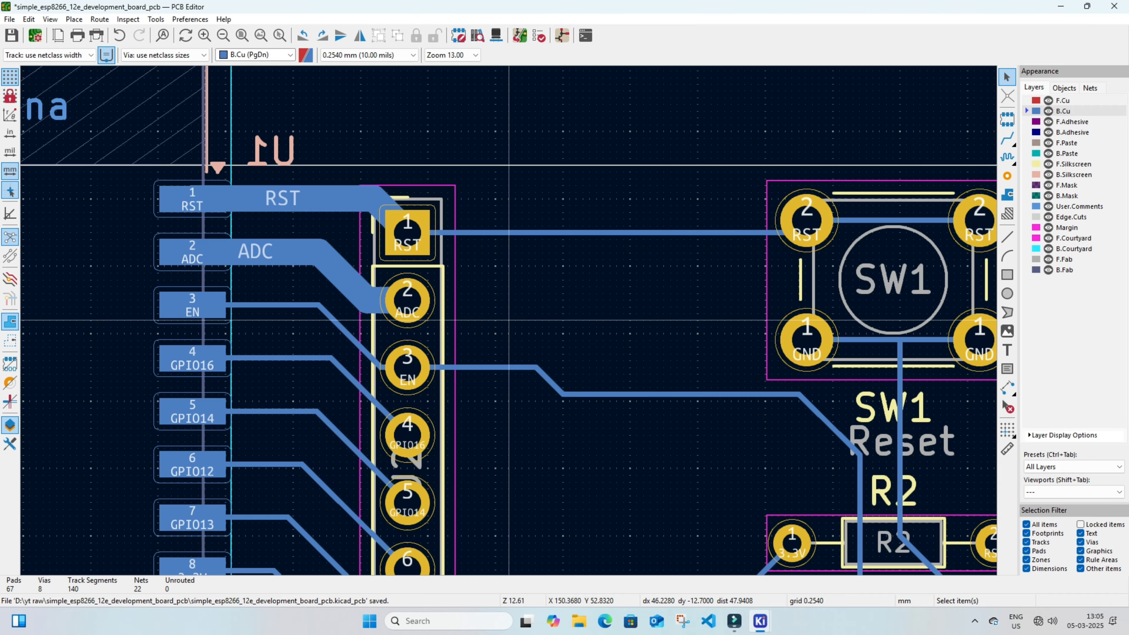
- Set the EN, GPIO16, GPIO14, GPIO12 and GPIO13 tracks between U1 and J2 to 1 mm width
scroll(493, 192, "down", 2)
double_click(421, 174)
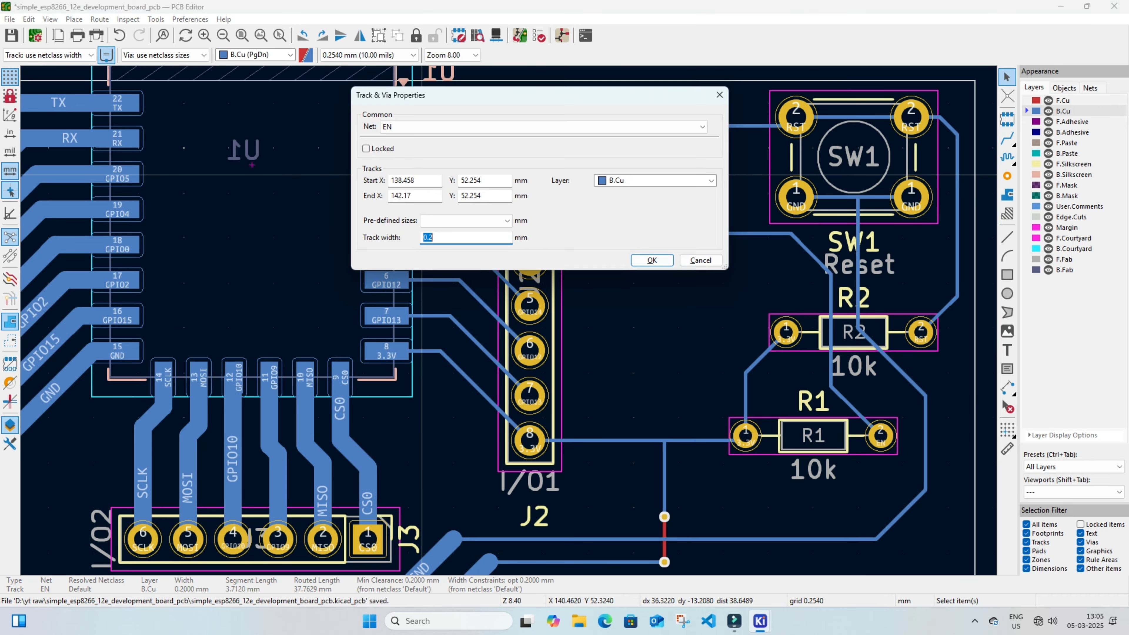
scroll(577, 242, "down", 2)
scroll(577, 242, "left", 2)
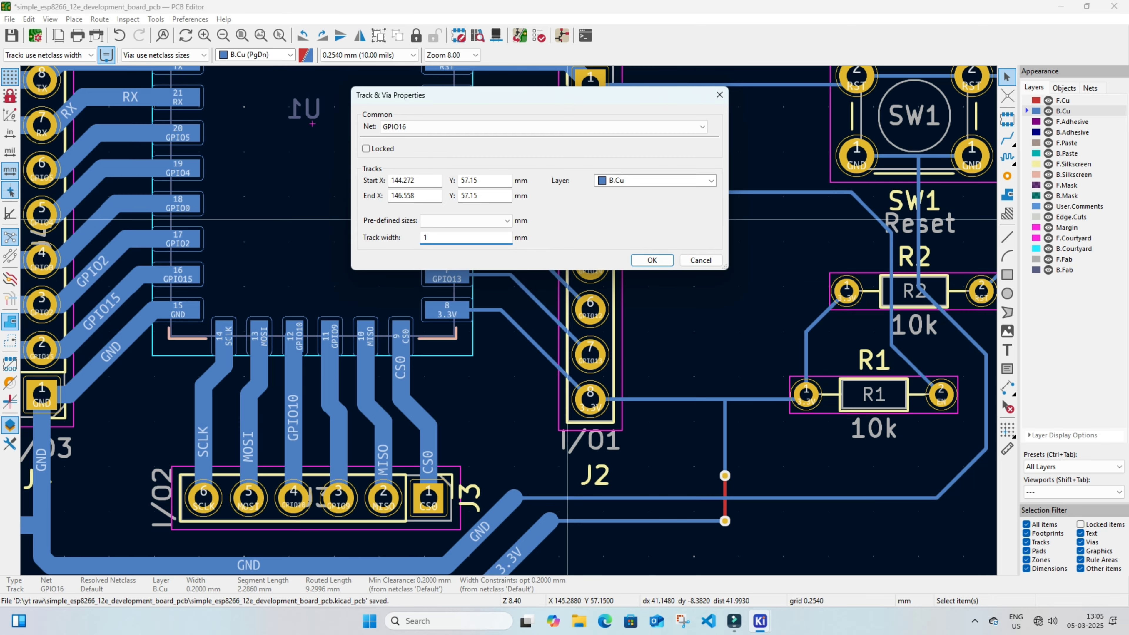
left_click(540, 305)
left_click(477, 203)
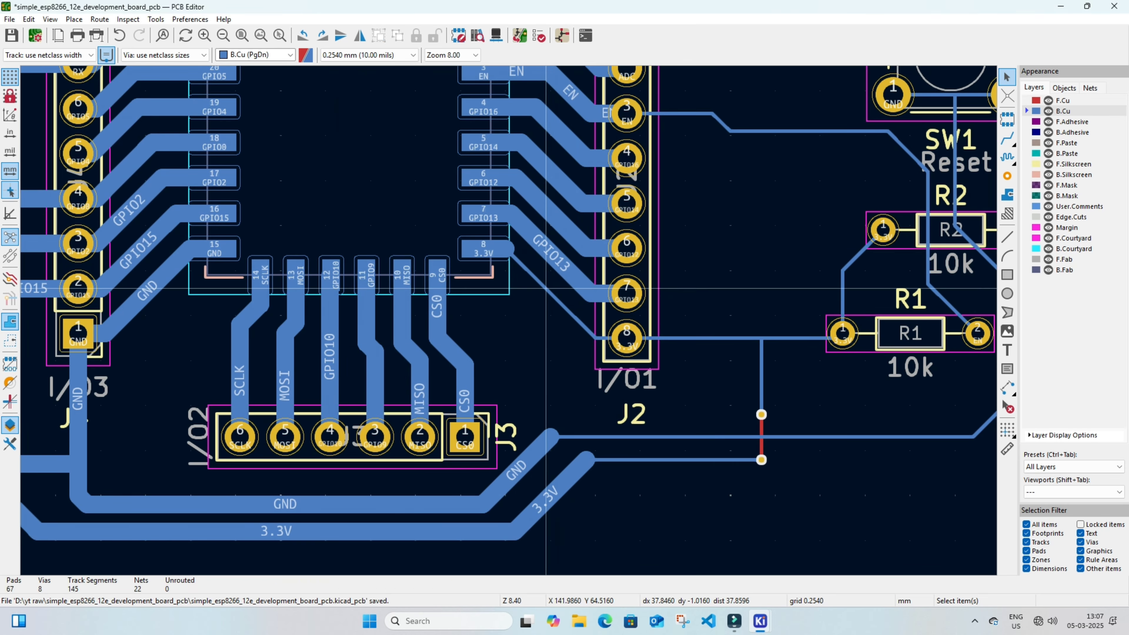
- Set the 3.3V tracks from U1 through J2 to R1, R2 and the vias, and the EN tracks from J2 to R1, to 1 mm width
scroll(546, 288, "down", 1)
left_click(624, 460)
scroll(625, 460, "down", 1)
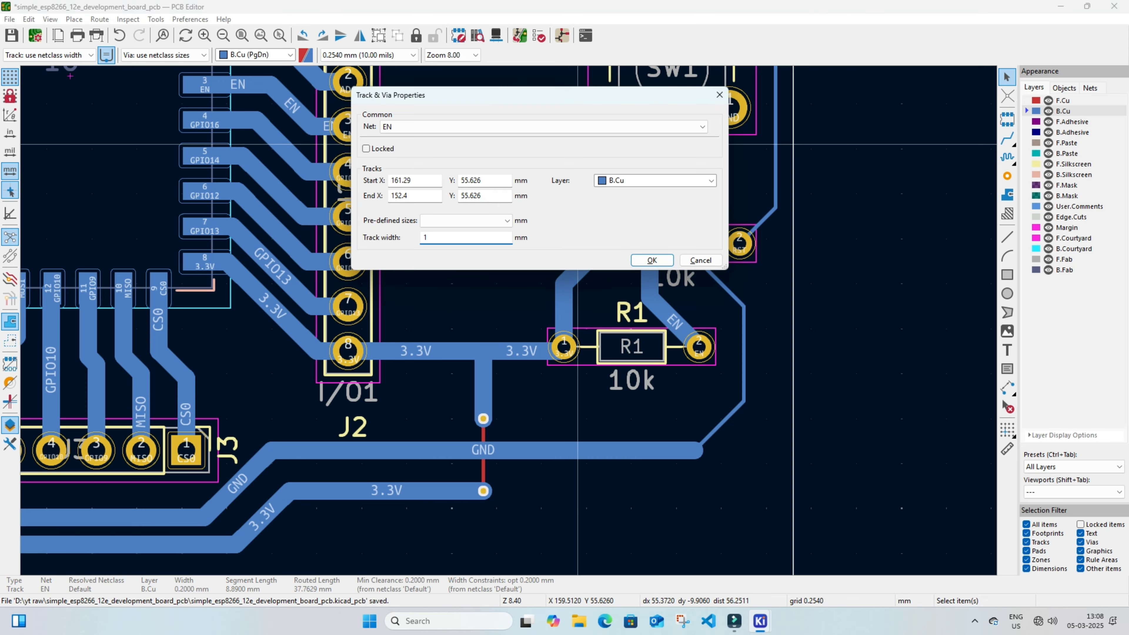
key("Return")
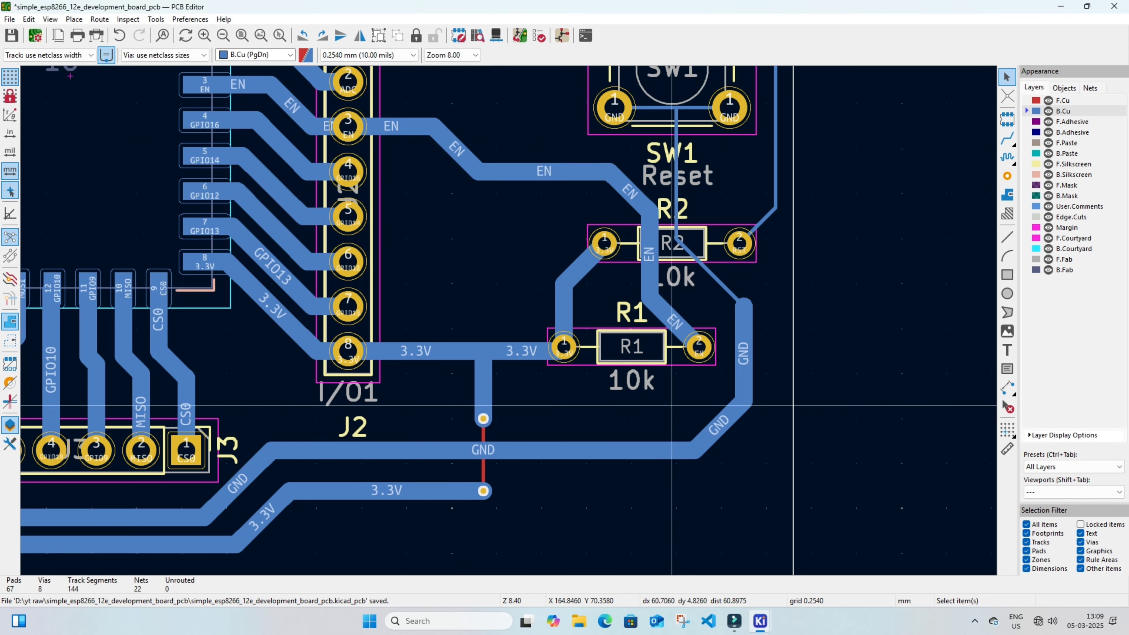
- Set the diagonal GND track between R2 and R1 to 1 mm width
double_click(726, 288)
type("1")
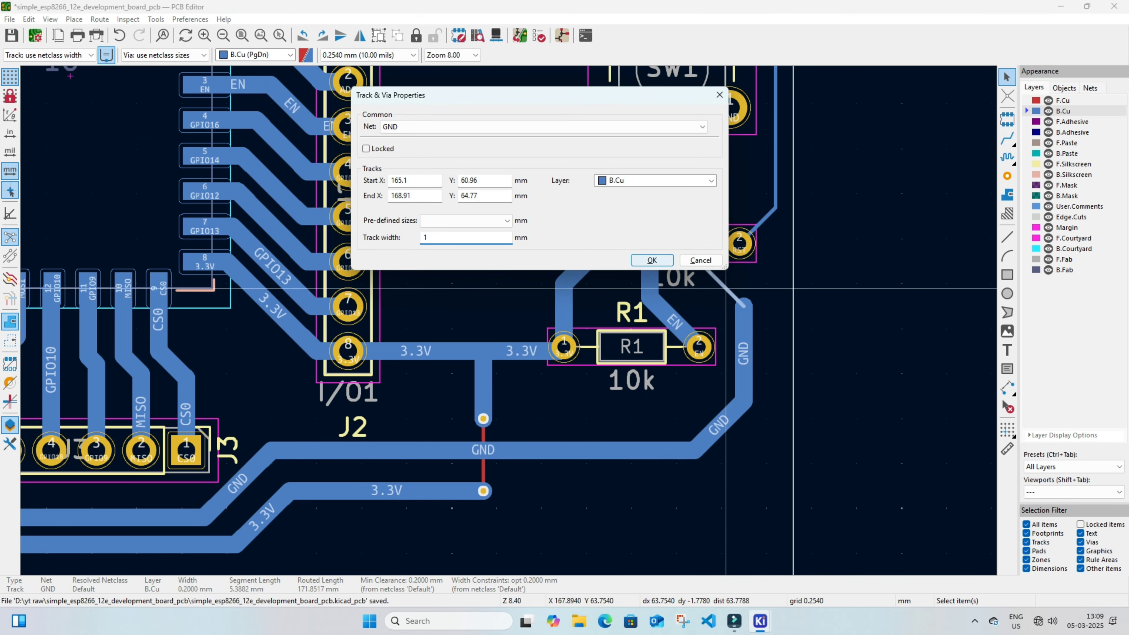
key("Return")
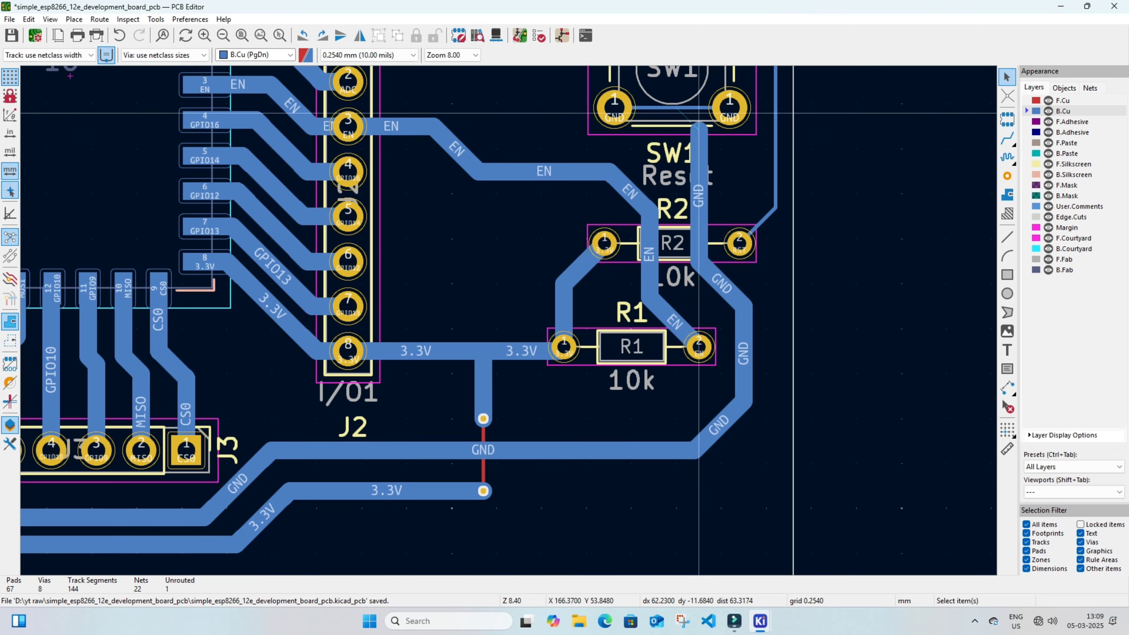
- Reroute the GND track joining SW1's two GND pins and set it to 1 mm width
middle_click_drag(677, 107, 697, 162)
left_click(696, 161)
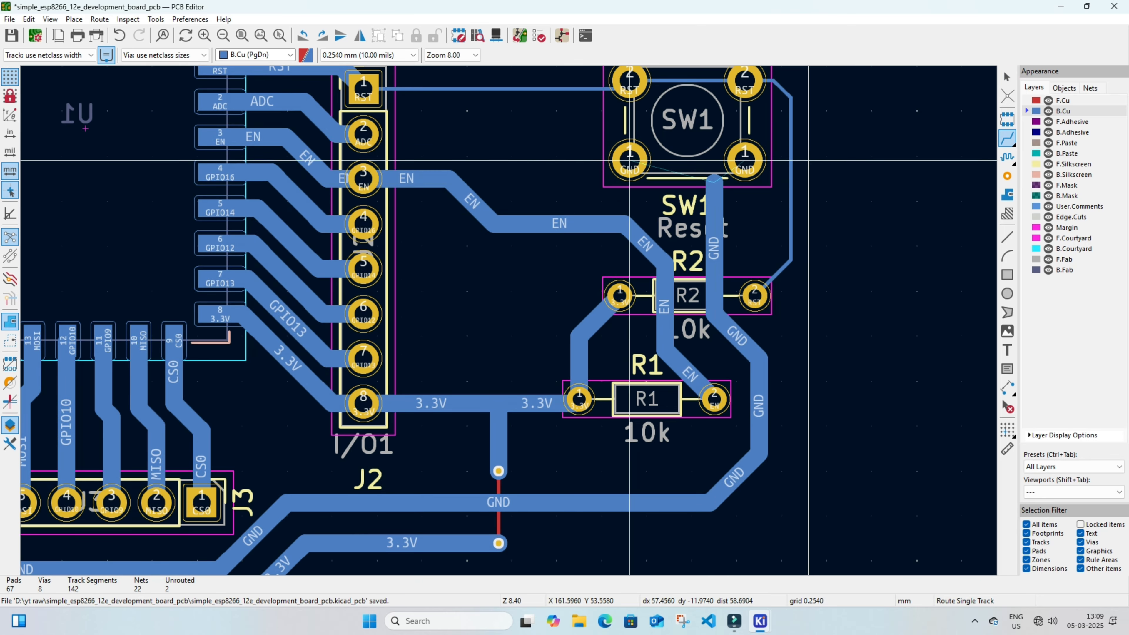
double_click(696, 161)
type("1")
key("Return")
- Set the RST tracks running from SW1 pin 2 around to R2 pin 2 to 1 mm width
middle_click_drag(791, 274, 801, 354)
double_click(801, 285)
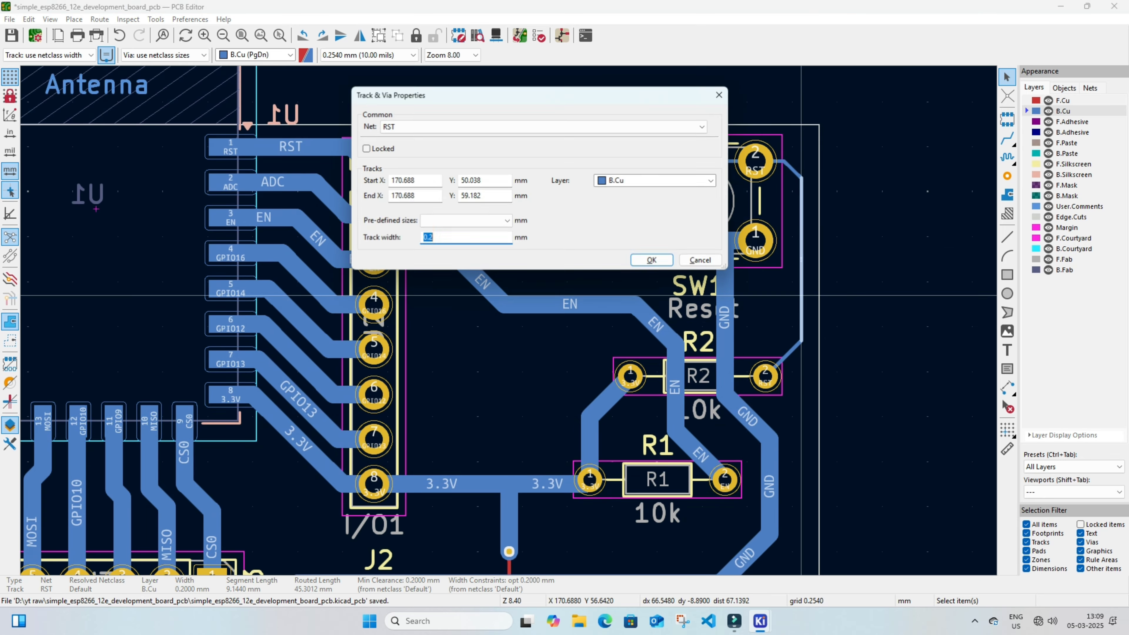
type("1")
key("Return")
left_click(788, 354)
key("Return")
double_click(790, 166)
type("1")
key("Return")
double_click(780, 161)
type("1")
key("Return")
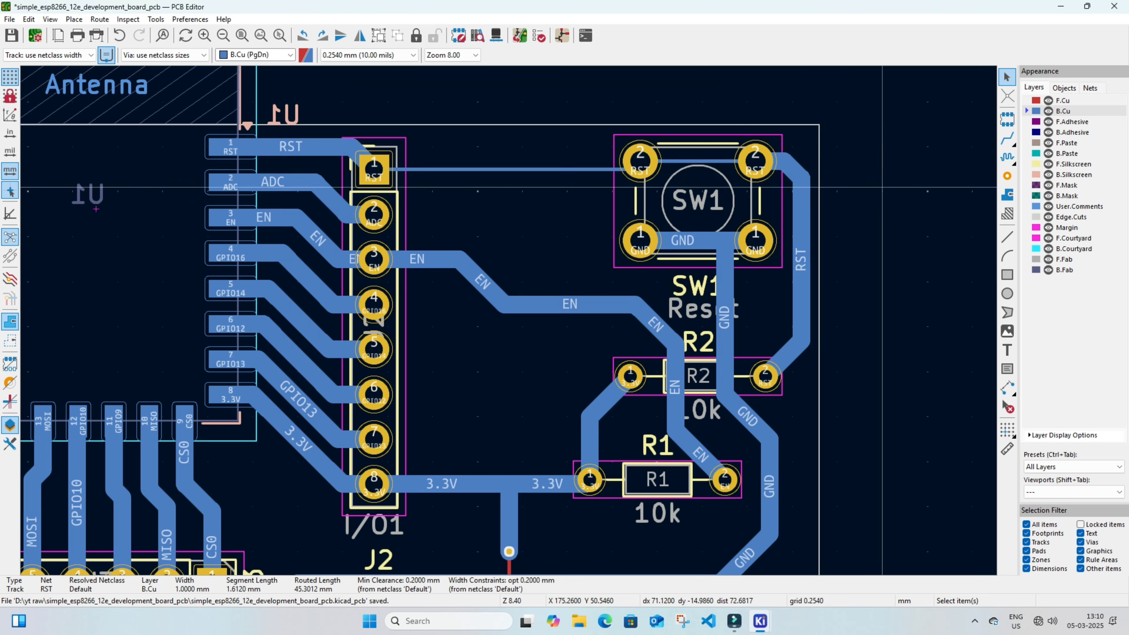
- Set the RST tracks between SW1's two RST pins and from J2 pin 1 to SW1 to 1 mm width
left_click_drag(801, 186, 797, 173)
double_click(700, 161)
type("1")
key("Return")
double_click(599, 164)
type("1")
key("Return")
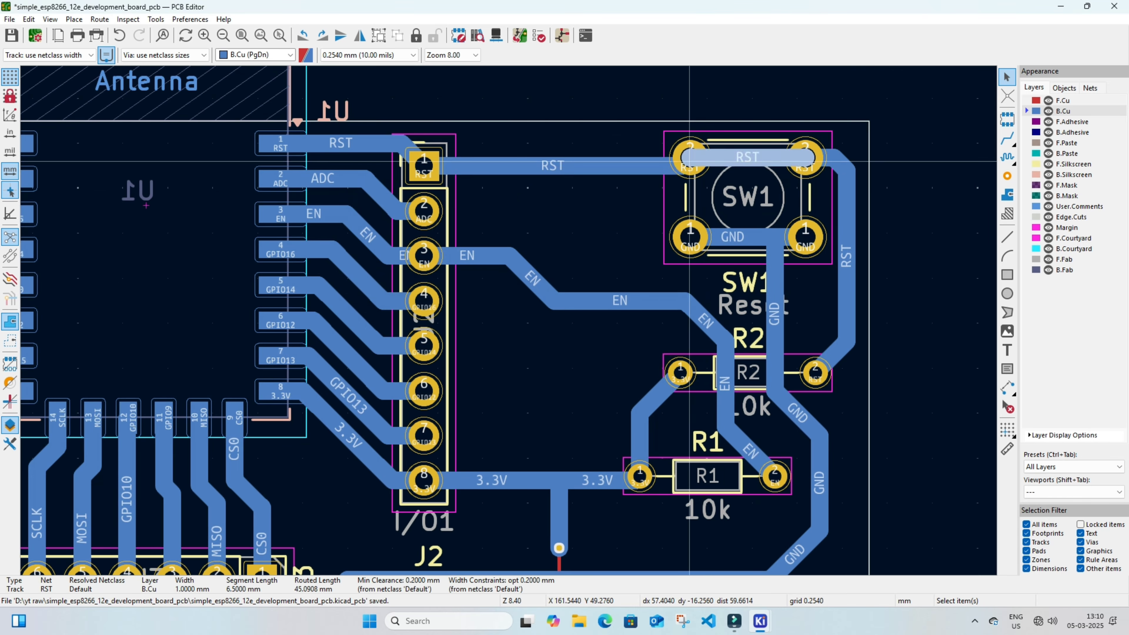
double_click(504, 307)
type("1")
key("Return")
- Raise the bottom edge of the Edge.Cuts rectangle to make the board outline about 32.26 mm high
scroll(578, 198, "down", 5)
middle_click_drag(648, 320, 926, 197)
left_click(557, 438)
left_click_drag(557, 439, 557, 396)
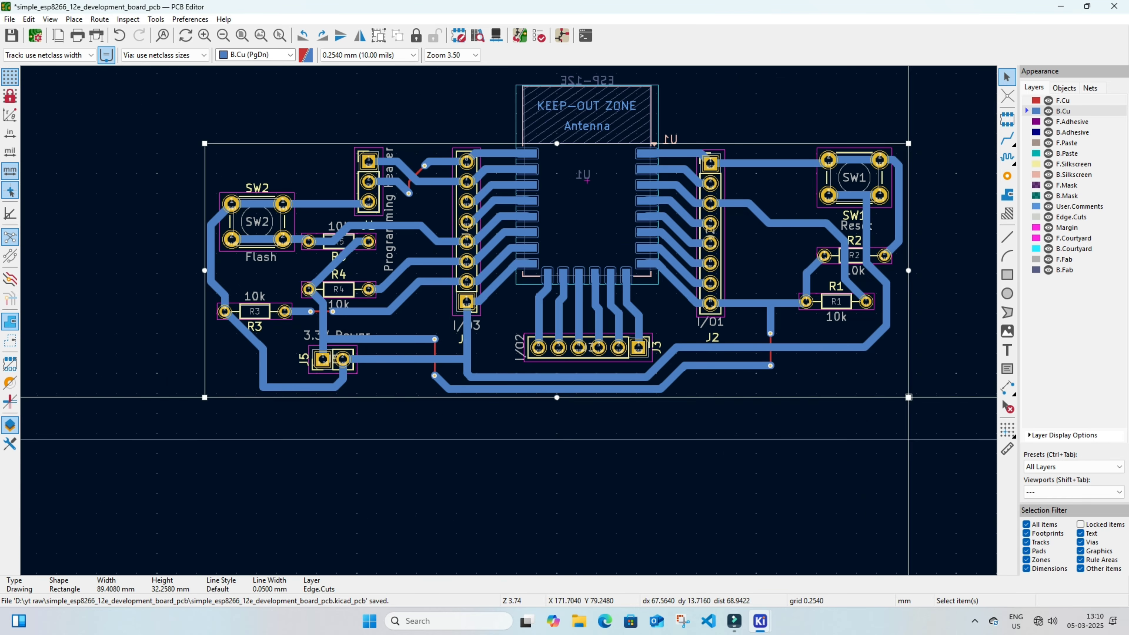
- Set both GPIO15 bridge vias beside R3 to 1 mm diameter with a 0.8 mm hole
scroll(297, 340, "up", 4)
left_click(541, 253)
double_click(541, 253)
key("Return")
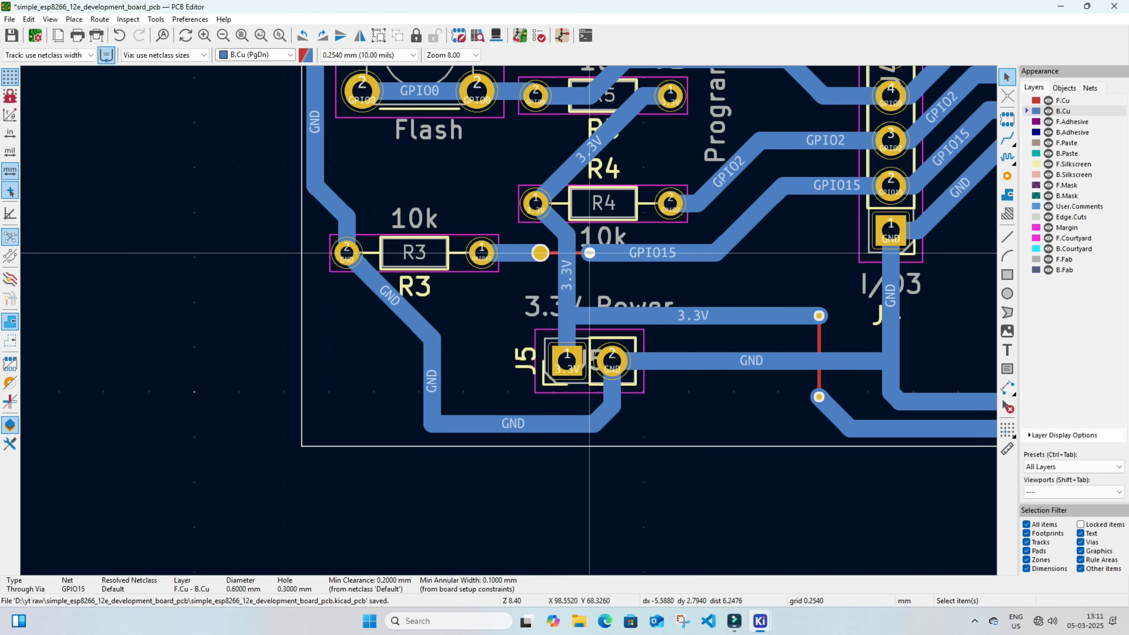
double_click(589, 252)
key("Return")
- Set both 3.3V bridge vias between J5 and J3 to 1 mm diameter with a 0.8 mm hole
scroll(589, 252, "down", 3)
scroll(502, 435, "up", 4)
double_click(502, 435)
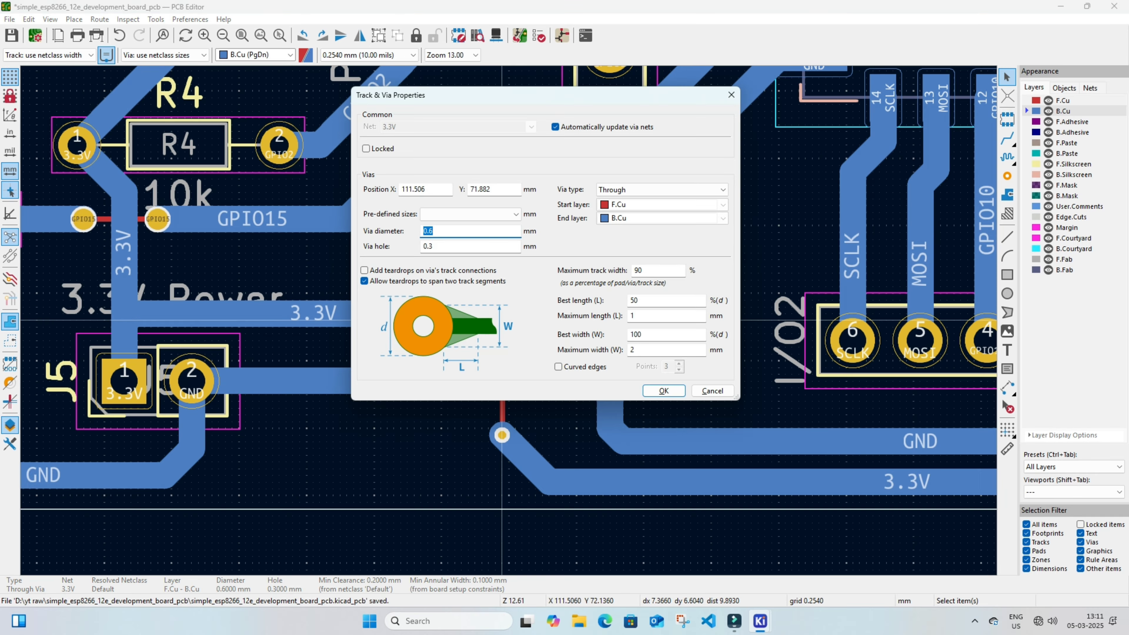
key("Return")
double_click(521, 358)
type("1")
key("Tab")
type("0.8")
key("Return")
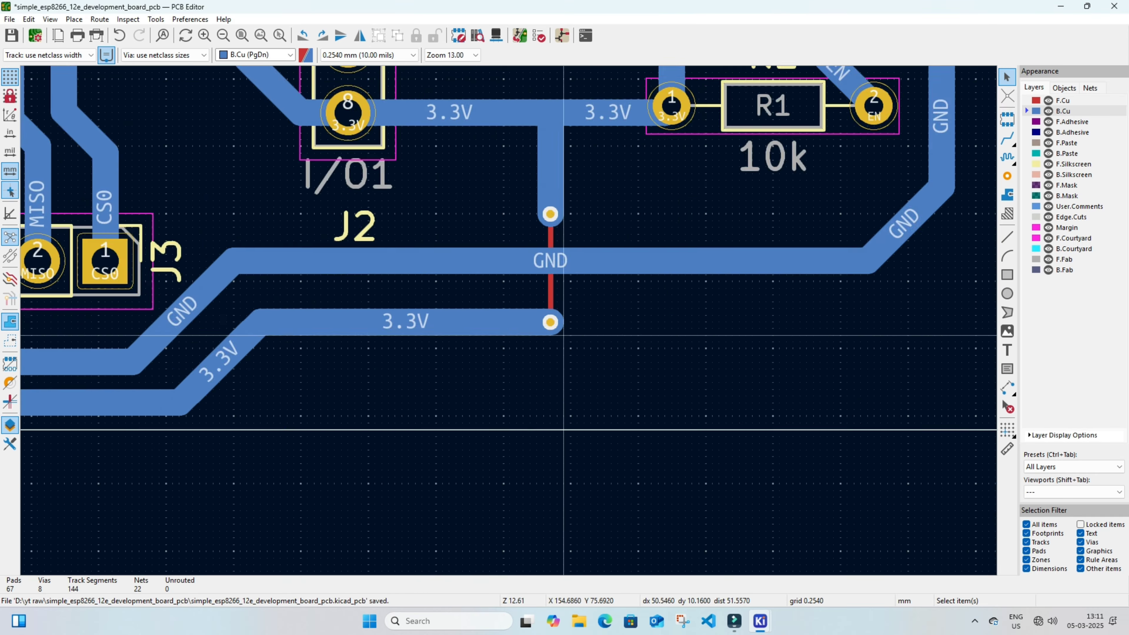
- Set both 3.3V bridge vias below J2 and R1 to 1 mm diameter with a 0.8 mm hole
double_click(462, 270)
key("BackSpace")
type("1")
key("Tab")
type("0.8")
key("Return")
double_click(474, 430)
type("1")
key("Tab")
type("0.8")
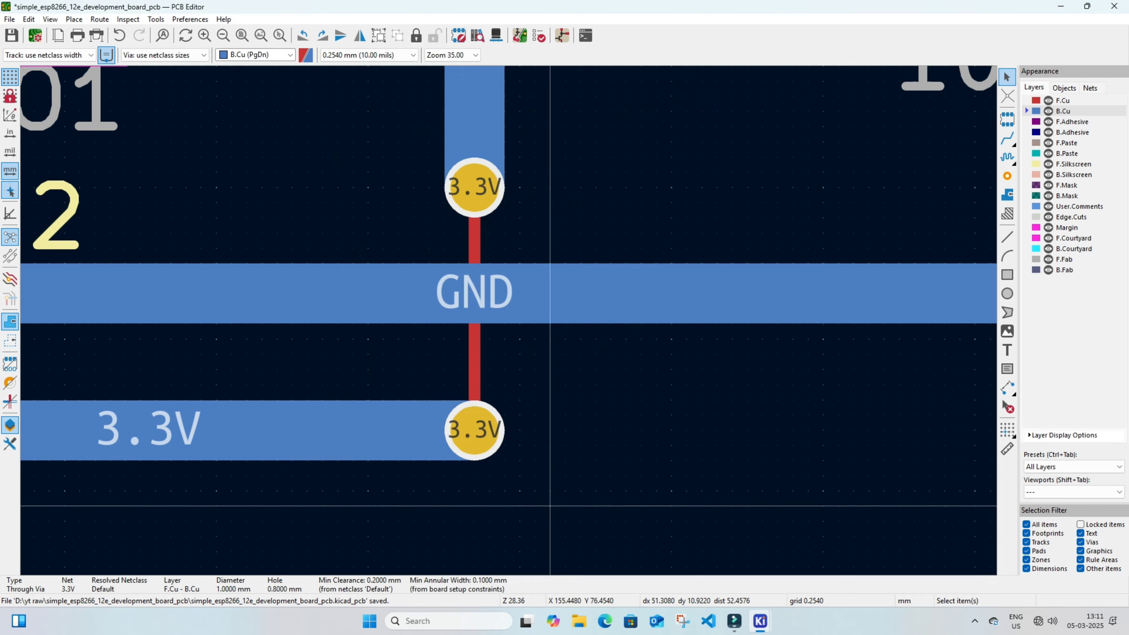
- Set the two TX bridge vias between J1 and J4 to 1 mm diameter with a 0.8 mm hole
scroll(443, 305, "up", 4)
double_click(435, 294)
type("1")
key("Tab")
type("0.8")
key("Return")
double_click(517, 199)
type("0.")
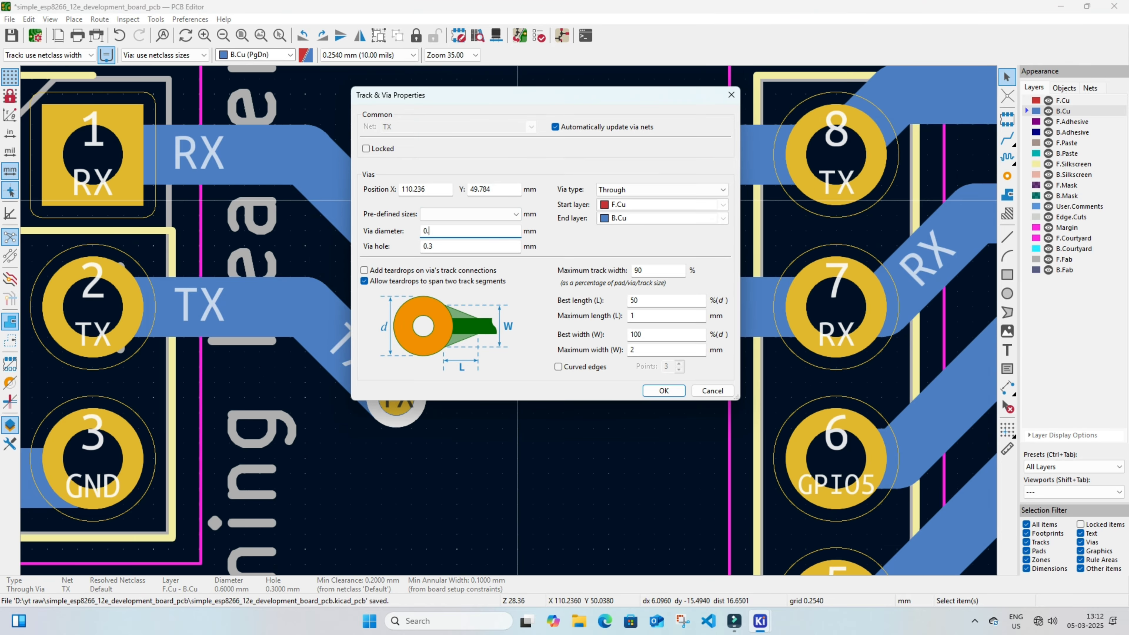
key("Return")
- Bring the whole board into view and save the board file
scroll(493, 276, "down", 8)
scroll(533, 338, "up", 2)
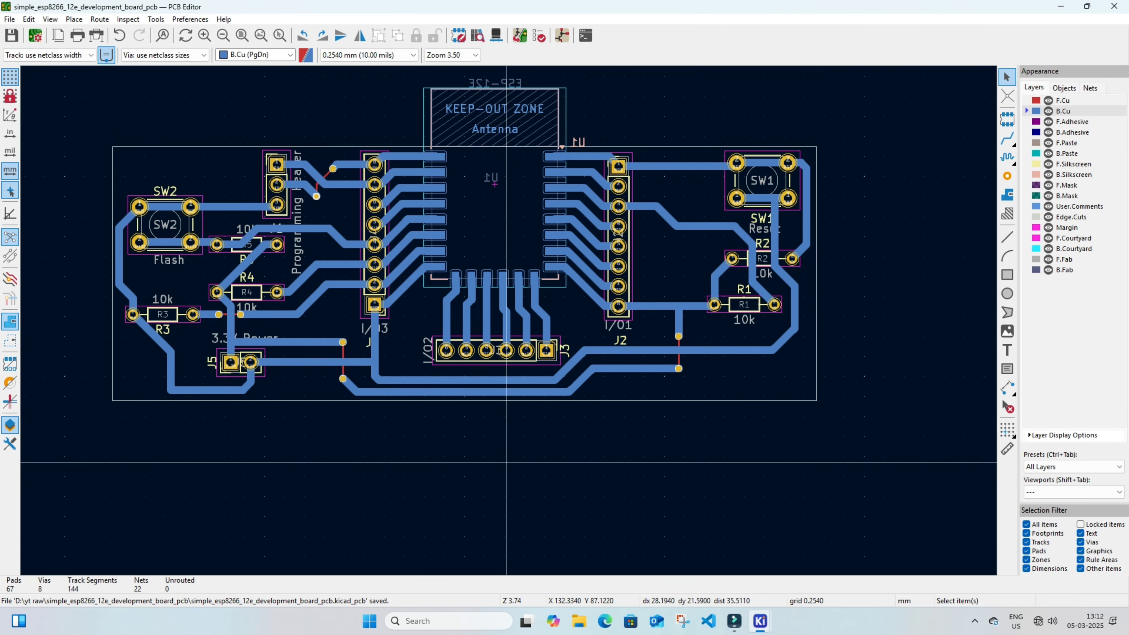
middle_click_drag(507, 312, 497, 337)
key("ctrl+s")
- Open the 3D viewer and turn the board around to examine the ESP module and tracks on its back side
left_click(50, 19)
left_click(89, 53)
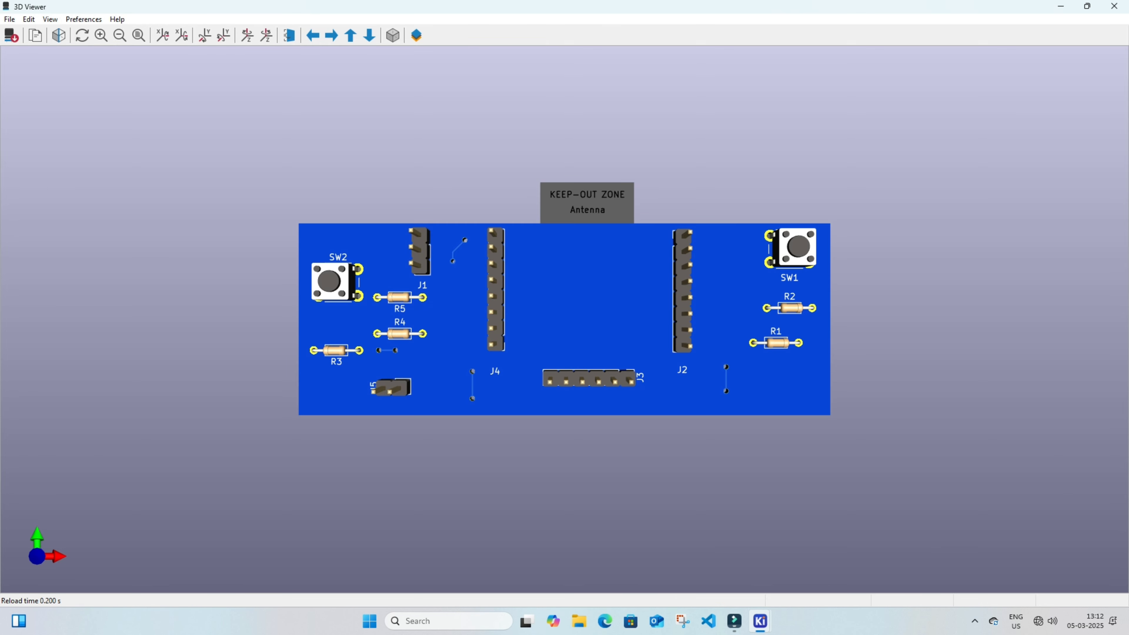
left_click_drag(378, 355, 940, 363)
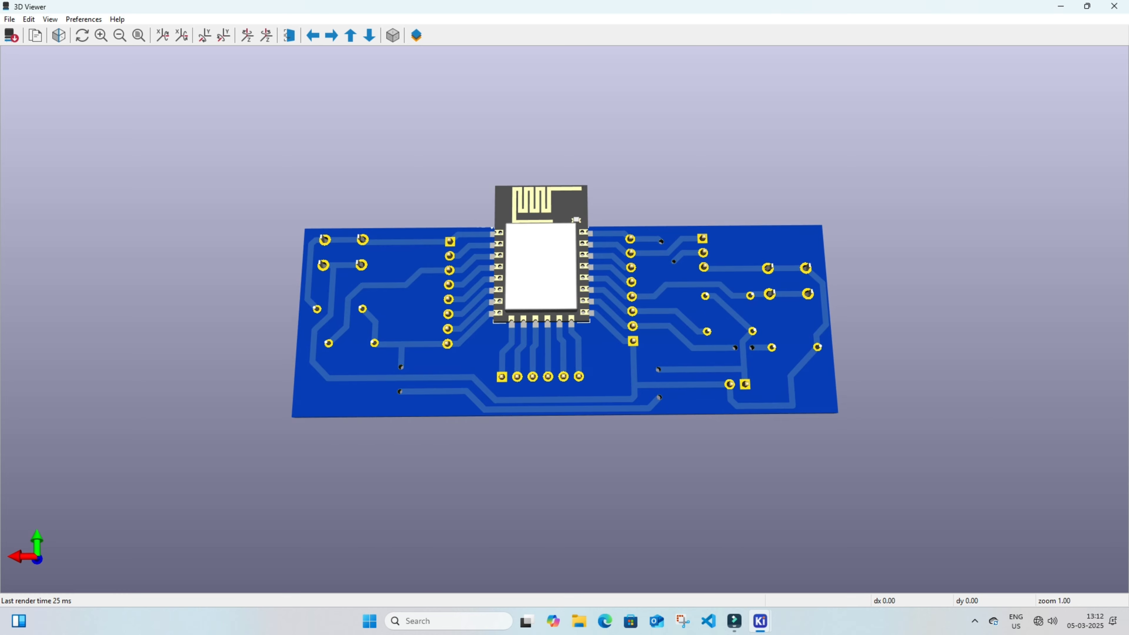
- Examine the ESP module and tracks on the board's back side up close in the 3D view
scroll(565, 319, "up", 4)
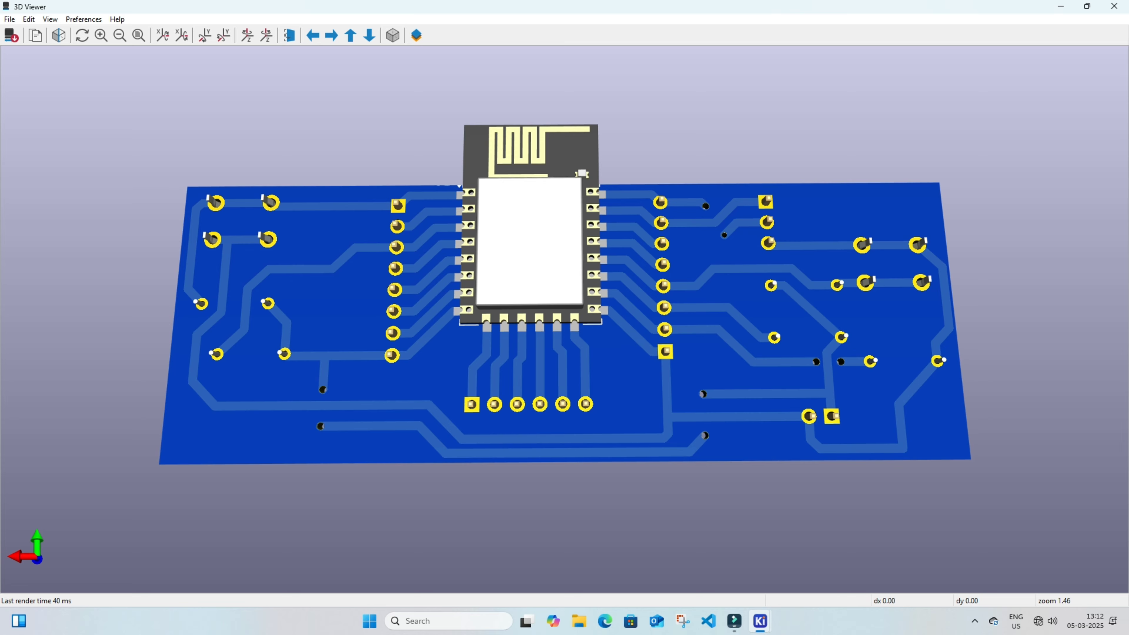
key("z")
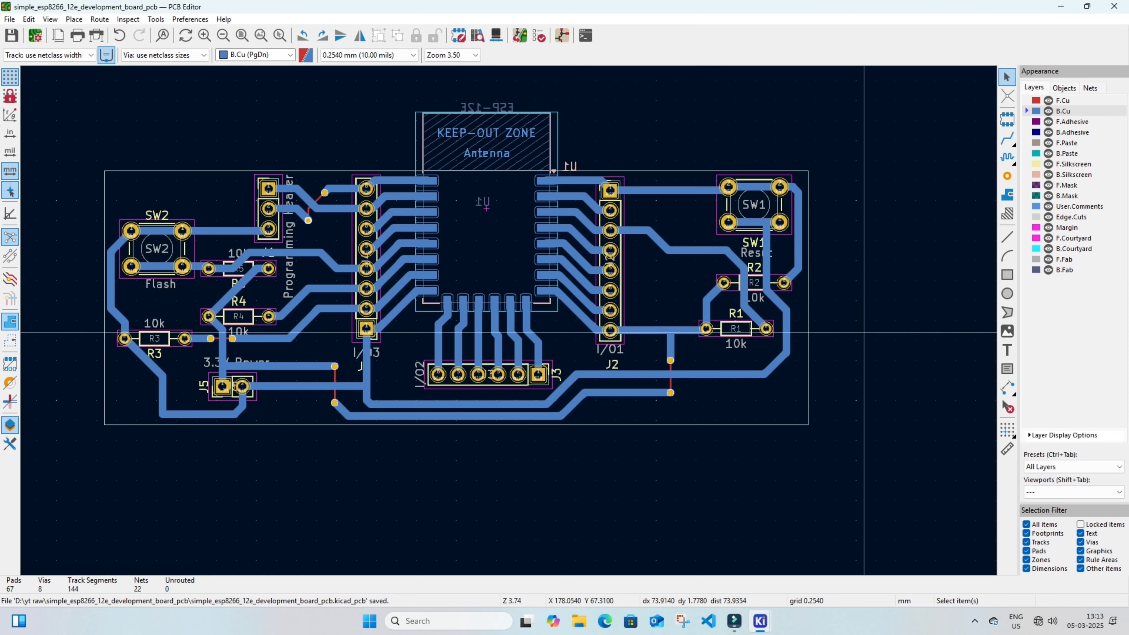
scroll(382, 507, "up", 2)
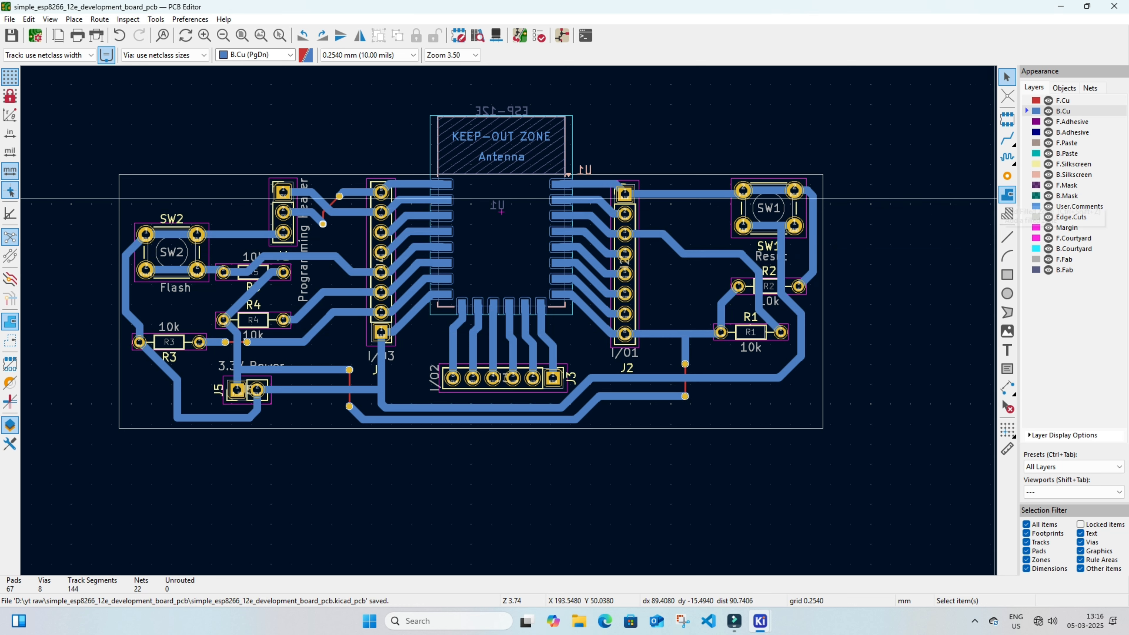
- Start a filled copper zone on B.Cu just outside the board's upper-left corner, with net GND and 1 mm clearance
left_click(1007, 195)
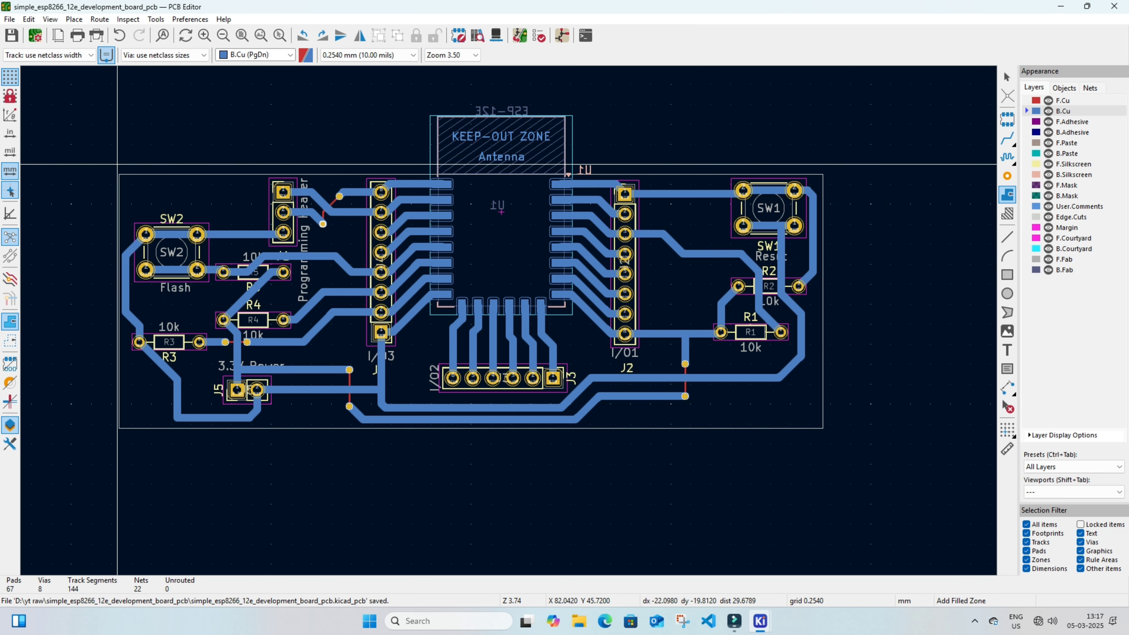
left_click(108, 168)
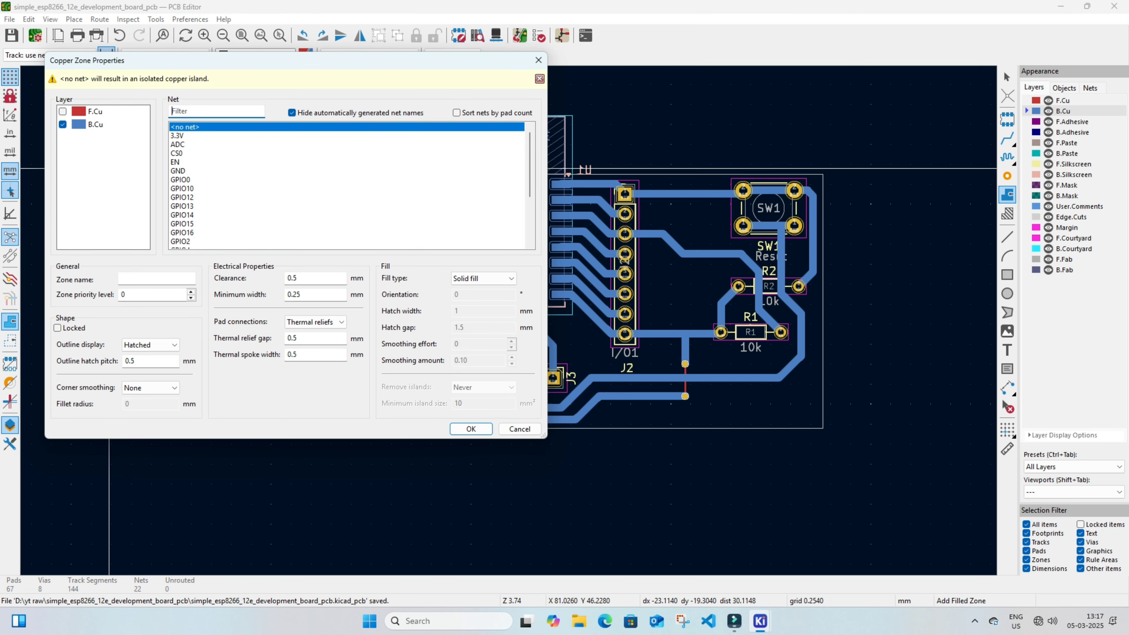
left_click(178, 171)
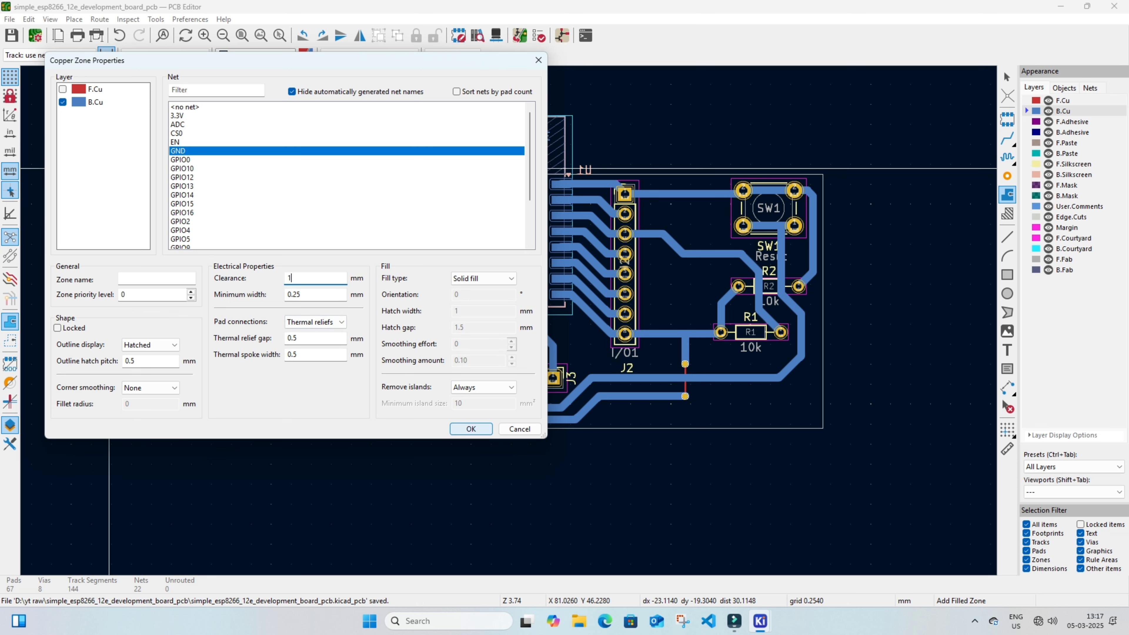
key("Return")
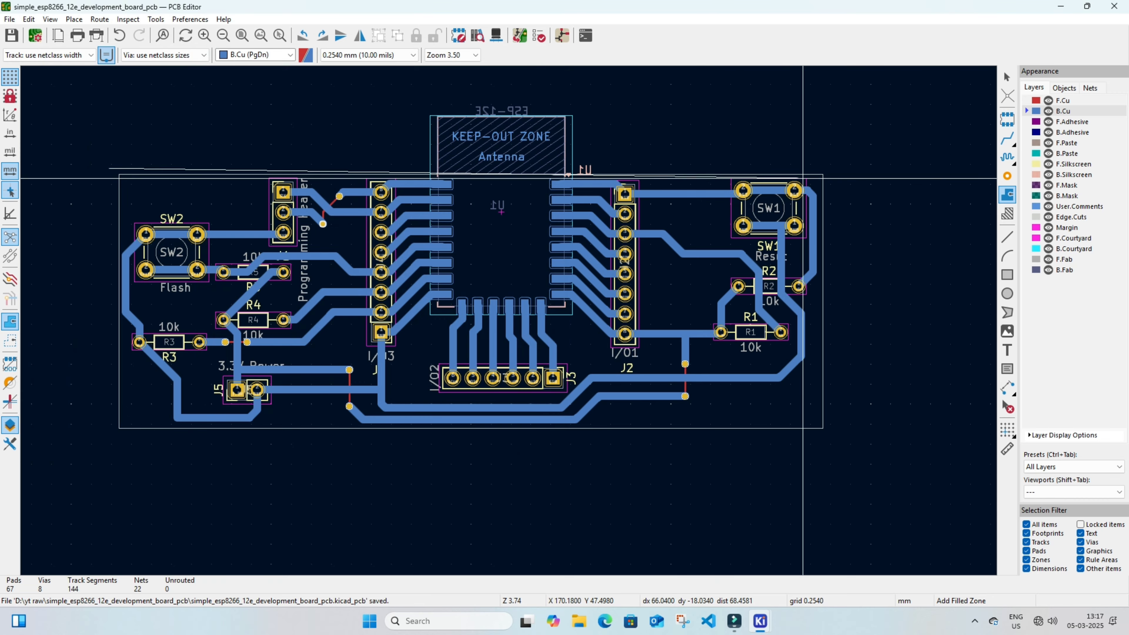
- Draw the GND zone's rectangular outline just outside the board edge and close it at its starting corner
left_click(833, 168)
left_click(835, 438)
left_click(109, 460)
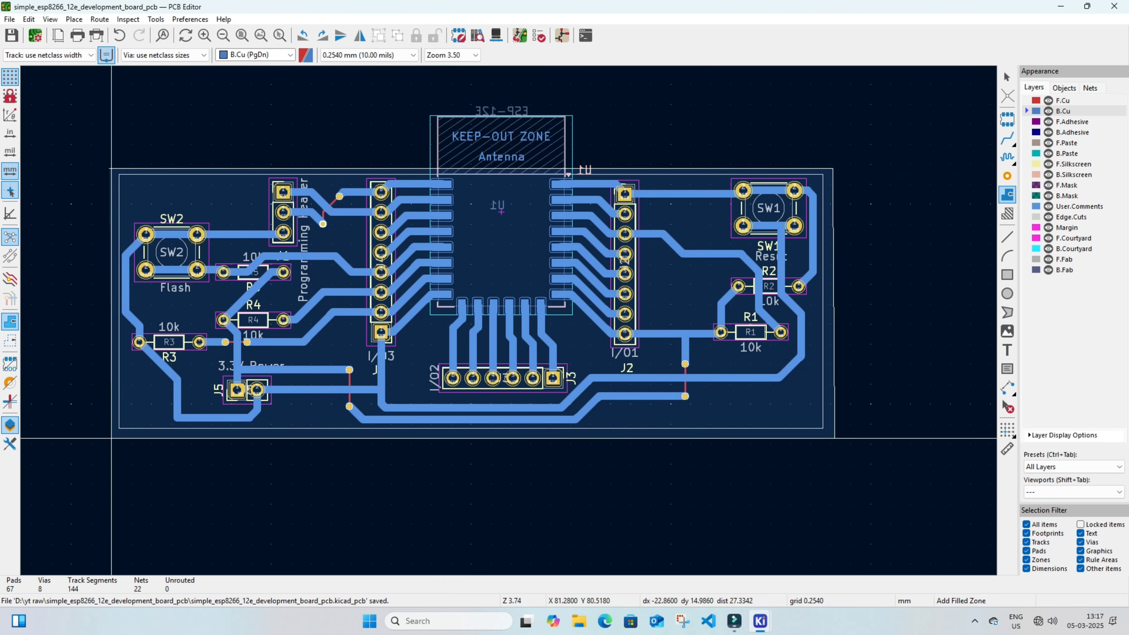
scroll(110, 176, "up", 8)
left_click(387, 183)
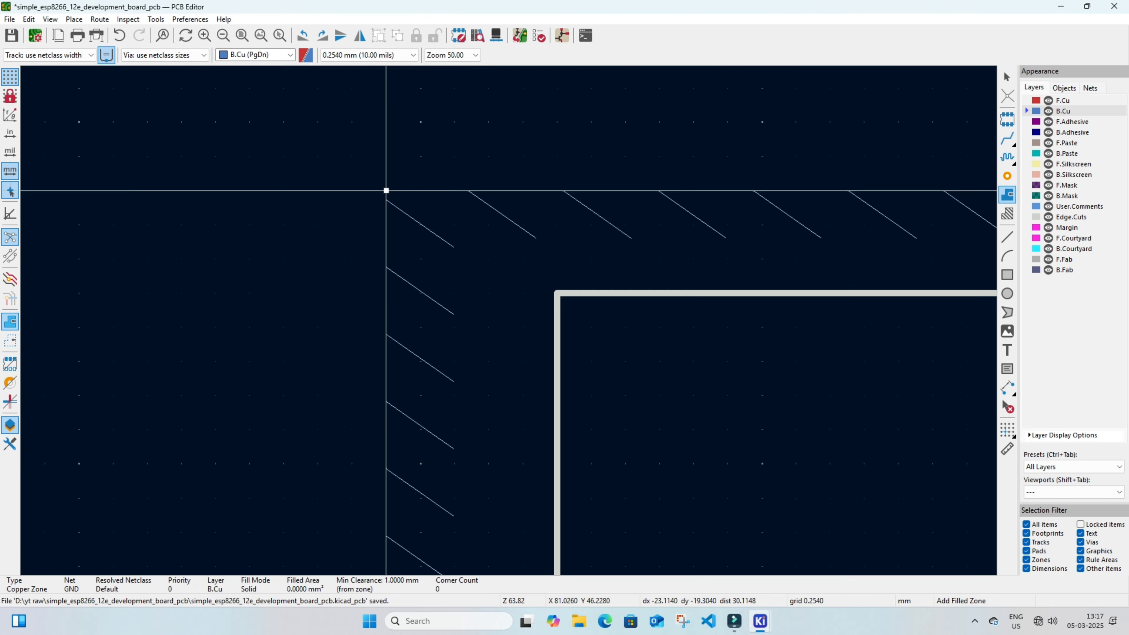
- Fill the GND copper zone across the board and leave the zone tool
scroll(386, 189, "down", 10)
middle_click_drag(252, 314, 223, 313)
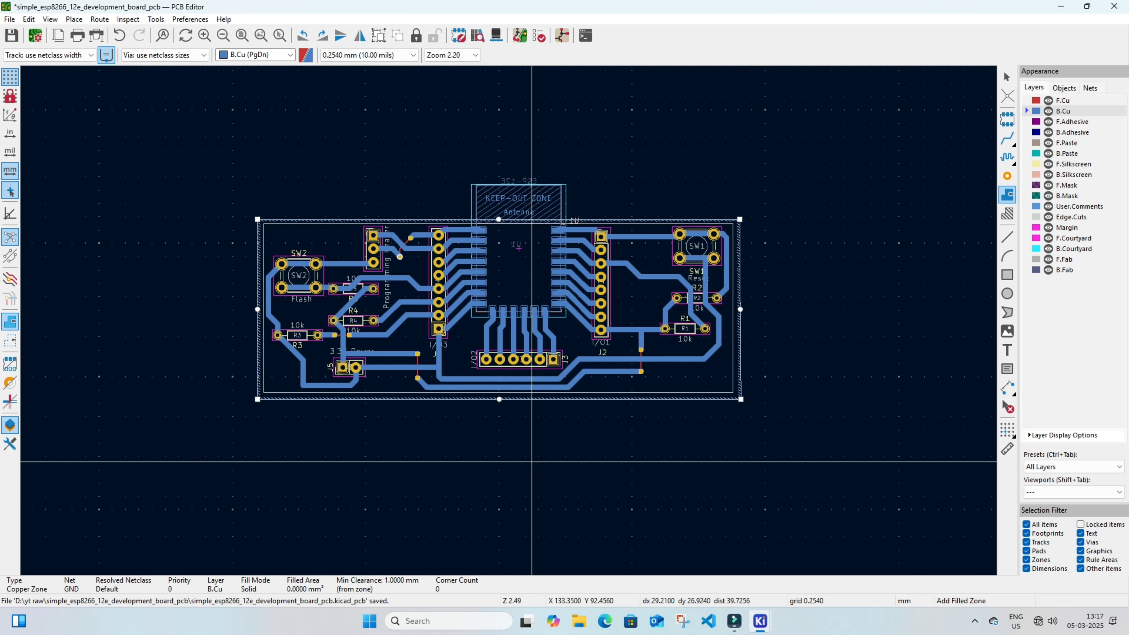
key("b")
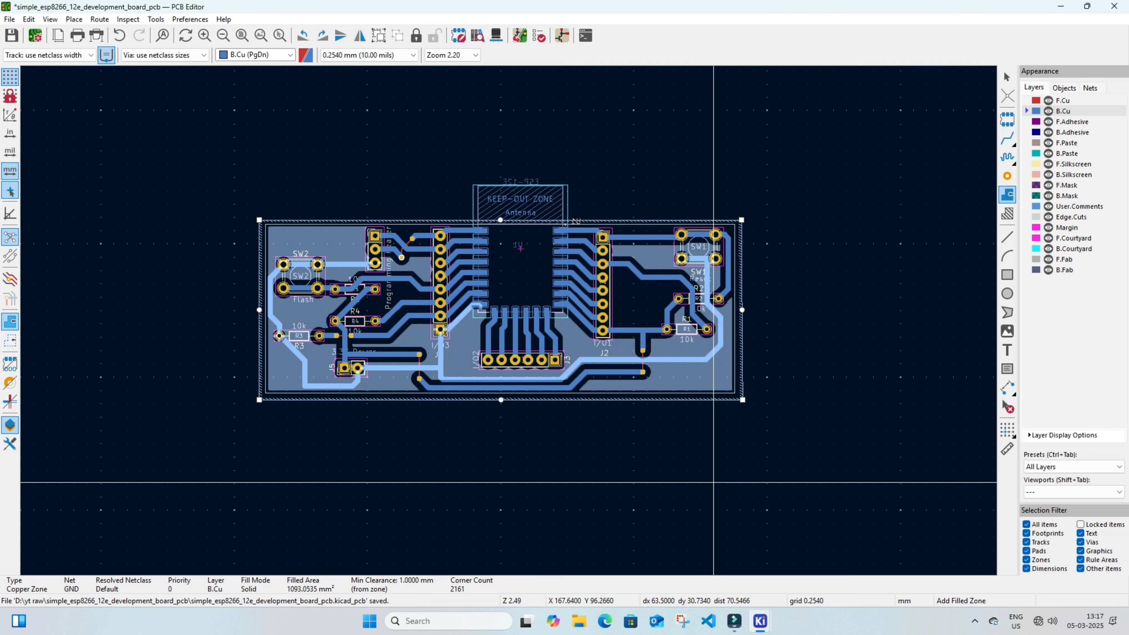
key("Escape")
key("Escape")
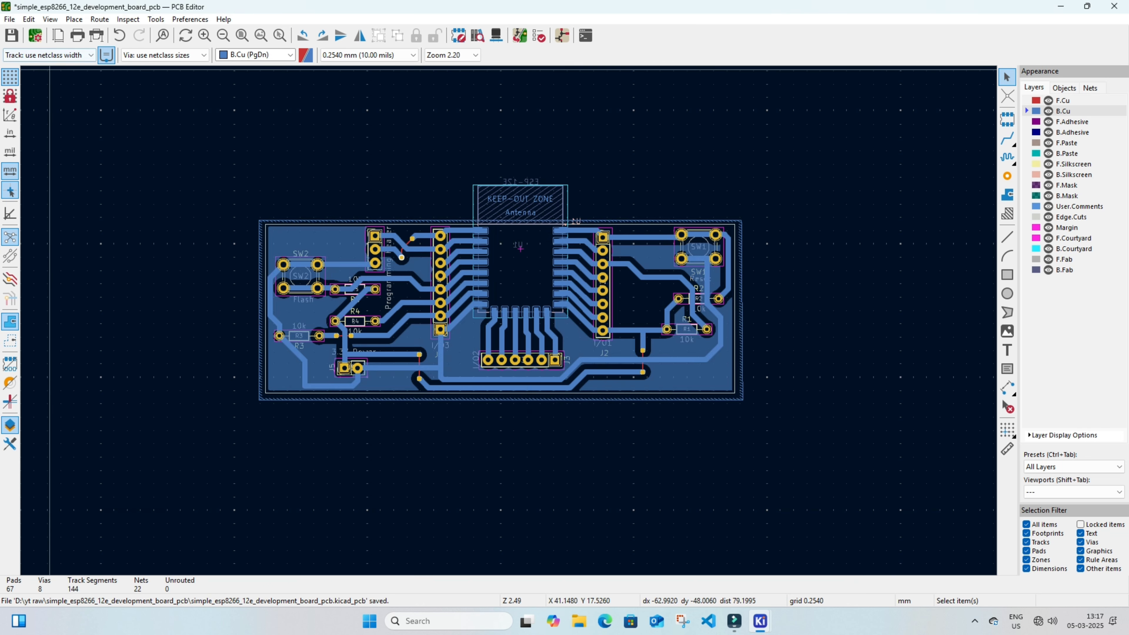
- Open the 3D viewer, turn the board to examine the copper pour on its back side, and close the viewer
left_click(50, 20)
left_click(81, 52)
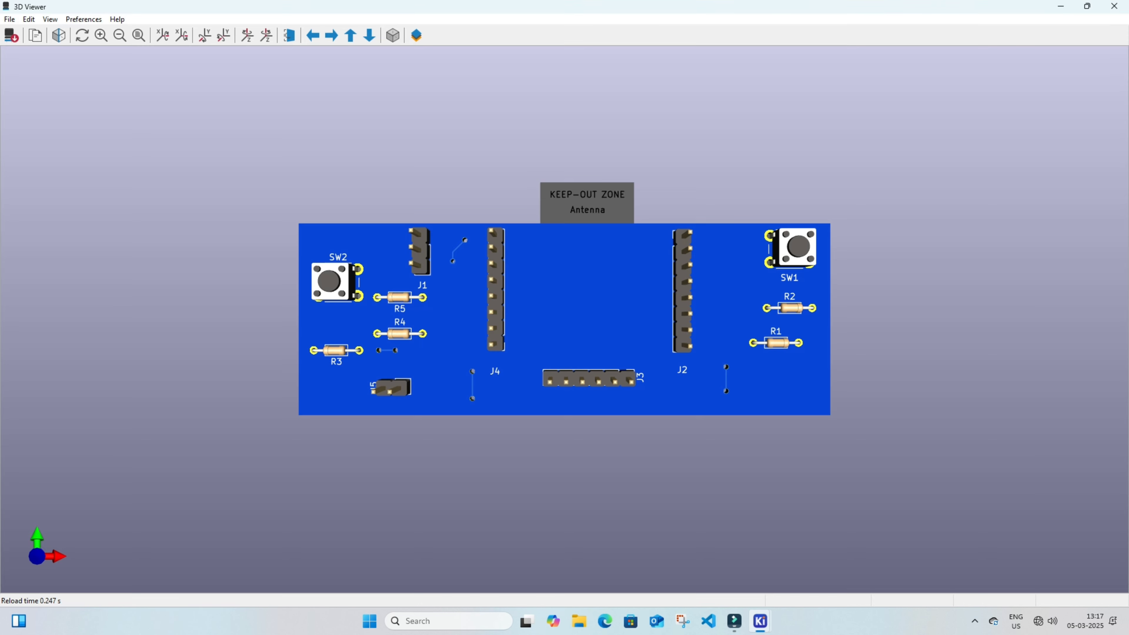
left_click_drag(311, 320, 978, 322)
scroll(551, 320, "up", 1)
left_click_drag(498, 327, 560, 245)
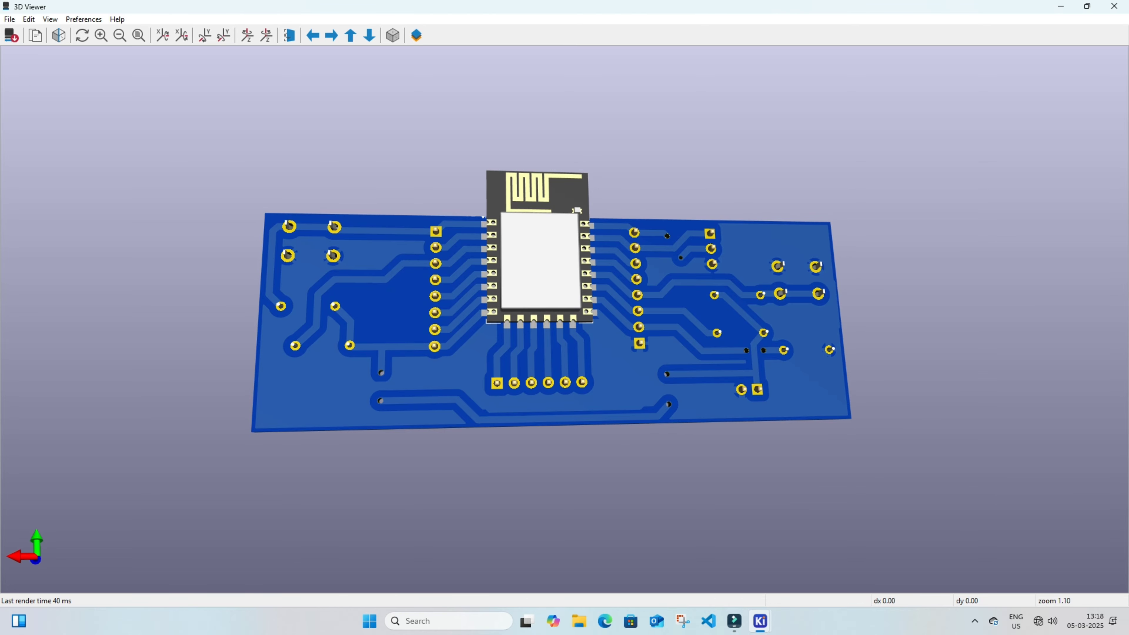
left_click_drag(561, 378, 502, 351)
left_click(1114, 6)
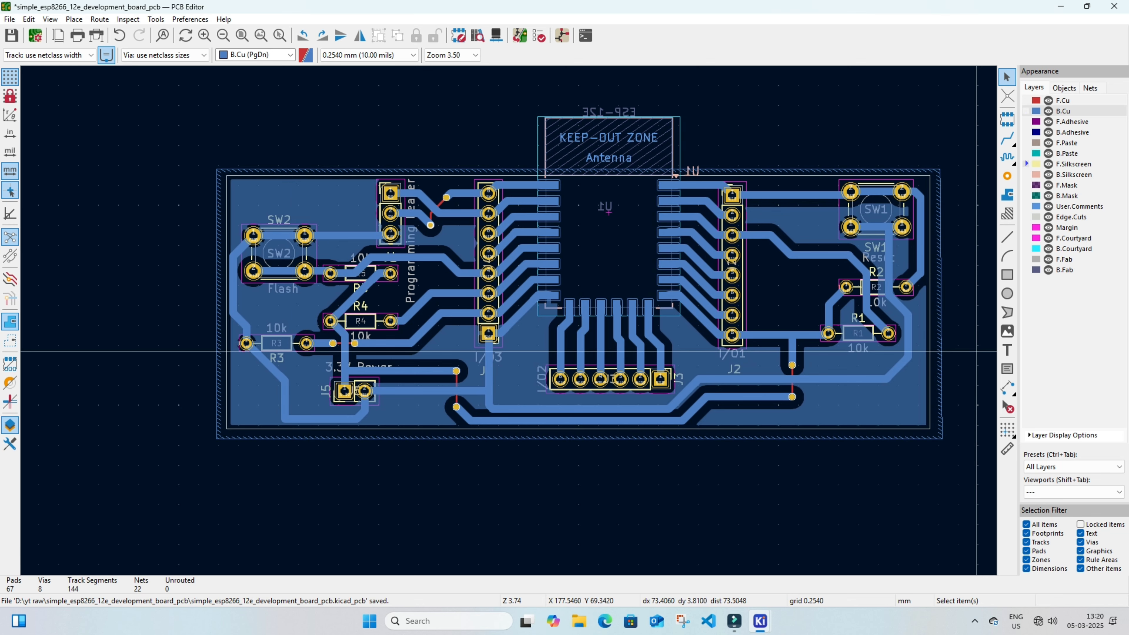
- Add the F.Silkscreen text "Flash" below switch SW2 and the text "Reset" for switch SW1
left_click(1008, 274)
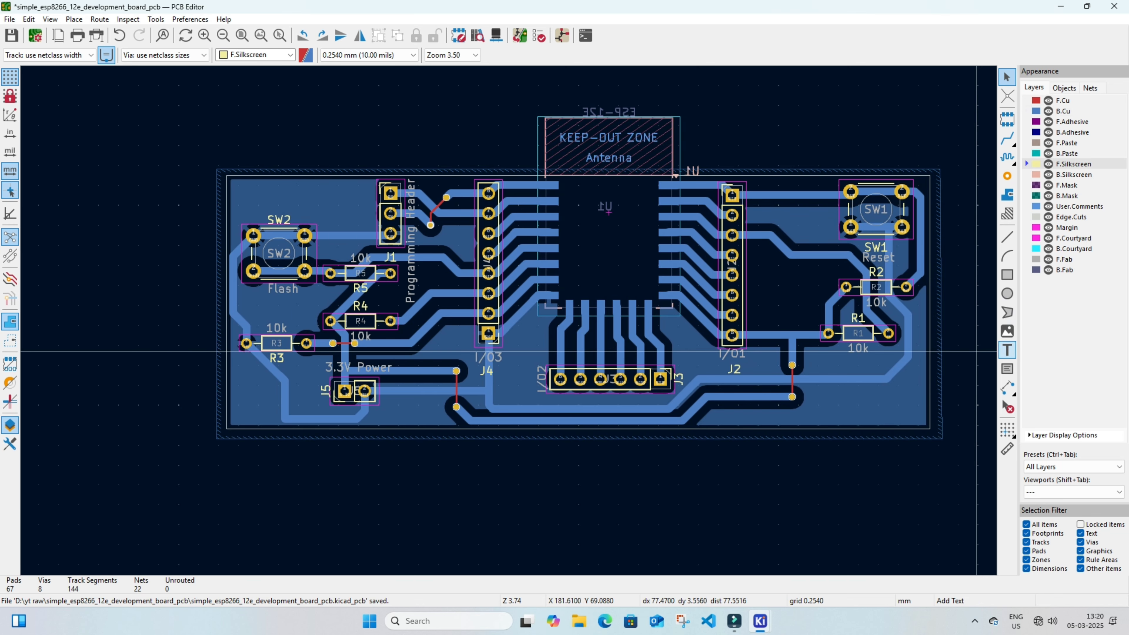
left_click(976, 351)
type("Flash")
key("Return")
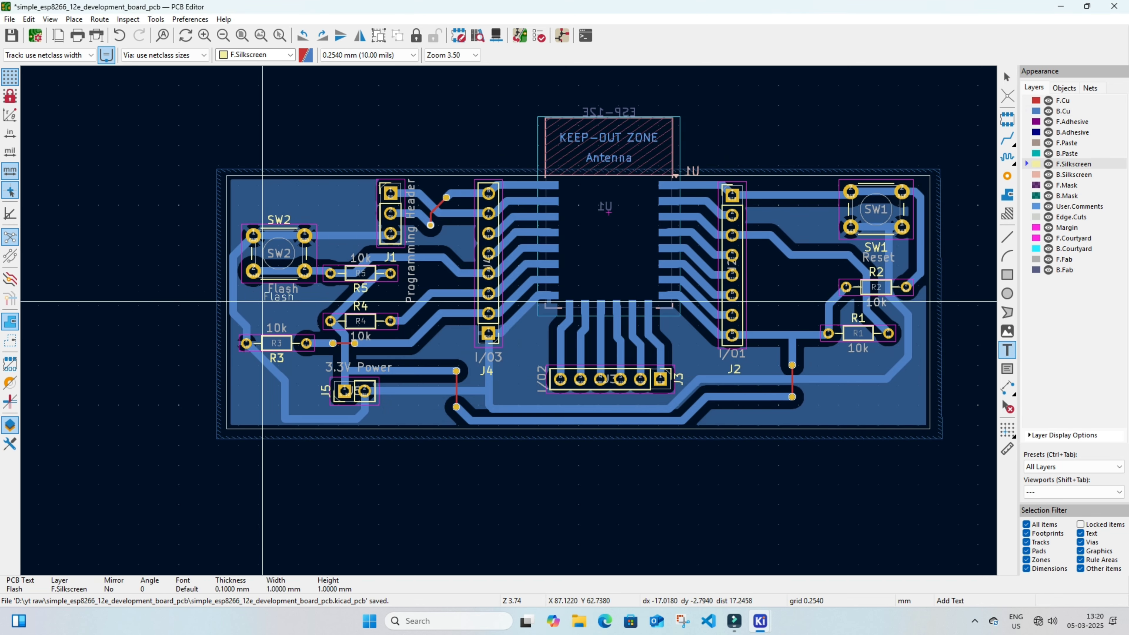
left_click(807, 465)
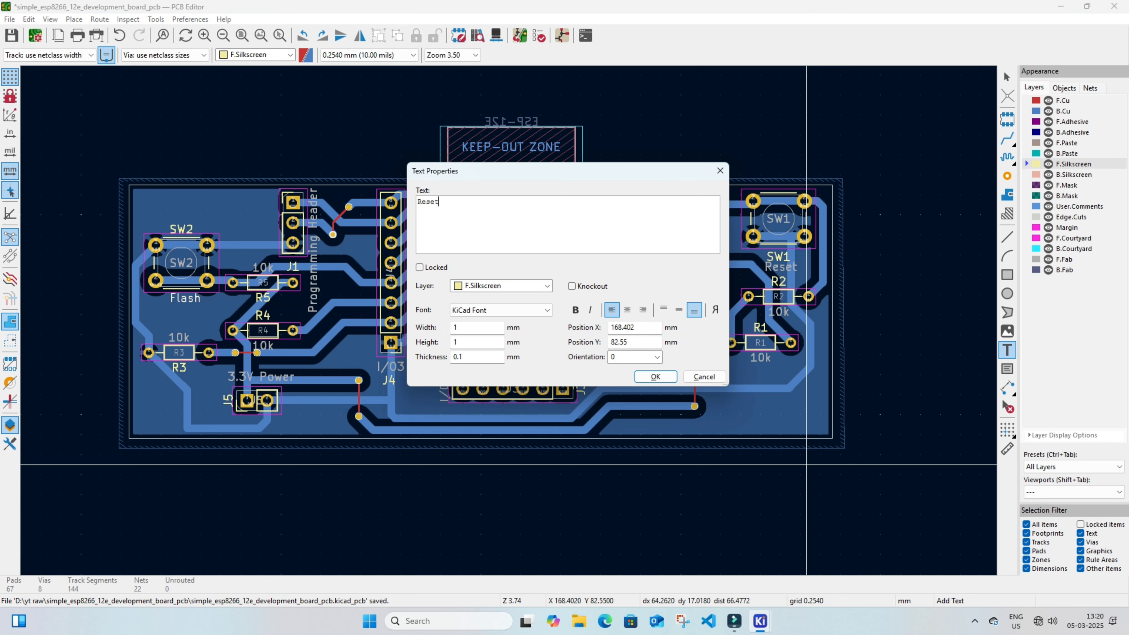
key("Return")
- Add the F.Silkscreen text "3.3V" below pin 1 of power connector J5
scroll(240, 463, "up", 4)
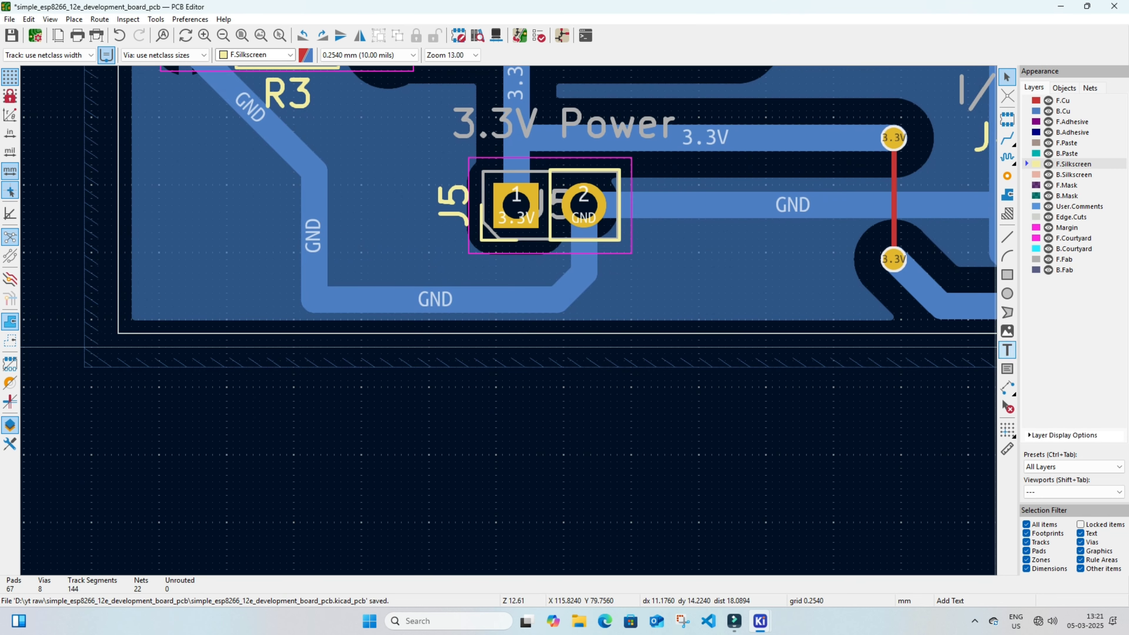
left_click(551, 381)
type("3.3V")
key("Return")
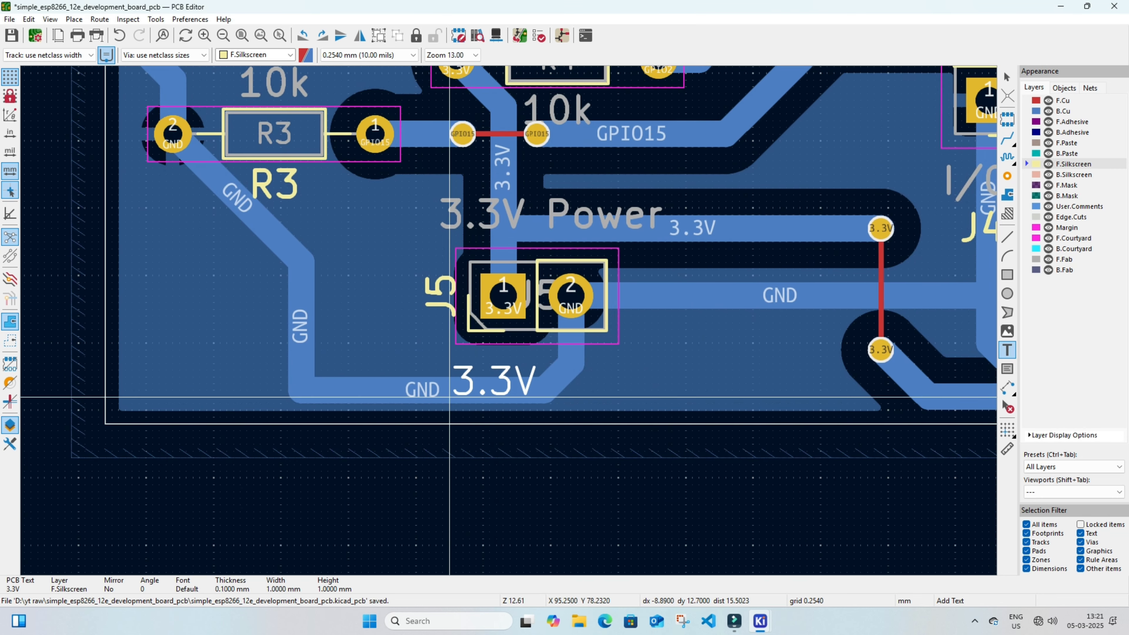
left_click(430, 385)
- Add the F.Silkscreen text "GND" below pin 2 of power connector J5
left_click(564, 471)
type("GND")
left_click(656, 376)
left_click(560, 384)
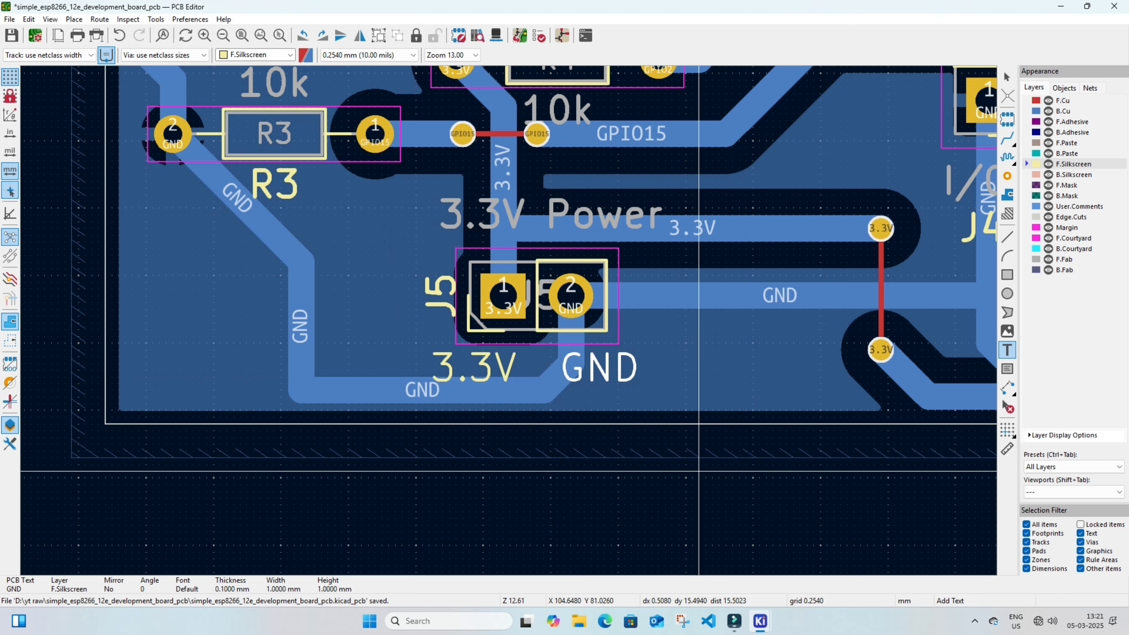
scroll(698, 457, "down", 5)
key("Escape")
- Add the F.Silkscreen text "TX" to the right of pin 8 on header J4
scroll(577, 494, "up", 2)
scroll(577, 494, "down", 2)
scroll(670, 365, "up", 3)
scroll(342, 413, "up", 3)
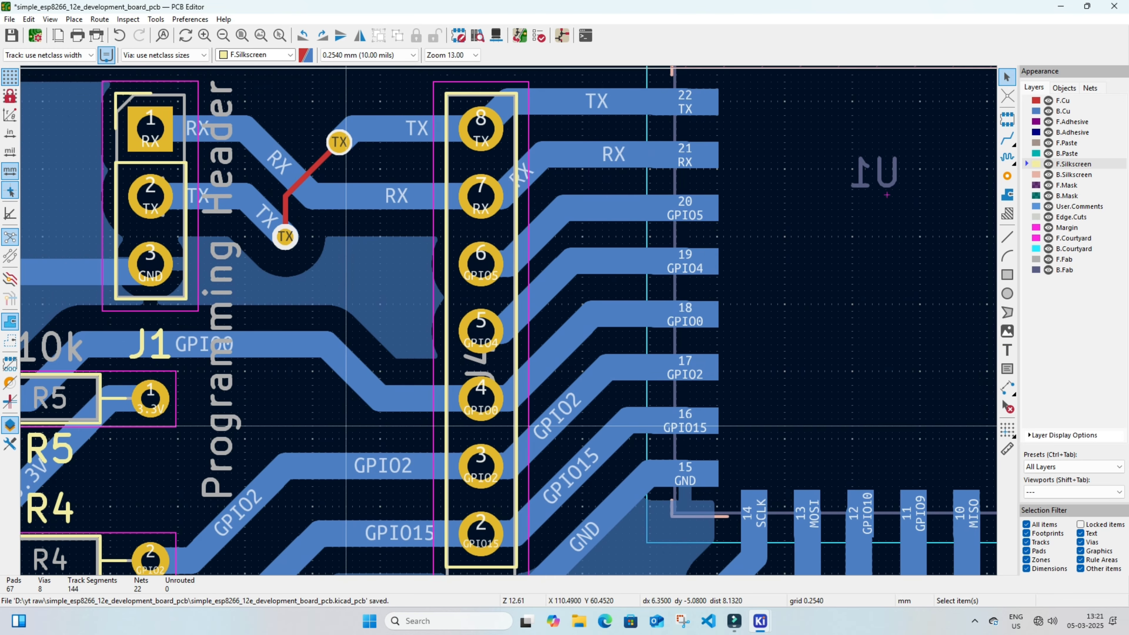
left_click(1006, 349)
left_click(542, 149)
type("TX")
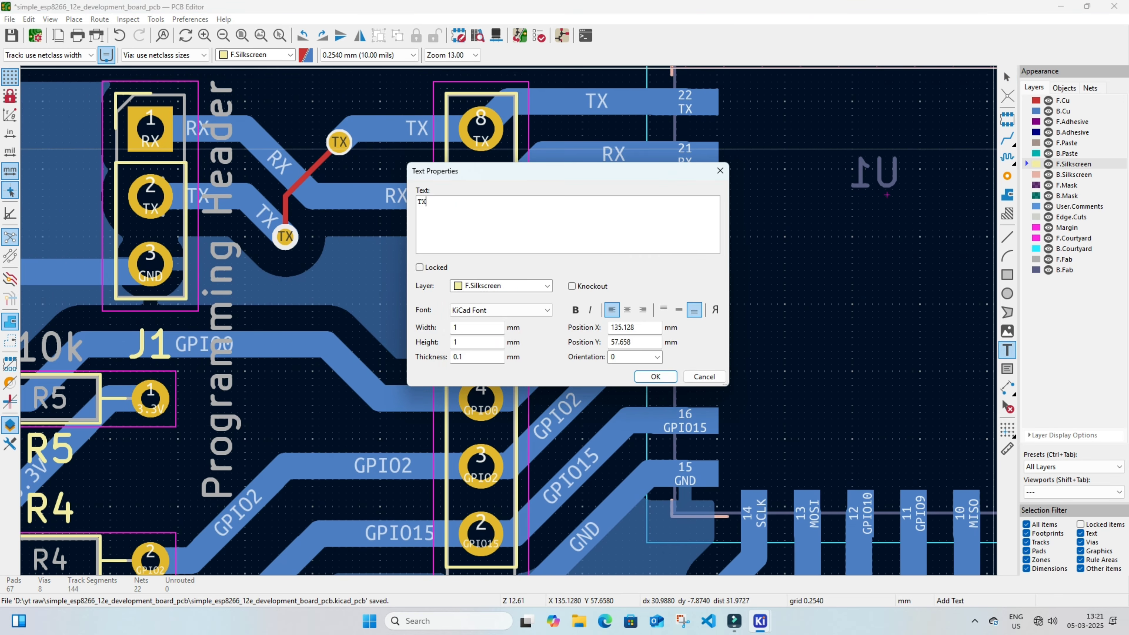
left_click(656, 377)
left_click(541, 149)
- Add the F.Silkscreen text "RX" to the right of pin 7 on header J4
left_click(589, 230)
type("RX")
left_click(656, 377)
left_click(542, 217)
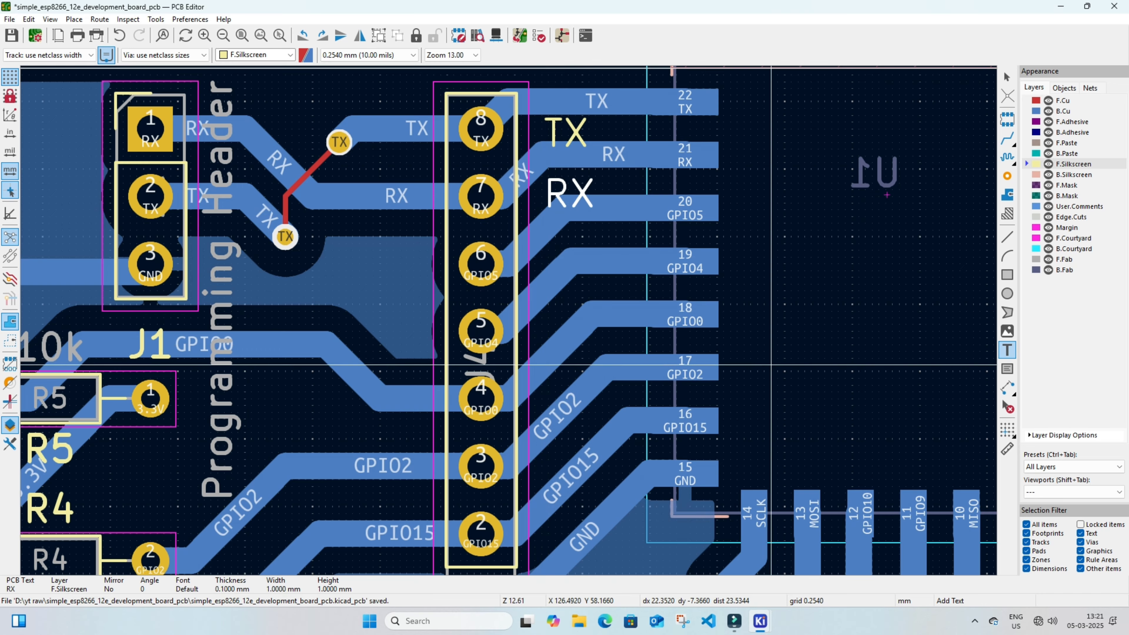
- Add the F.Silkscreen texts "GPIO5" and "GPIO4" to the left of pins 6 and 5 on header J4
middle_click_drag(352, 460, 389, 370)
left_click(389, 370)
left_click(656, 377)
left_click(346, 191)
left_click(336, 302)
type("G")
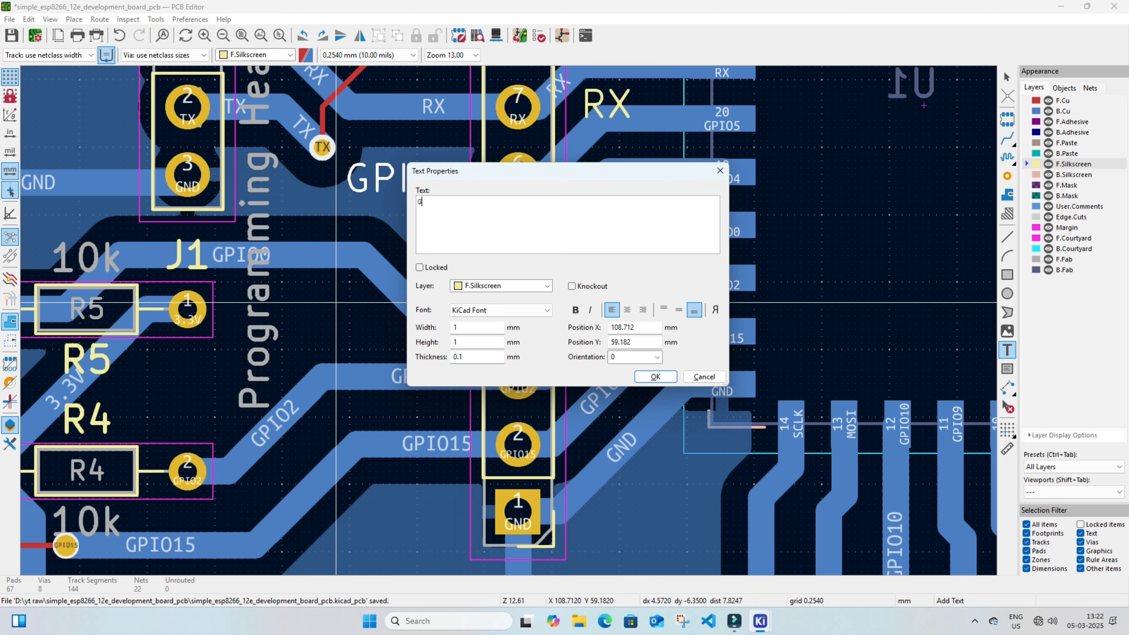
left_click(656, 377)
left_click(346, 259)
- Add the F.Silkscreen texts "GPIO0" and "GPIO2" to the left of pins 4 and 3 on header J4
middle_click_drag(976, 410, 990, 357)
left_click(990, 357)
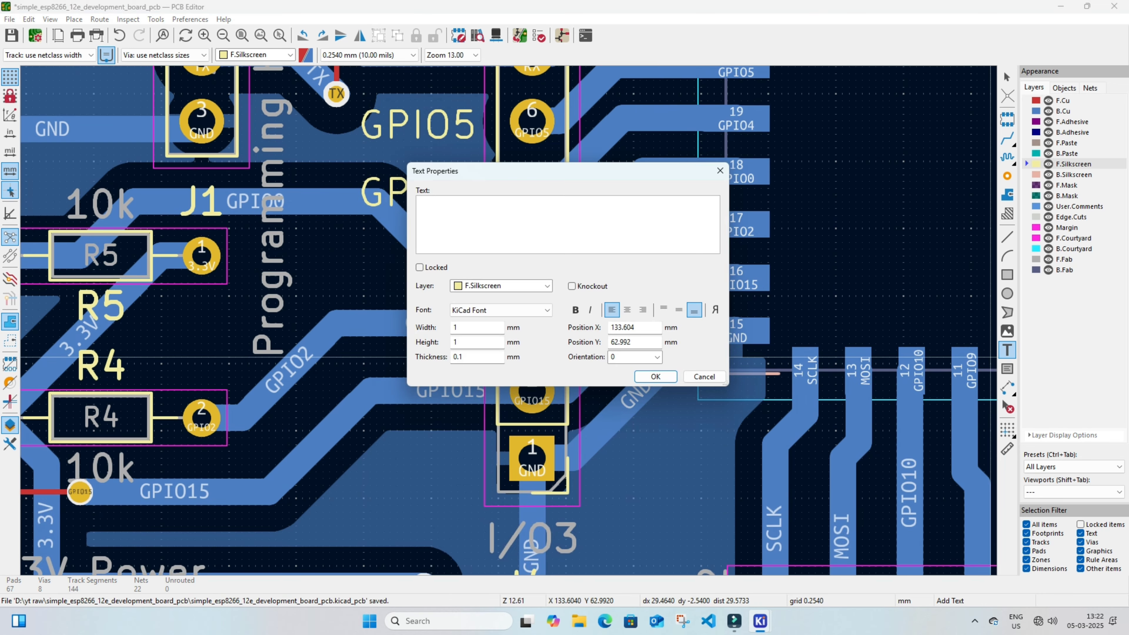
left_click_drag(565, 171, 598, 260)
left_click(690, 466)
left_click(346, 274)
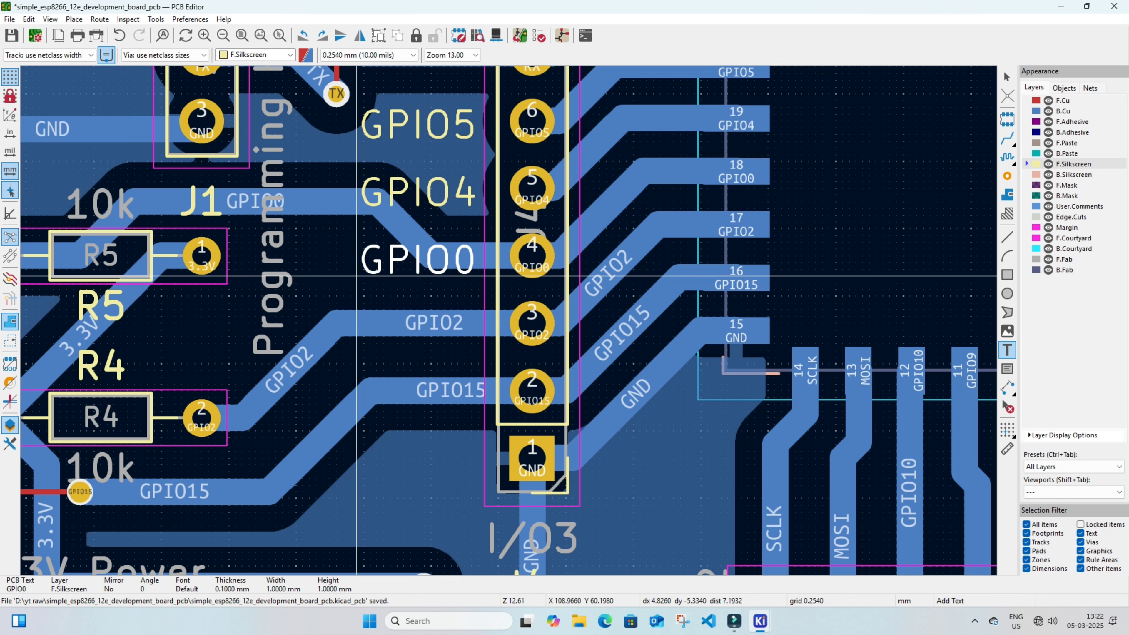
left_click(383, 336)
type("GPIO2")
left_click(689, 466)
left_click(357, 337)
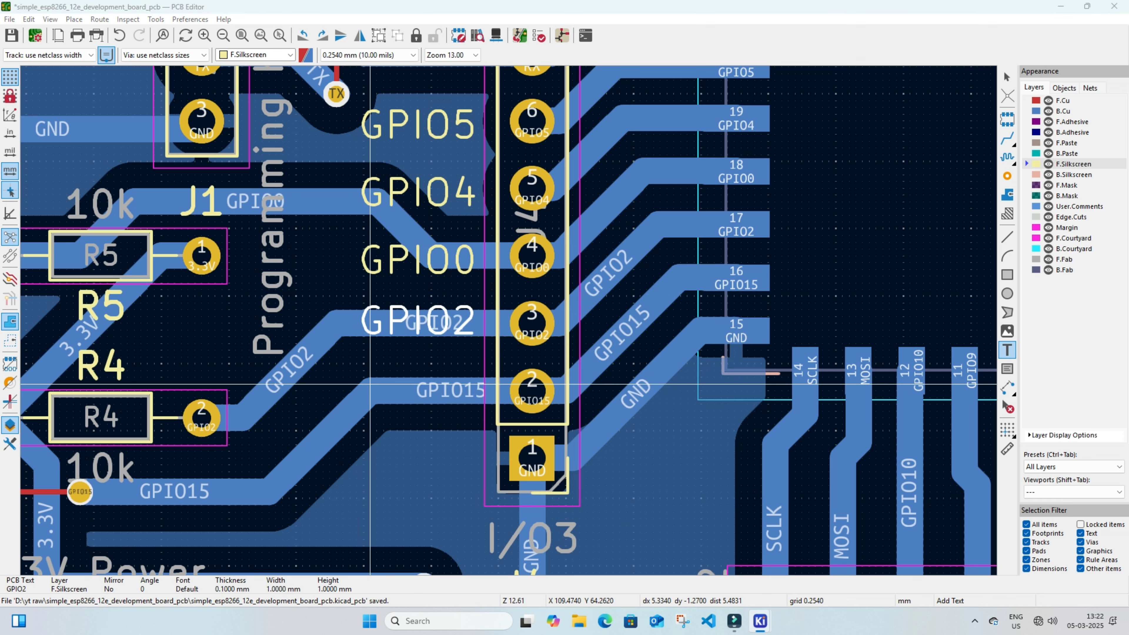
- Add the F.Silkscreen texts "GPIO15" and "GND" to the left of pins 2 and 1 on header J4
left_click(363, 387)
type("GPIO15")
left_click(690, 466)
left_click(329, 404)
middle_click_drag(425, 482, 458, 429)
left_click(458, 429)
type("GND")
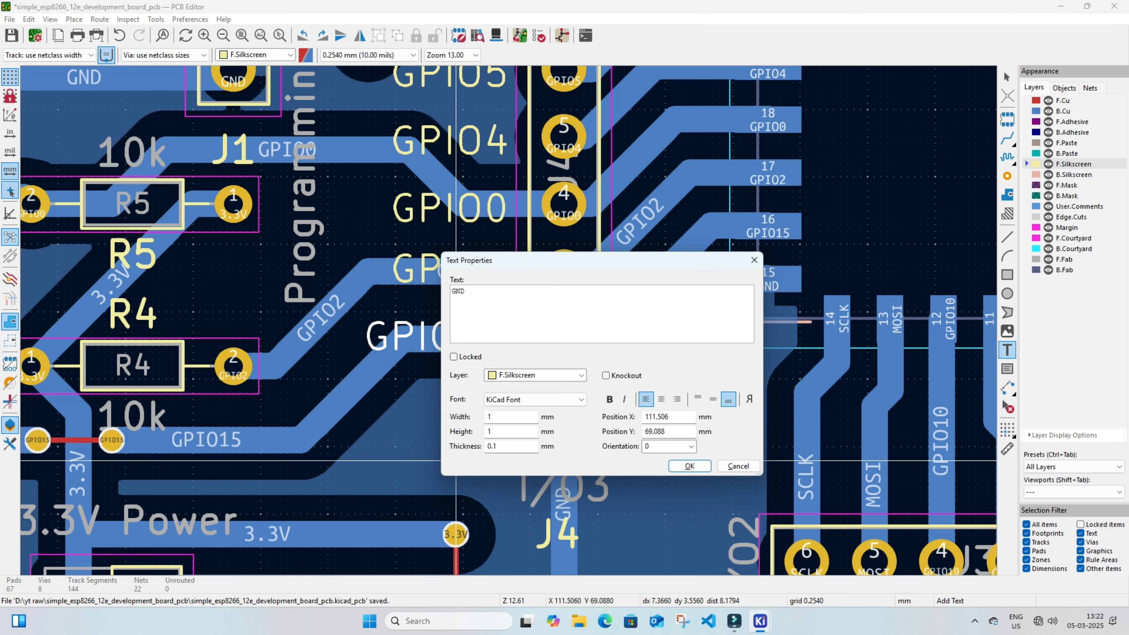
left_click(689, 466)
left_click(422, 426)
- Add the F.Silkscreen text "SCLK", rotated 90°, above pin 6 of header J3
scroll(423, 426, "down", 4)
middle_click_drag(529, 438, 494, 321)
scroll(617, 462, "up", 3)
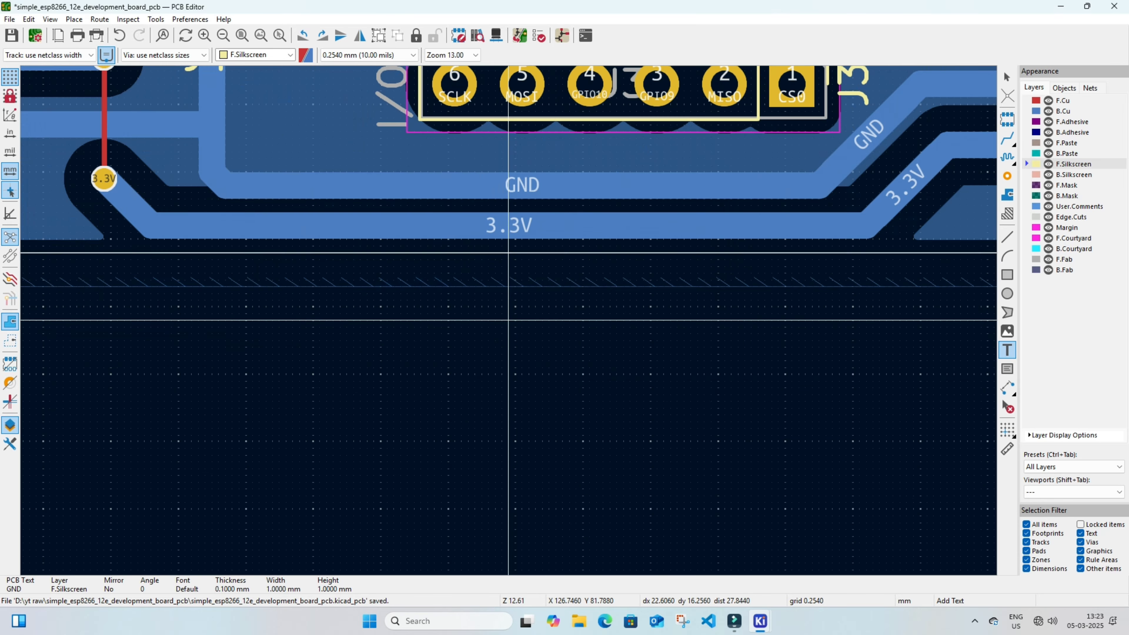
middle_click_drag(580, 304, 637, 512)
left_click(637, 511)
type("SCLK")
left_click(690, 466)
middle_click_drag(482, 326, 471, 403)
key("r")
left_click(451, 312)
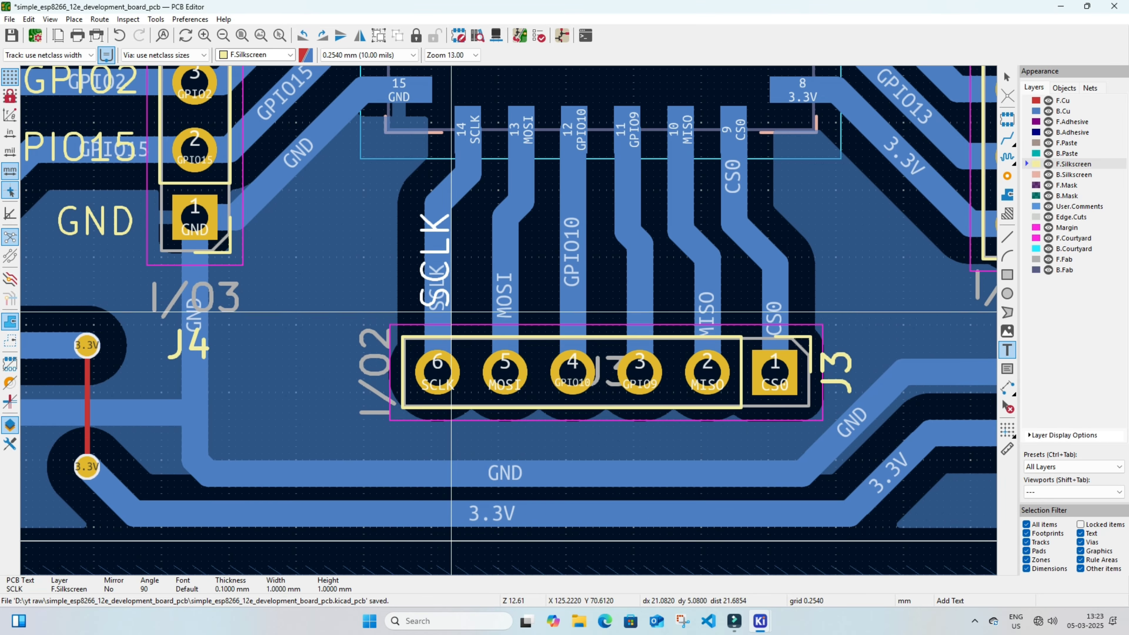
- Add the F.Silkscreen texts "MOSI" and "GPIO10", rotated 90°, above pins 5 and 4 of header J3
left_click(512, 460)
left_click(690, 465)
key("r")
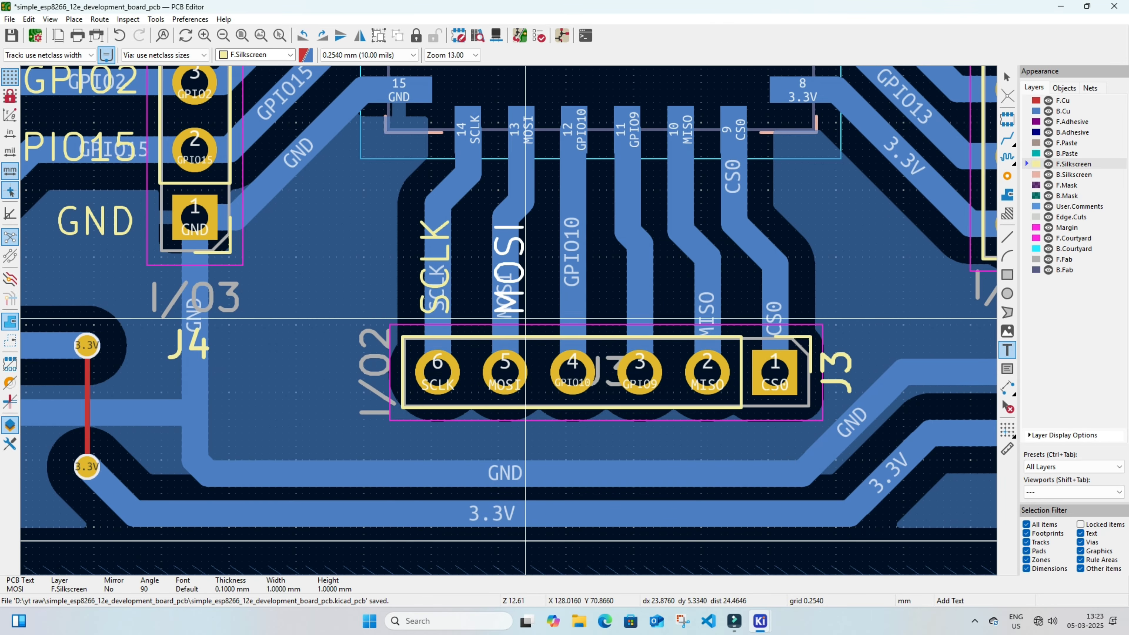
left_click(524, 318)
left_click(579, 413)
type("GPIO10")
left_click(690, 466)
key("r")
left_click(586, 312)
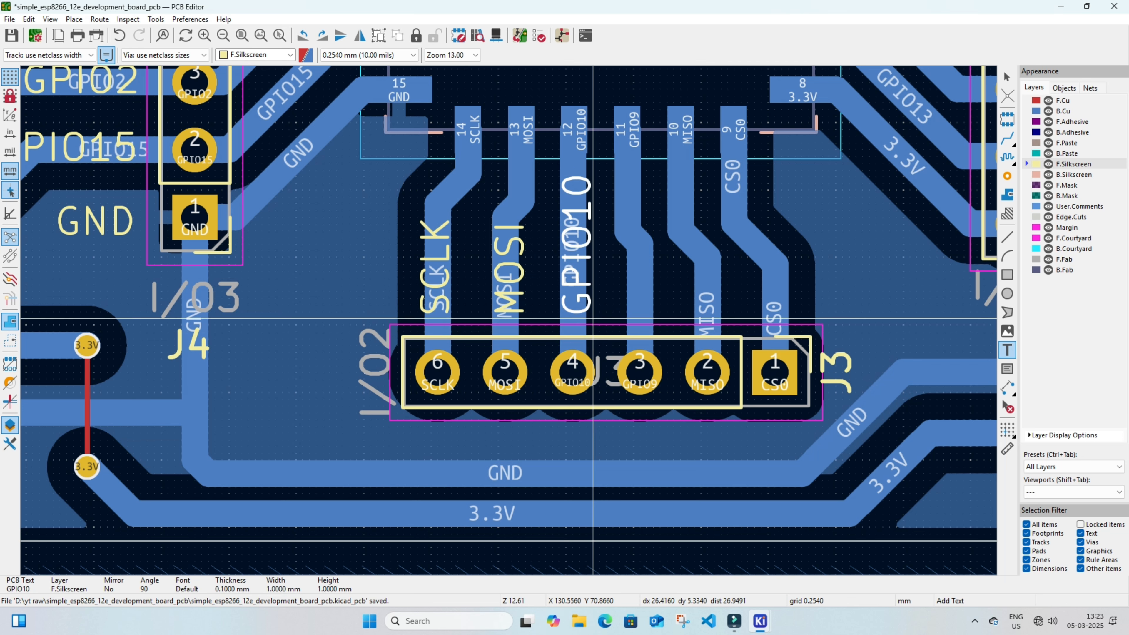
- Add the F.Silkscreen text "GPIO9", rotated 90°, above pin 3 of header J3
left_click(660, 466)
type("GPIO9")
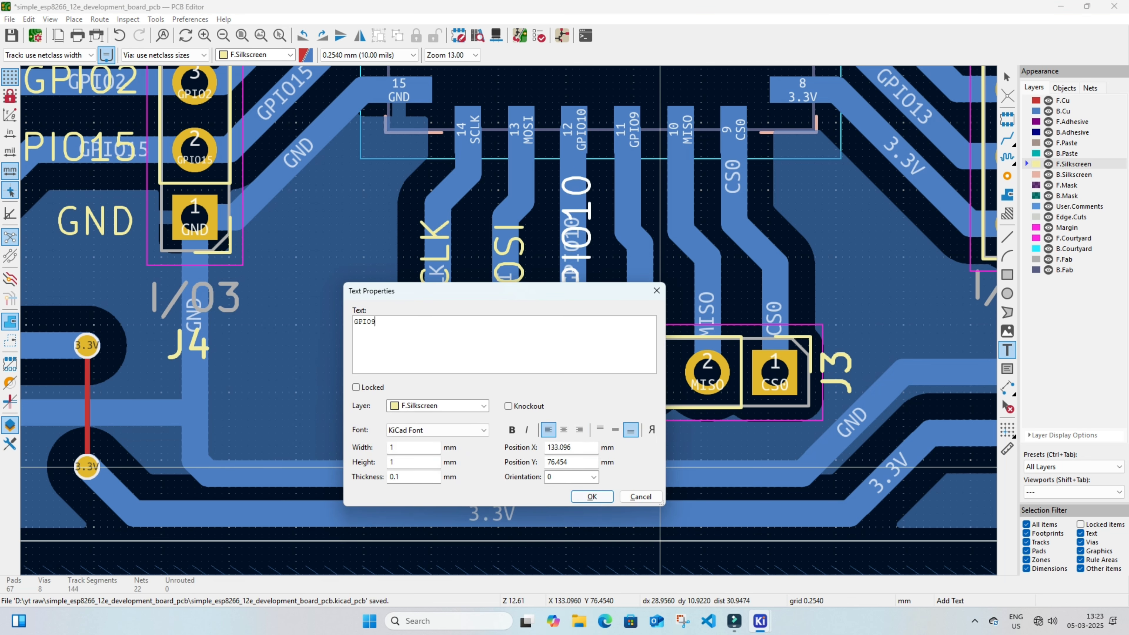
key("Return")
key("r")
left_click(653, 318)
- Add the F.Silkscreen text "MISO", rotated 90°, above pin 2 of header J3
left_click(694, 413)
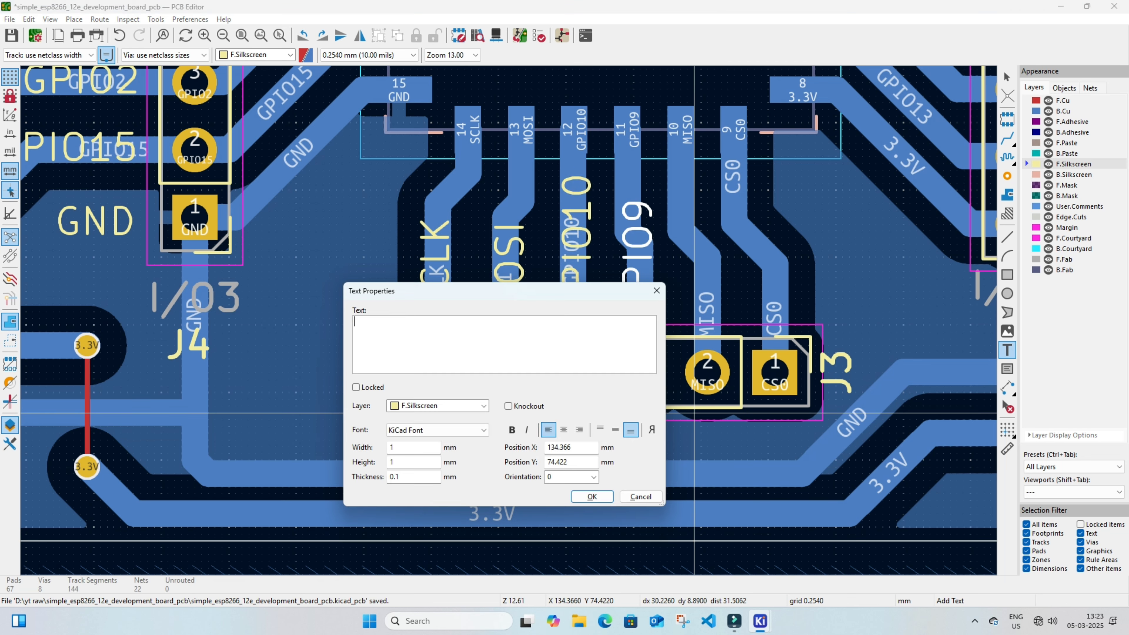
key("Return")
key("r")
left_click(721, 319)
- Add the F.Silkscreen text "CS0", rotated 90°, above pin 1 of header J3 and save the board
middle_click_drag(803, 440, 739, 459)
left_click(738, 460)
type("CS0")
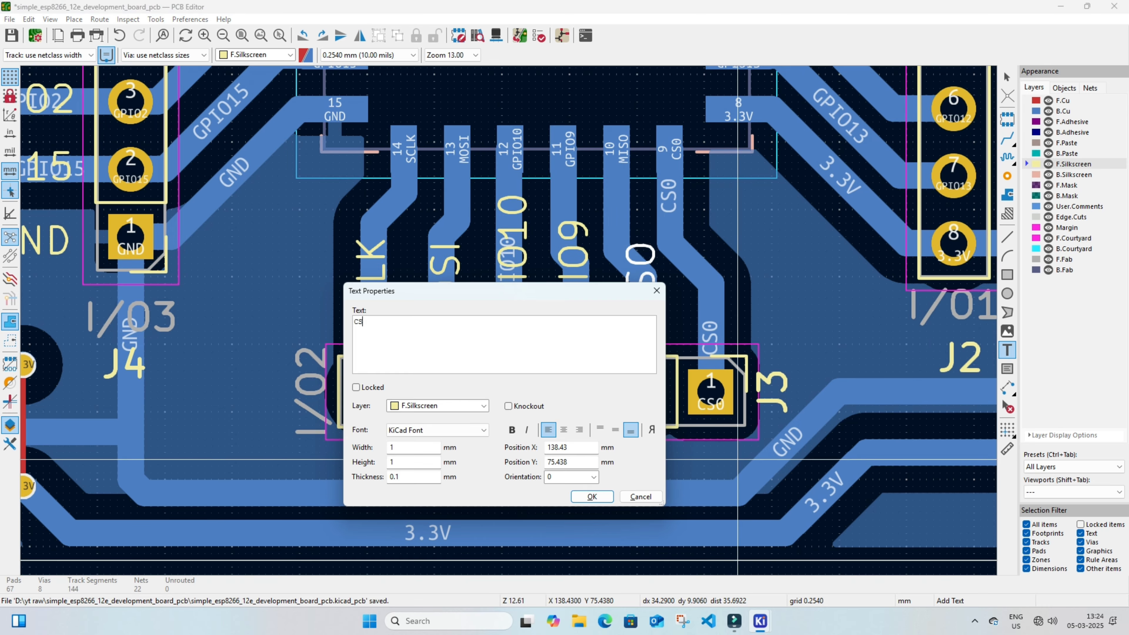
key("Return")
key("r")
left_click(724, 338)
key("ctrl+s")
- Add the F.Silkscreen text "RST" to the right of pin 1 on header J2
scroll(794, 347, "down", 2)
middle_click_drag(936, 209, 978, 346)
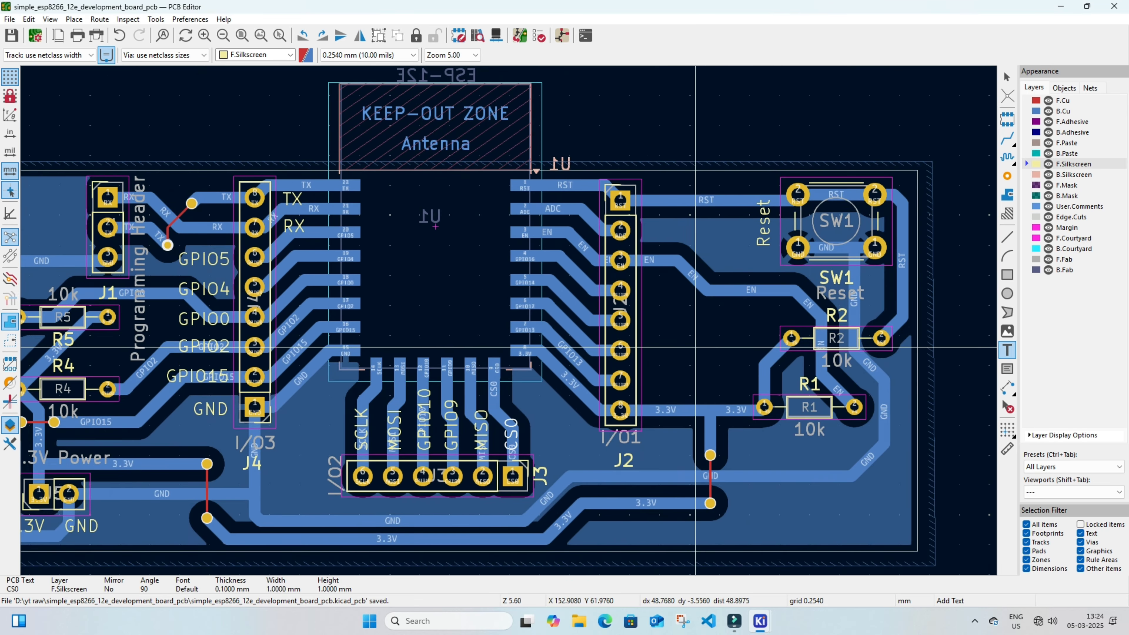
scroll(969, 320, "up", 1)
left_click(613, 365)
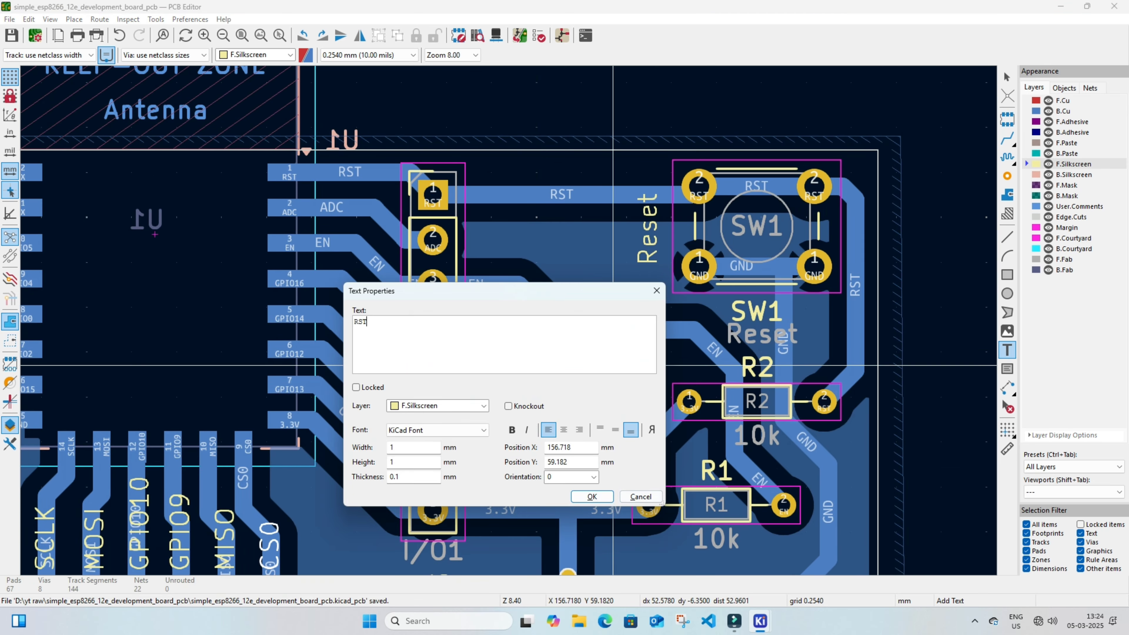
key("Return")
left_click(476, 208)
- Add the F.Silkscreen texts "ADC" and "EN" to the right of pins 2 and 3 on header J2
middle_click_drag(495, 405, 585, 362)
left_click(586, 362)
type("ADC")
key("Return")
left_click(564, 205)
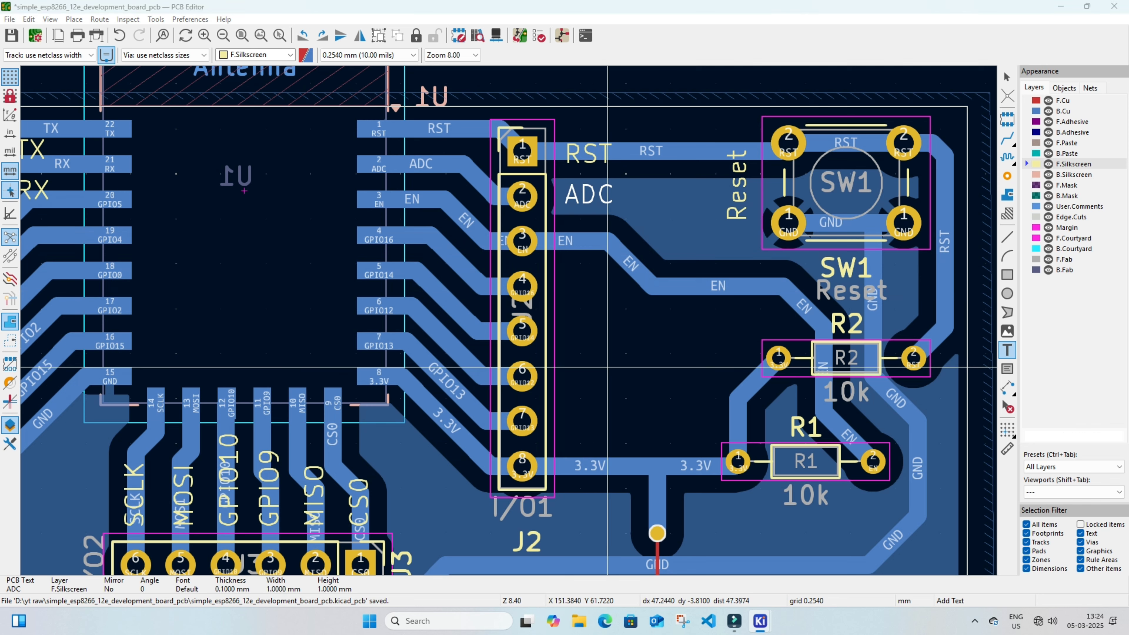
left_click(608, 367)
type("EN")
key("Return")
left_click(566, 250)
- Add the F.Silkscreen text "GPIO16" to the right of pin 4 on header J2
left_click(603, 403)
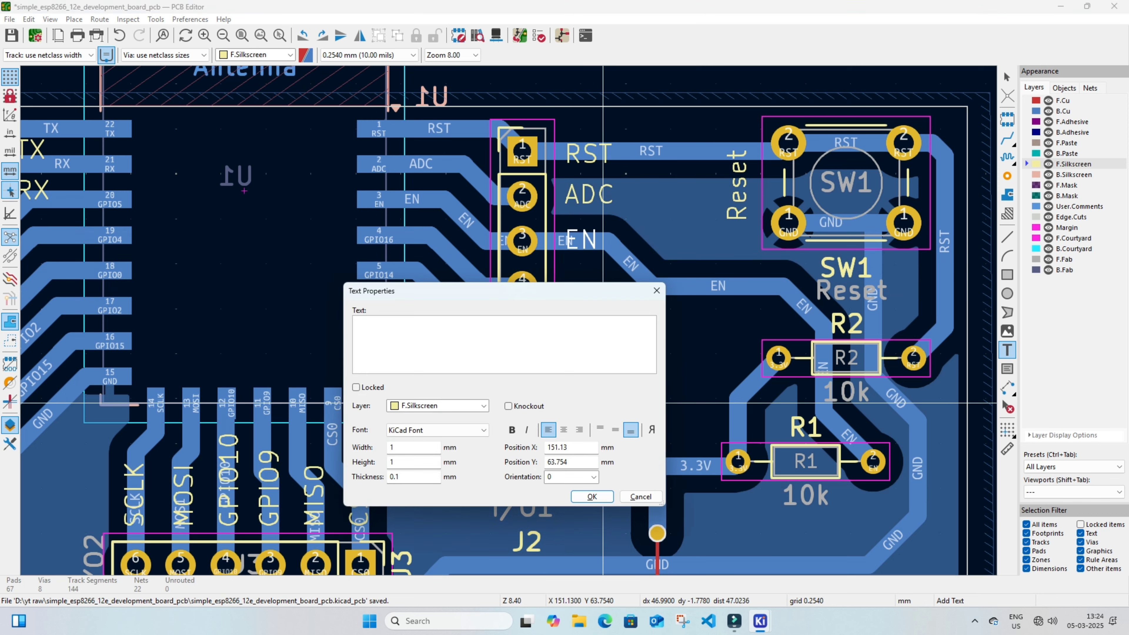
key("Escape")
scroll(593, 249, "up", 4)
left_click(606, 432)
left_click(592, 497)
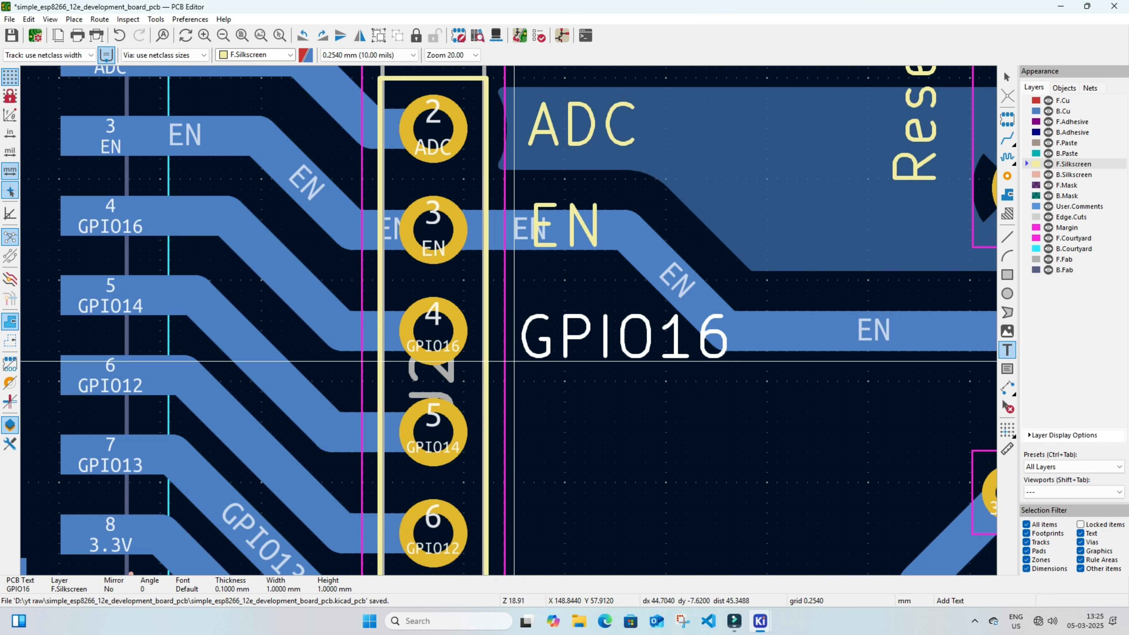
left_click(525, 361)
- Add the F.Silkscreen text "GPIO14" to the right of pin 5 on header J2
middle_click_drag(525, 361, 550, 263)
left_click(610, 385)
type("GPIO14")
left_click(593, 496)
left_click(550, 354)
- Add the F.Silkscreen text "GPIO12" to the right of both pin 6 and pin 7 on header J2
middle_click_drag(550, 354, 587, 306)
left_click(651, 430)
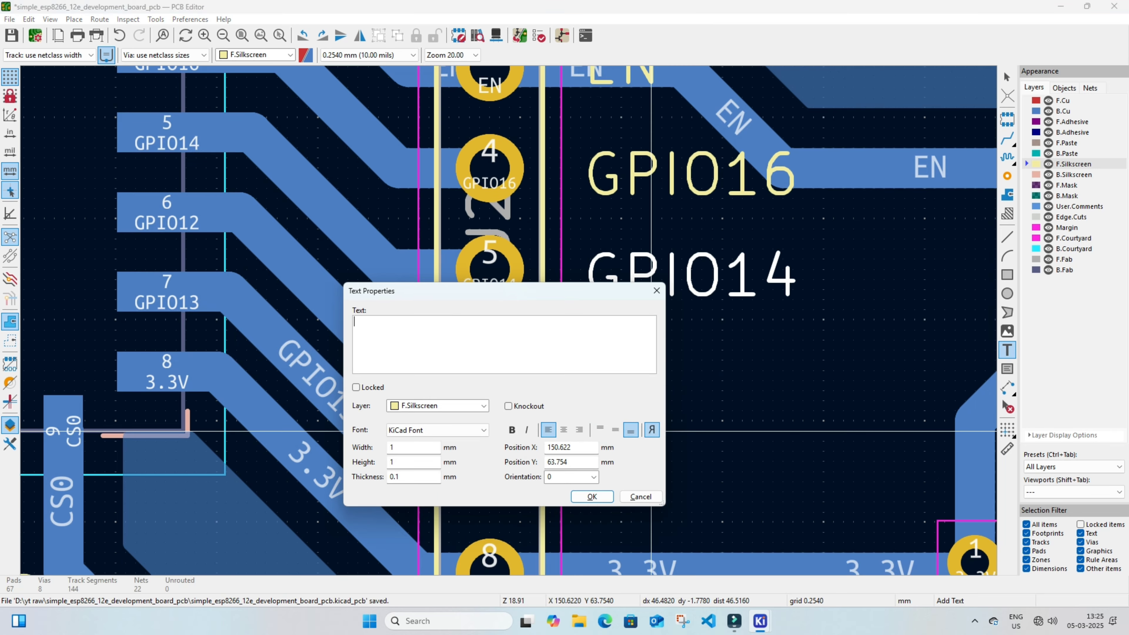
type("GPIO12")
left_click(592, 497)
left_click(647, 411)
type("GPIO12")
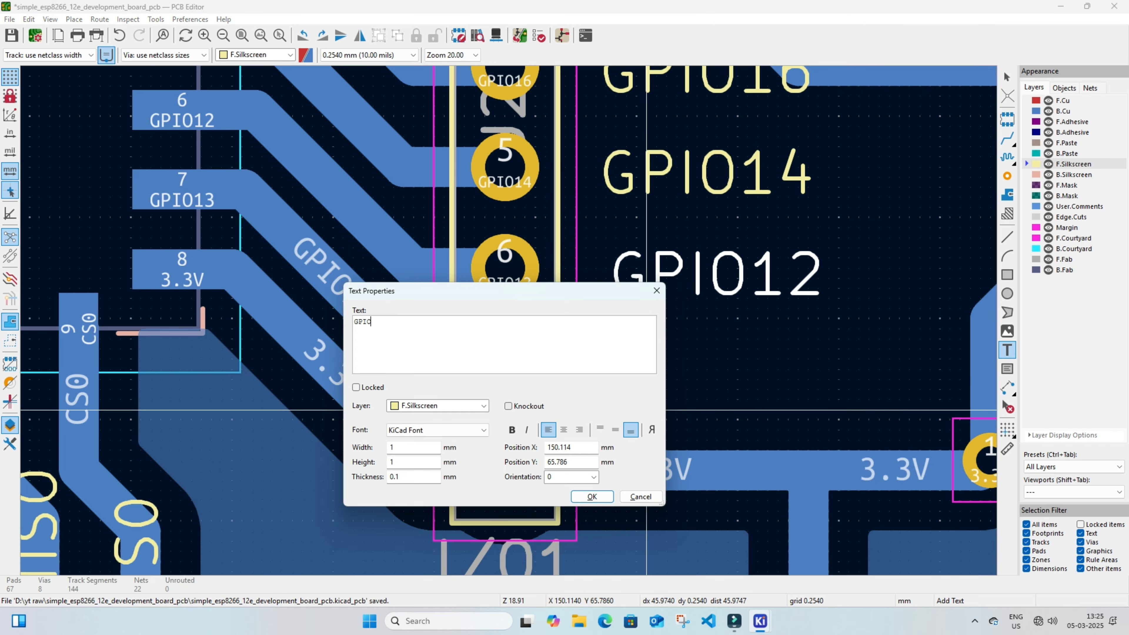
left_click(592, 497)
left_click(606, 391)
- Add the F.Silkscreen text "3.3V" to the right of pin 8 on header J2 and save the board
middle_click_drag(646, 442, 652, 402)
left_click(652, 403)
type("3.3V")
left_click(592, 496)
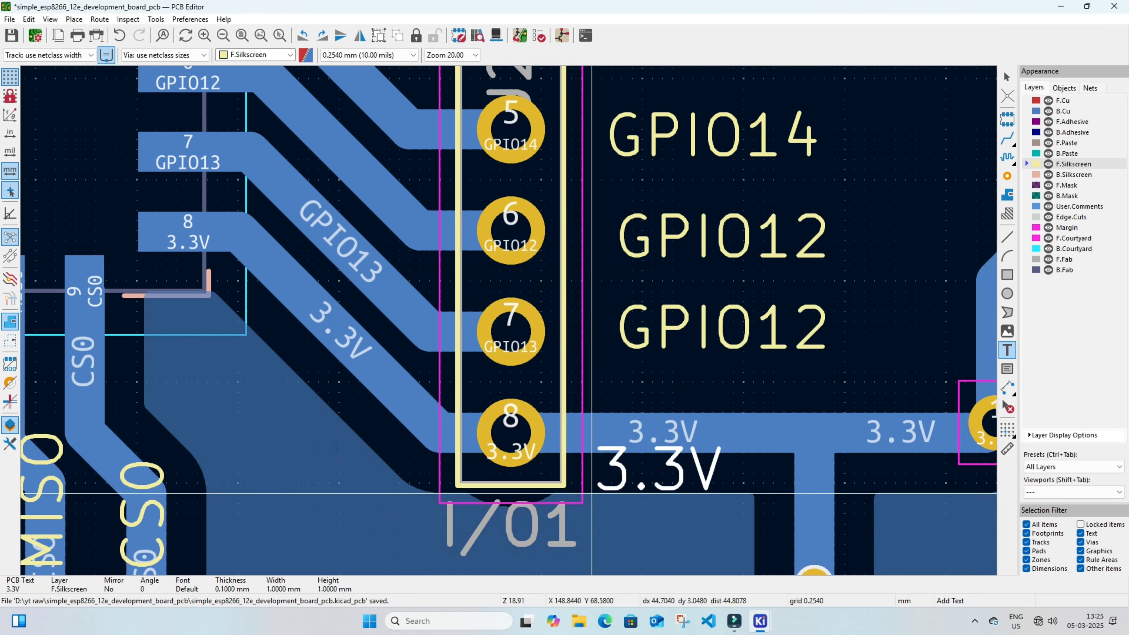
left_click(617, 446)
key("Escape")
key("ctrl+s")
- Set both F.Cu segments of the TX jumper track between headers J1 and J4 to a width of 1 mm
scroll(509, 320, "down", 6)
scroll(326, 88, "up", 4)
scroll(483, 213, "up", 1)
double_click(489, 295)
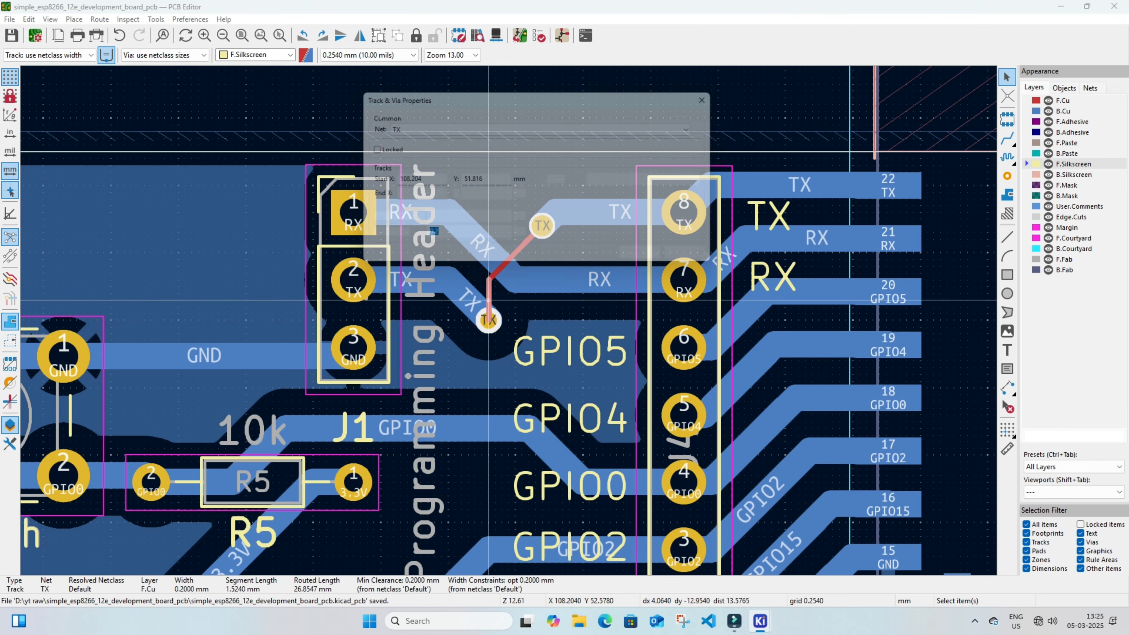
type("1")
key("Return")
double_click(512, 255)
type("1")
key("Return")
- Set the F.Cu jumper track of net GPIO15, beside resistor R3, to a width of 1 mm
scroll(489, 315, "down", 2)
scroll(499, 347, "down", 2)
scroll(440, 422, "up", 4)
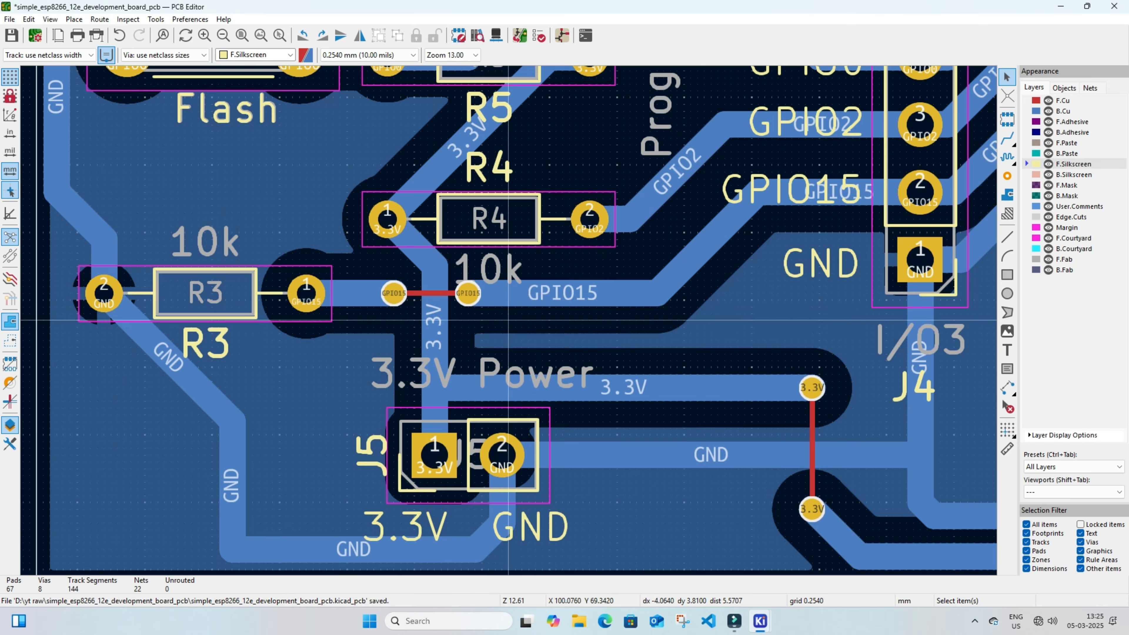
double_click(433, 293)
type("1")
key("Return")
- Set the two vertical 3.3V jumper tracks on F.Cu, near J4 and below J2, to 1 mm wide and save the board
middle_click_drag(671, 359, 535, 275)
double_click(677, 357)
type("1")
key("Return")
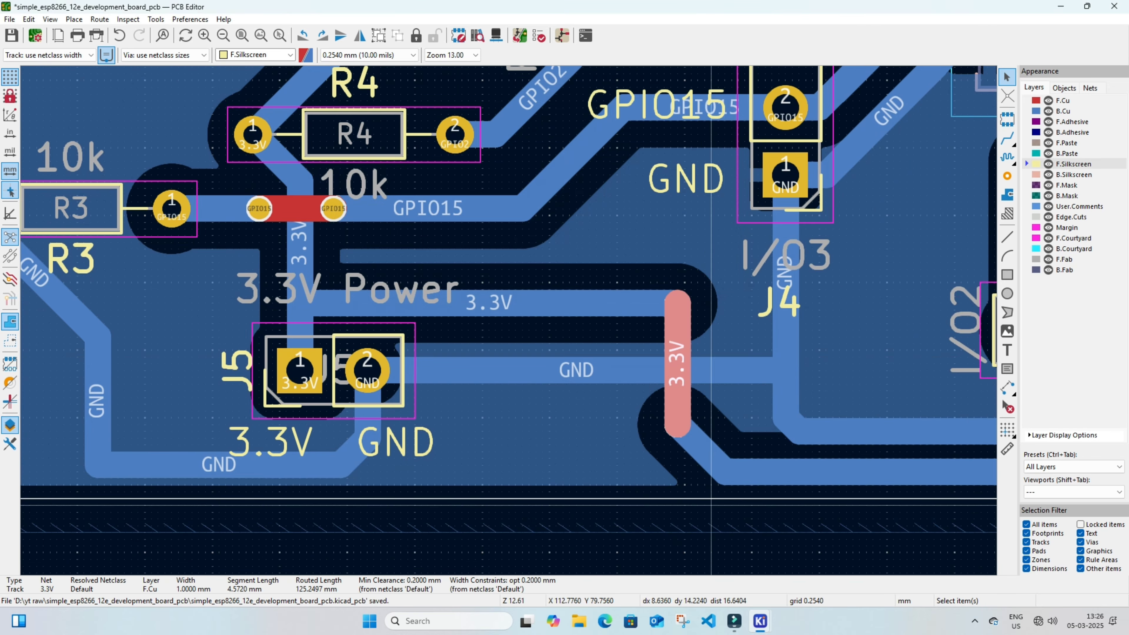
scroll(677, 358, "down", 4)
scroll(557, 329, "up", 2)
double_click(558, 329)
key("Return")
scroll(557, 329, "down", 3)
key("ctrl+s")
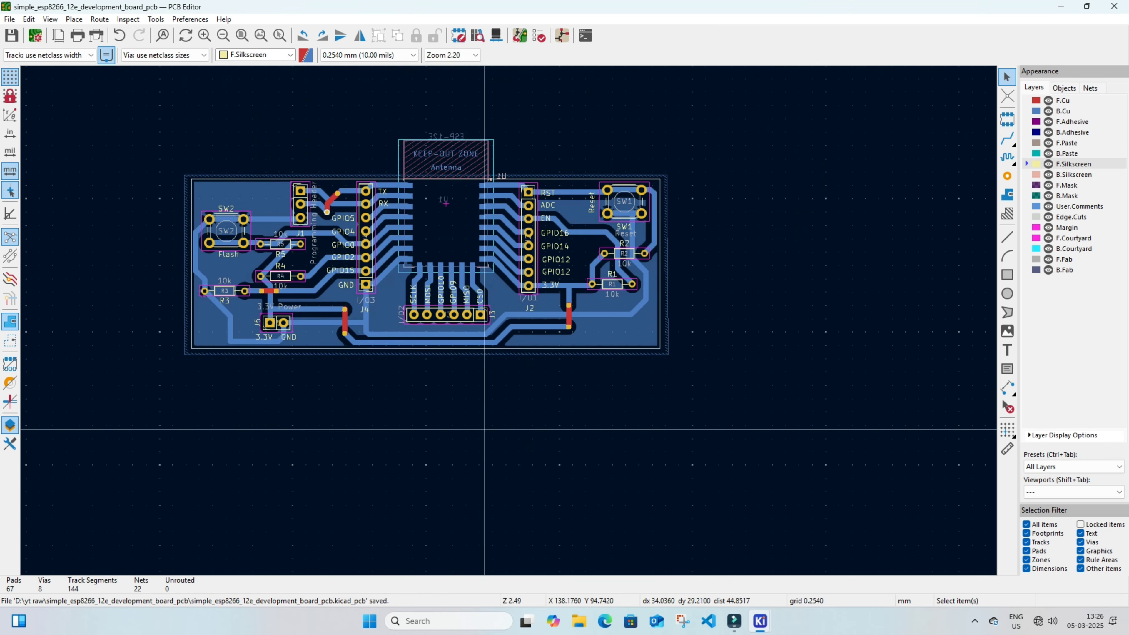
- Examine the board in the 3D viewer, checking the pin labels and the widened jumper tracks
scroll(358, 275, "up", 2)
scroll(462, 440, "down", 1)
left_click(50, 19)
left_click(84, 101)
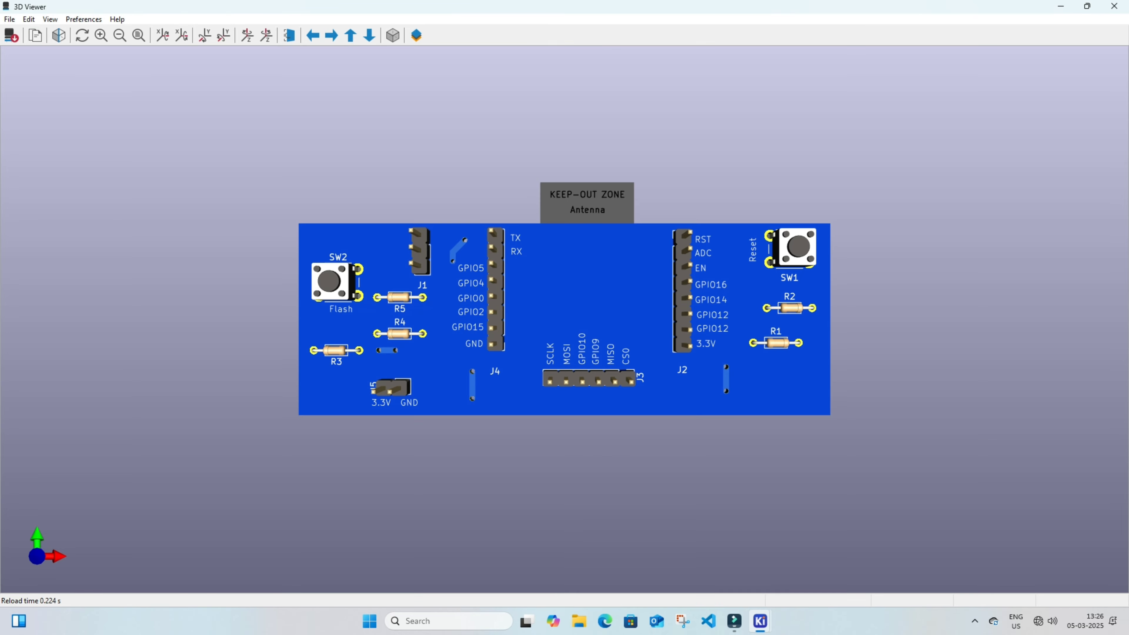
scroll(564, 319, "up", 3)
left_click_drag(564, 347, 575, 262)
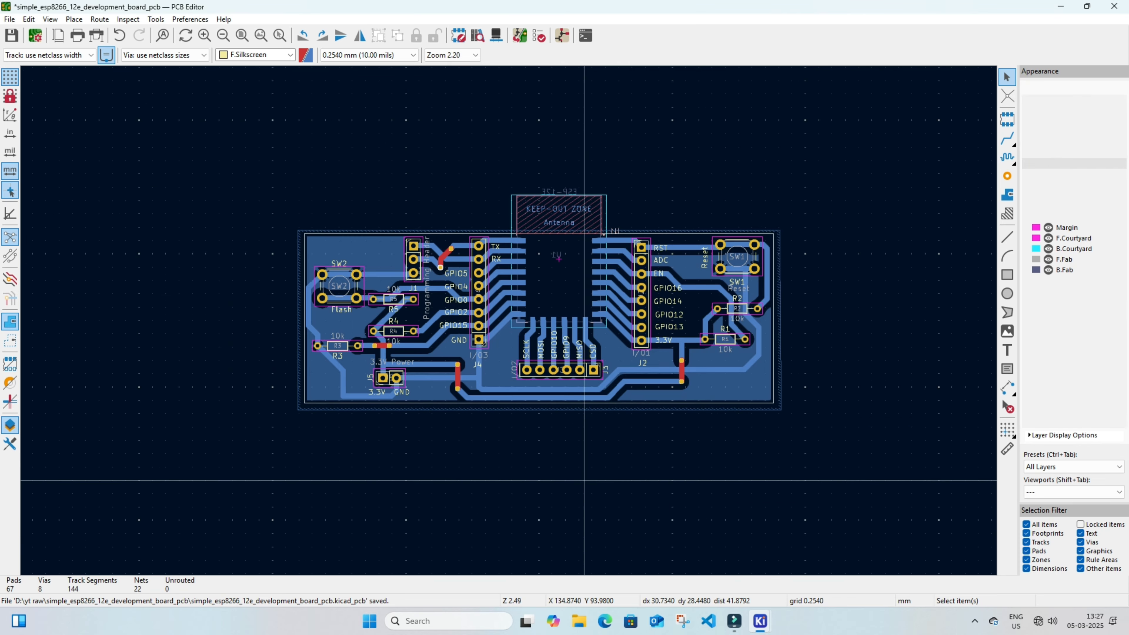
left_click(50, 19)
left_click(76, 50)
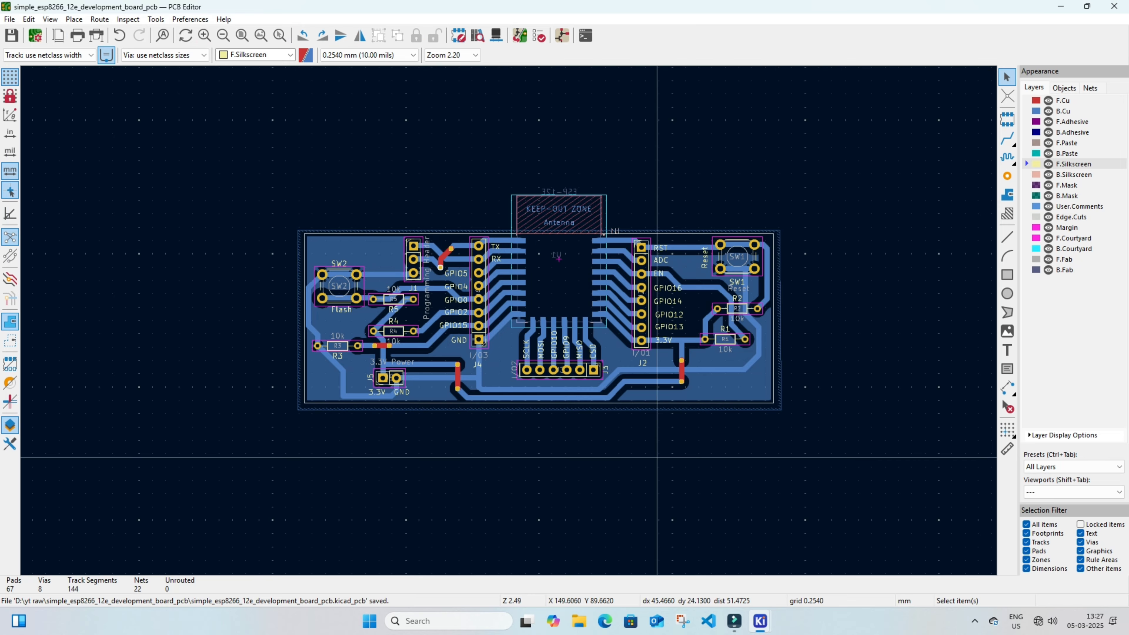
- Add the F.Silkscreen text "GND" to the left of pin 3 on header J1
scroll(496, 335, "up", 3)
scroll(482, 194, "up", 2)
left_click(1007, 350)
left_click(487, 347)
type("GND")
left_click(592, 497)
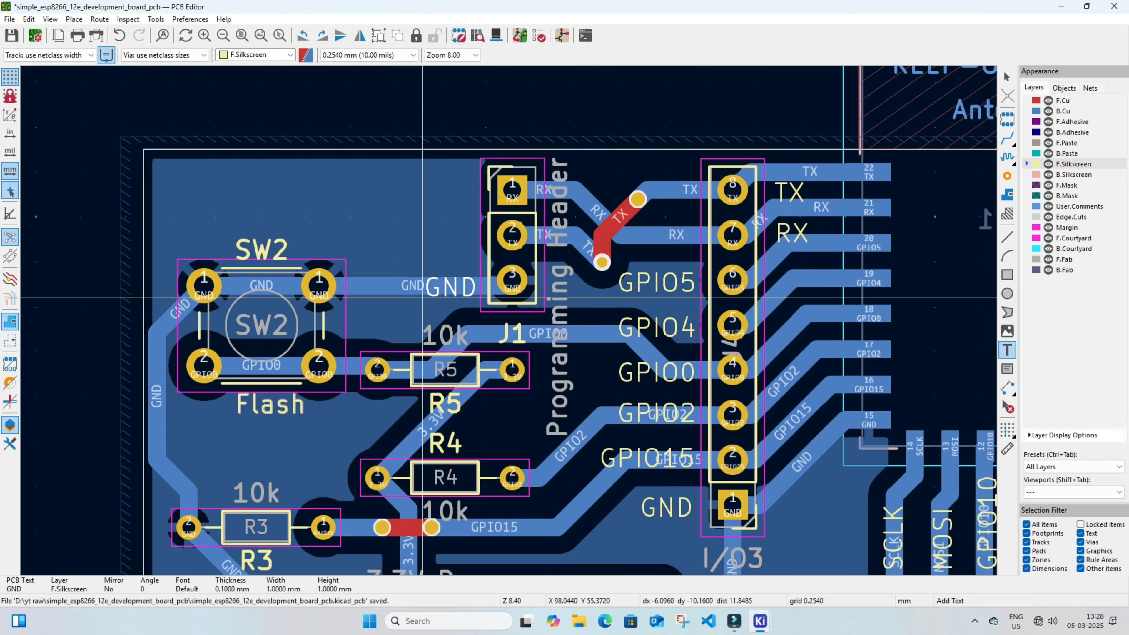
left_click(420, 295)
- Add the F.Silkscreen texts "TX" and "RX" to the left of pins 2 and 1 on header J1 and save the board
left_click(422, 285)
type("TX")
left_click(640, 497)
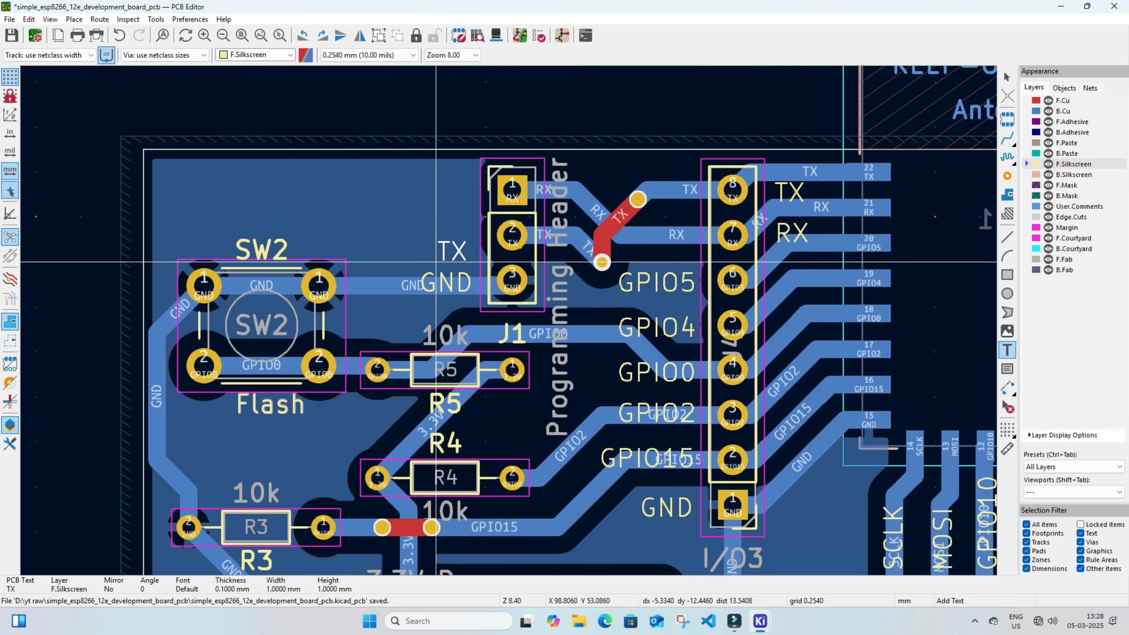
left_click(440, 248)
left_click(444, 248)
type("RX")
left_click(591, 497)
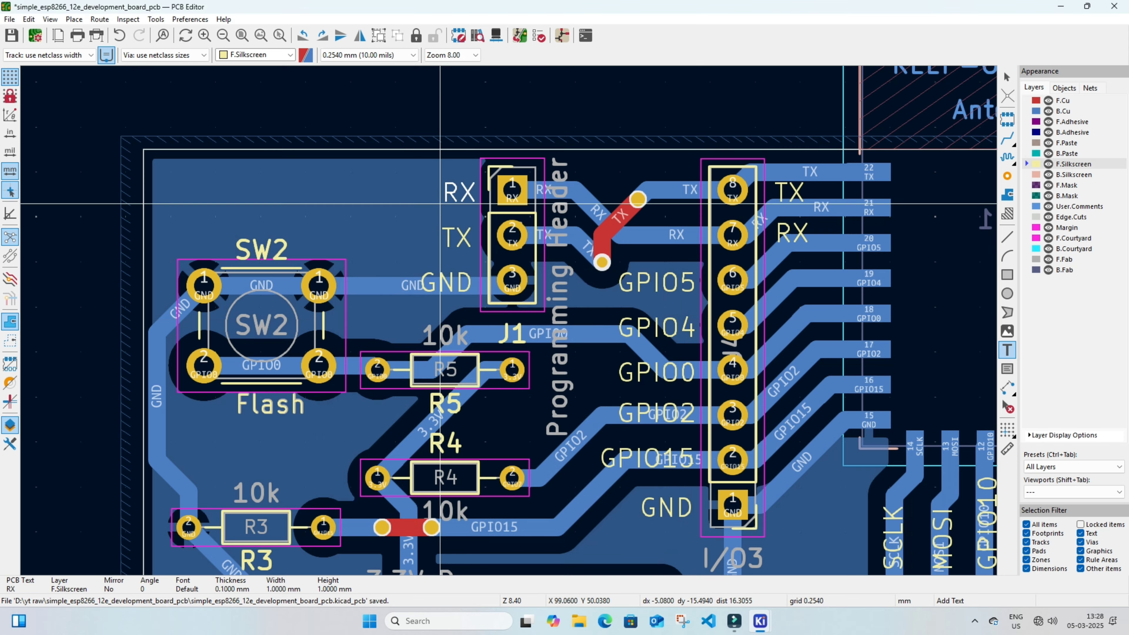
left_click(436, 204)
key("Escape")
key("ctrl+s")
- Check the new J1 pin labels on the board in the 3D viewer, then close the viewer
scroll(595, 111, "down", 2)
middle_click_drag(596, 111, 527, 320)
scroll(527, 320, "down", 2)
middle_click_drag(704, 276, 534, 134)
left_click(50, 19)
left_click(85, 53)
scroll(564, 320, "up", 2)
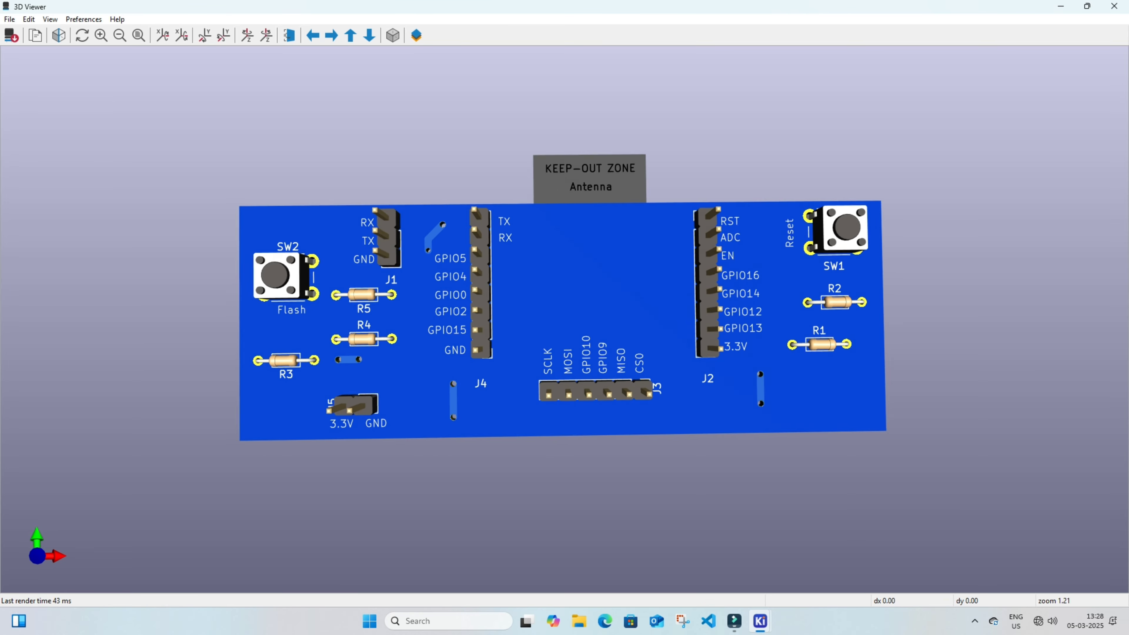
left_click(1114, 6)
- Add the F.Silkscreen text "Programming Header", rotated 90°, to the right of header J1
scroll(363, 298, "up", 2)
left_click(1007, 350)
left_click(805, 392)
type("Programming Header")
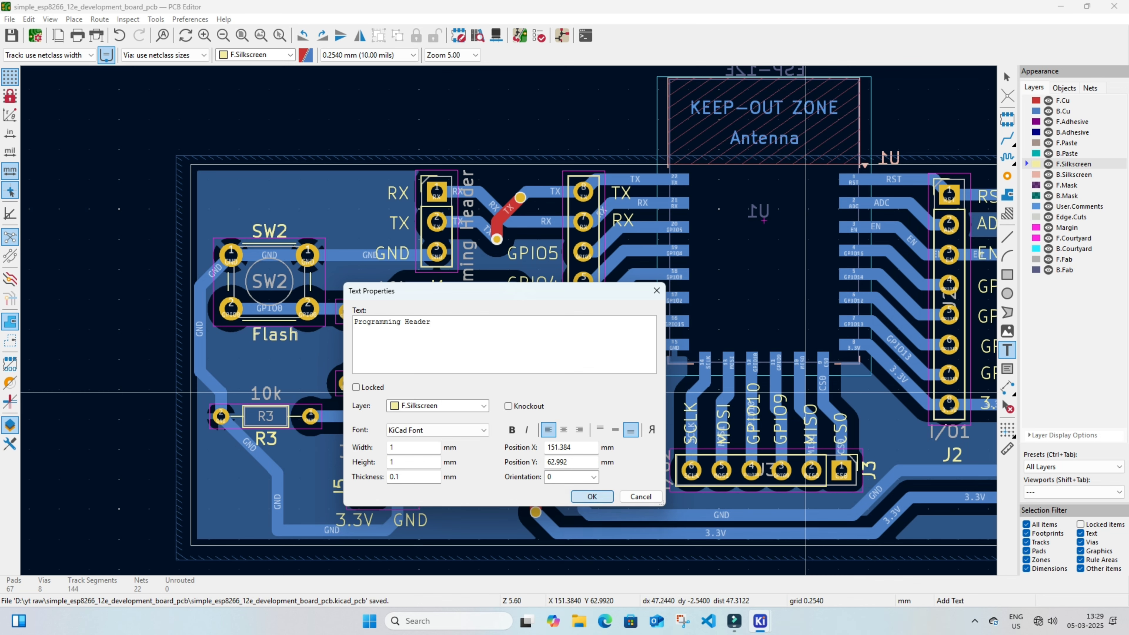
left_click(592, 496)
left_click(484, 354)
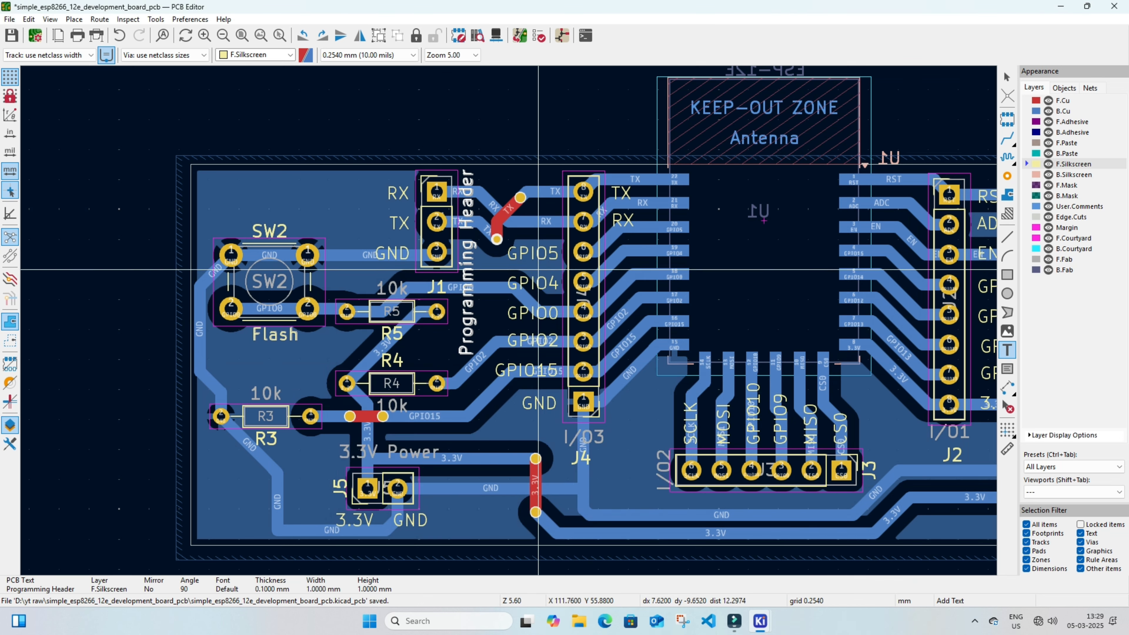
- Check the "Programming Header" text in 3D, then turn it by 180° and reposition it beside header J1
key("alt+3")
left_click(1114, 6)
left_click(474, 312)
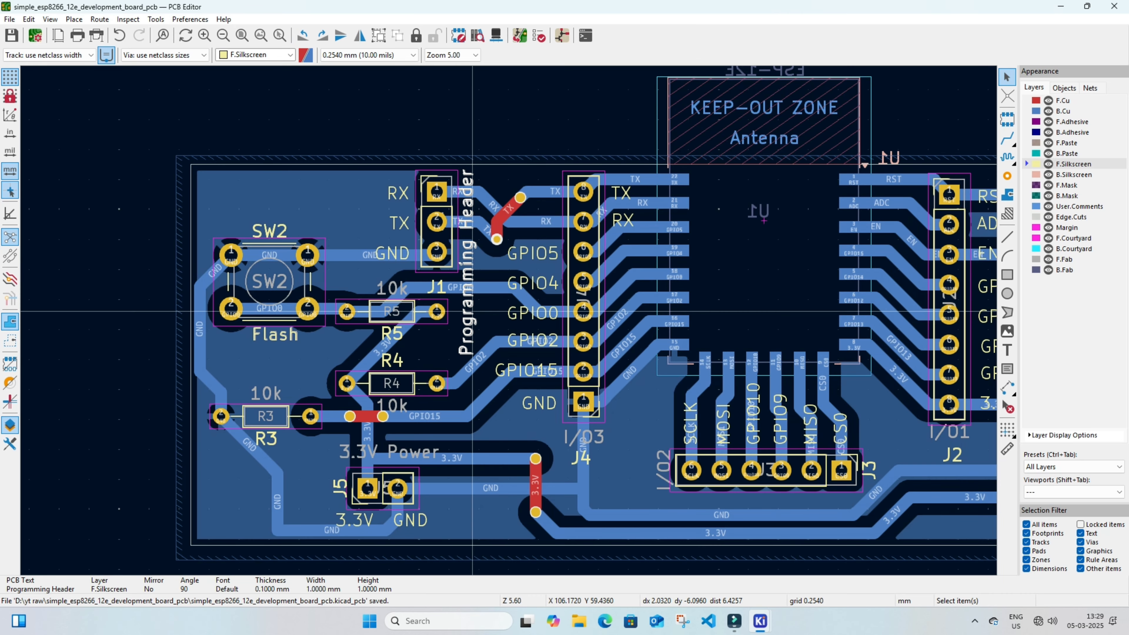
key("m")
key("r")
key("r")
left_click(472, 167)
scroll(485, 165, "up", 4)
left_click(569, 253)
- Examine the labelled board in the 3D viewer from several angles and distances
scroll(228, 238, "down", 5)
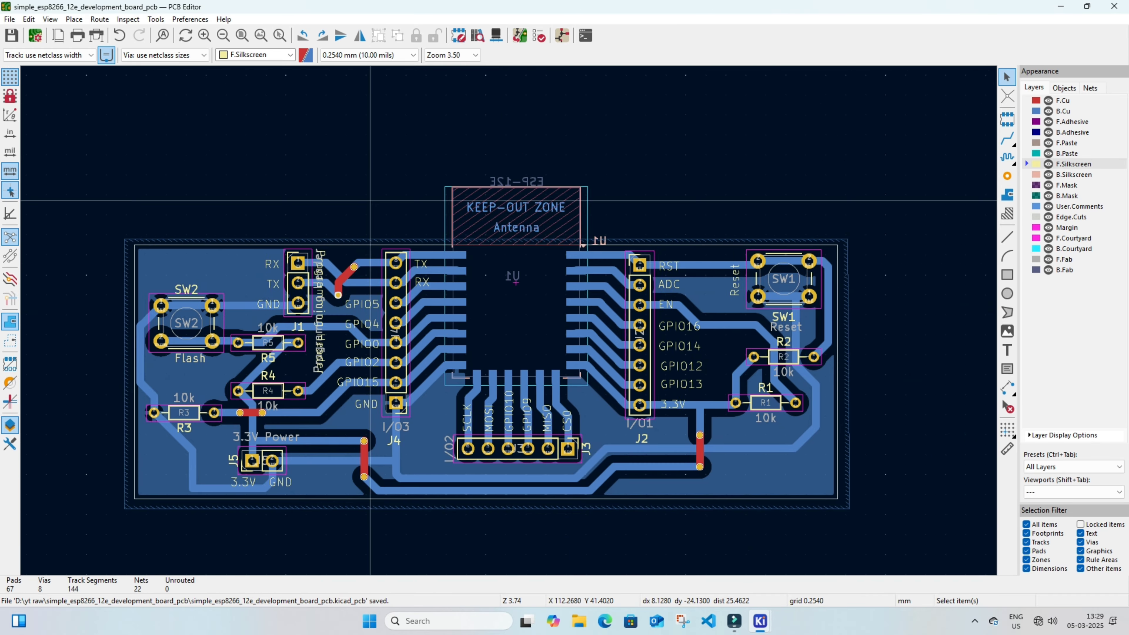
middle_click_drag(228, 238, 210, 213)
key("alt+3")
scroll(564, 320, "up", 1)
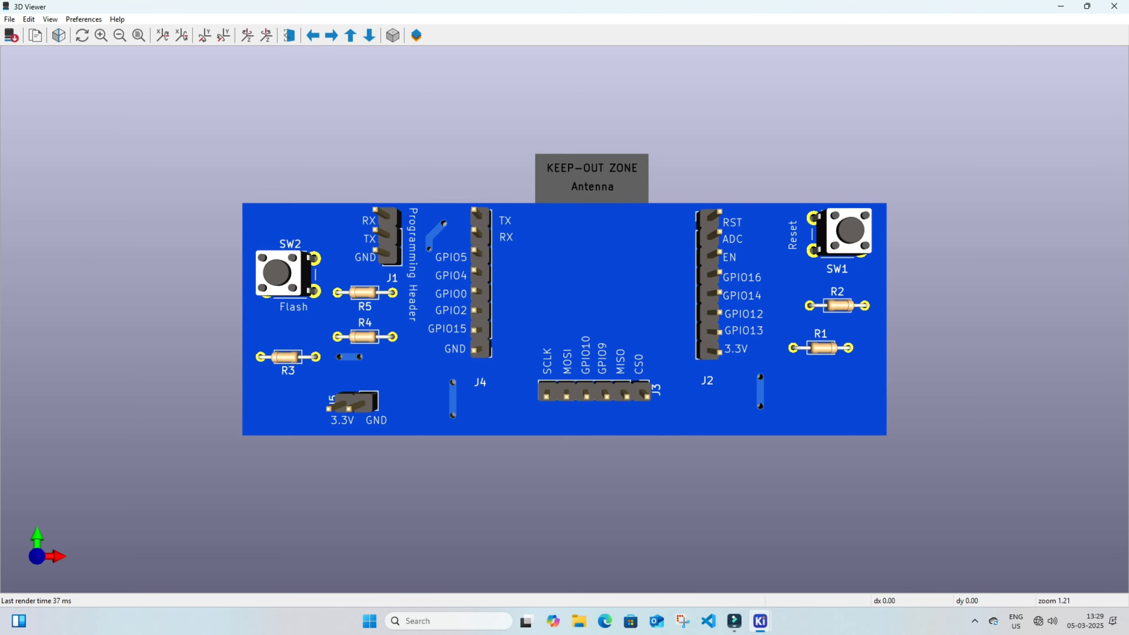
left_click_drag(565, 319, 601, 312)
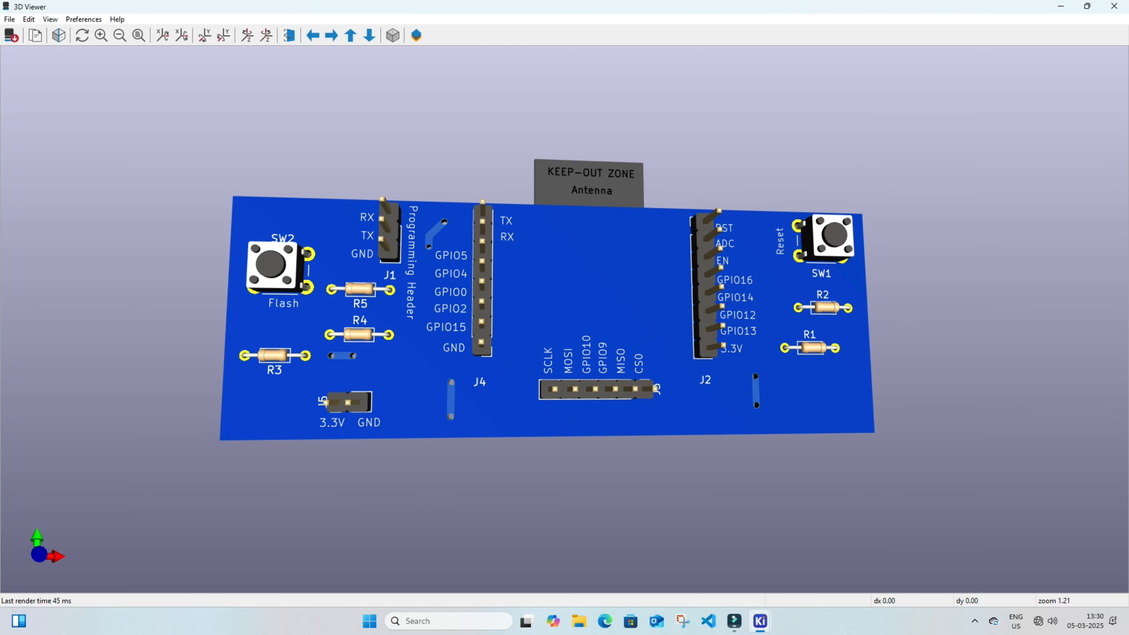
left_click_drag(565, 311, 560, 282)
scroll(564, 319, "down", 4)
scroll(565, 319, "up", 5)
scroll(565, 319, "down", 4)
scroll(564, 319, "up", 5)
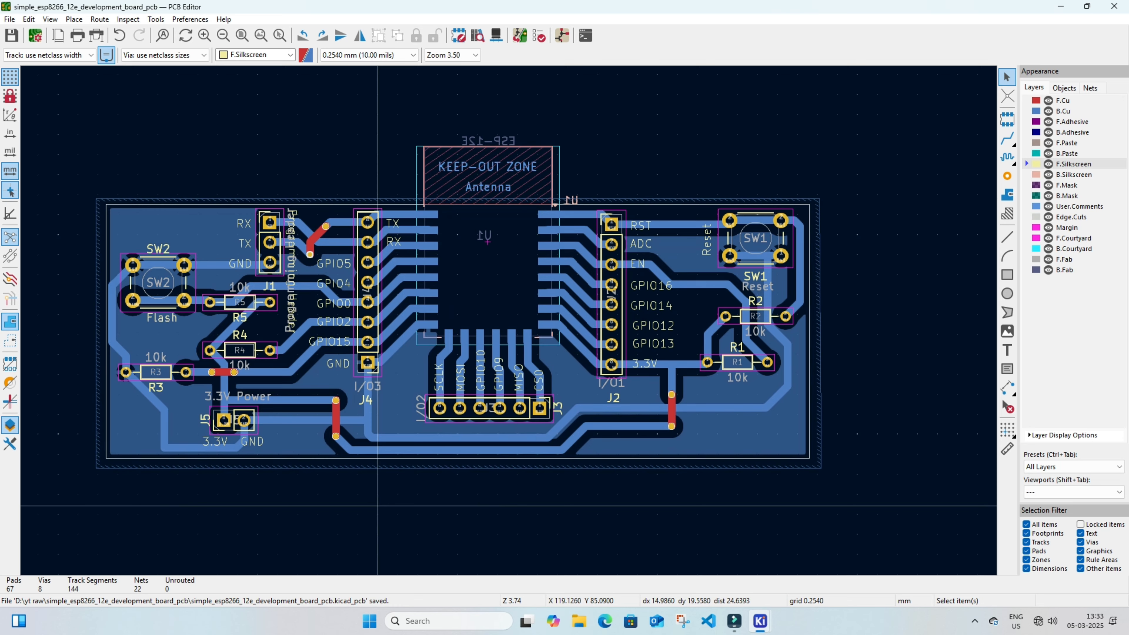
- Preview the black-and-white 1:1 printout of the board's bottom copper layer, then close the preview
scroll(555, 522, "up", 2)
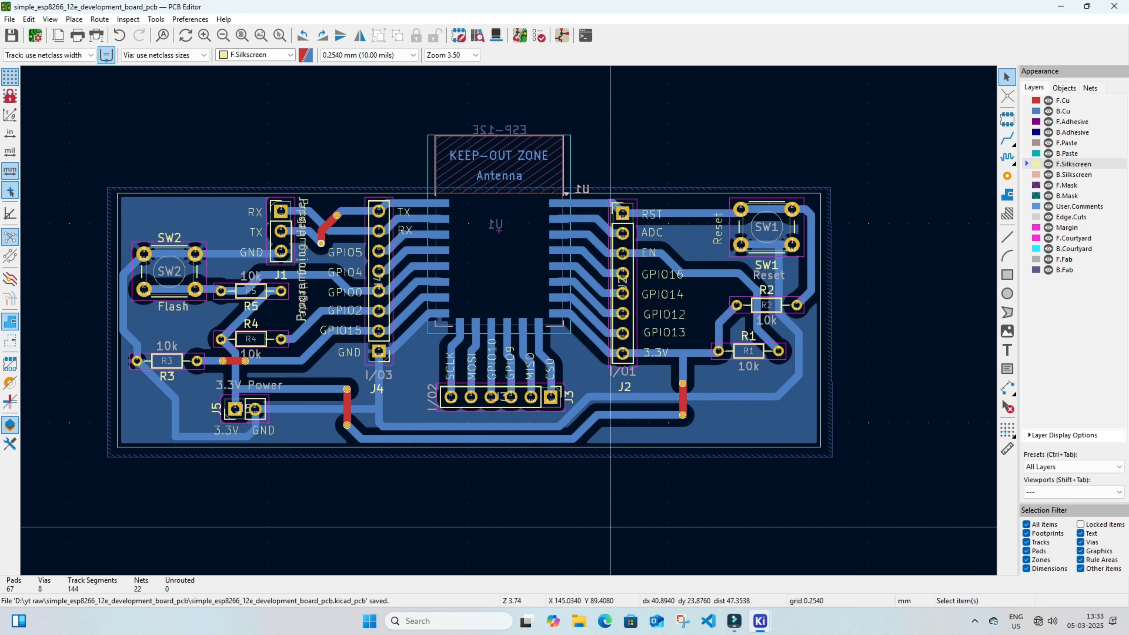
middle_click_drag(555, 523, 521, 507)
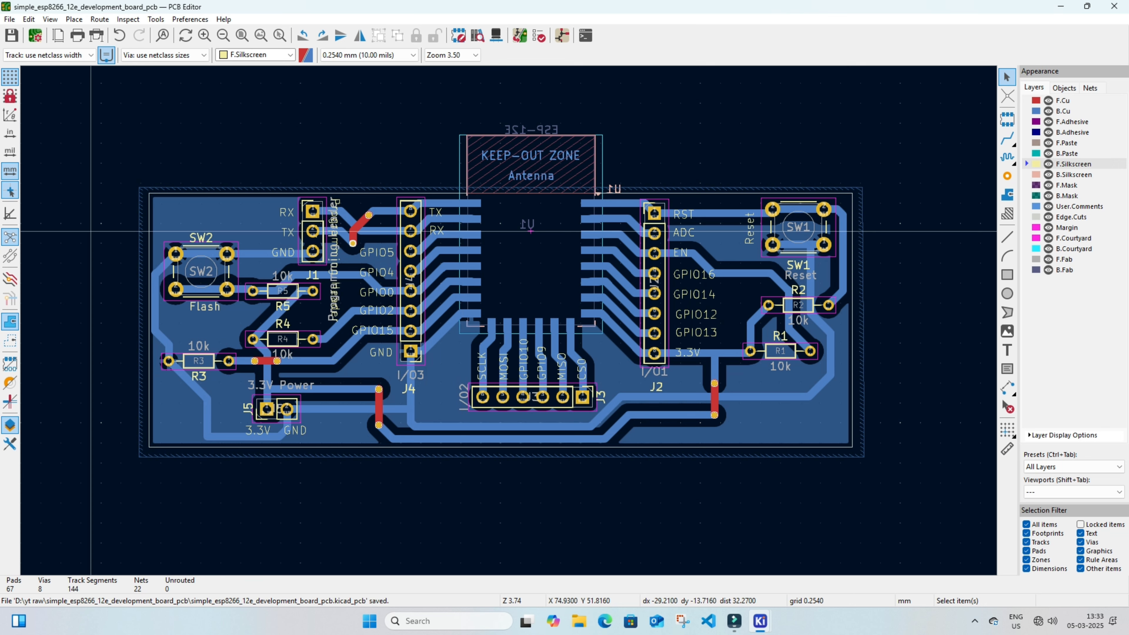
left_click(9, 19)
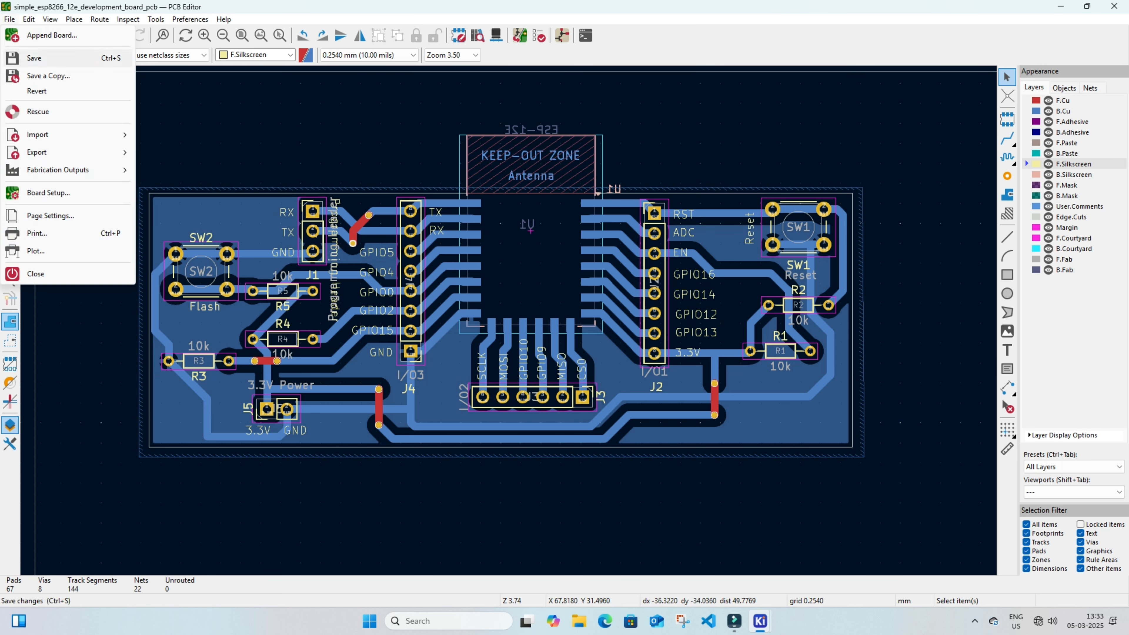
left_click(37, 234)
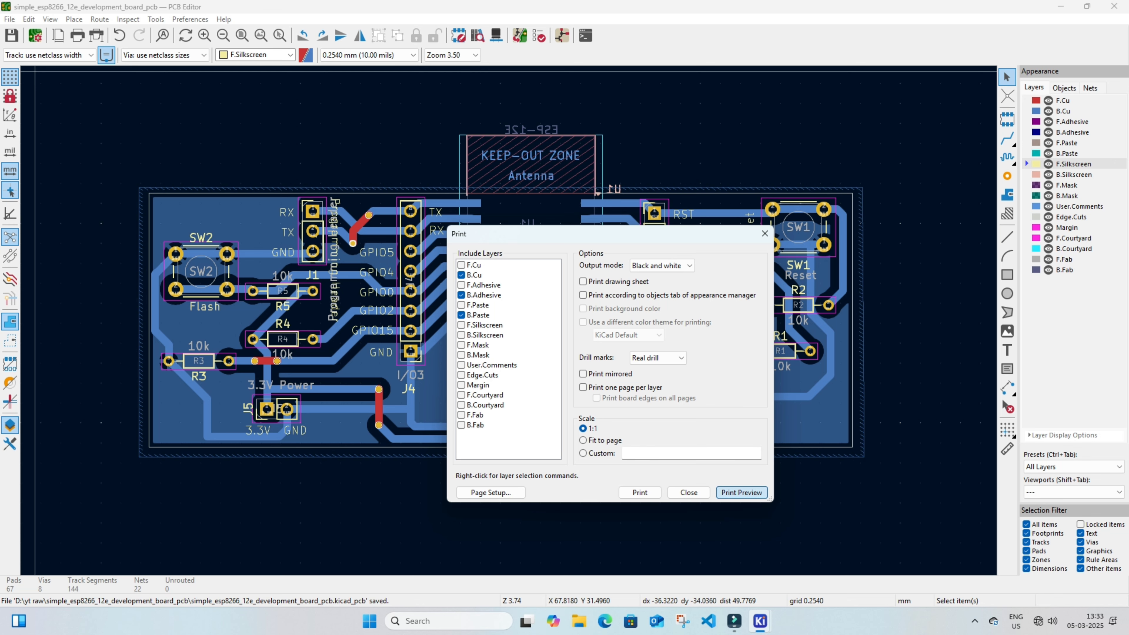
key("Return")
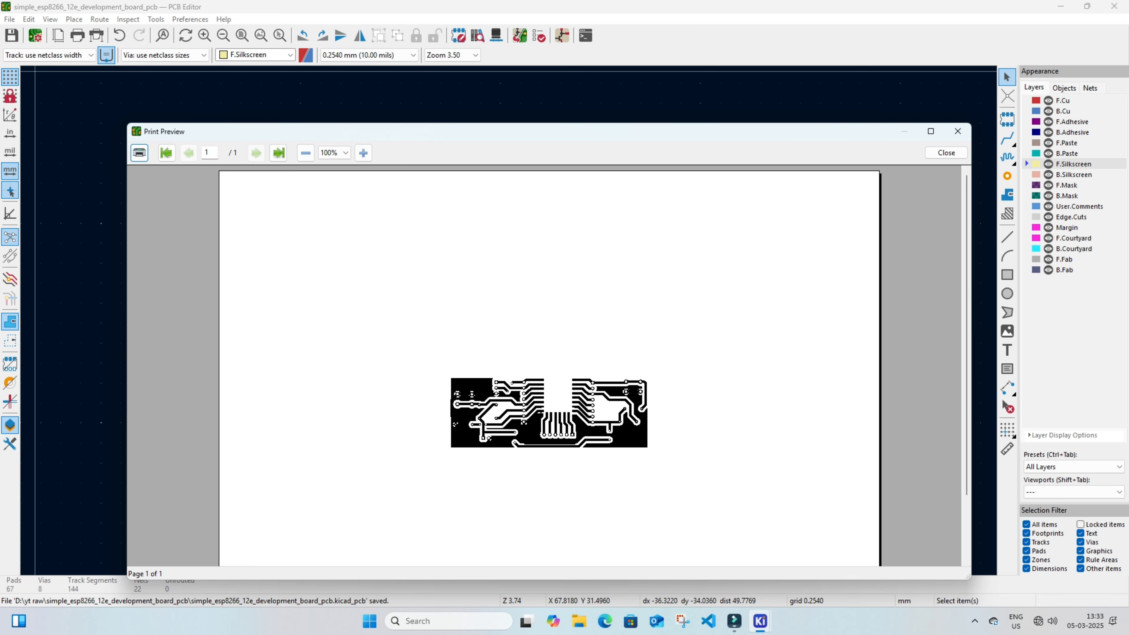
left_click(958, 131)
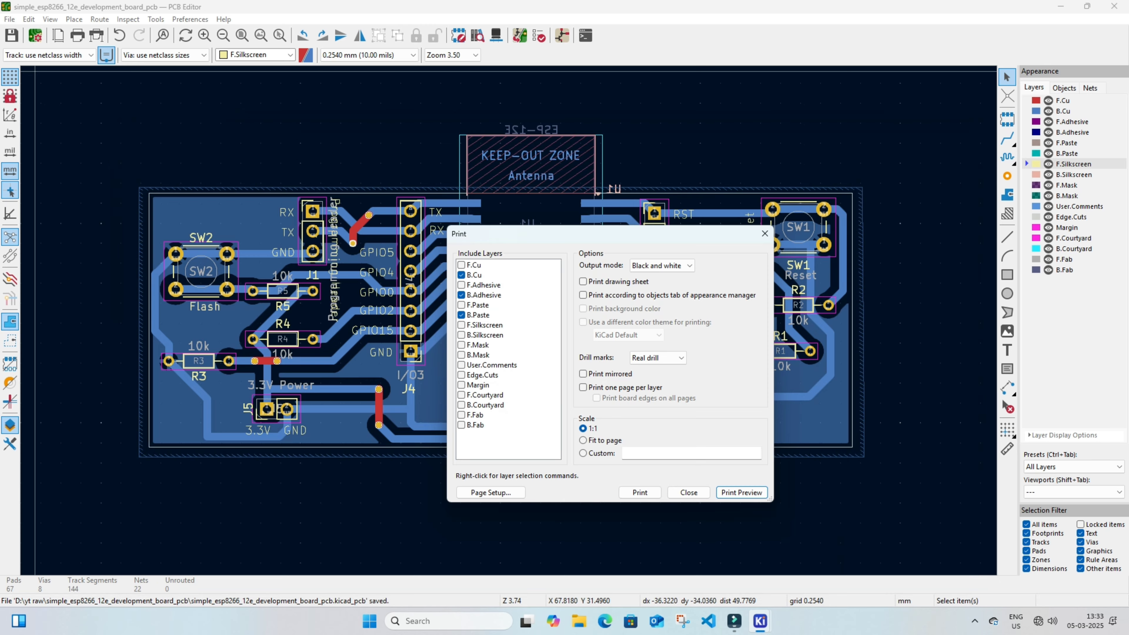
- Print the bottom copper layout to a PDF named "esp8266-12e breakout board pcb" on the Desktop and close the print settings
left_click(639, 492)
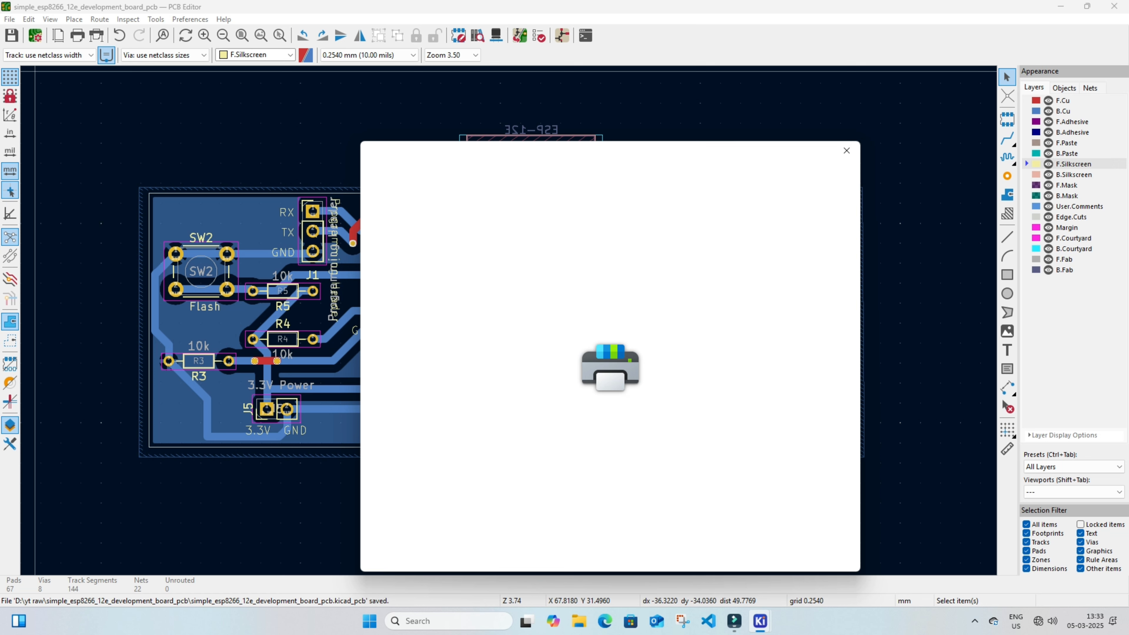
left_click(670, 548)
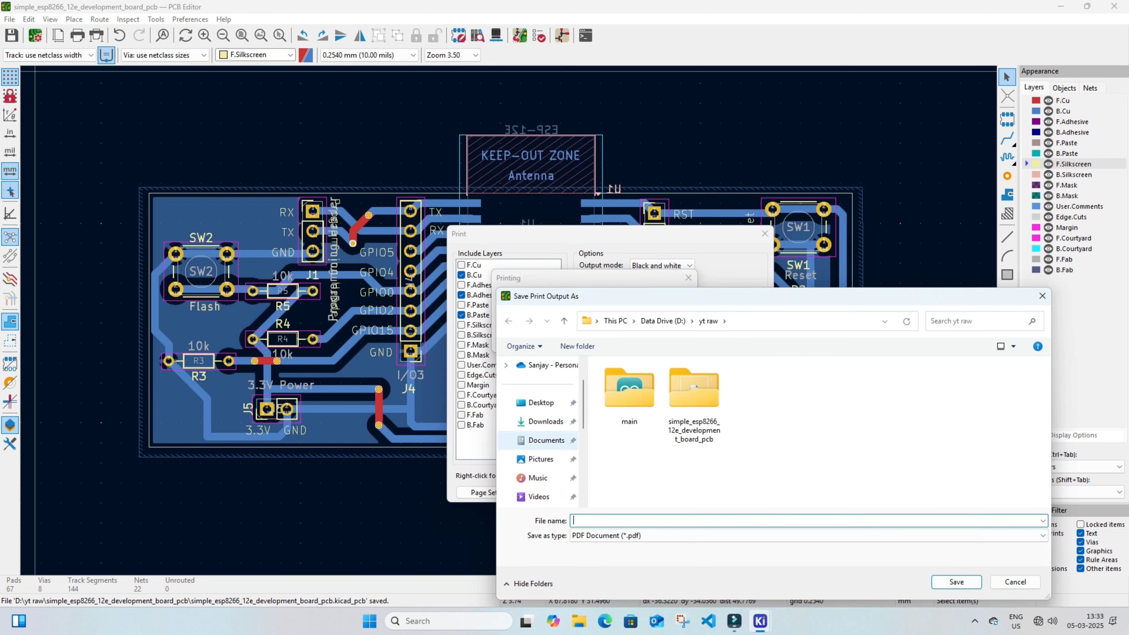
left_click(546, 422)
left_click(541, 403)
type("esp82")
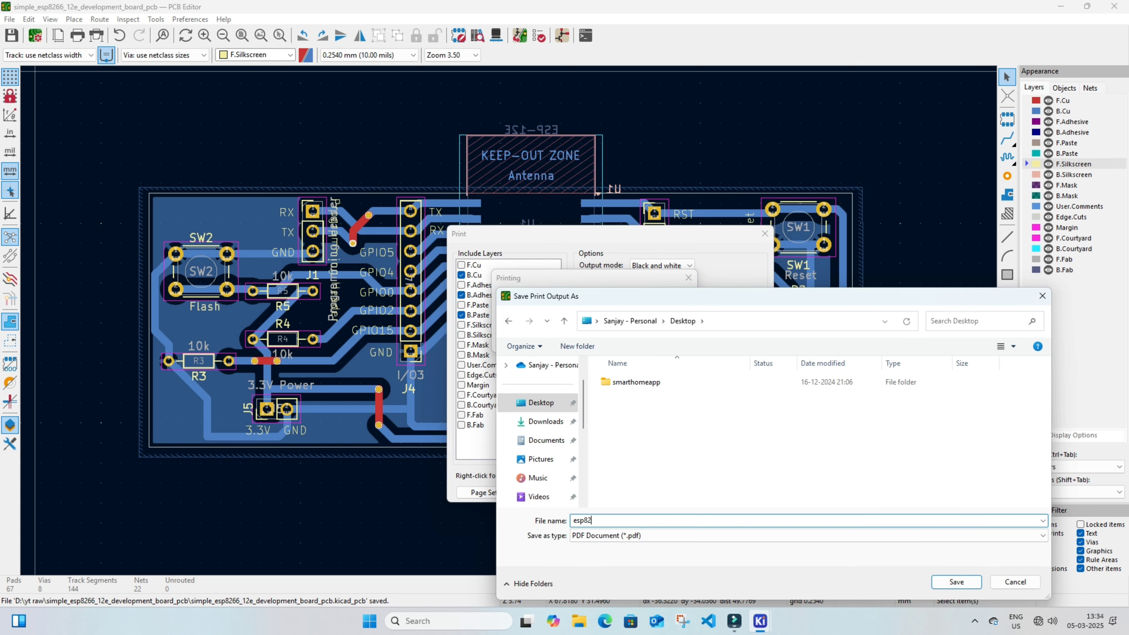
type("66-12e breakout board pcb")
key("Return")
key("Escape")
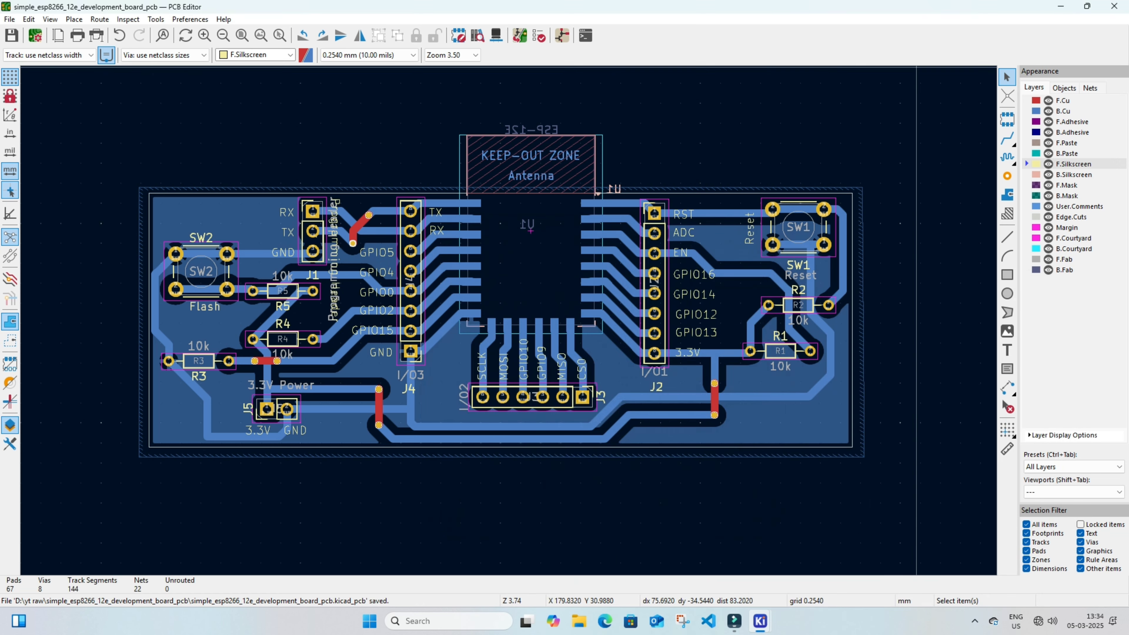
- Open the exported PDF from the Desktop and examine the printed copper tracks and pads up close
key("super+d")
double_click(67, 384)
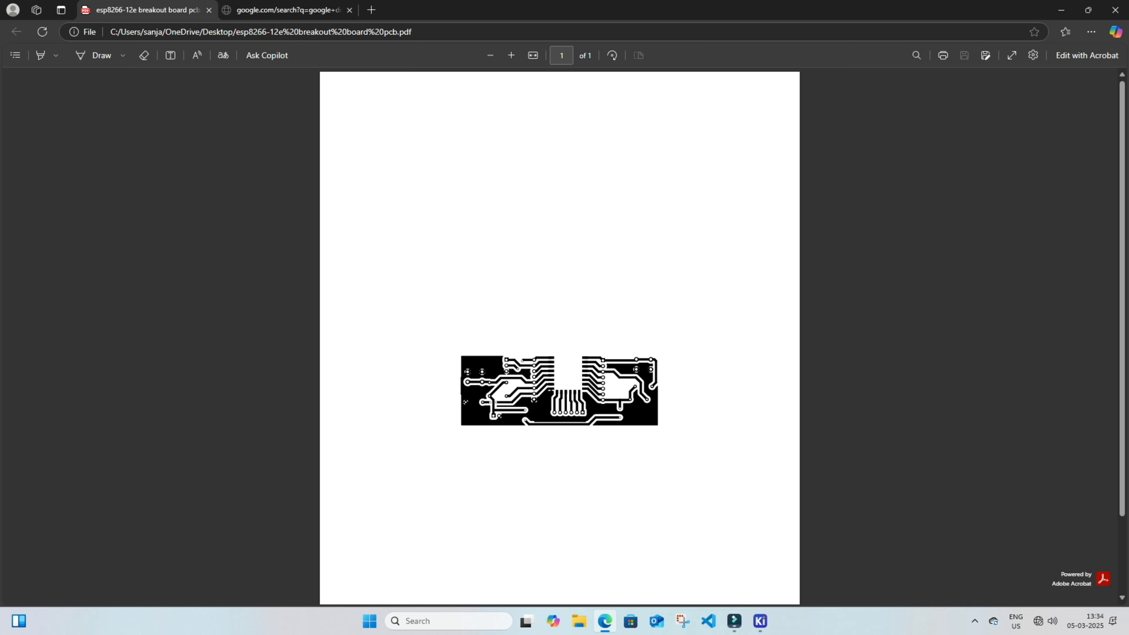
scroll(561, 307, "up", 5, "ctrl")
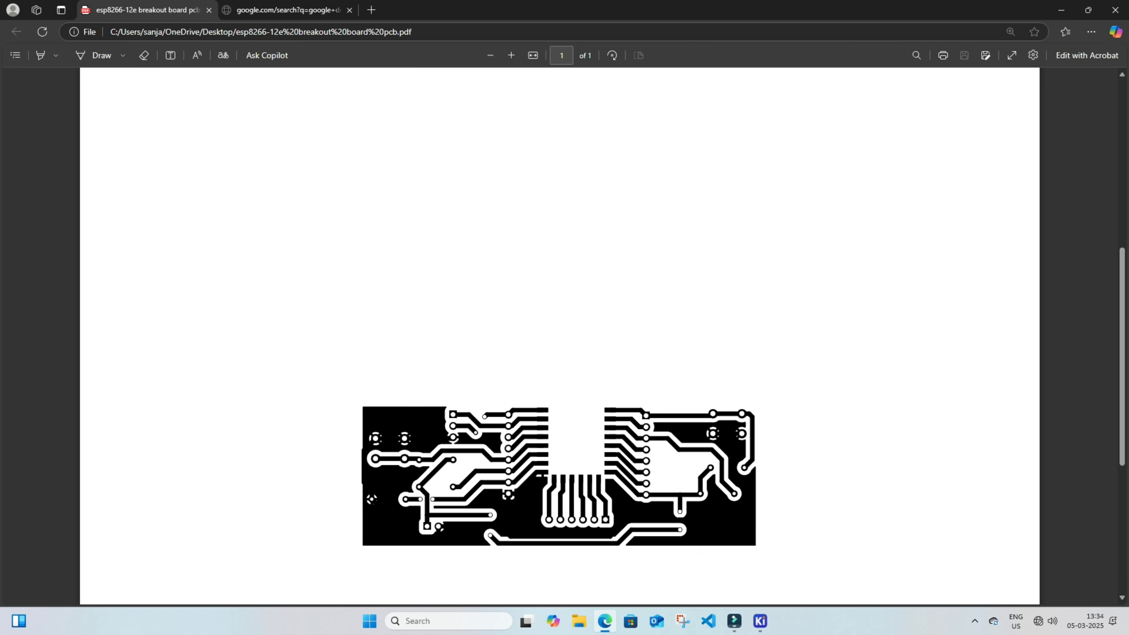
scroll(560, 336, "up", 1, "ctrl")
scroll(609, 235, "up", 4)
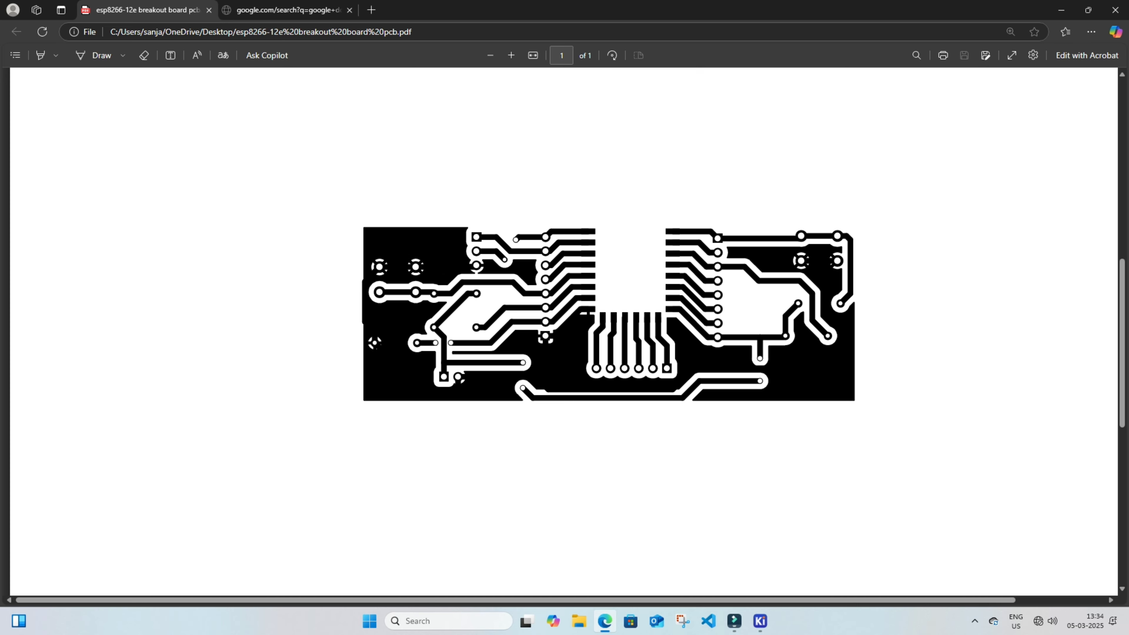